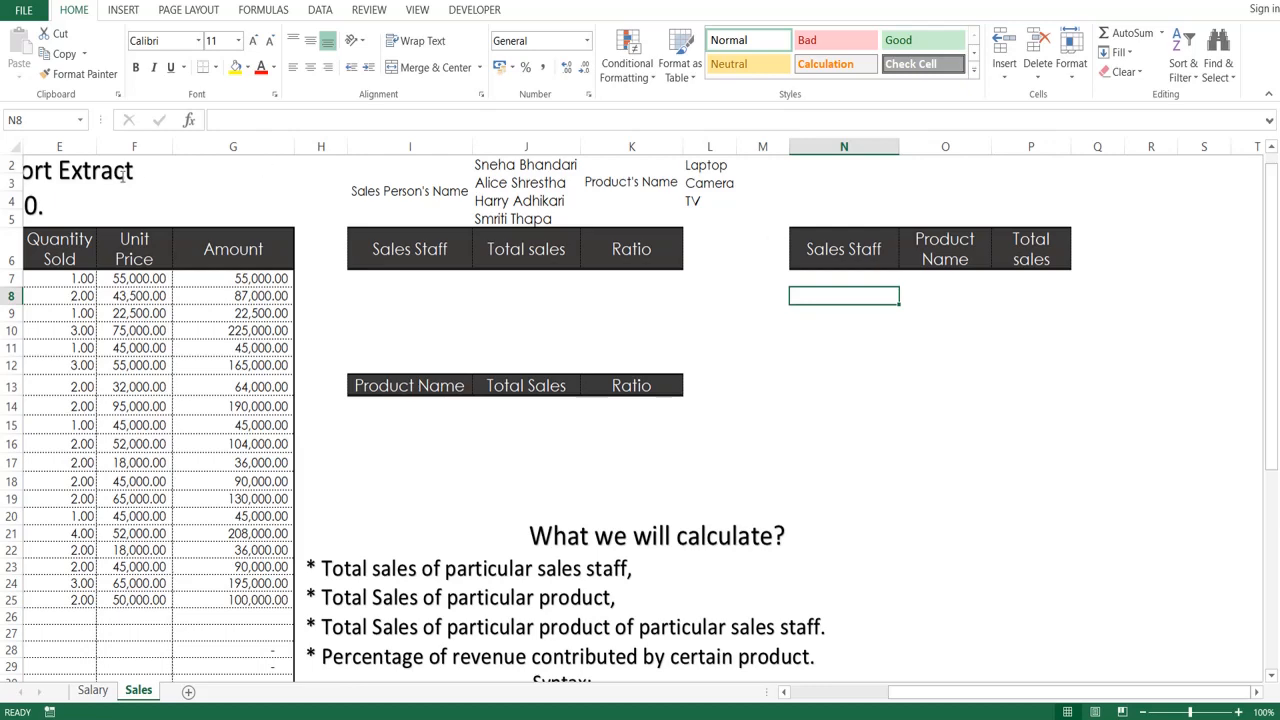
Examine the June 2020 sales report table, from the sales person and product columns through the amounts.
left_click(116, 338)
key("Left")
key("Left")
key("Left")
key("Left")
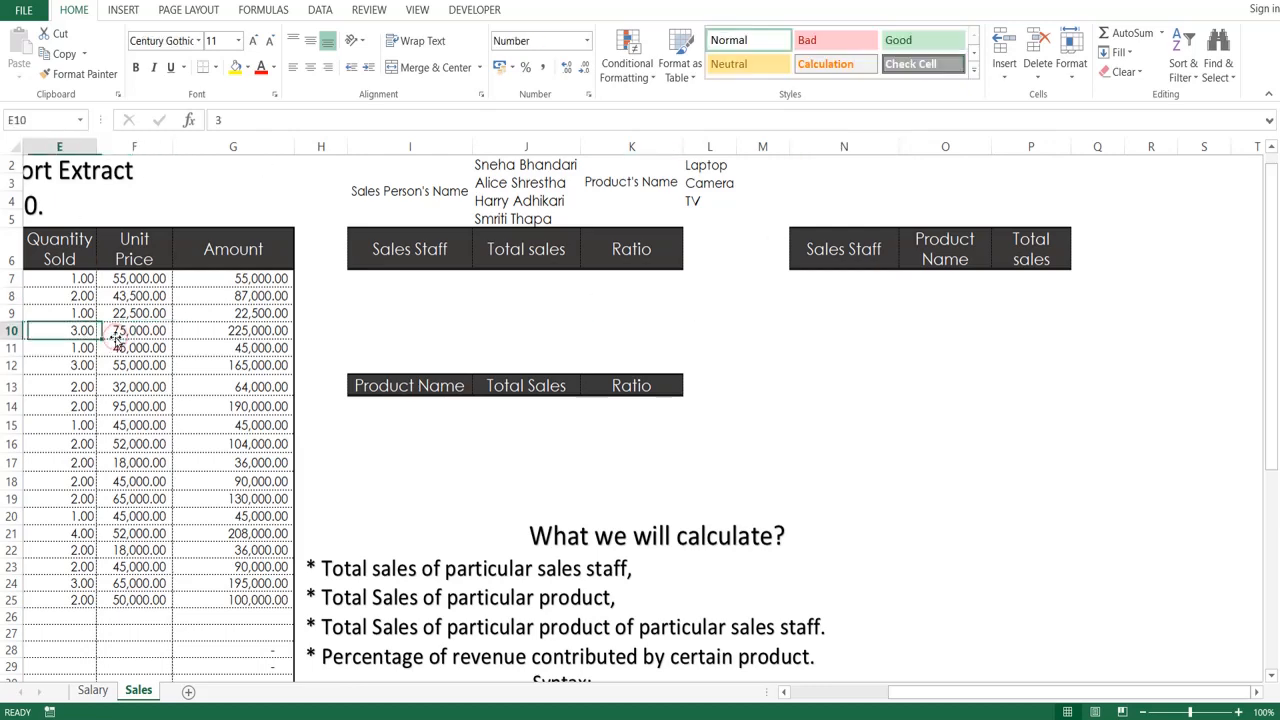
key("Right")
key("Right")
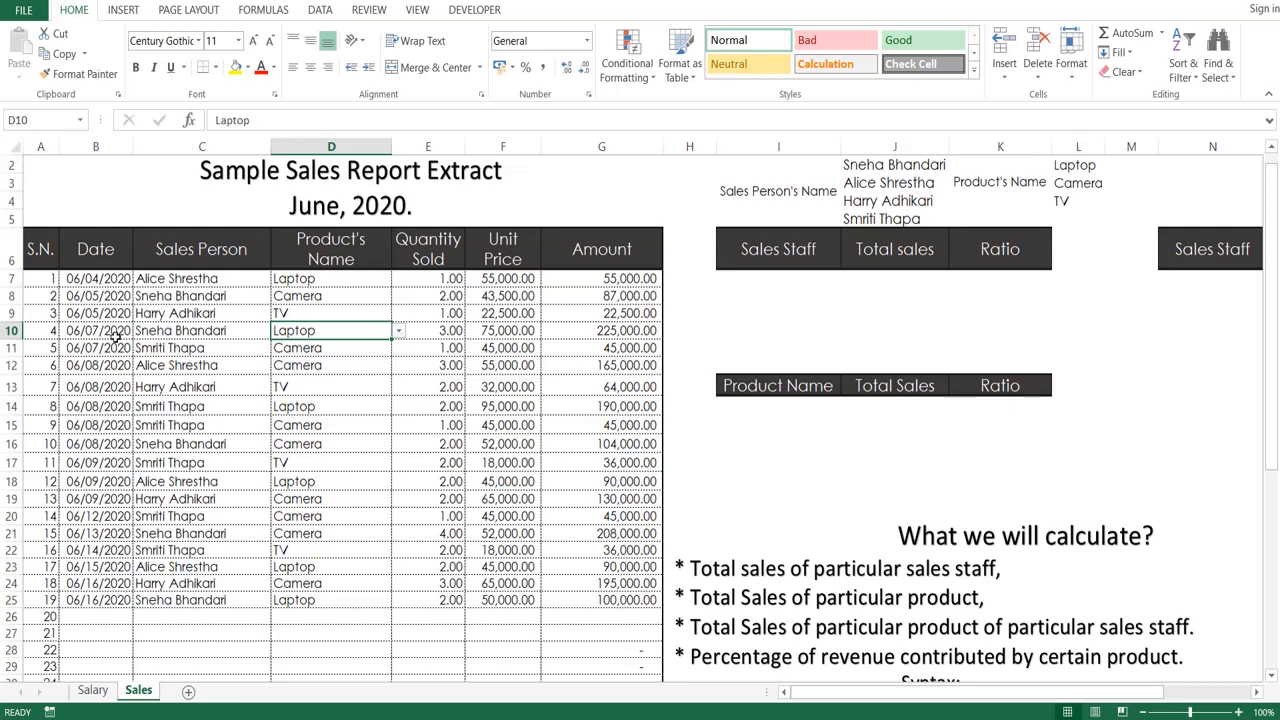
Examine the empty summary tables beside the sales data for sales staff, product name, total sales and ratio.
left_click(773, 289)
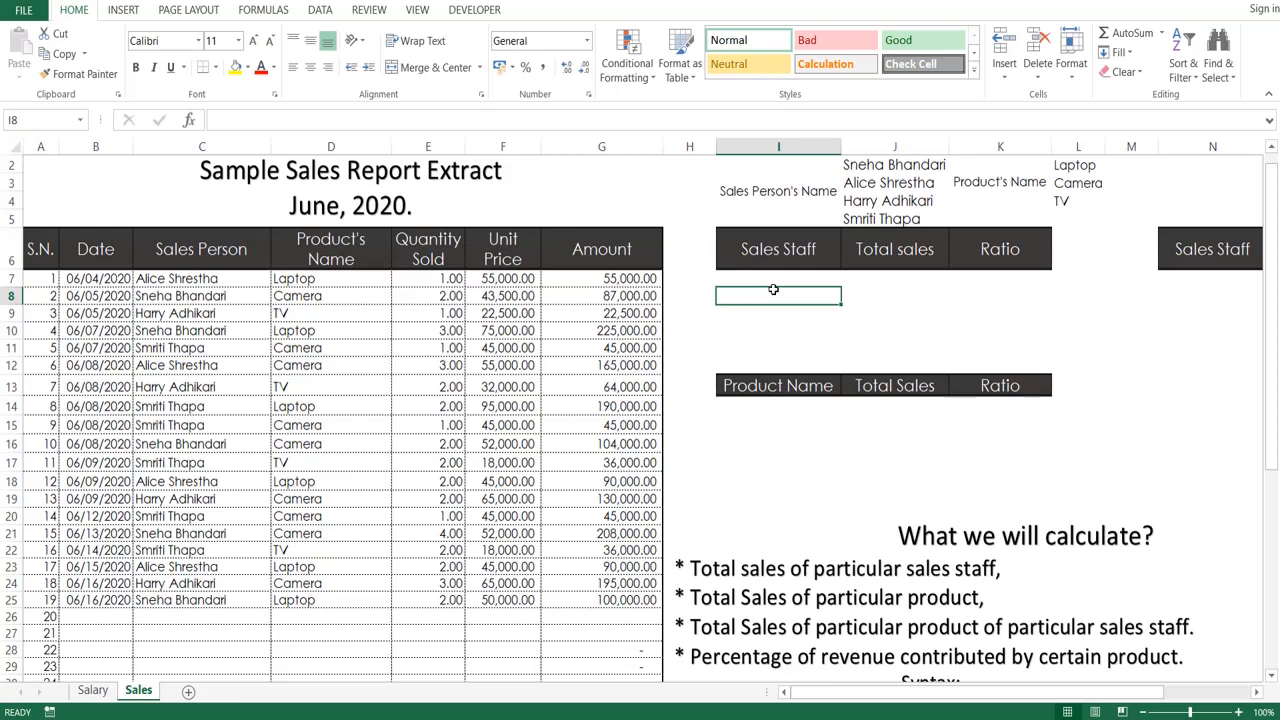
key("Right")
key("Right")
key("Right")
key("Right")
key("Right")
key("Right")
key("Right")
key("Right")
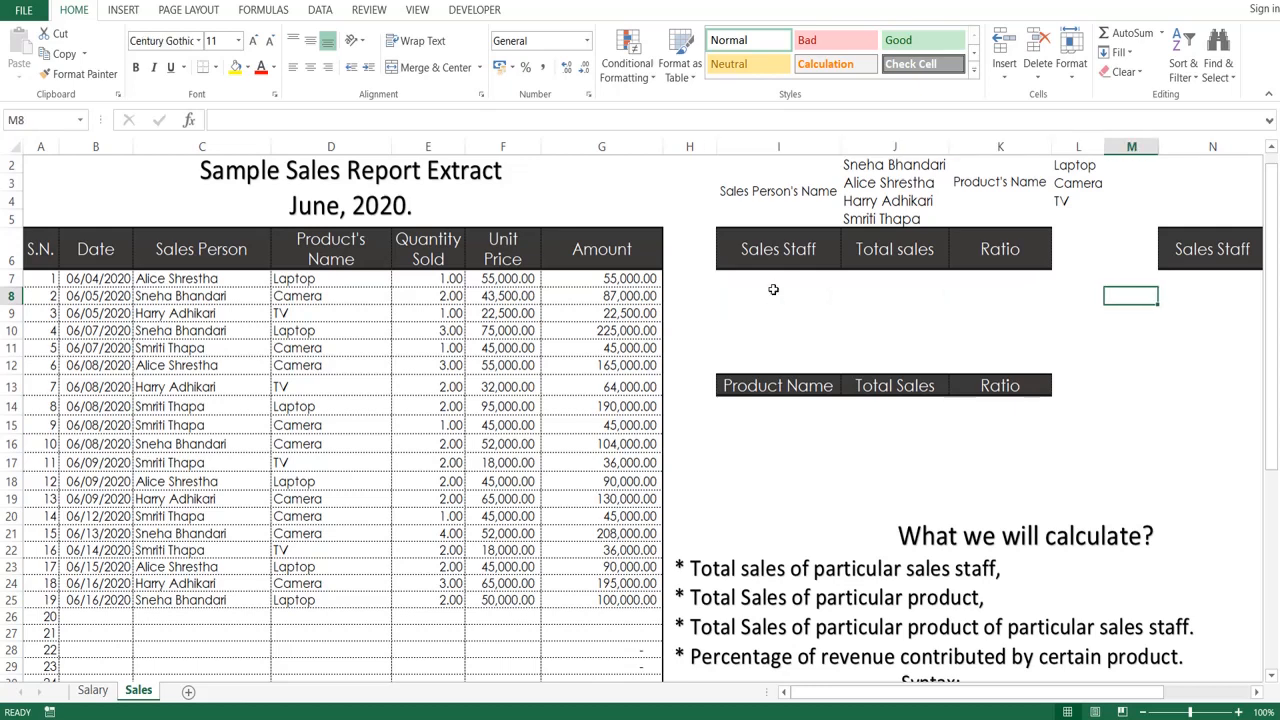
key("Left")
key("Left")
key("Left")
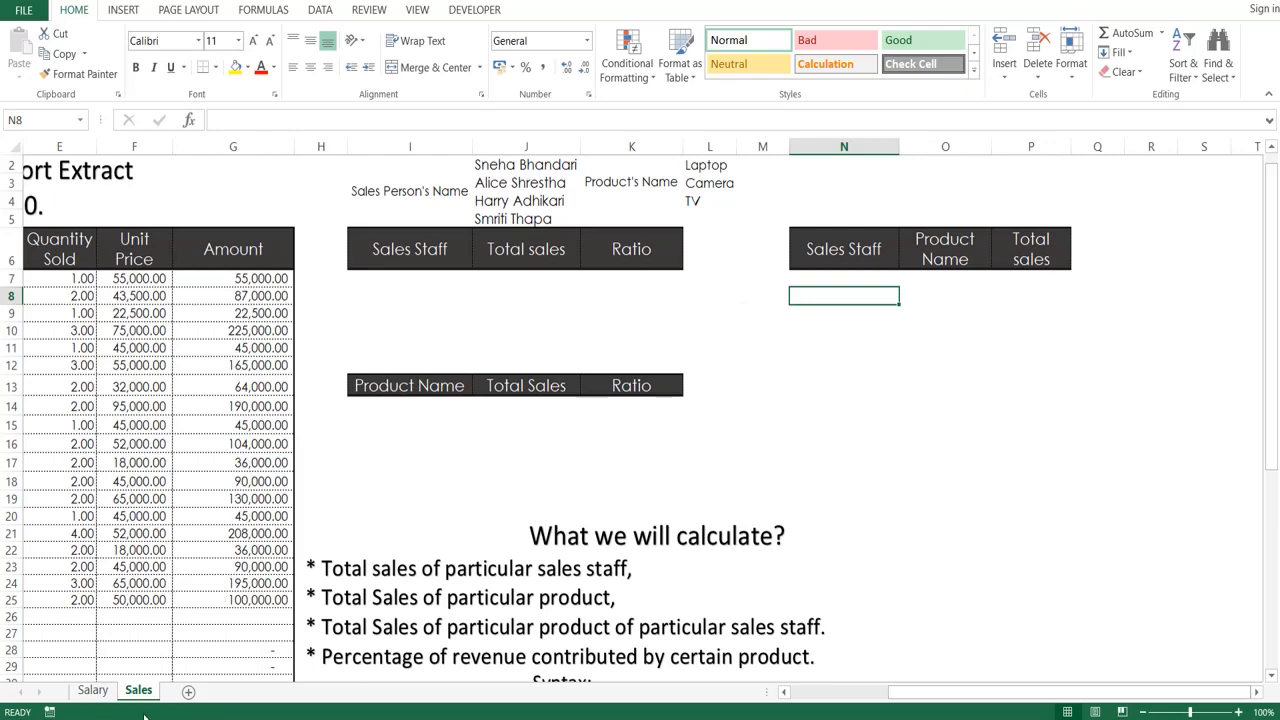
Switch to the Salary sheet and examine the employees' department, job level and monthly salary columns.
left_click(92, 690)
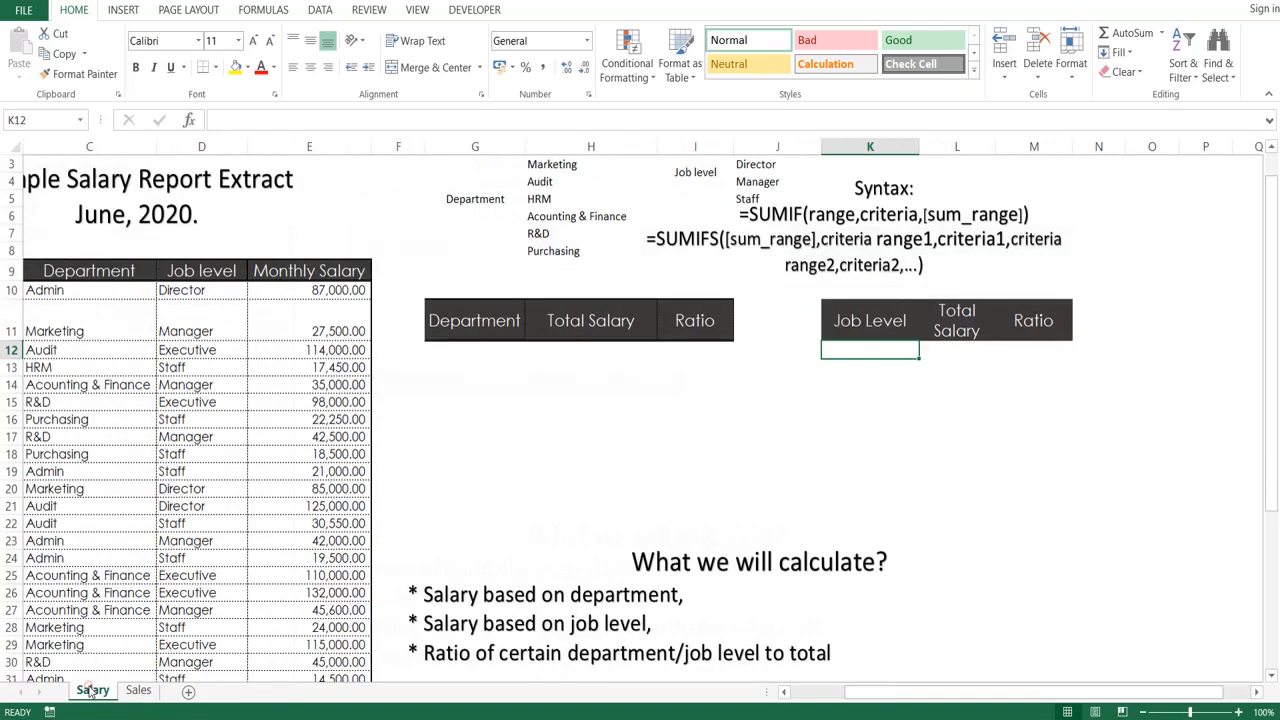
left_click(411, 418)
key("Left")
key("Left")
key("Left")
key("Left")
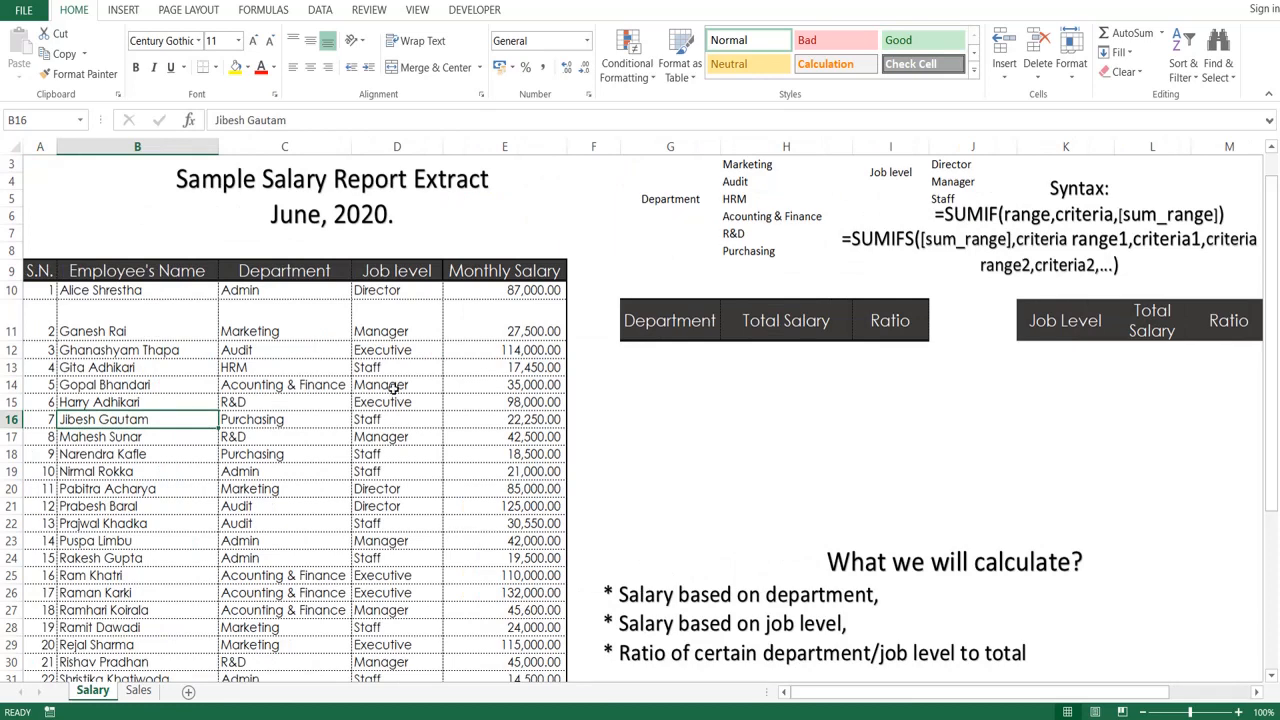
left_click(394, 388)
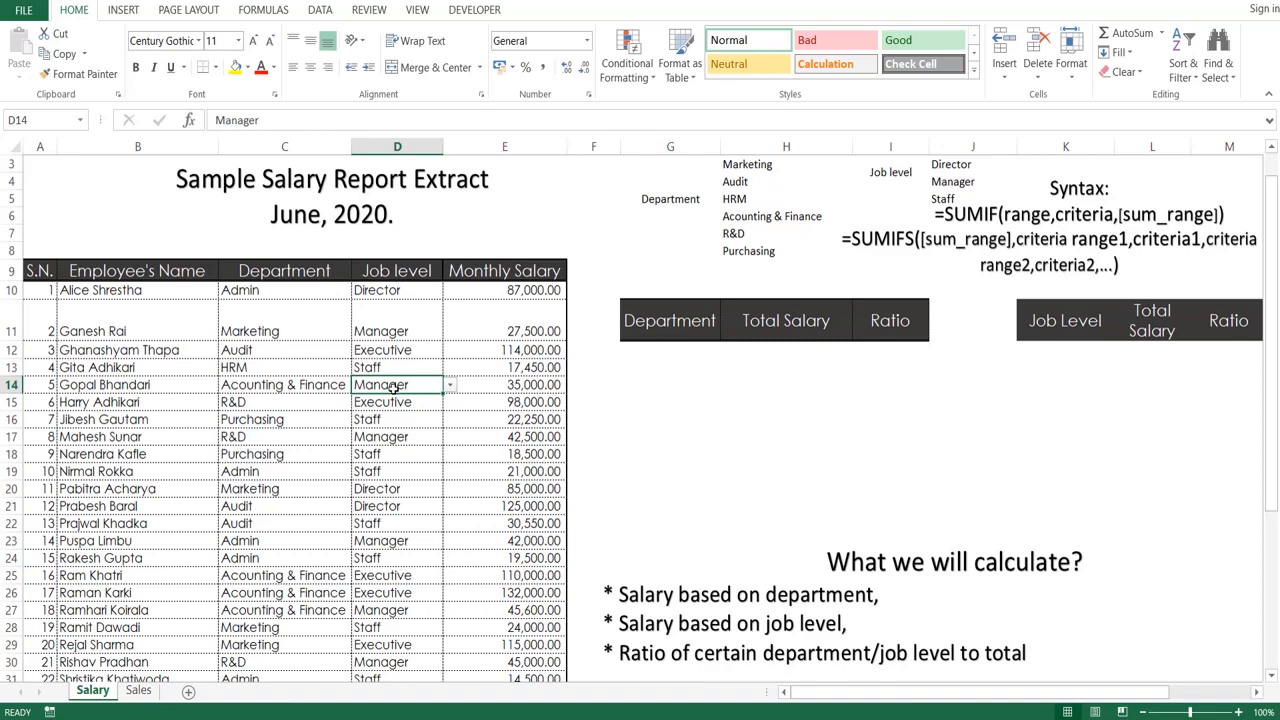
Return to the Sales sheet and review the sales records, starting from the first Sales Staff summary row.
left_click(137, 690)
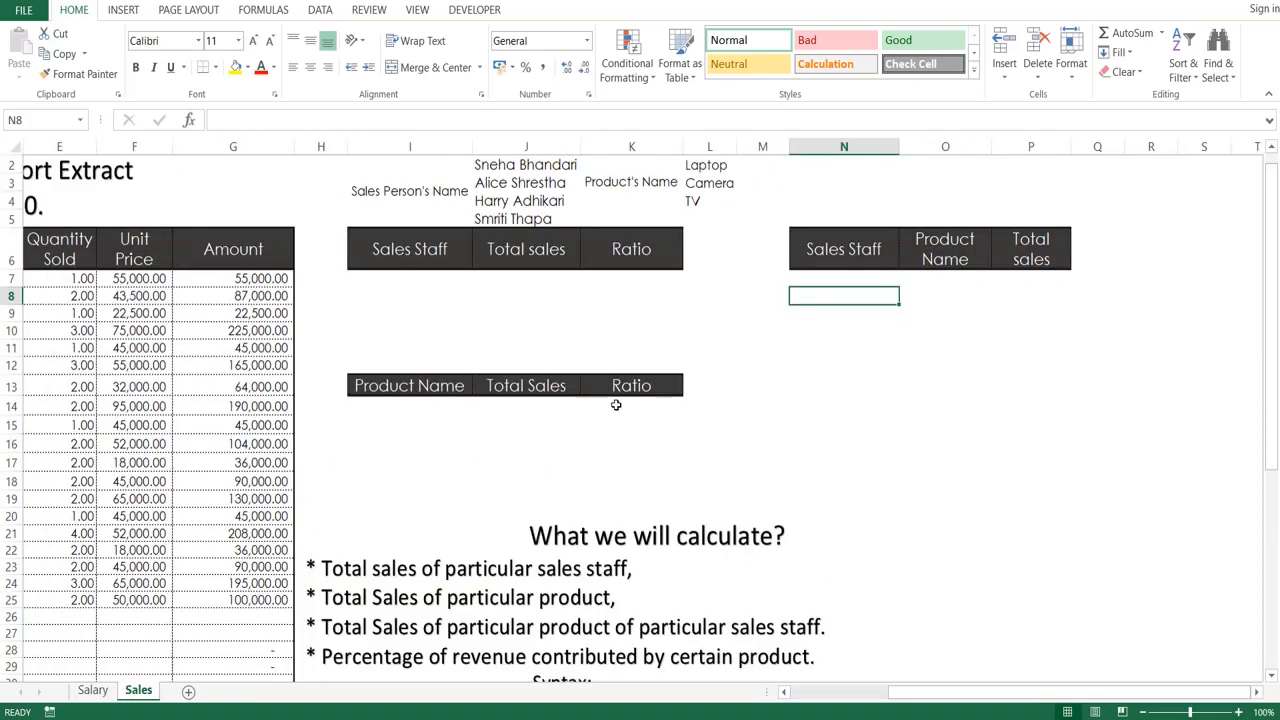
left_click(407, 280)
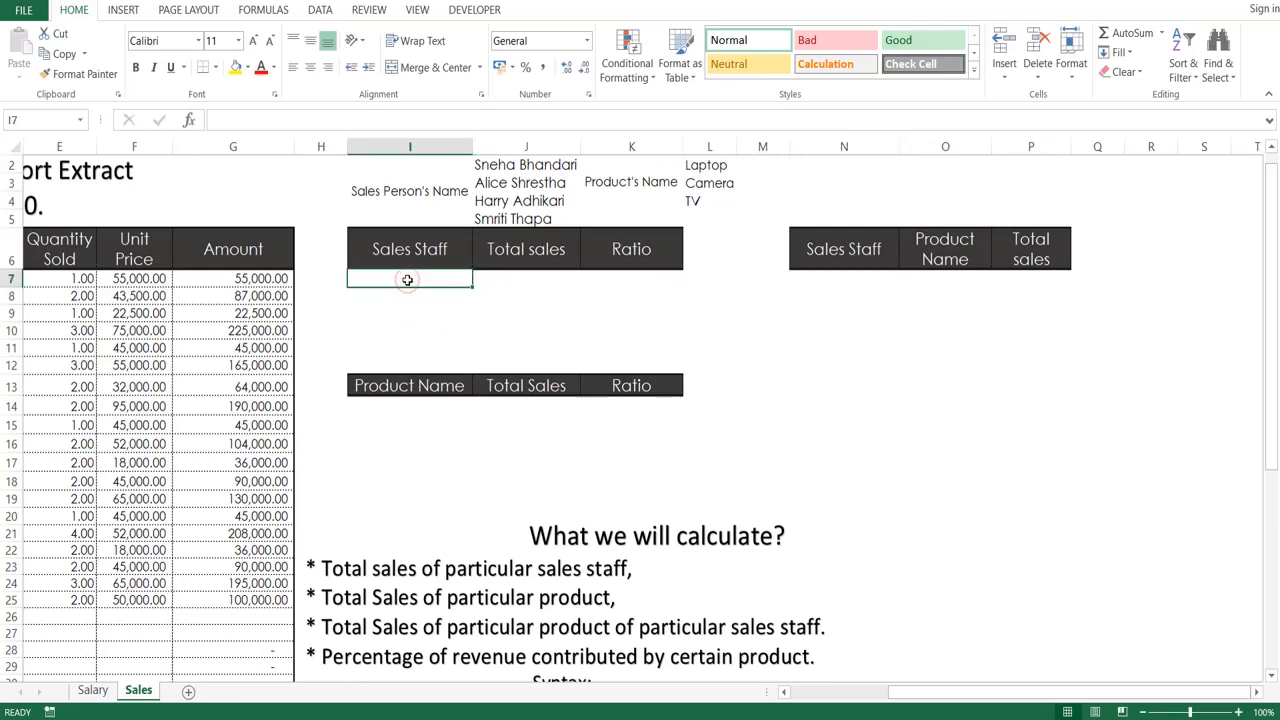
key("Left")
key("Left")
key("Left")
key("Left")
key("Left")
key("Left")
key("Left")
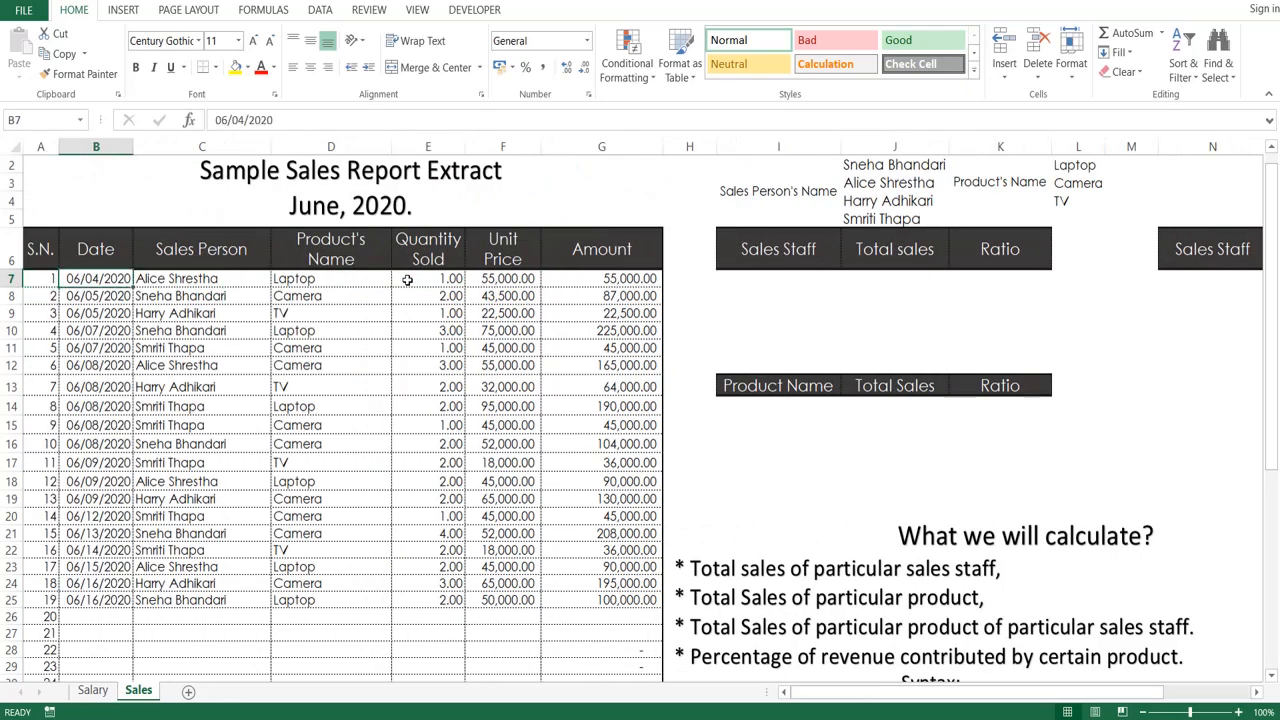
key("Down")
key("Right")
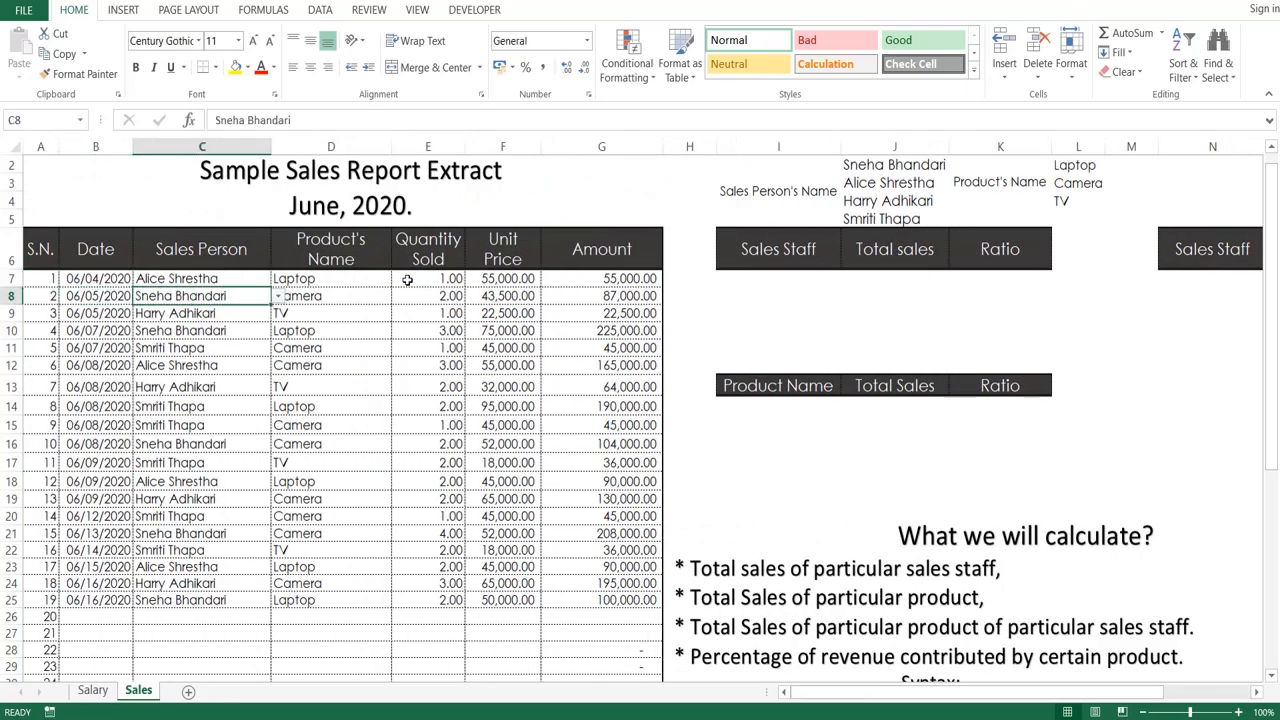
Copy the four sales person names from J2:J5 into the Sales Staff column, starting at cell I7.
left_click(875, 203)
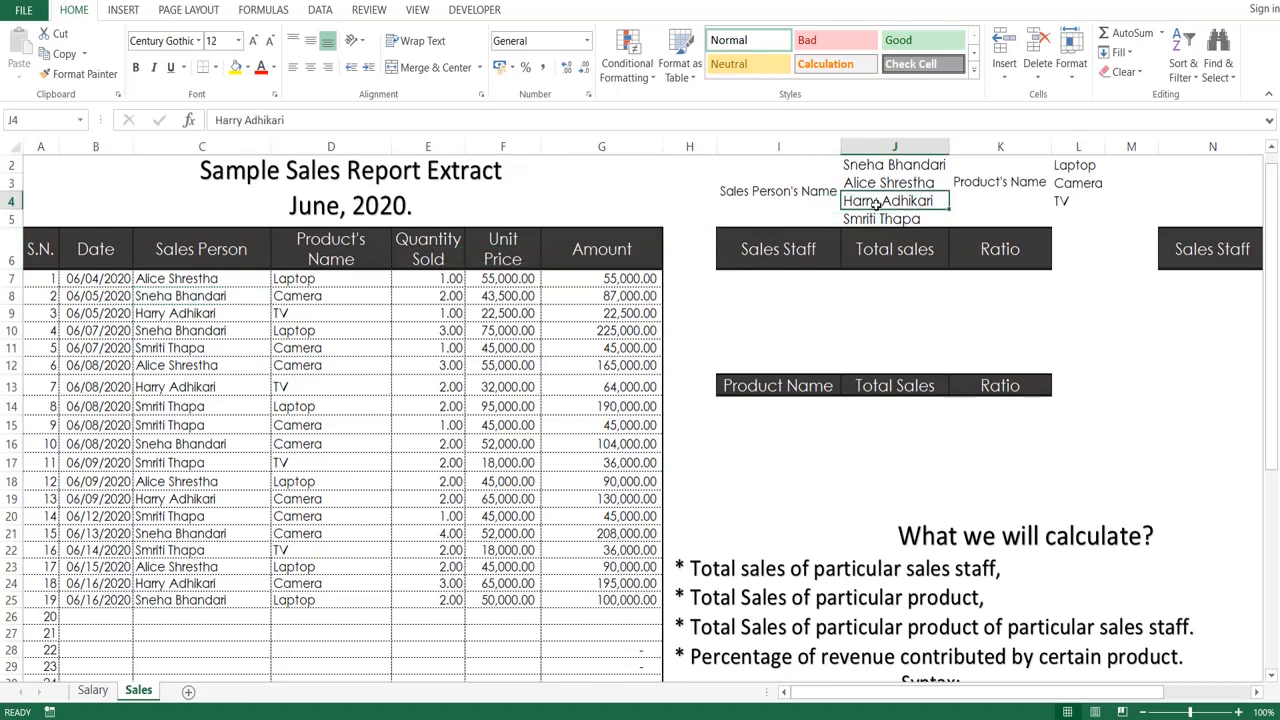
key("Up")
key("Up")
key("Up")
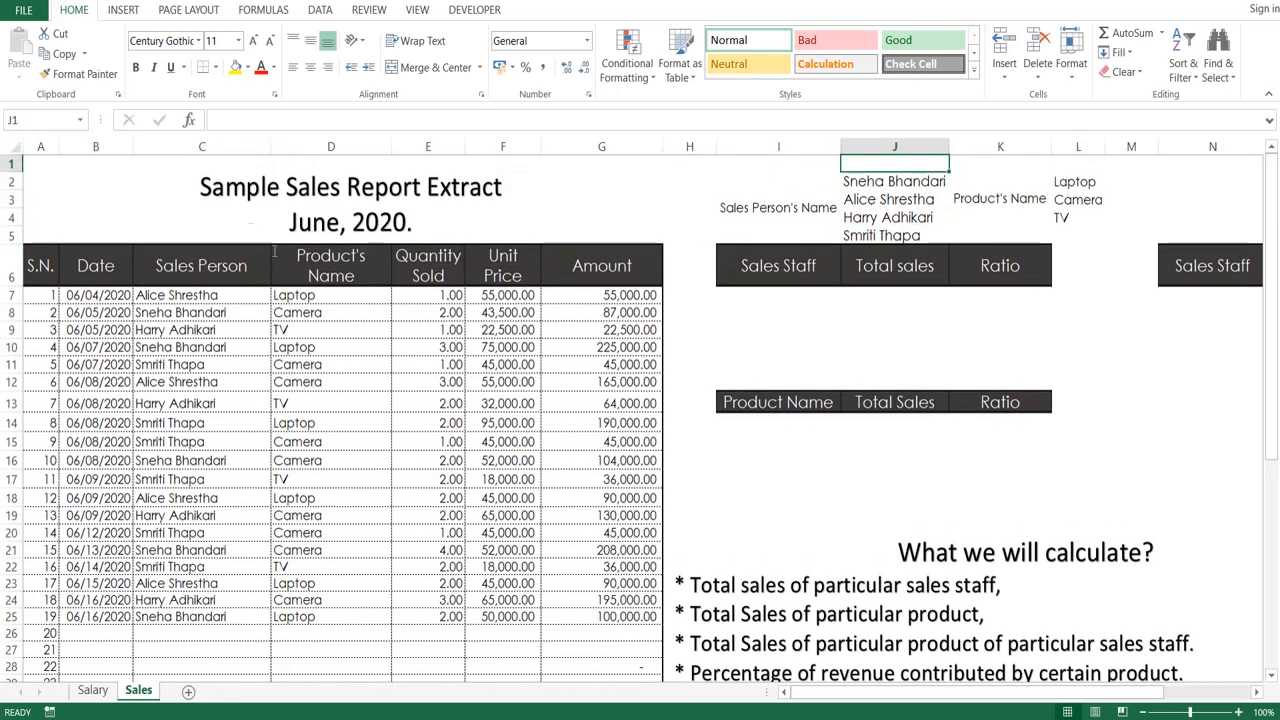
left_click(230, 375)
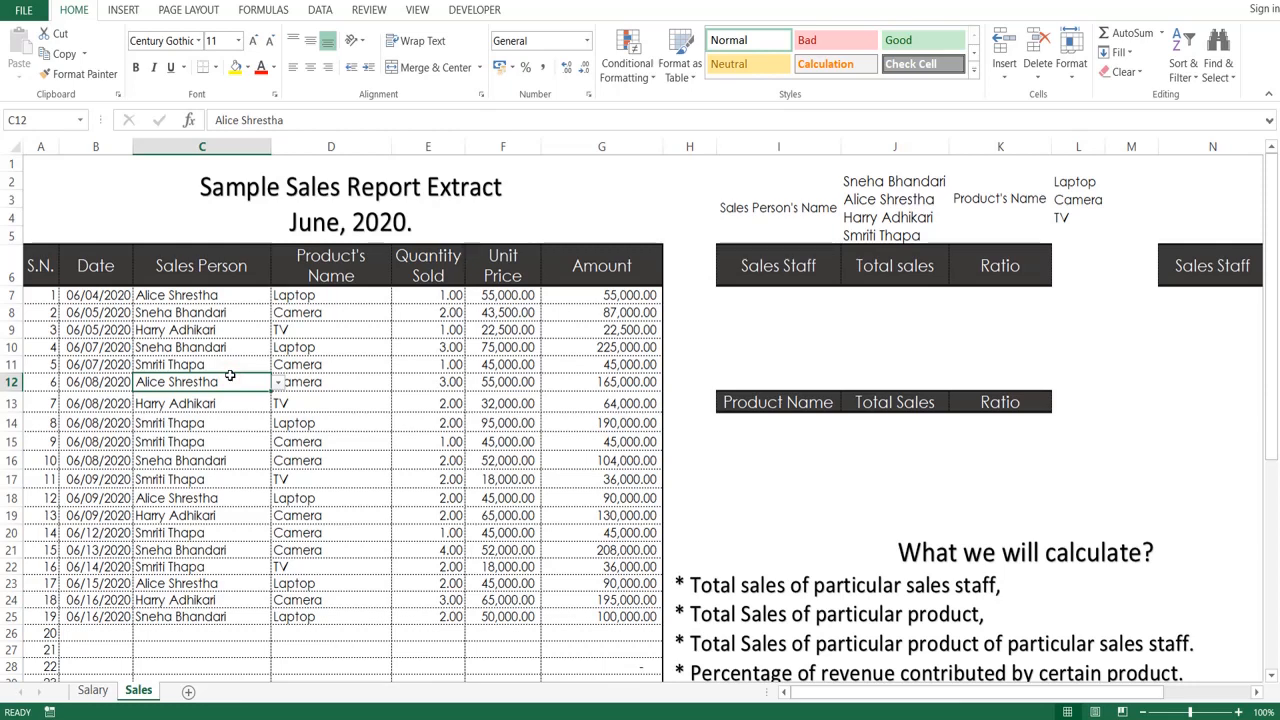
left_click(897, 181)
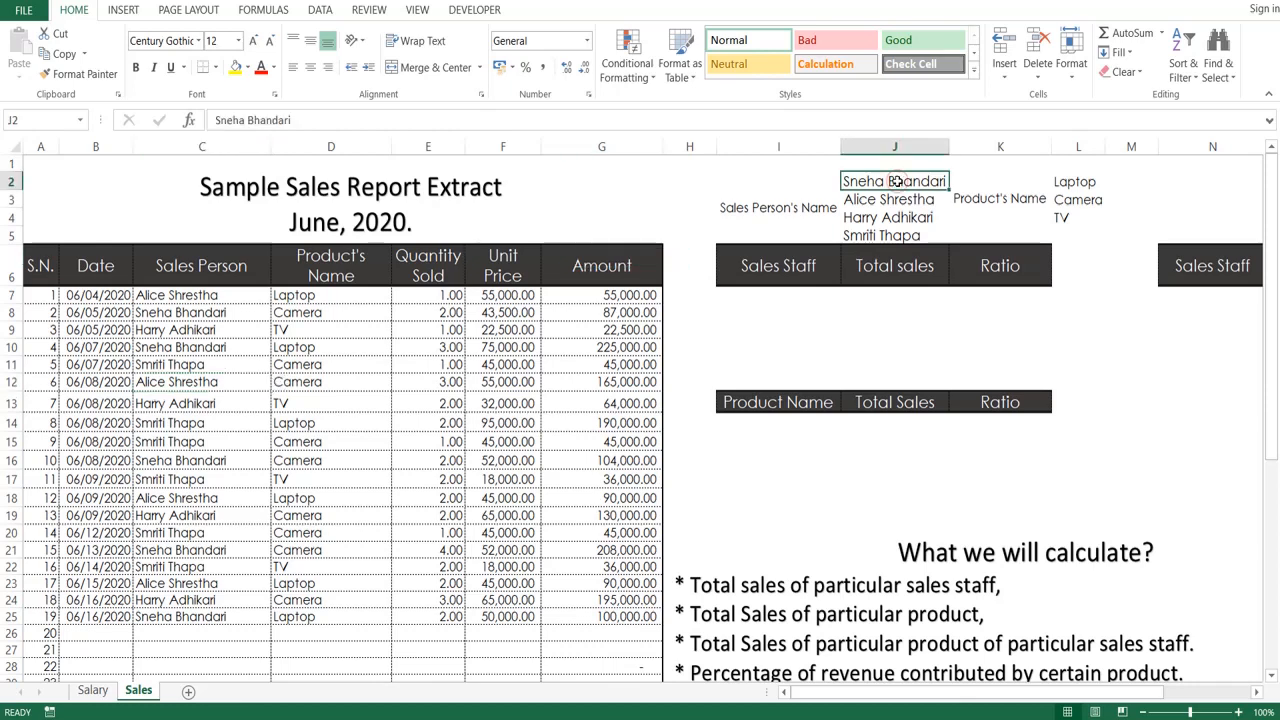
key("shift+Down")
key("shift+Down")
key("shift+Down")
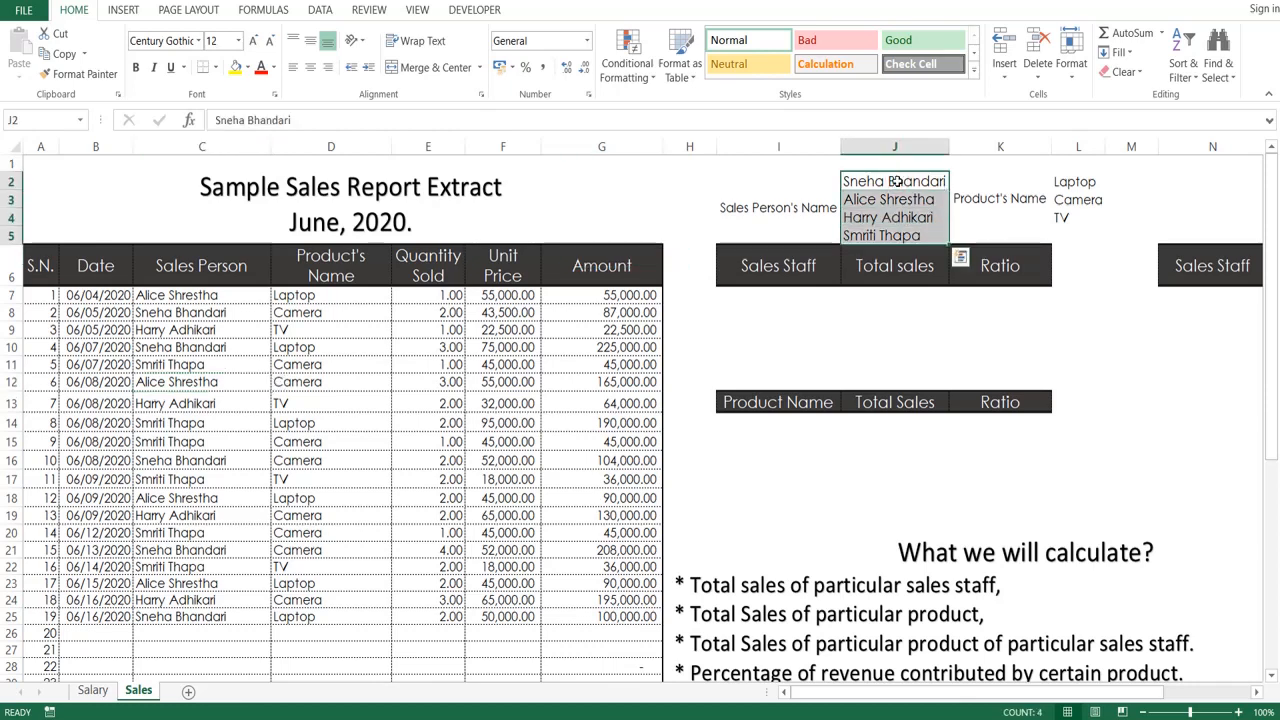
key("ctrl+c")
left_click(768, 298)
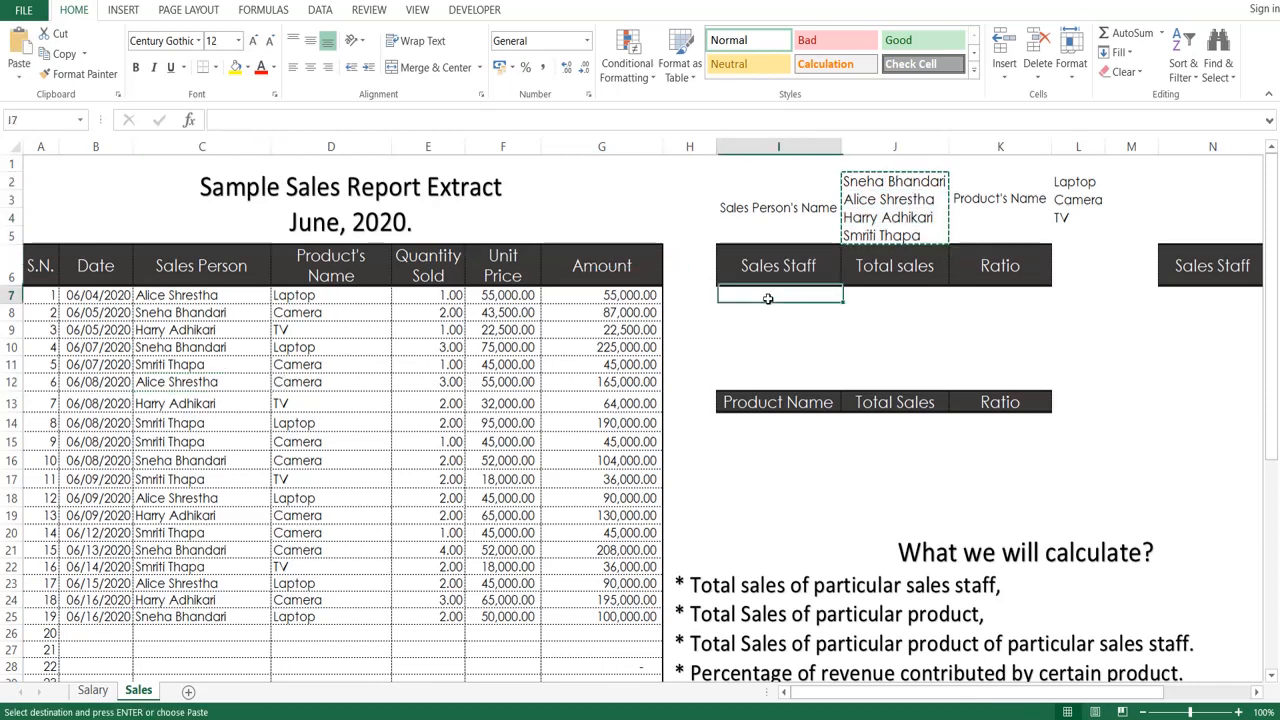
key("ctrl+v")
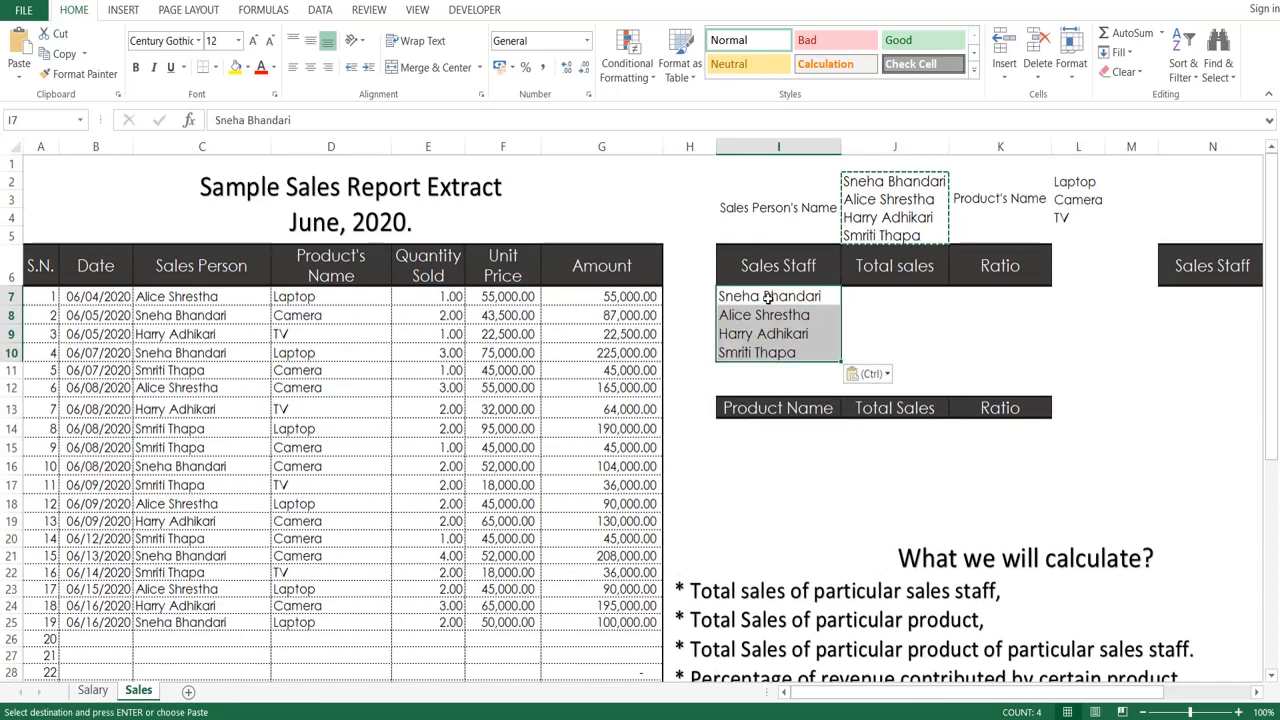
key("Escape")
Check the SUMIF syntax note and calculate the first staff member's total sales in J7 with =SUMIF(C:C,I7,G:G).
left_click(880, 298)
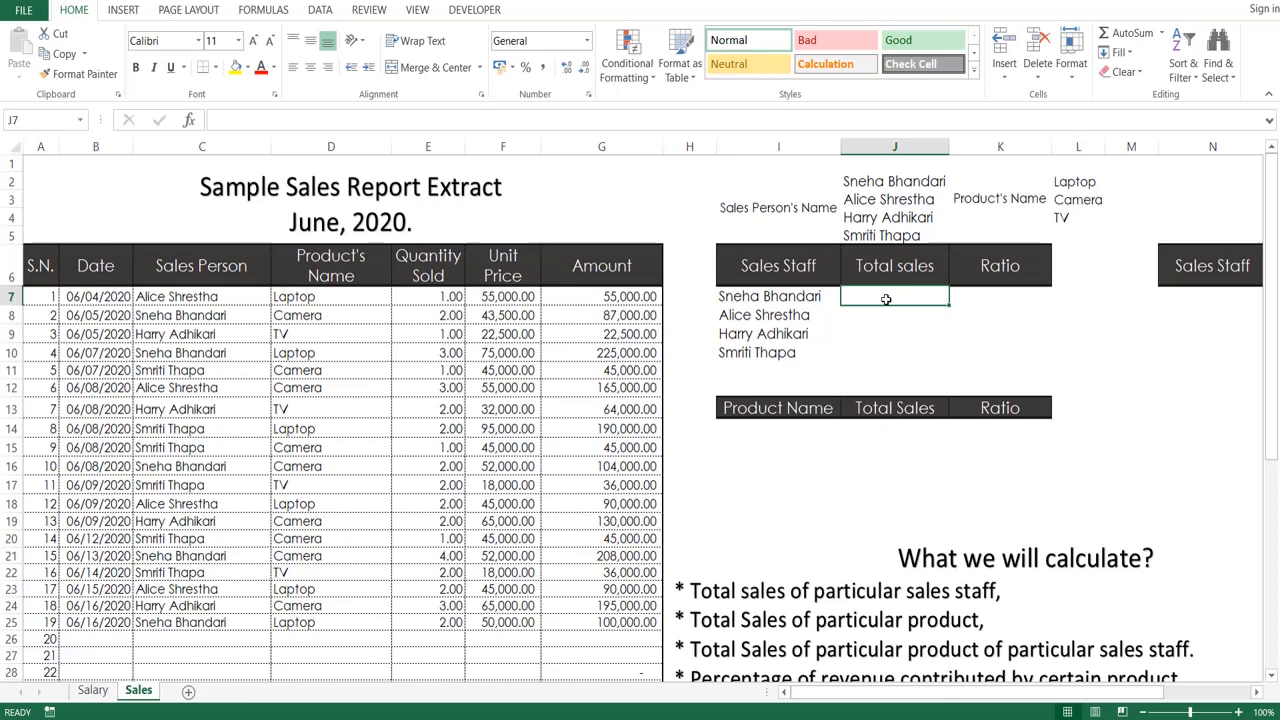
left_click(829, 575)
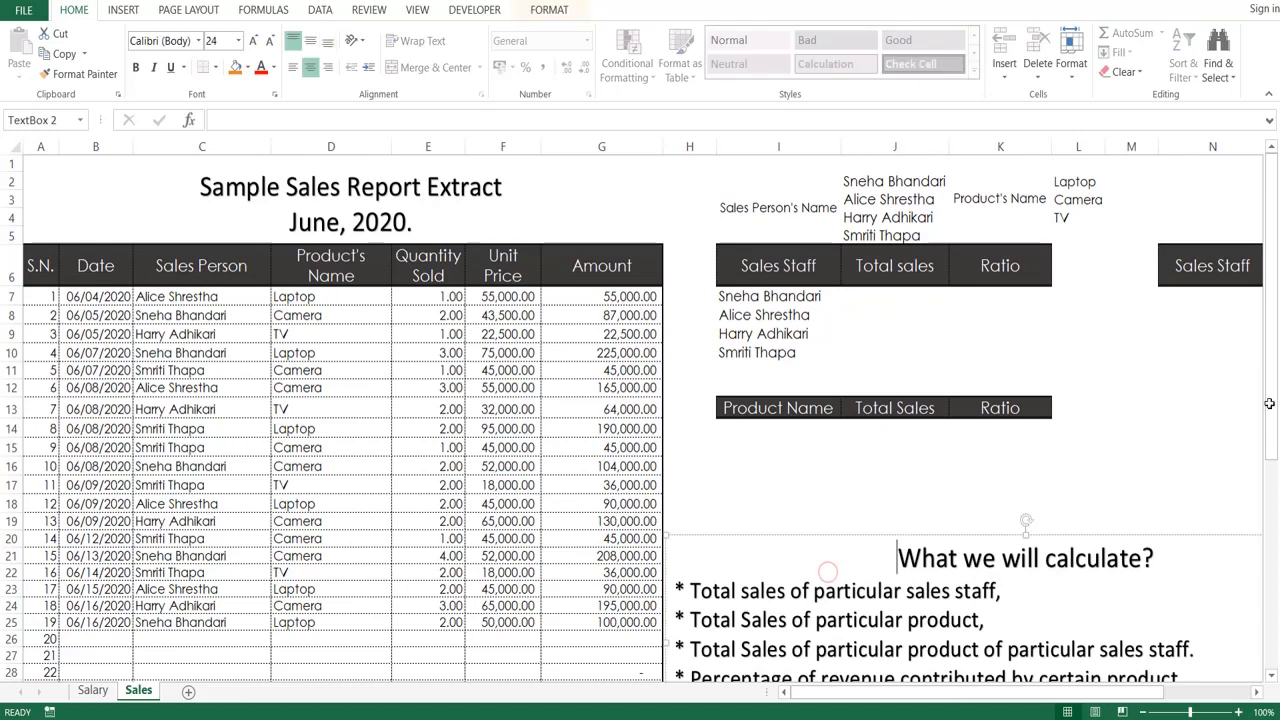
left_click_drag(1270, 403, 1276, 530)
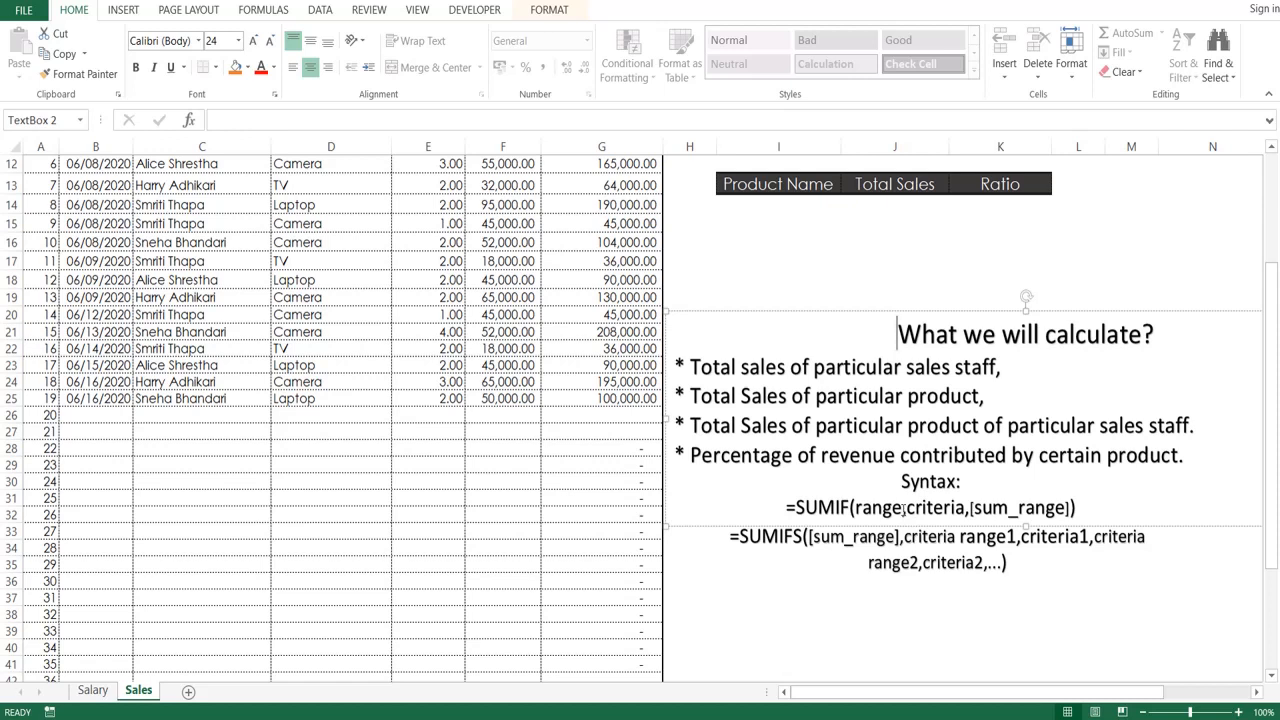
left_click_drag(1276, 387, 1276, 380)
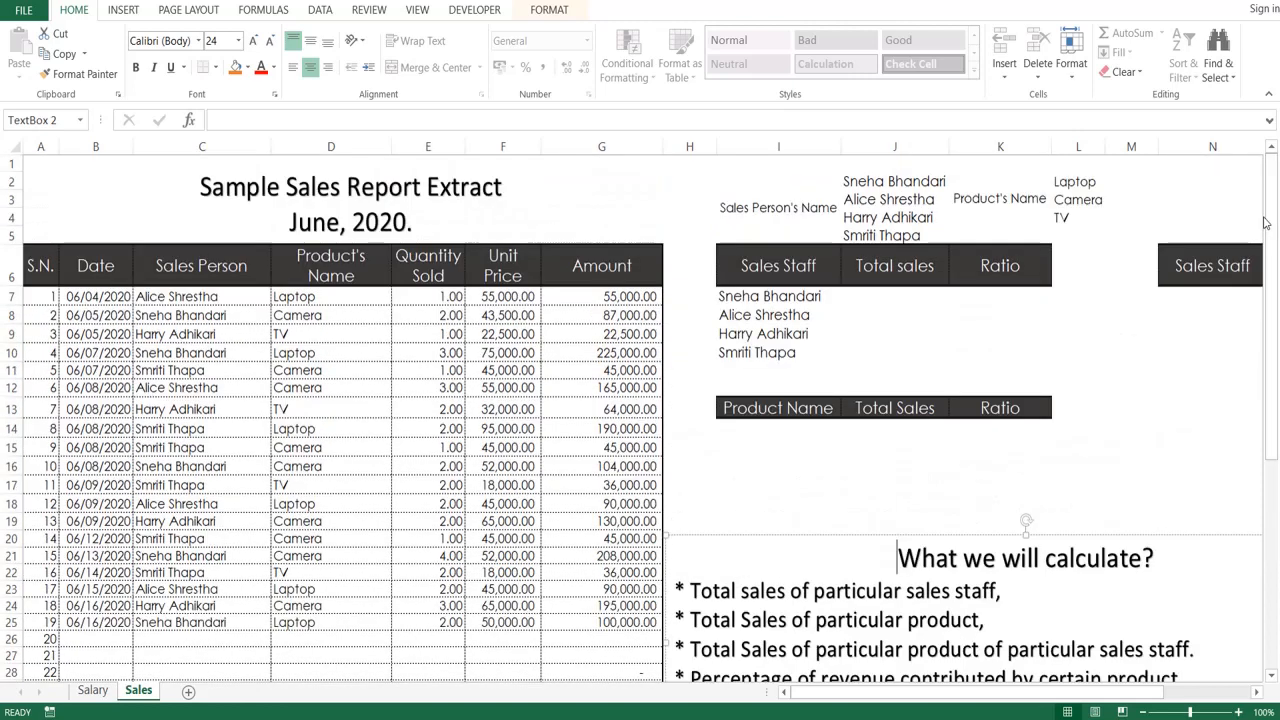
left_click(887, 299)
type("=")
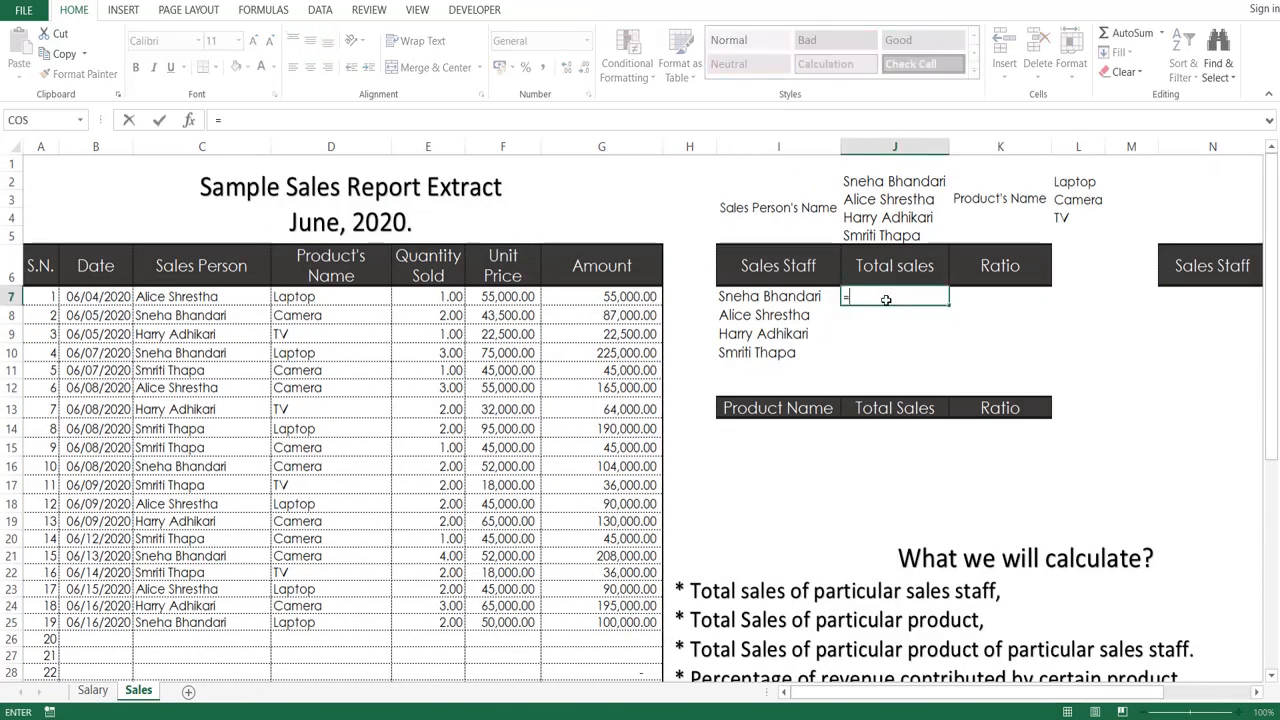
type("sumif")
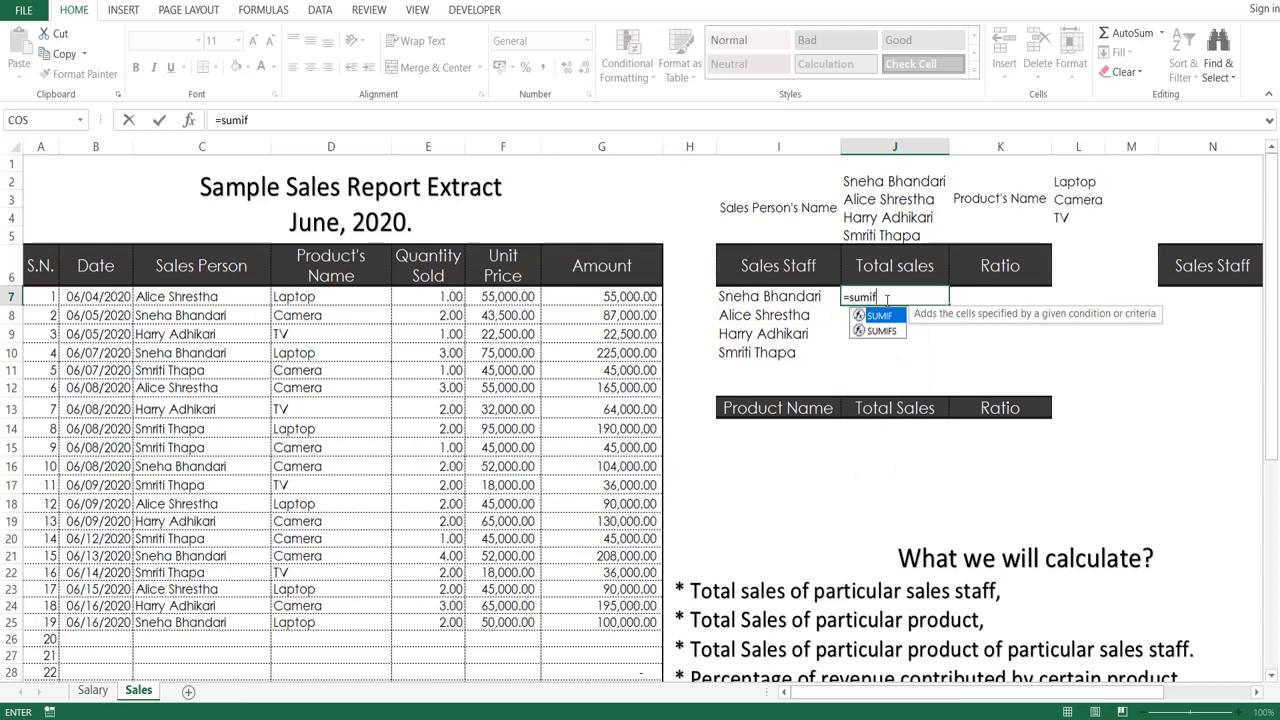
key("Tab")
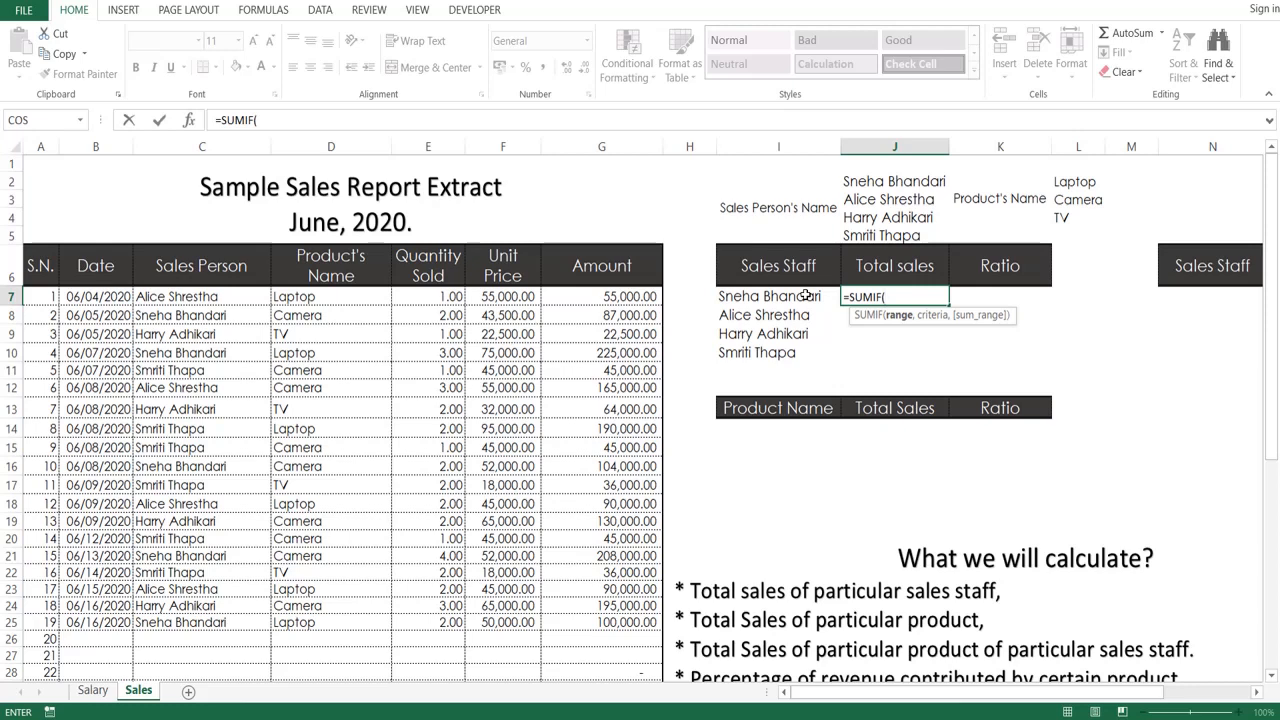
left_click(235, 144)
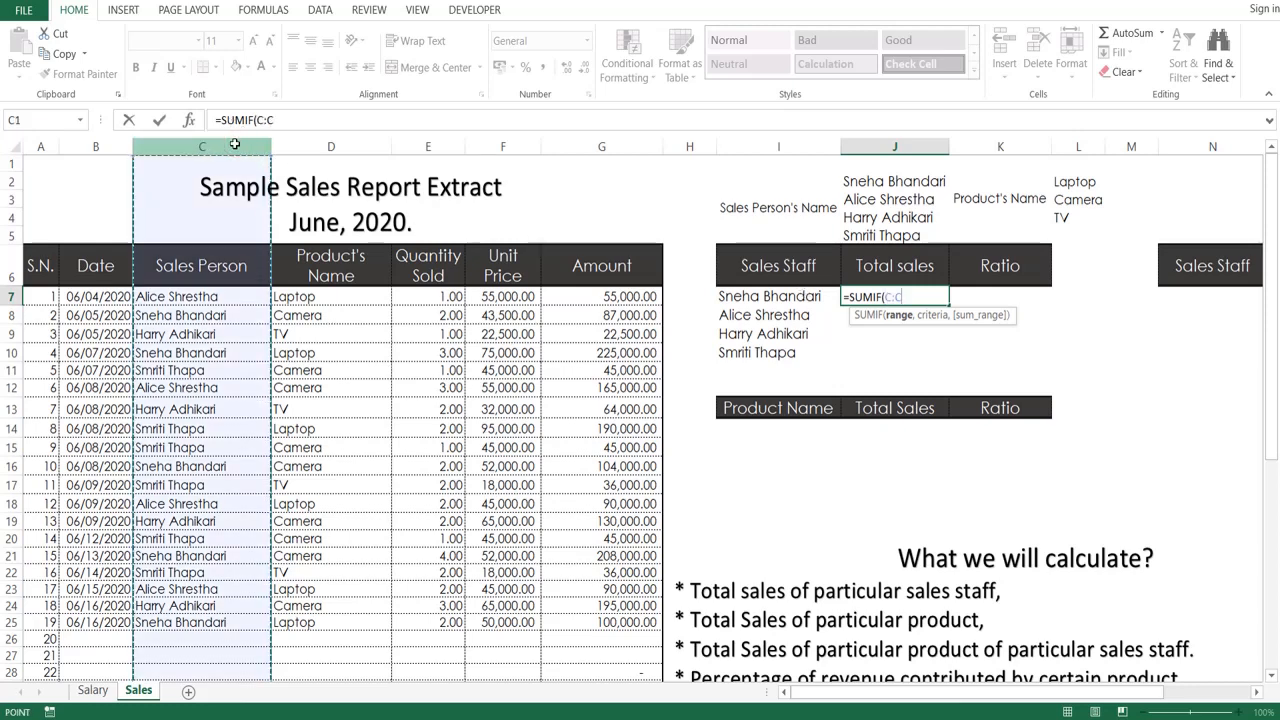
type(",")
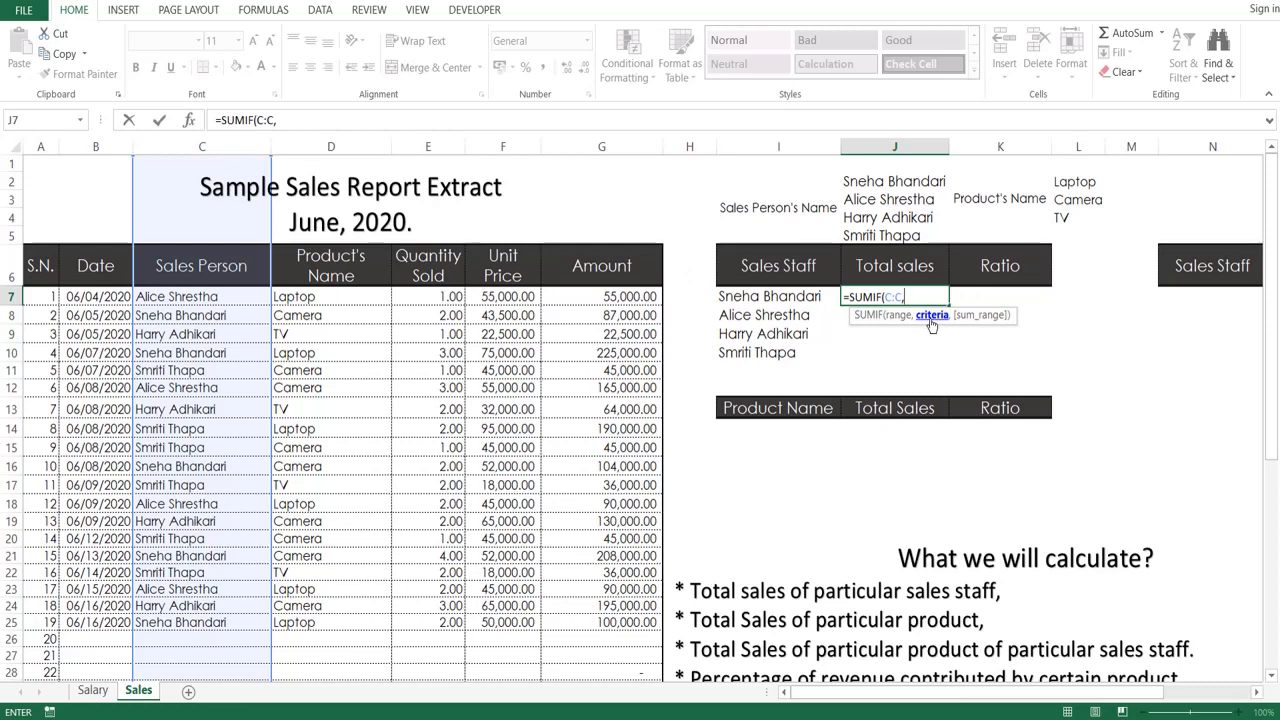
left_click(803, 298)
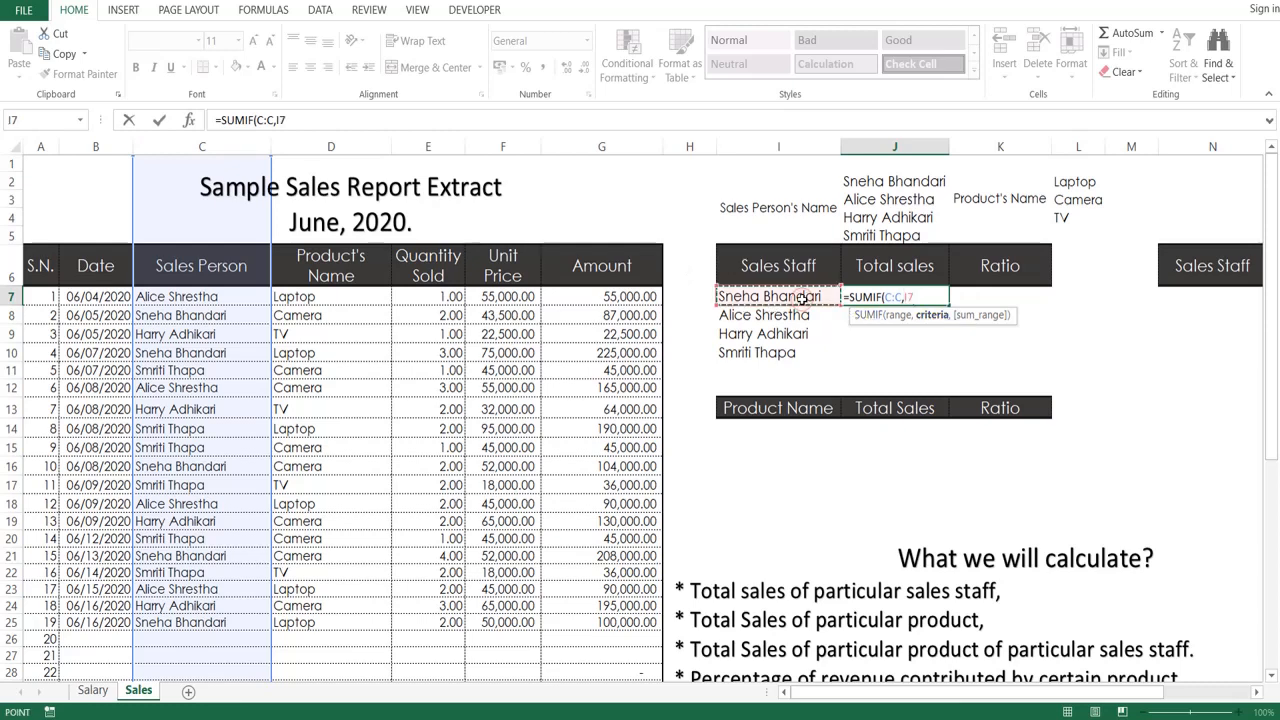
type(",")
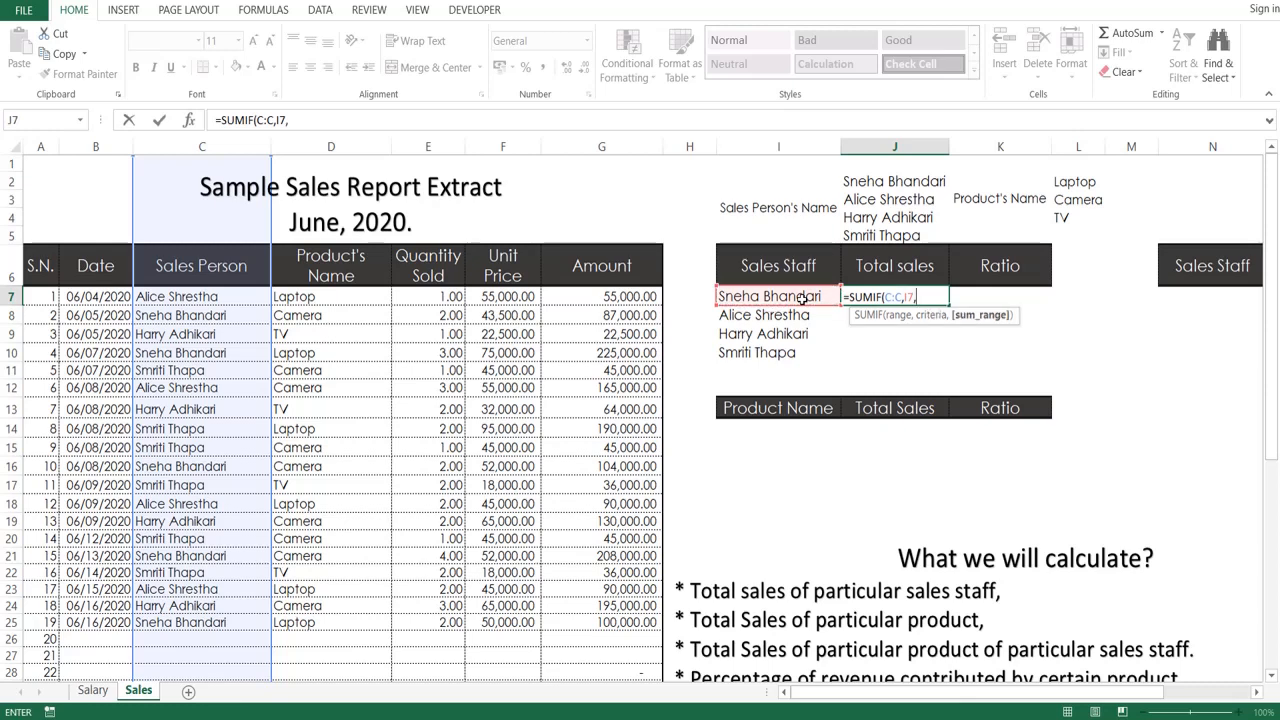
left_click(616, 148)
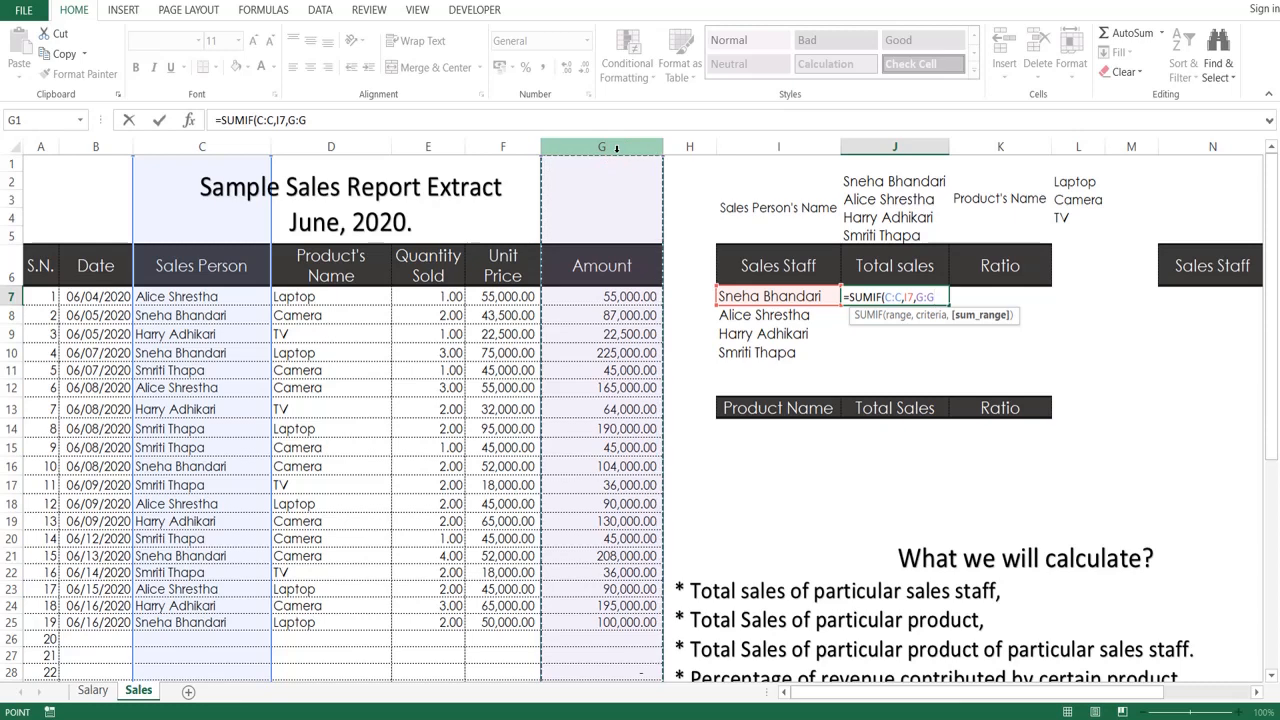
type(")")
key("Return")
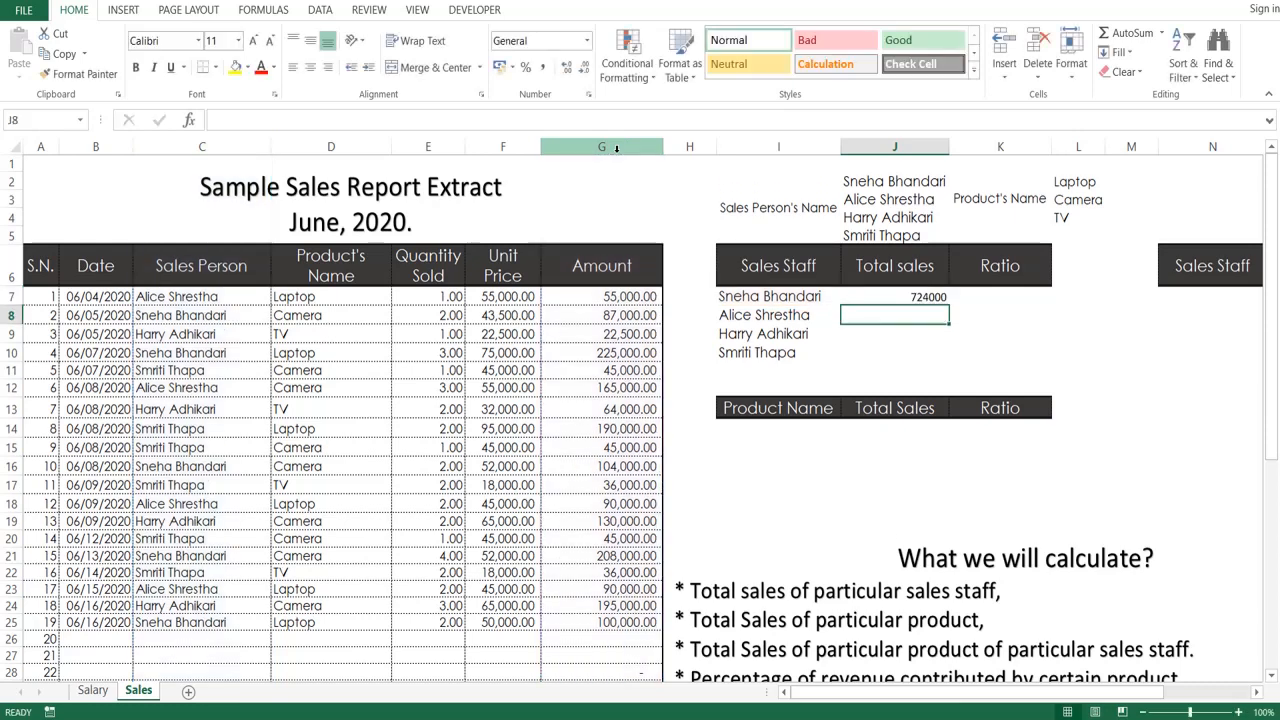
Total the Amount column in cell G26 with =SUM(G7:G25).
left_click(606, 639)
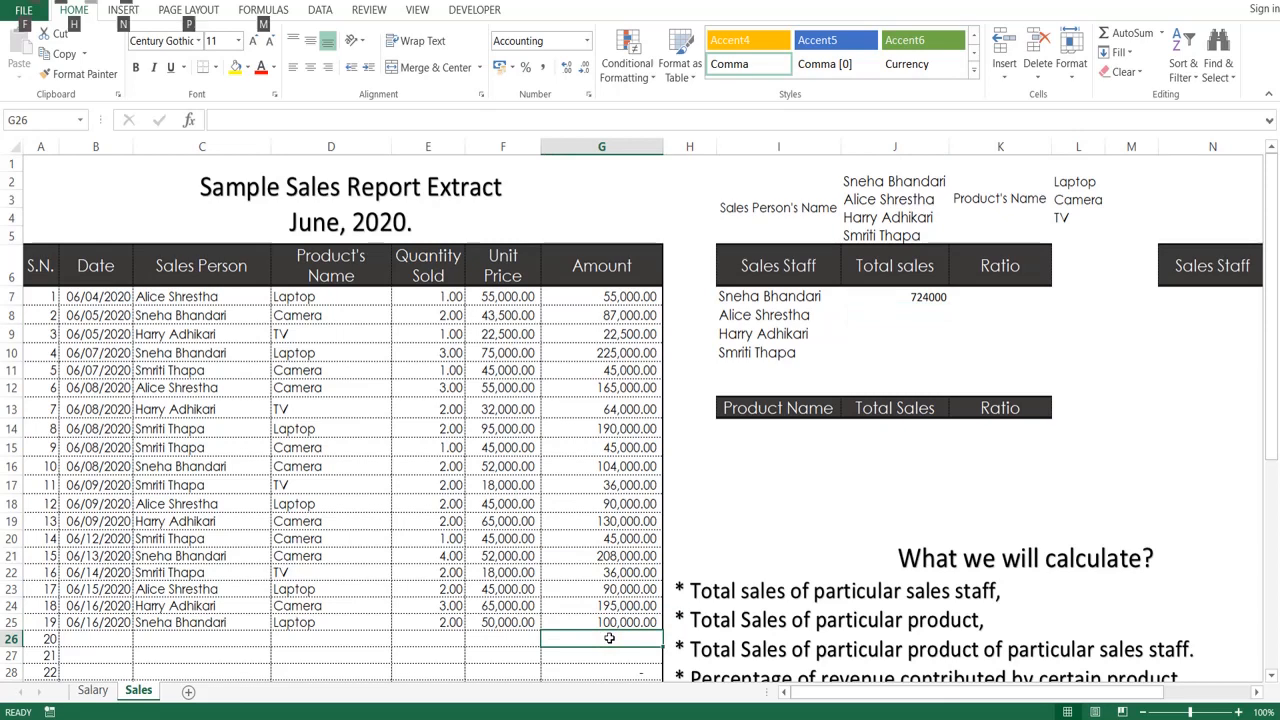
key("alt+equal")
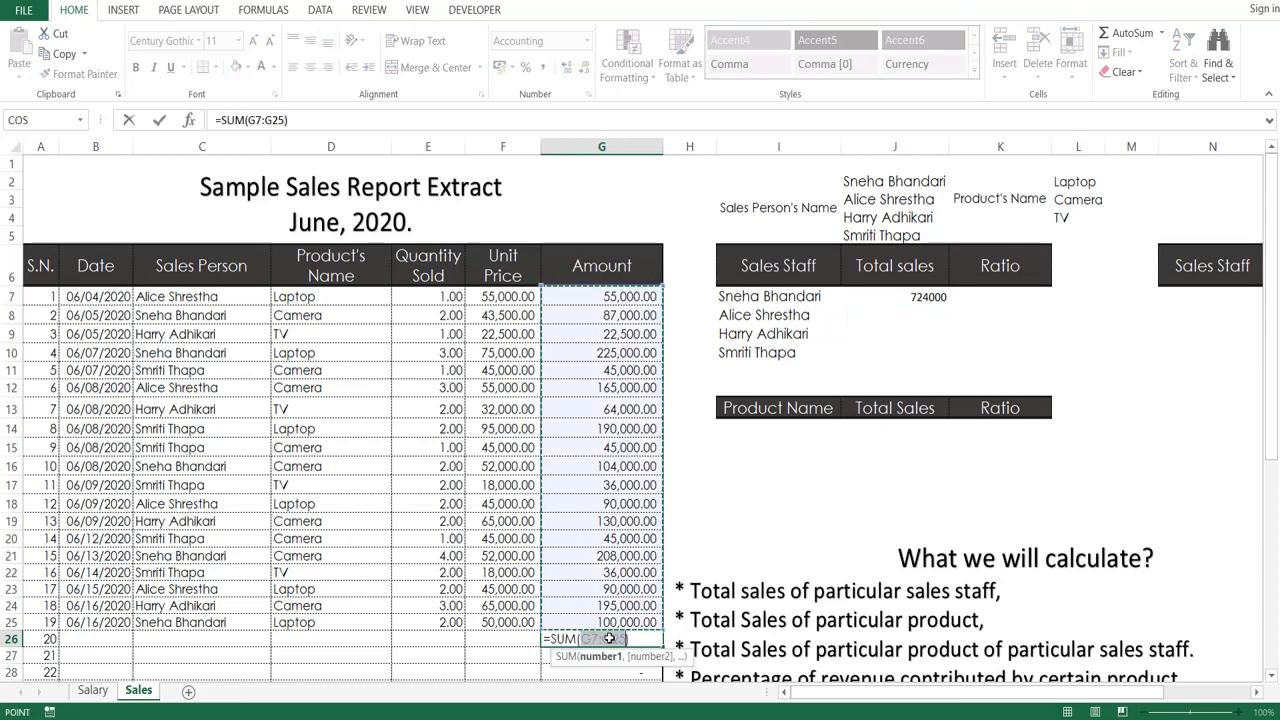
key("Return")
key("Down")
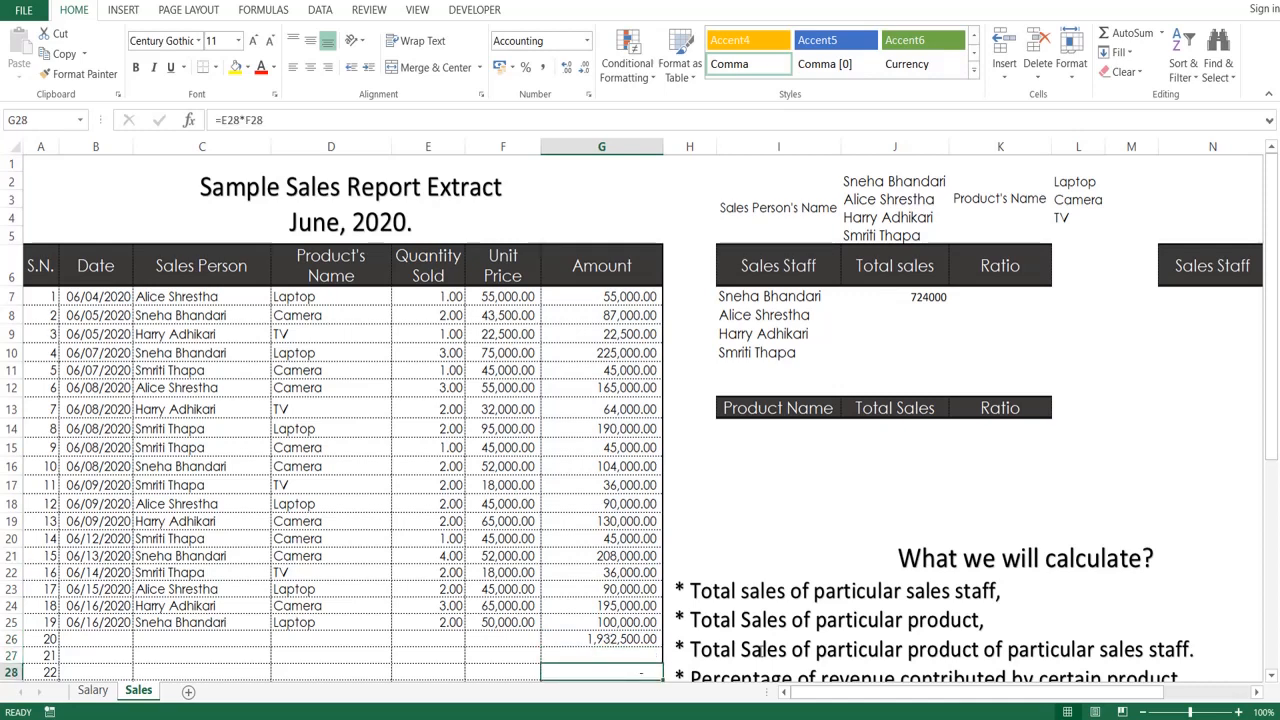
Apply the comma number style to J7 and fill its SUMIF formula down to J10 for the remaining sales staff.
left_click(916, 298)
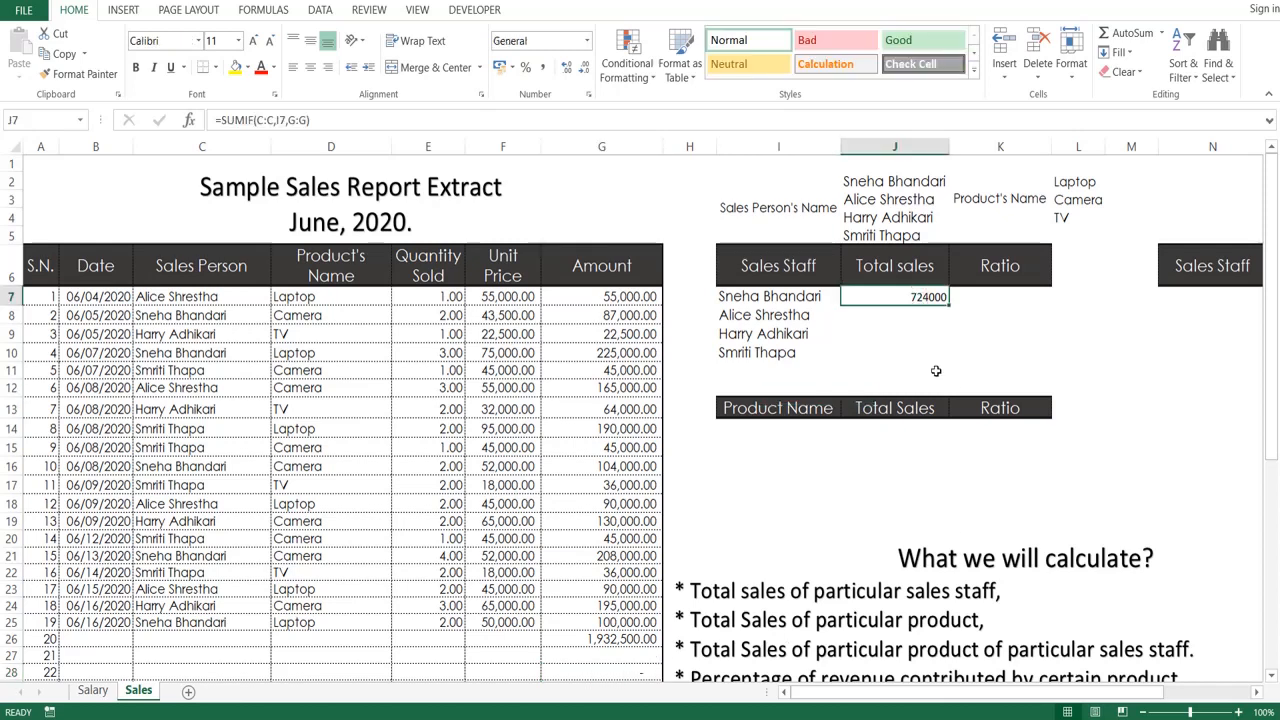
key("alt")
key("h")
key("k")
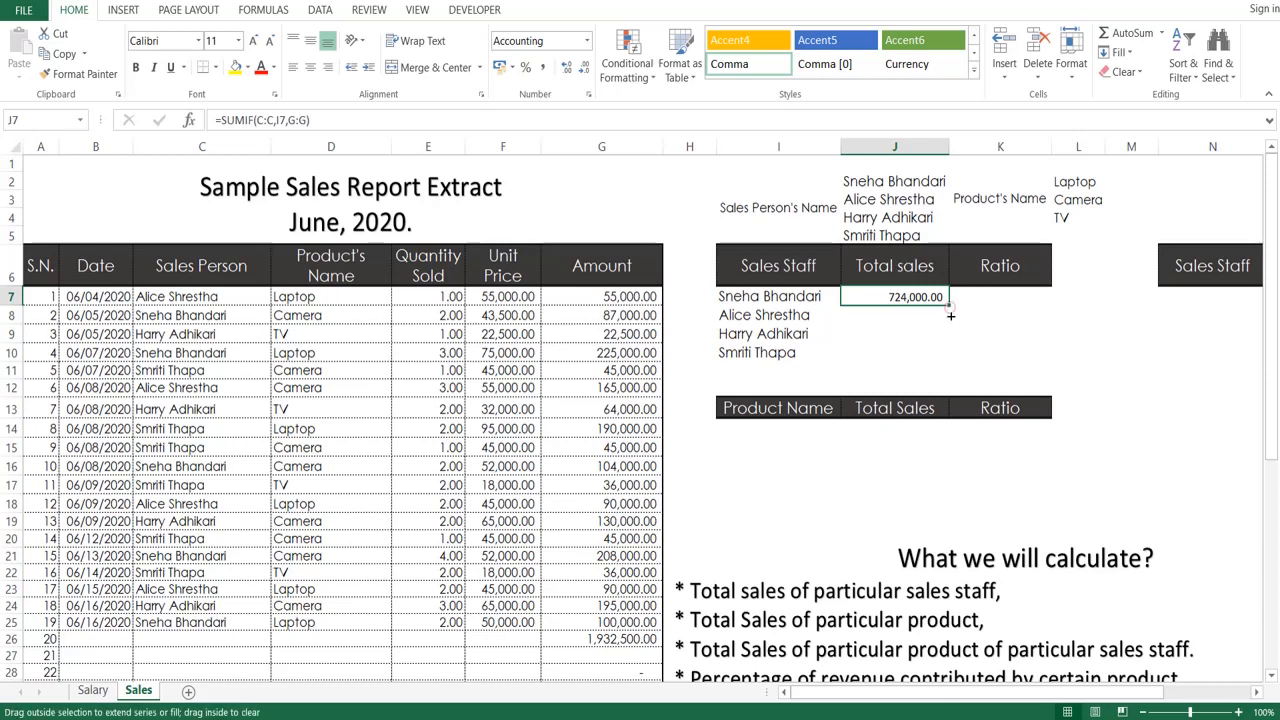
left_click_drag(949, 309, 951, 367)
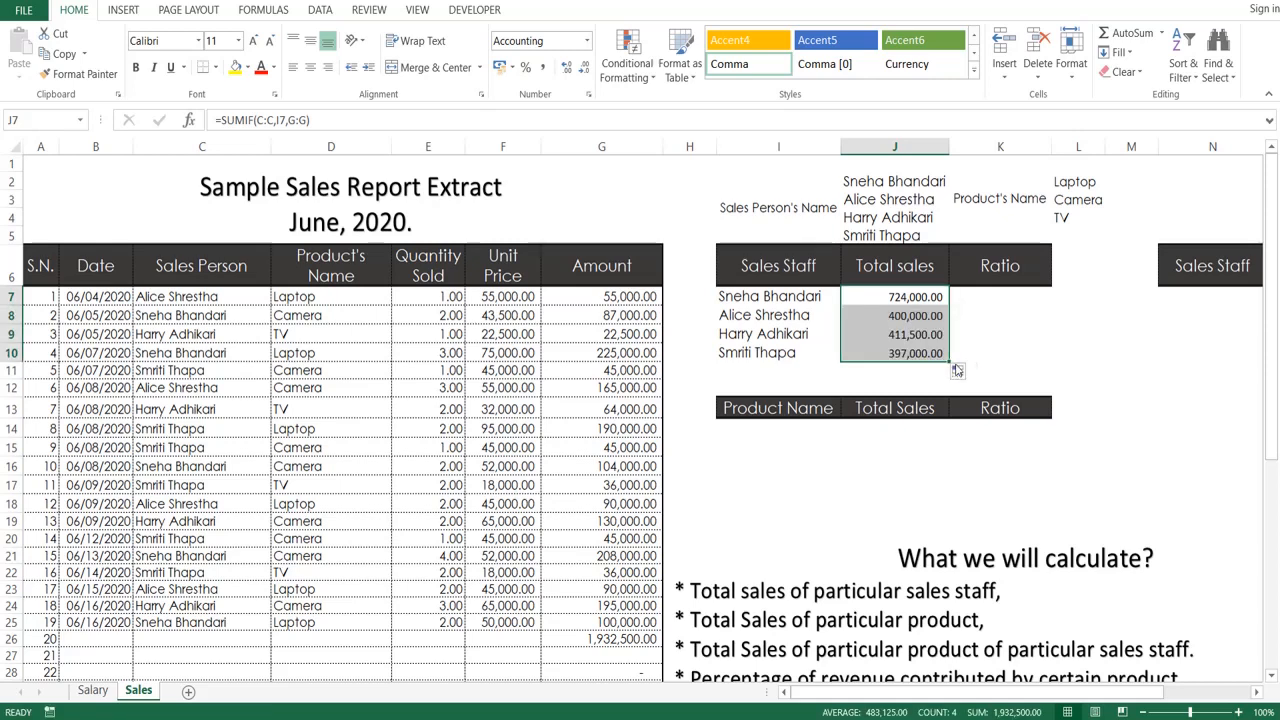
left_click(985, 352)
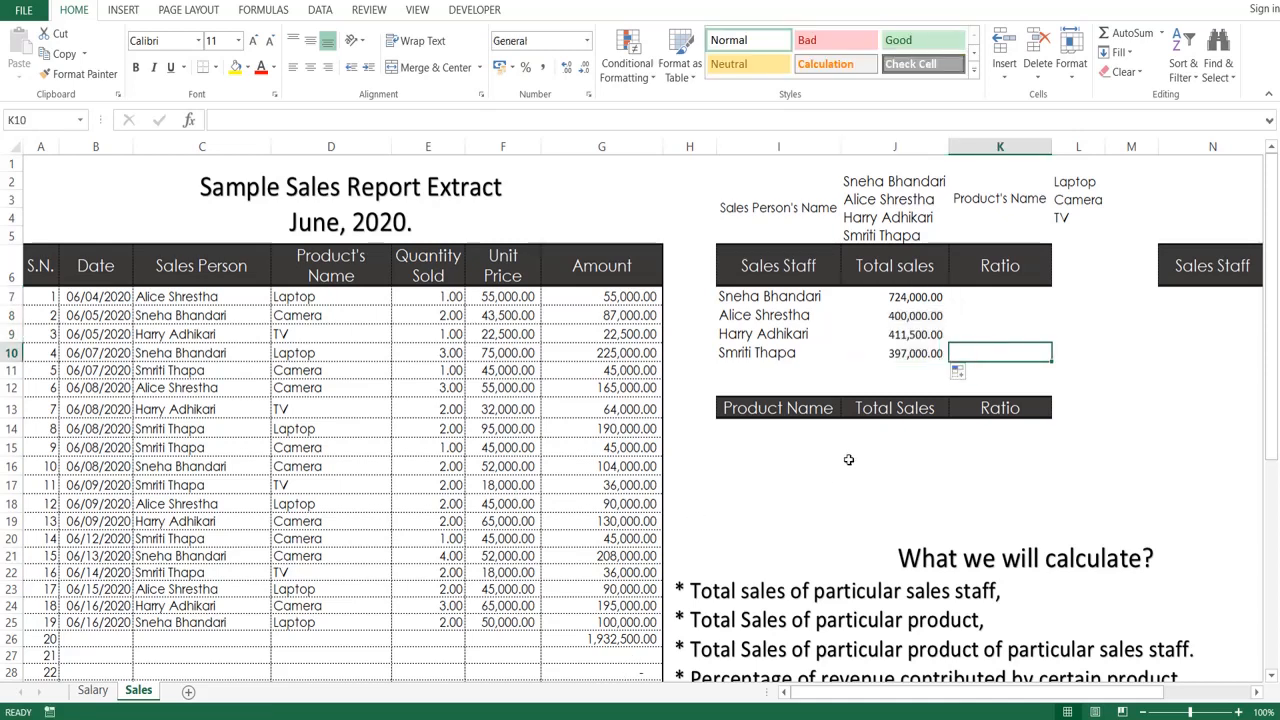
Total the staff sales in J11 with =SUM(J7:J10) and review the total against the Amount total and individual staff figures.
left_click(913, 368)
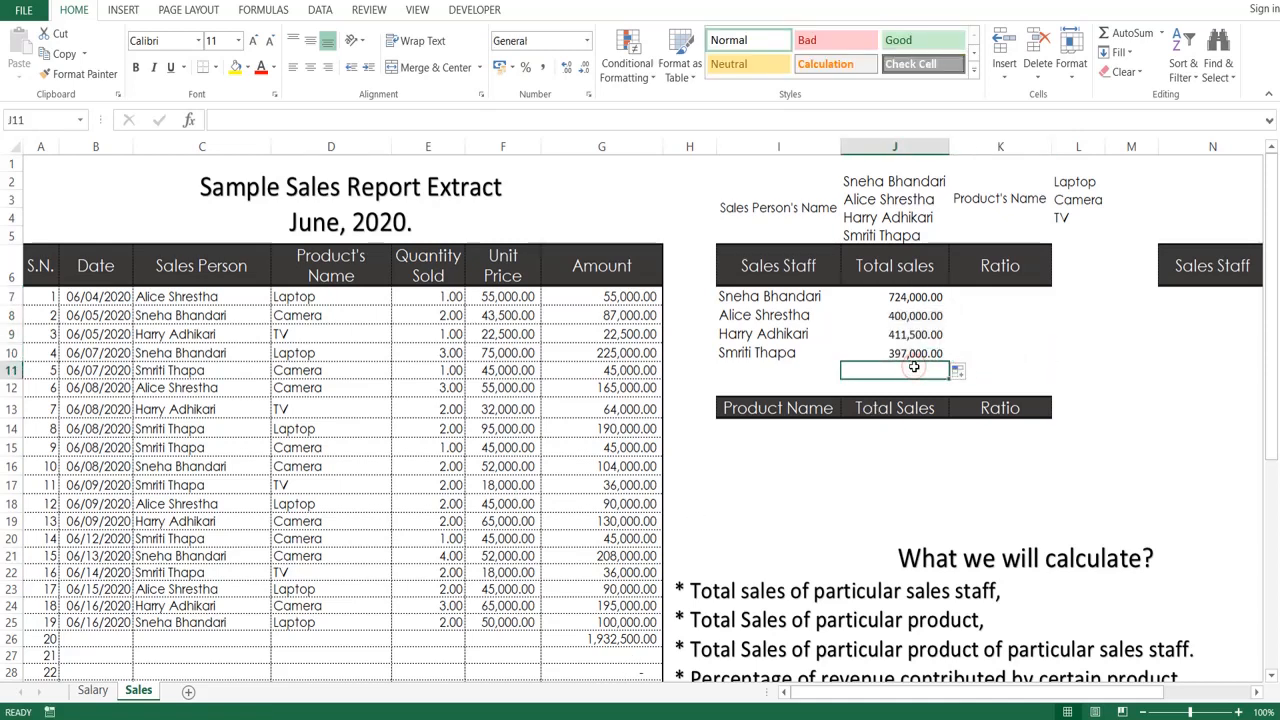
key("alt+equal")
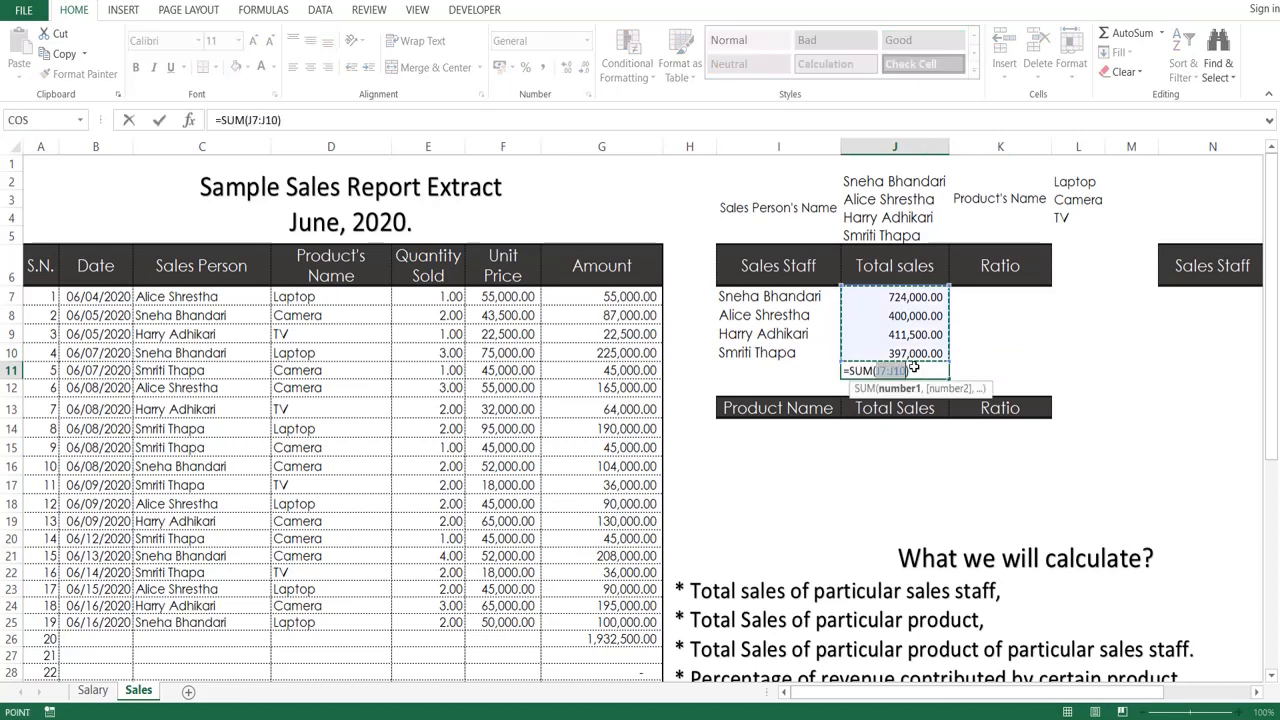
key("Return")
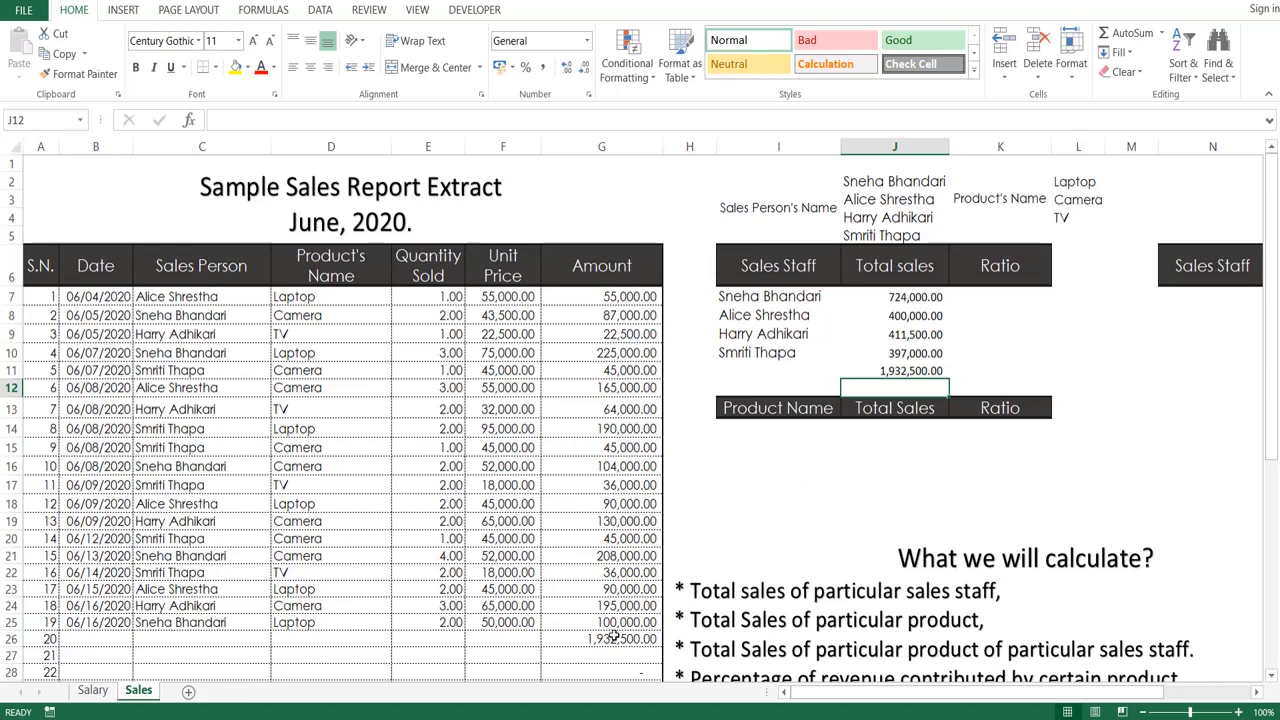
left_click(924, 371)
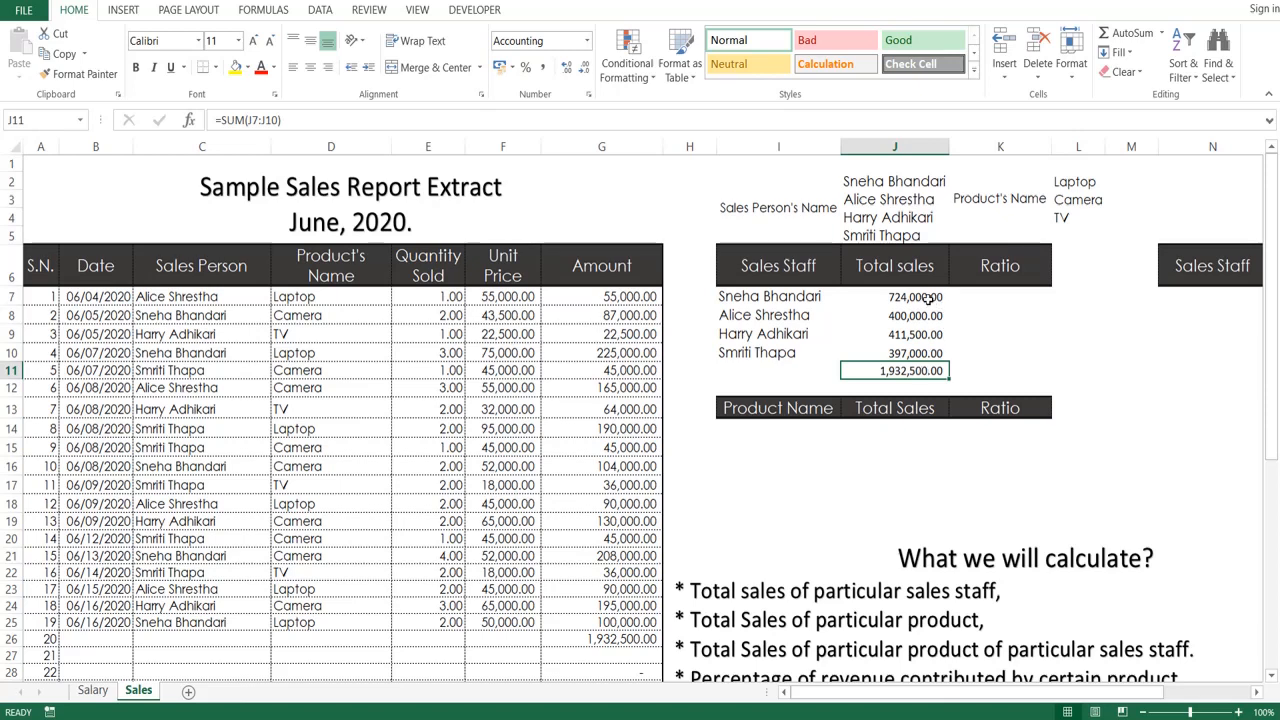
left_click_drag(924, 318, 924, 334)
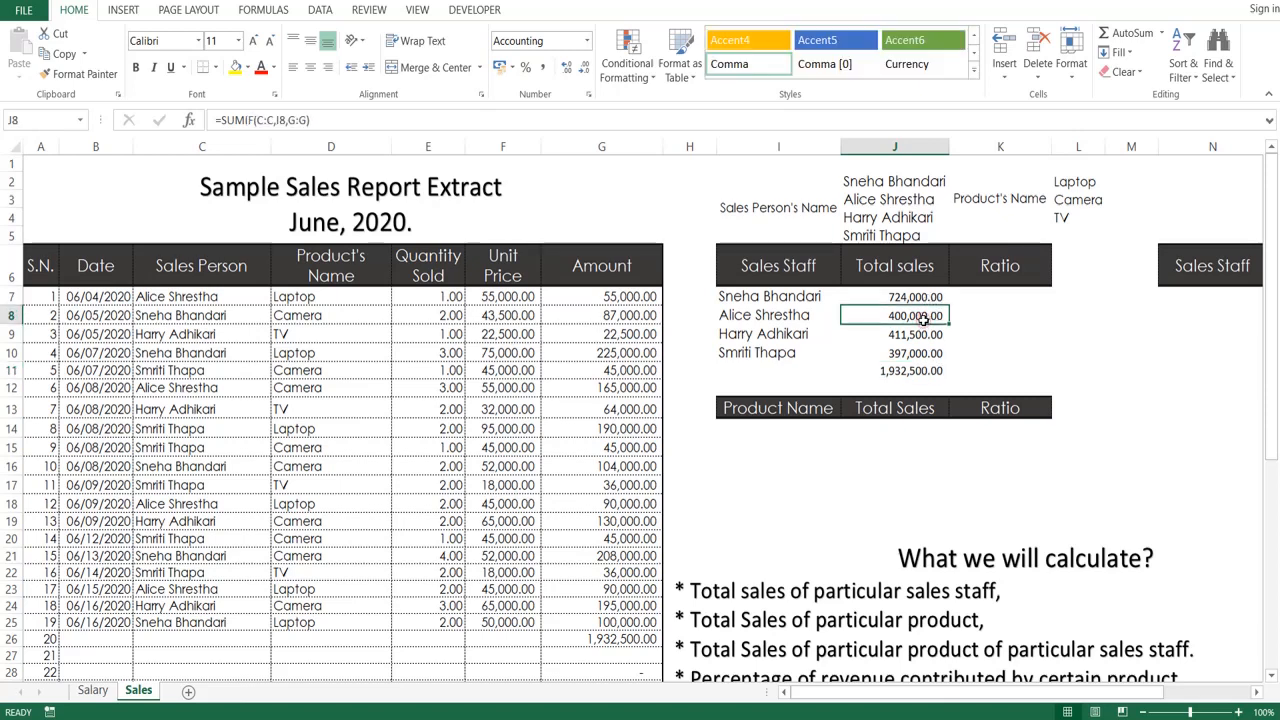
left_click(921, 334)
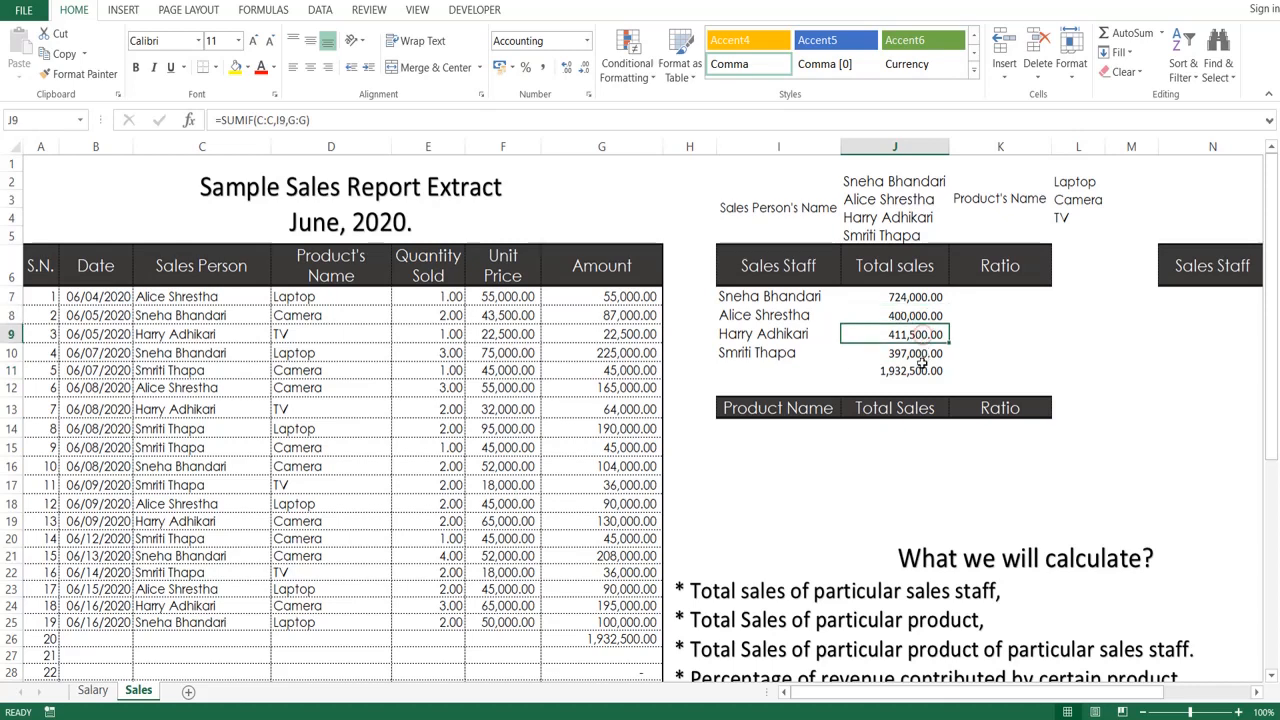
left_click(921, 354)
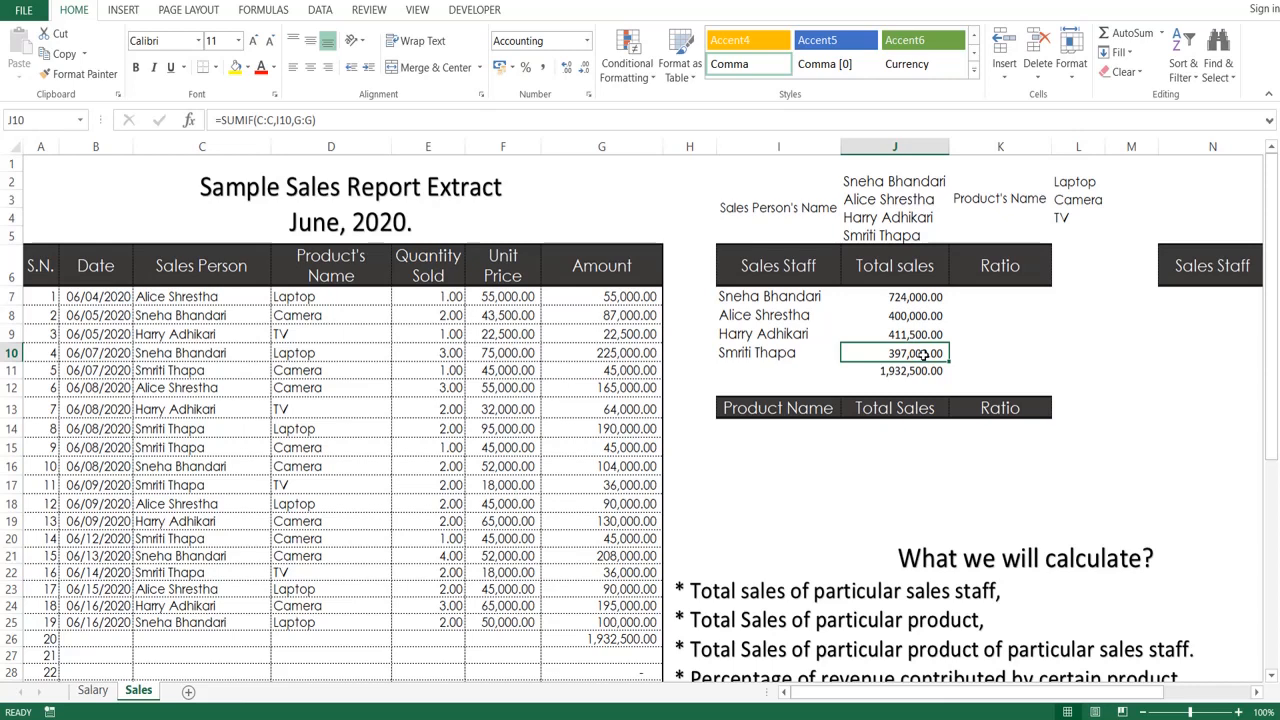
Calculate the first staff member's sales ratio in K7 with =J7/J11.
left_click(996, 302)
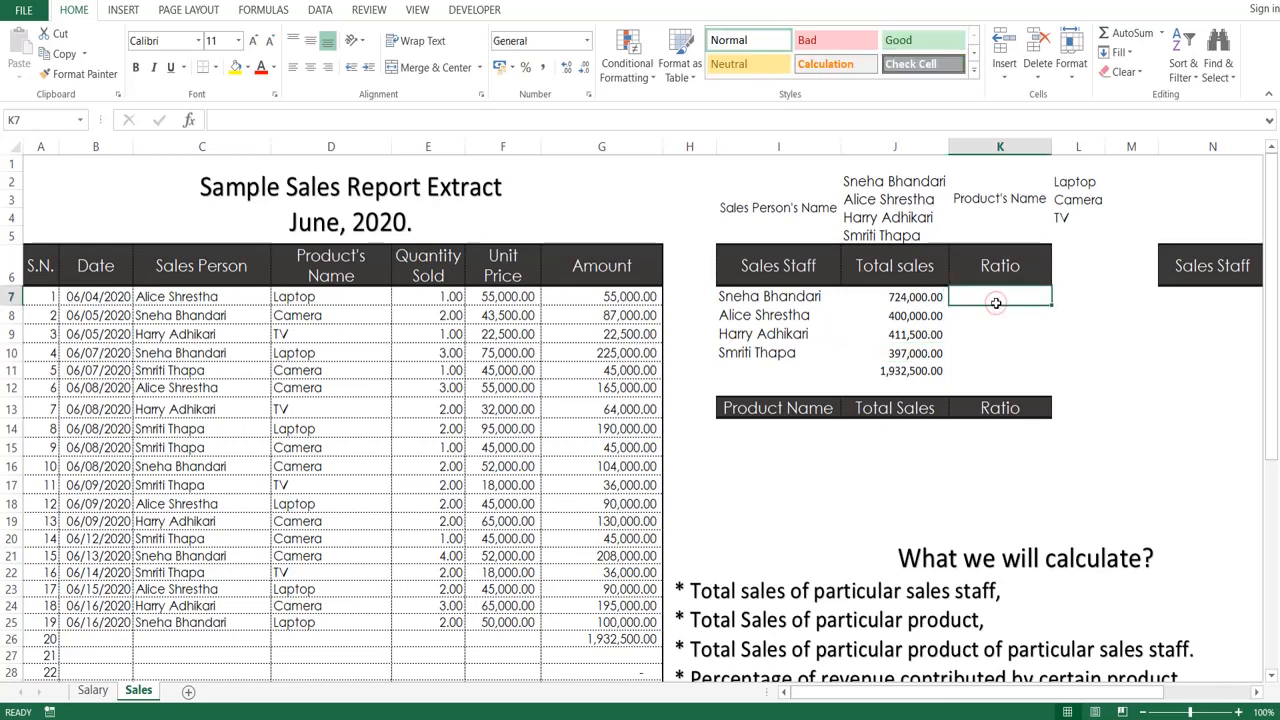
type("=")
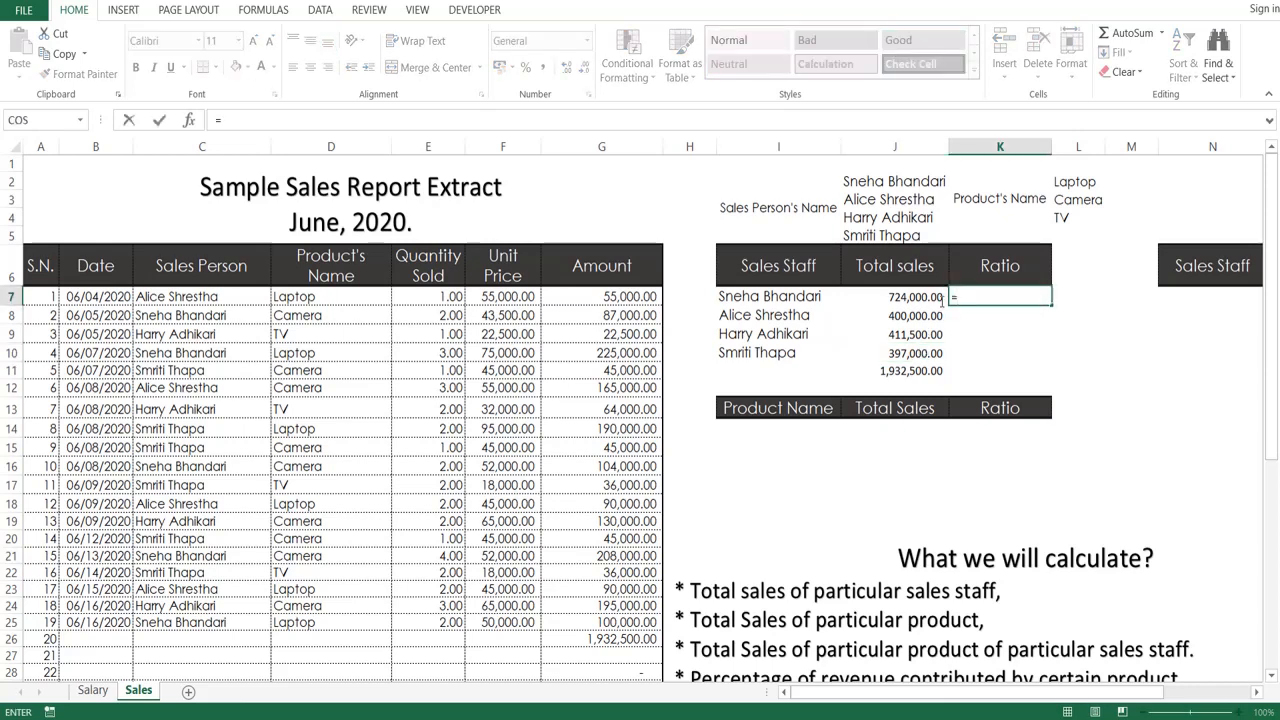
left_click(935, 296)
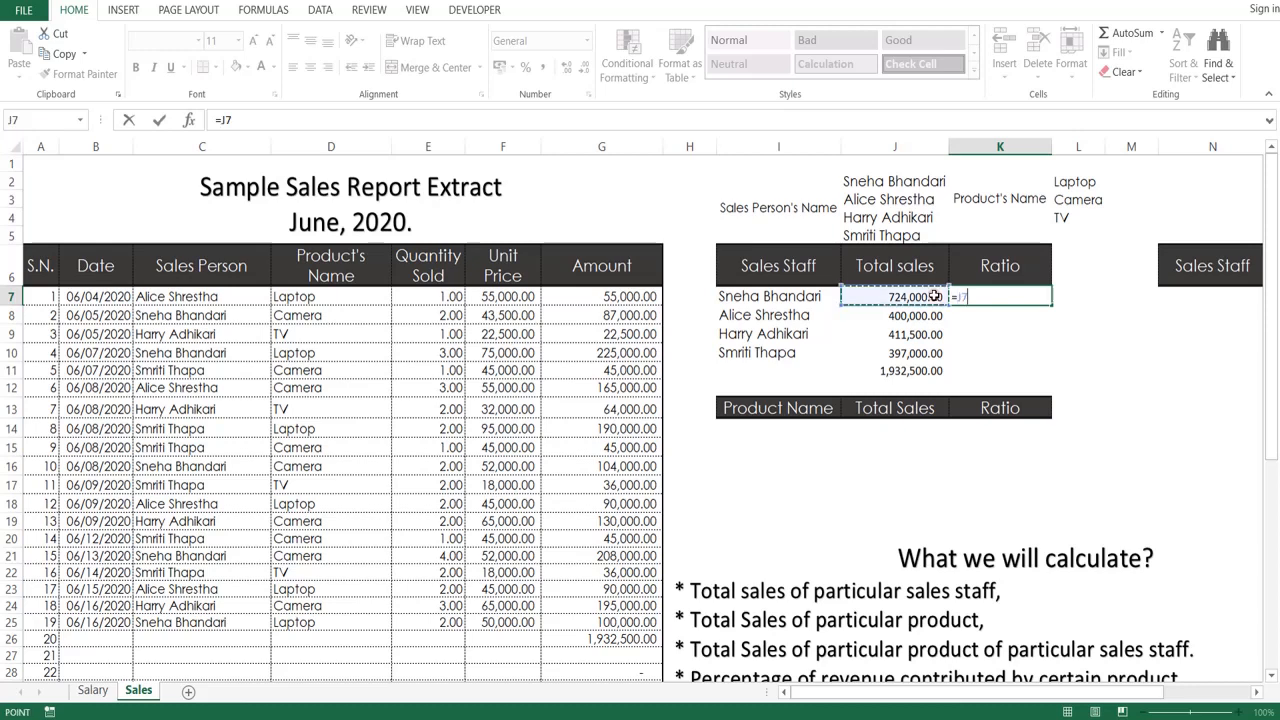
type("/")
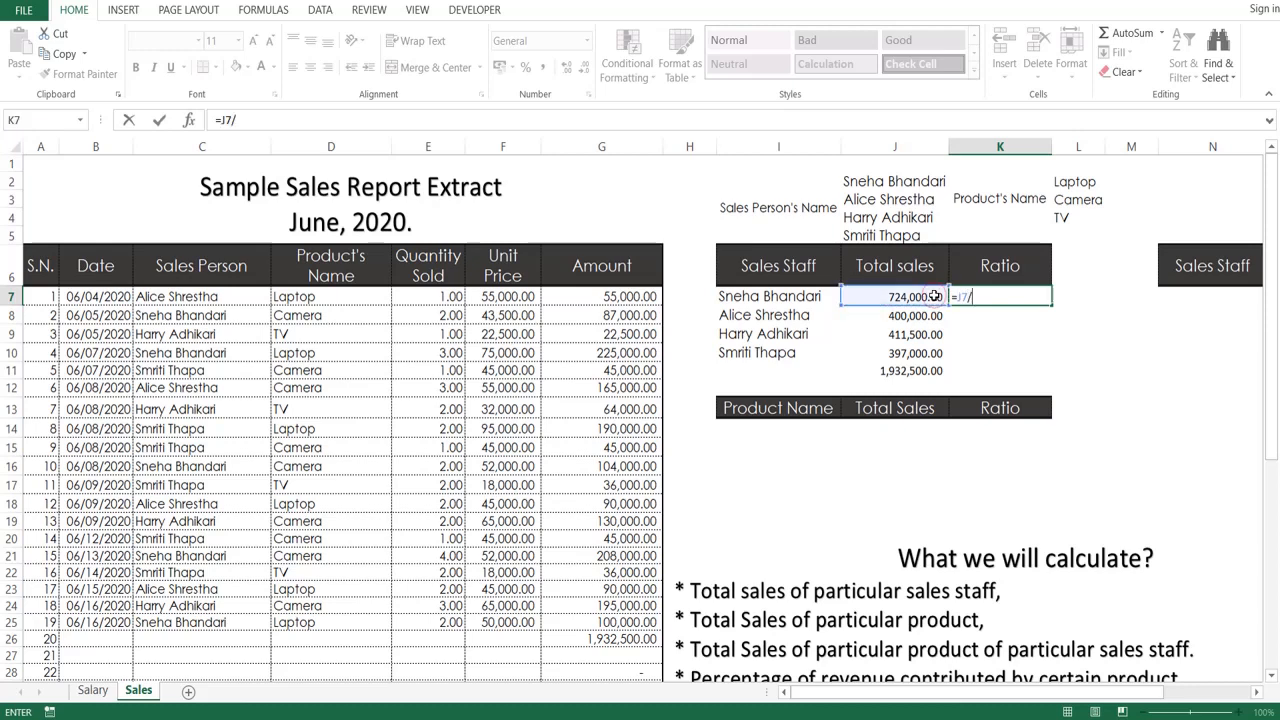
left_click(910, 371)
key("Return")
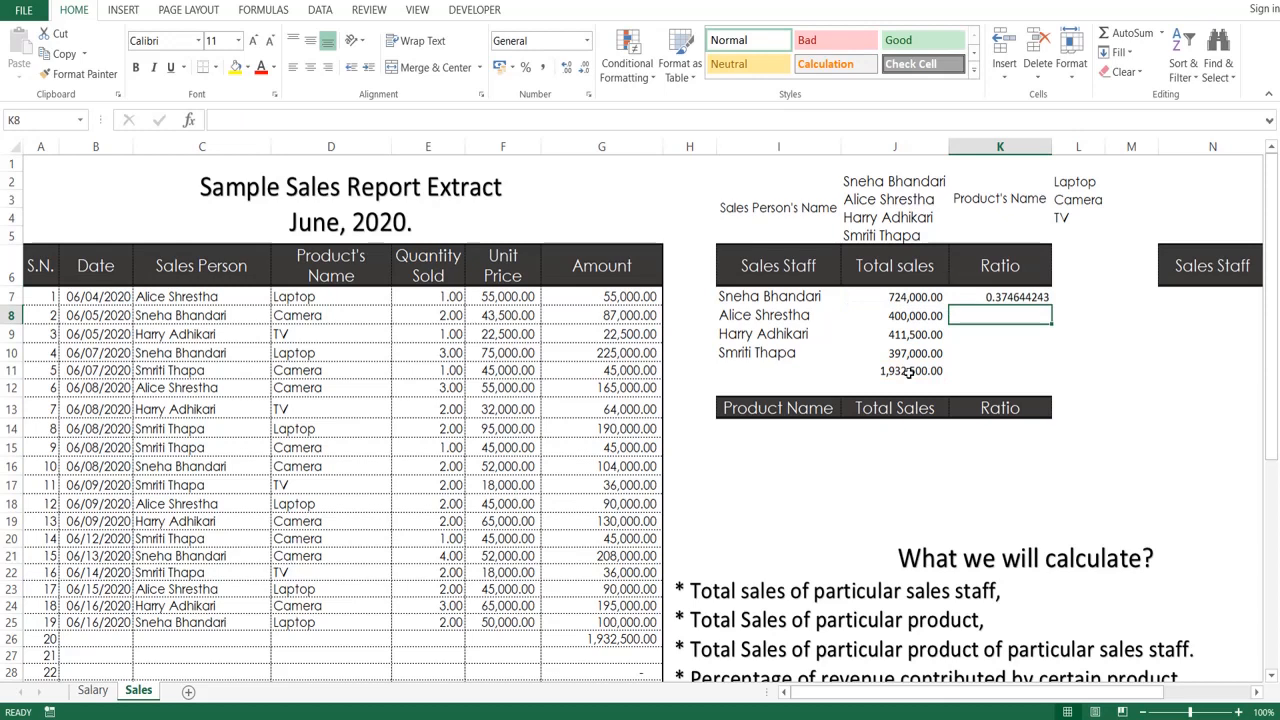
Try to fill the K7 ratio formula down to K11 with its relative total reference, and undo the fill.
left_click(999, 298)
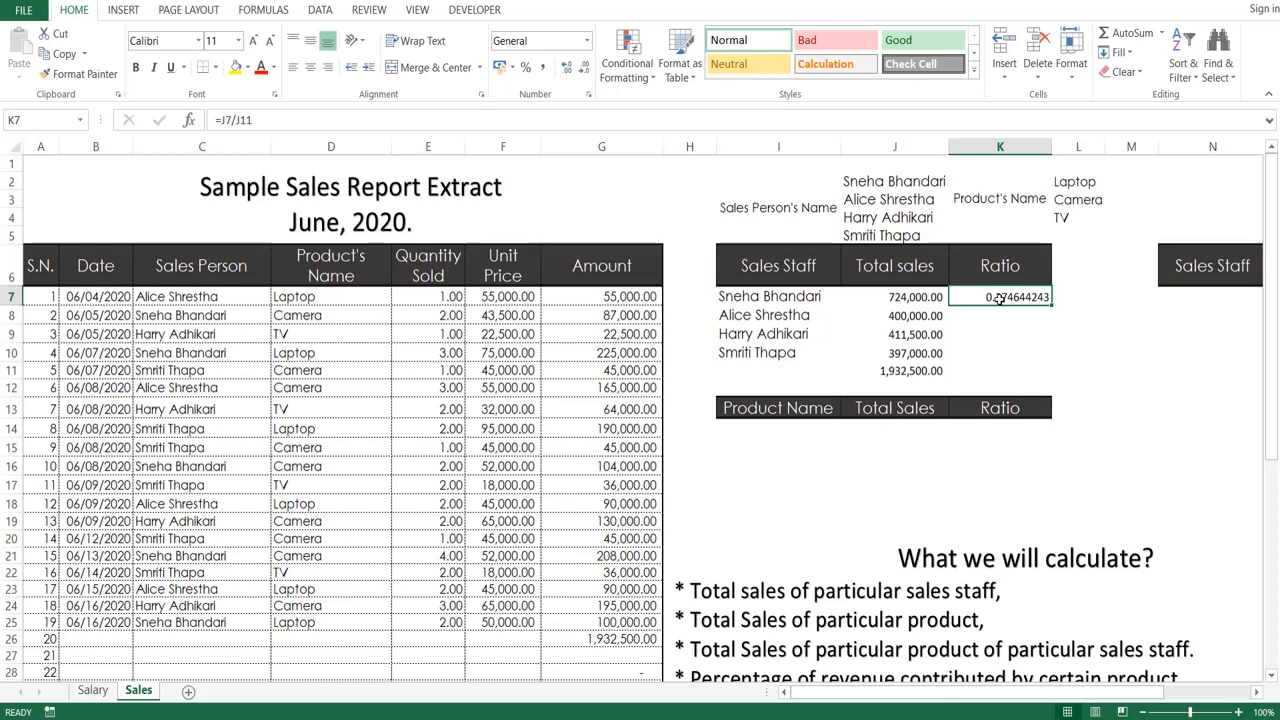
left_click_drag(1053, 307, 1055, 377)
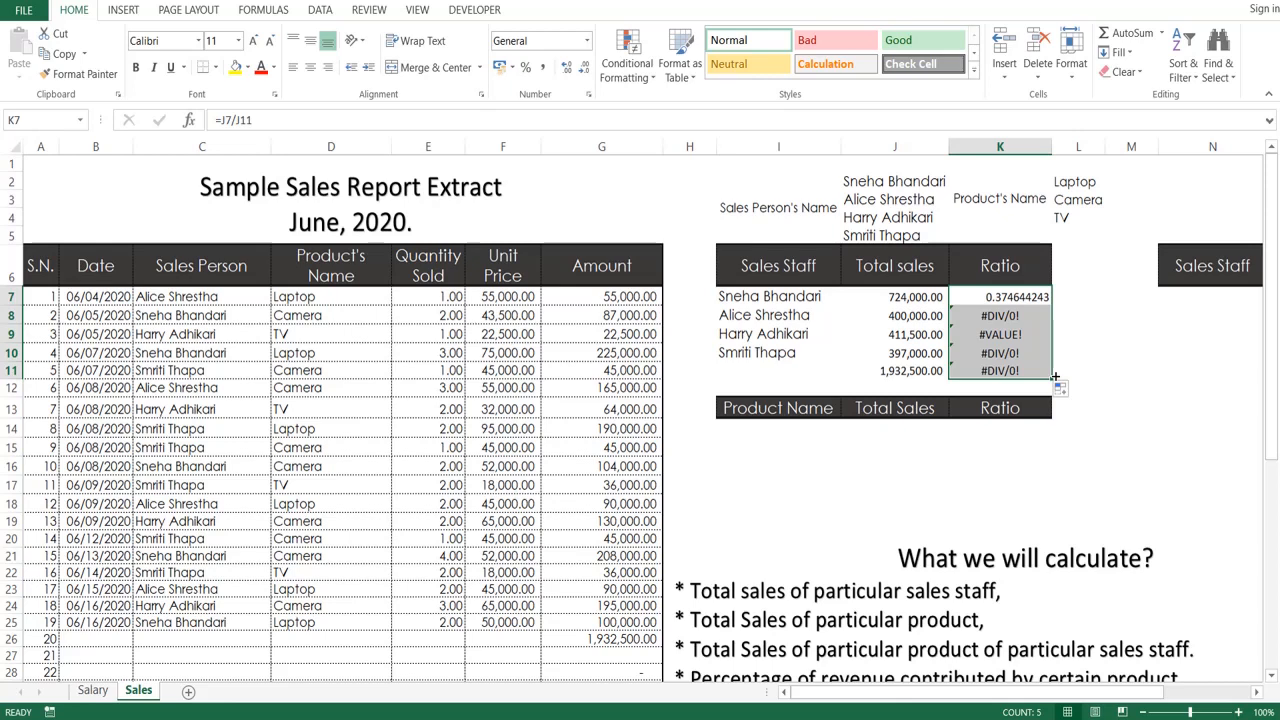
key("ctrl+z")
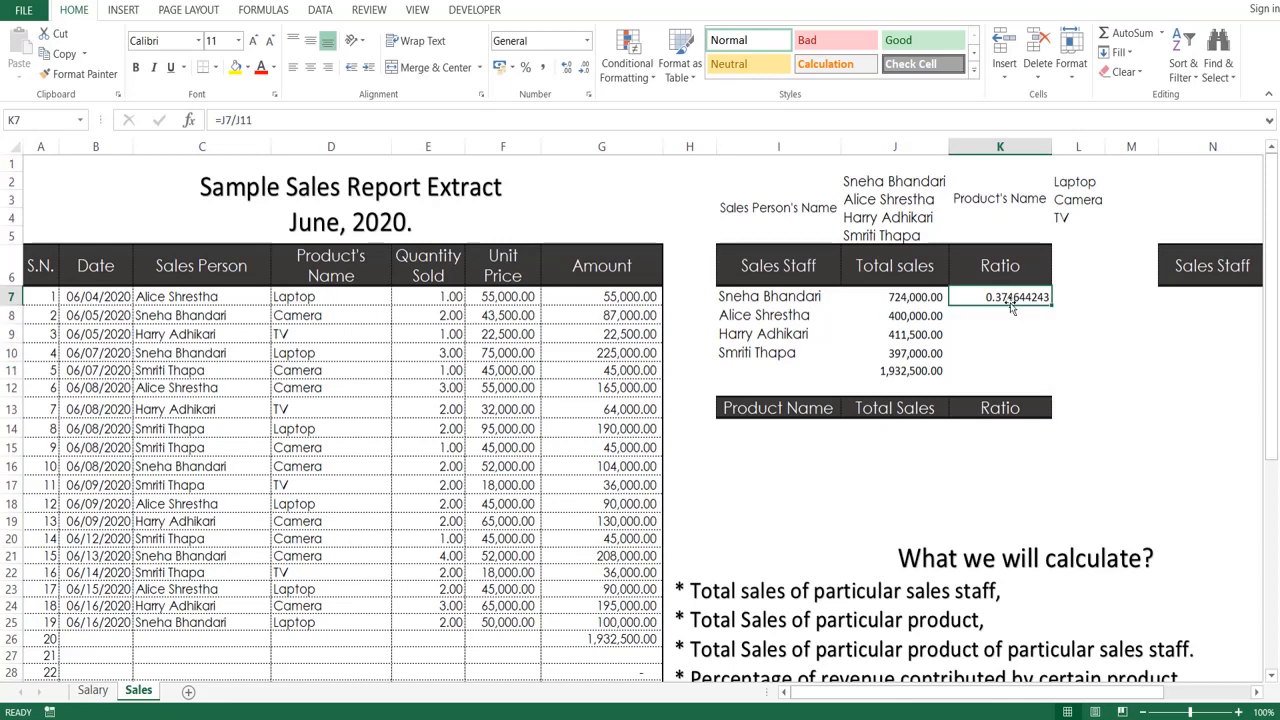
Make the total reference in K7 absolute as =J7/$J$11 and fill the formula down to K10.
double_click(1010, 297)
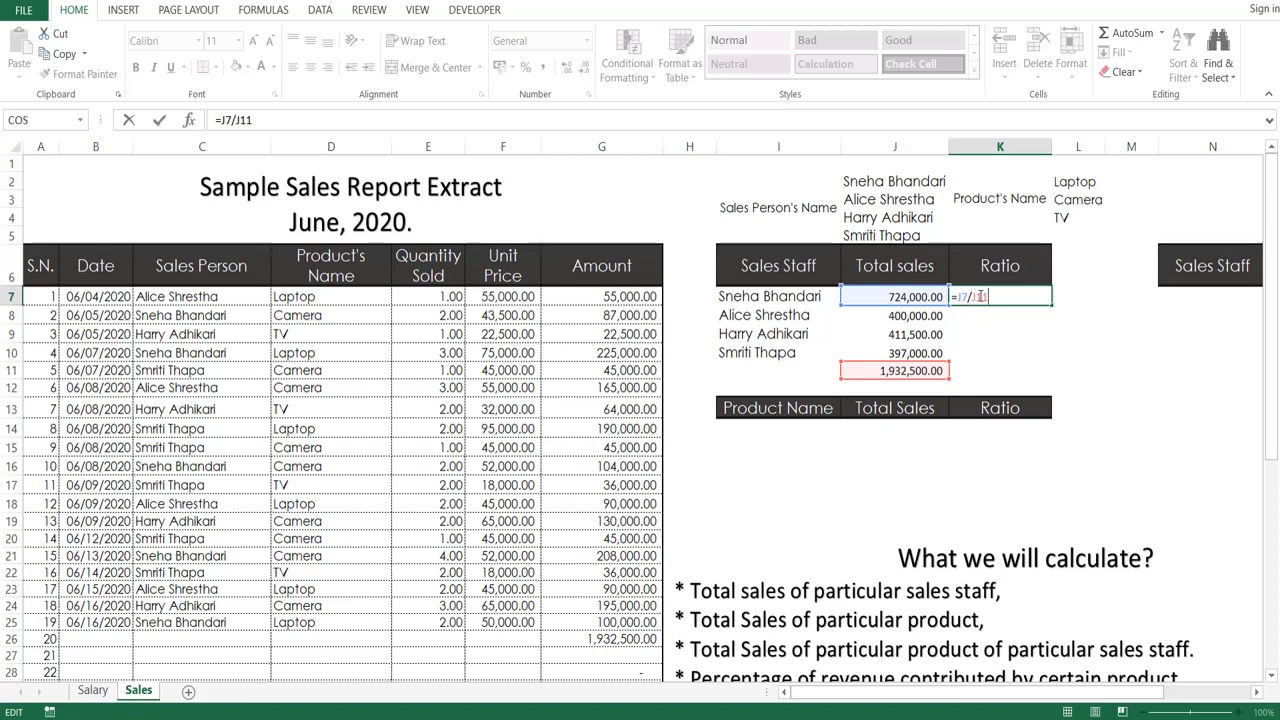
left_click(981, 296)
key("F4")
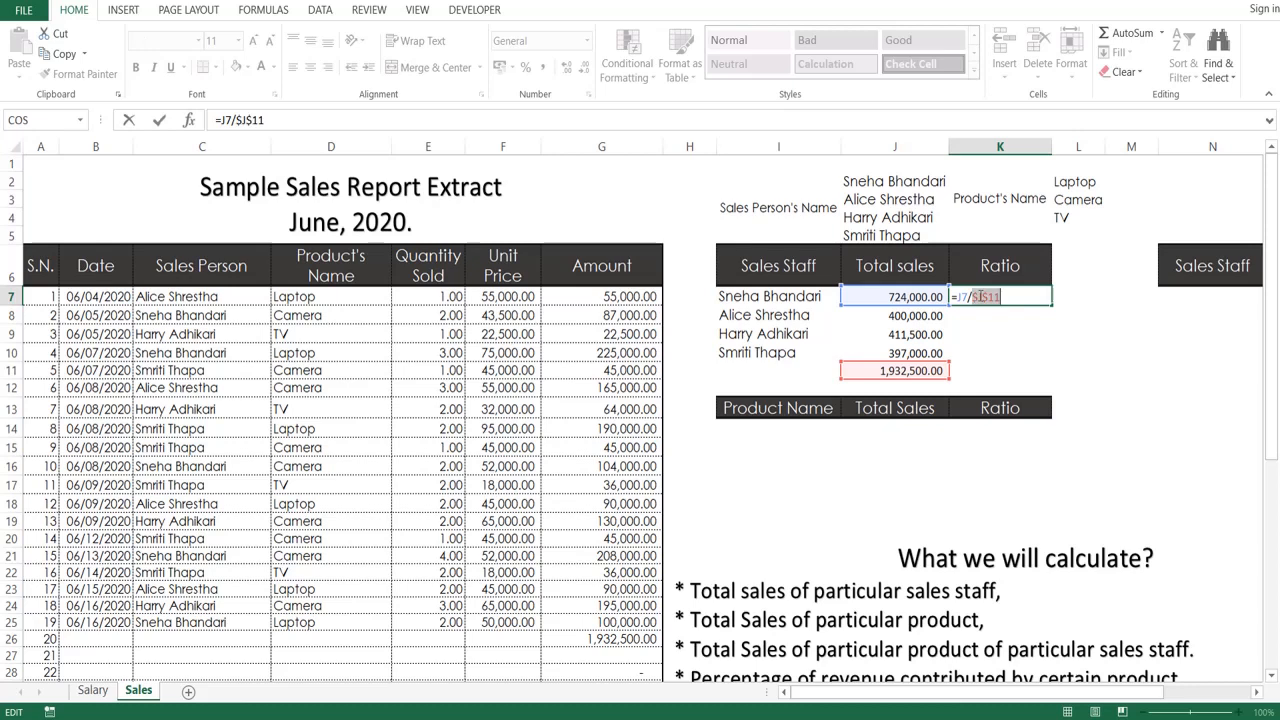
key("Return")
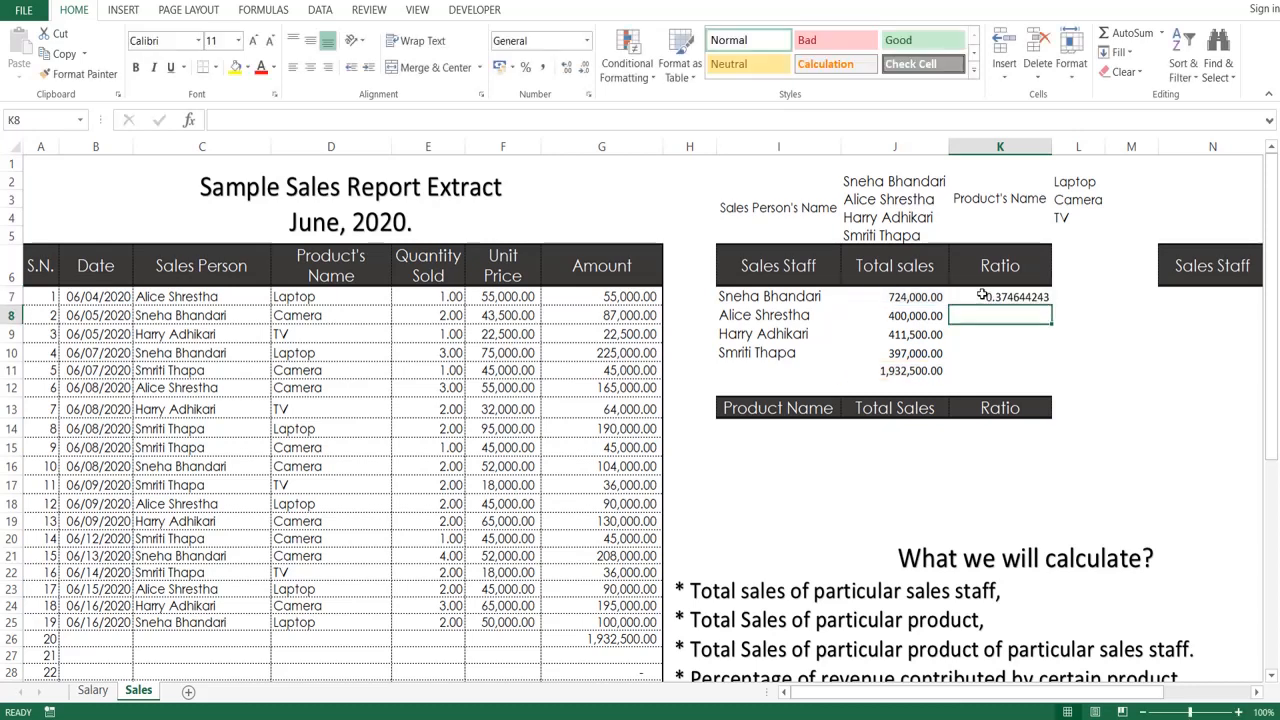
left_click(983, 296)
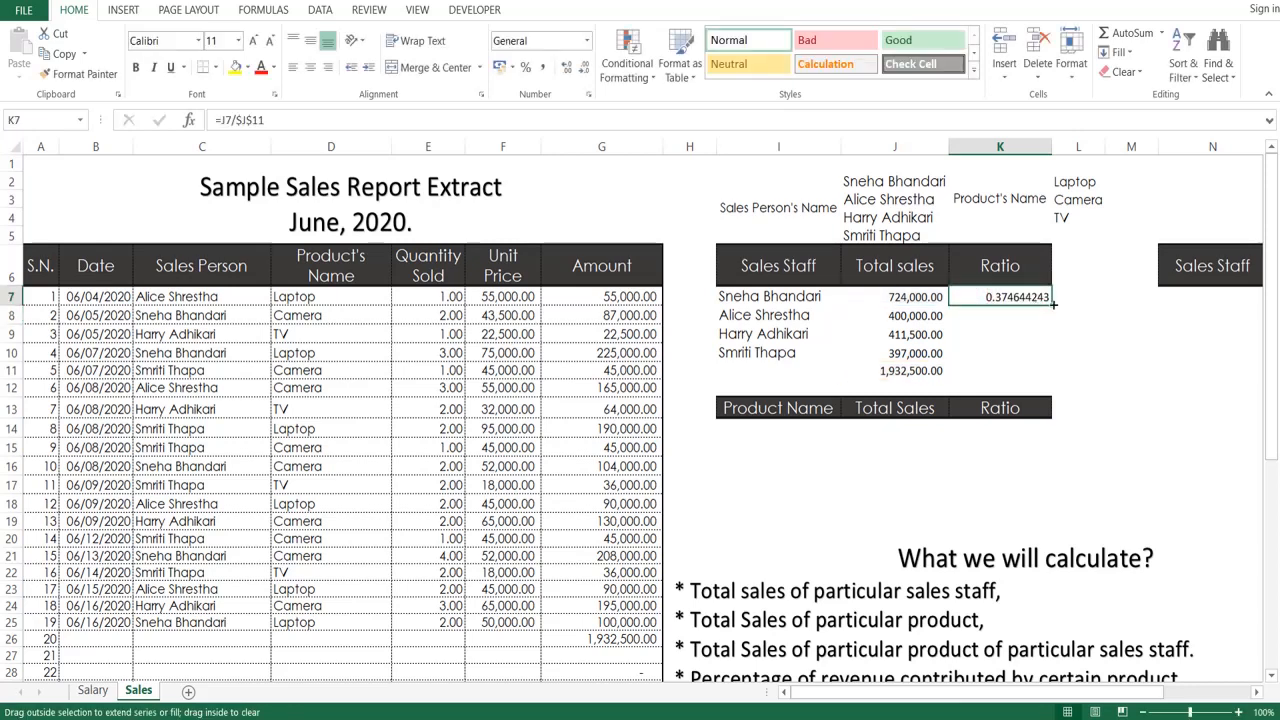
left_click_drag(1052, 304, 1057, 362)
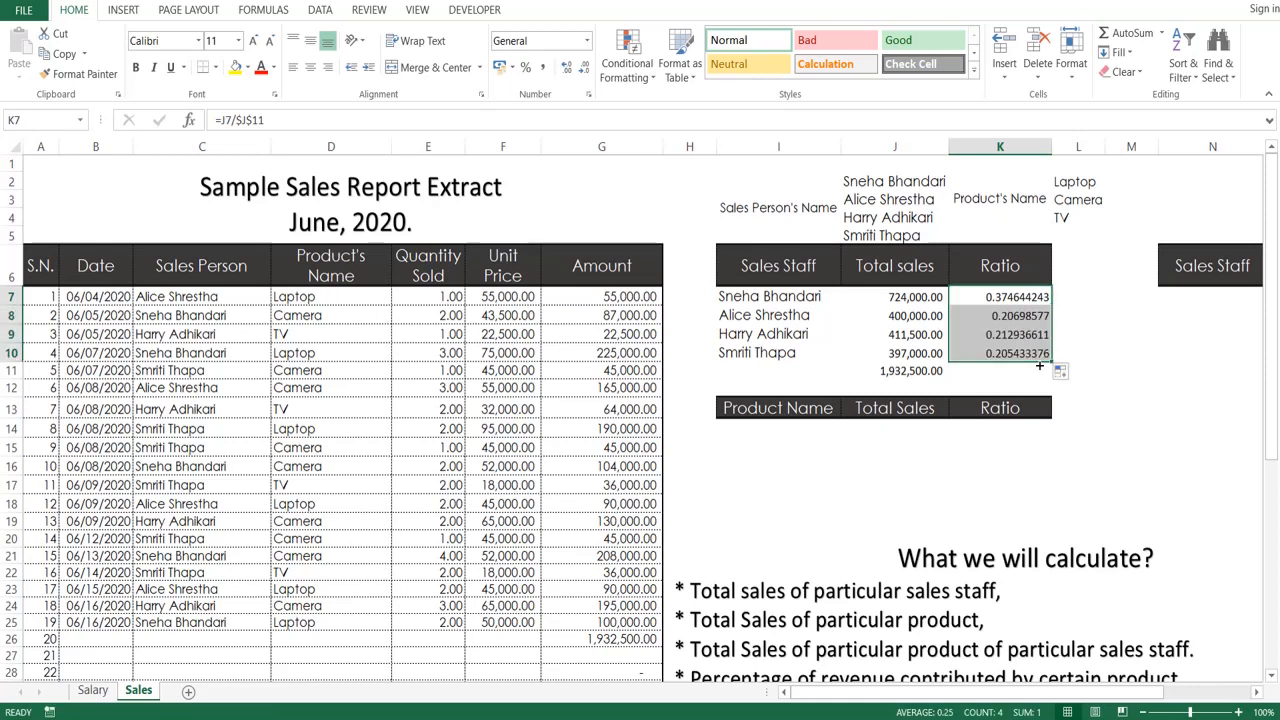
left_click(1079, 327)
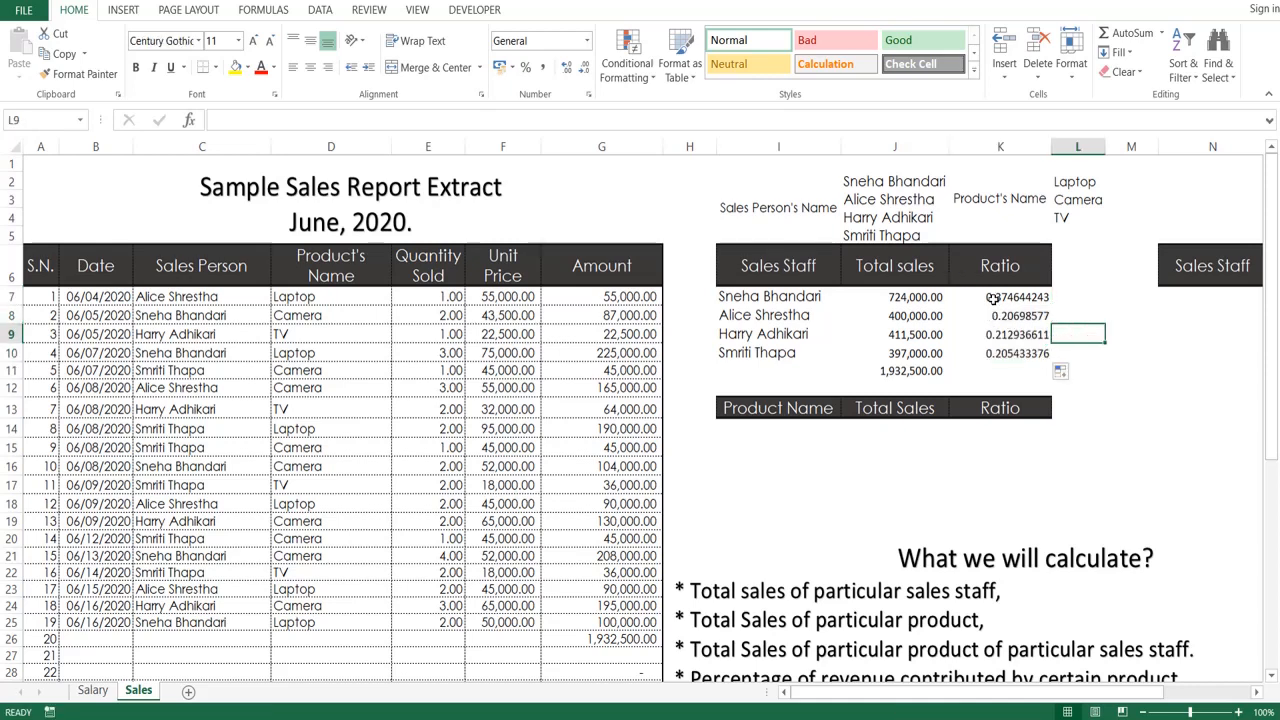
Format the staff ratios in K7:K10 as percentages without decimals and review each staff member's ratio.
left_click_drag(992, 298, 997, 352)
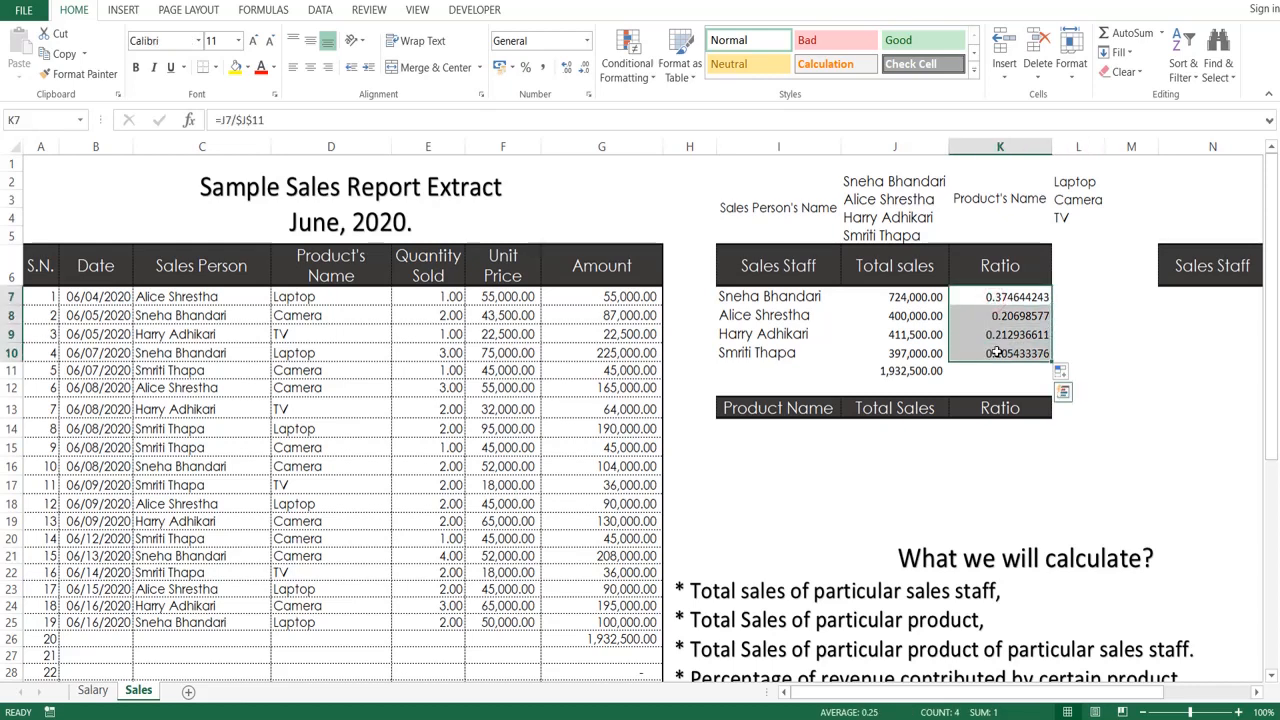
key("ctrl+shift+5")
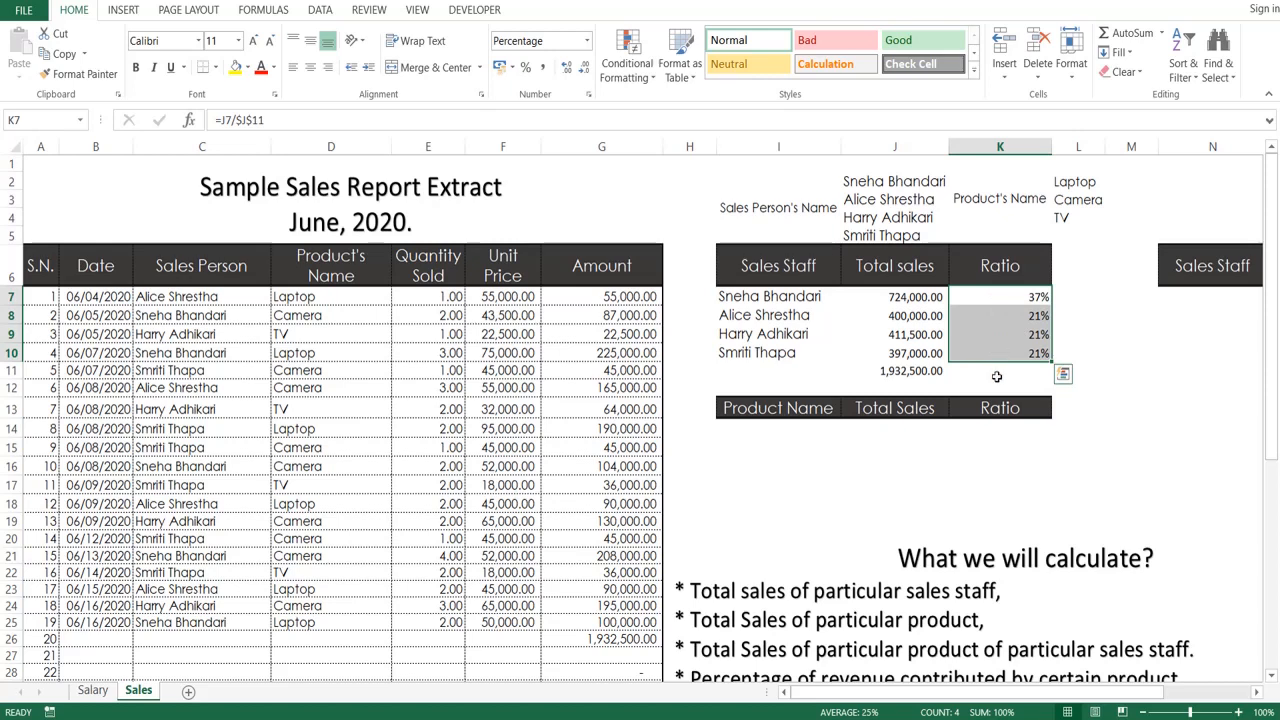
left_click(994, 372)
left_click(1027, 298)
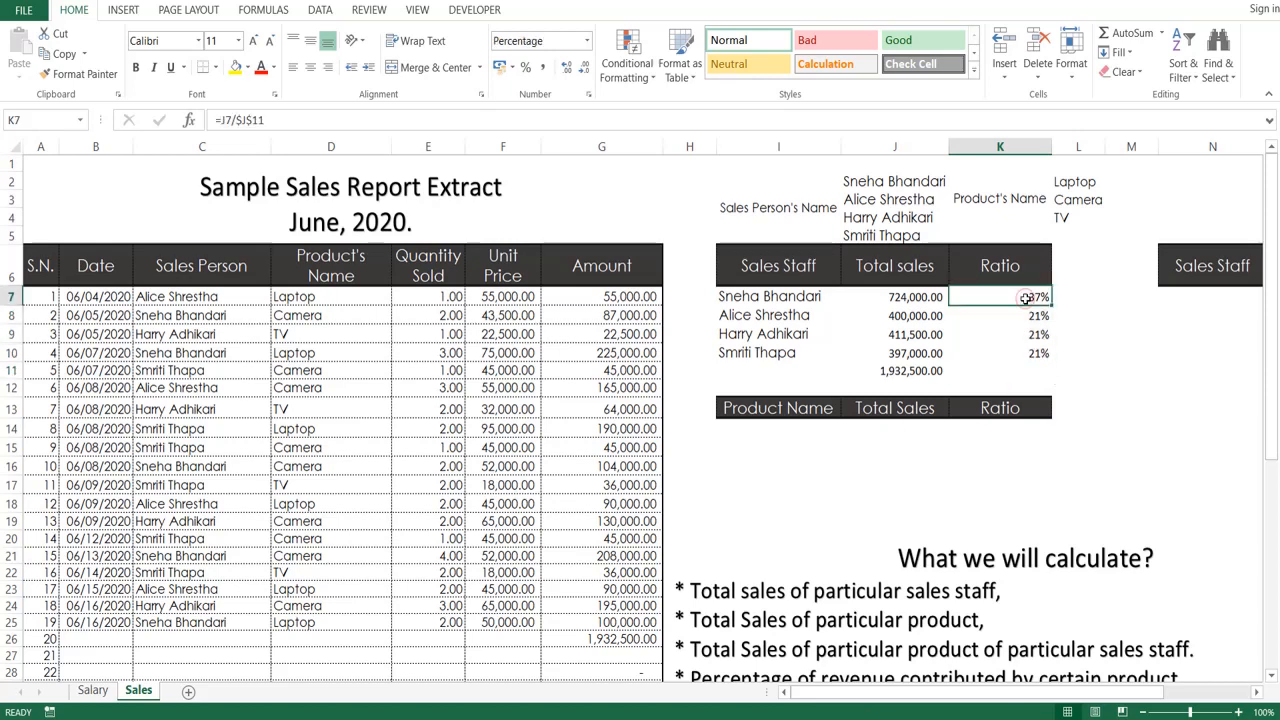
key("Down")
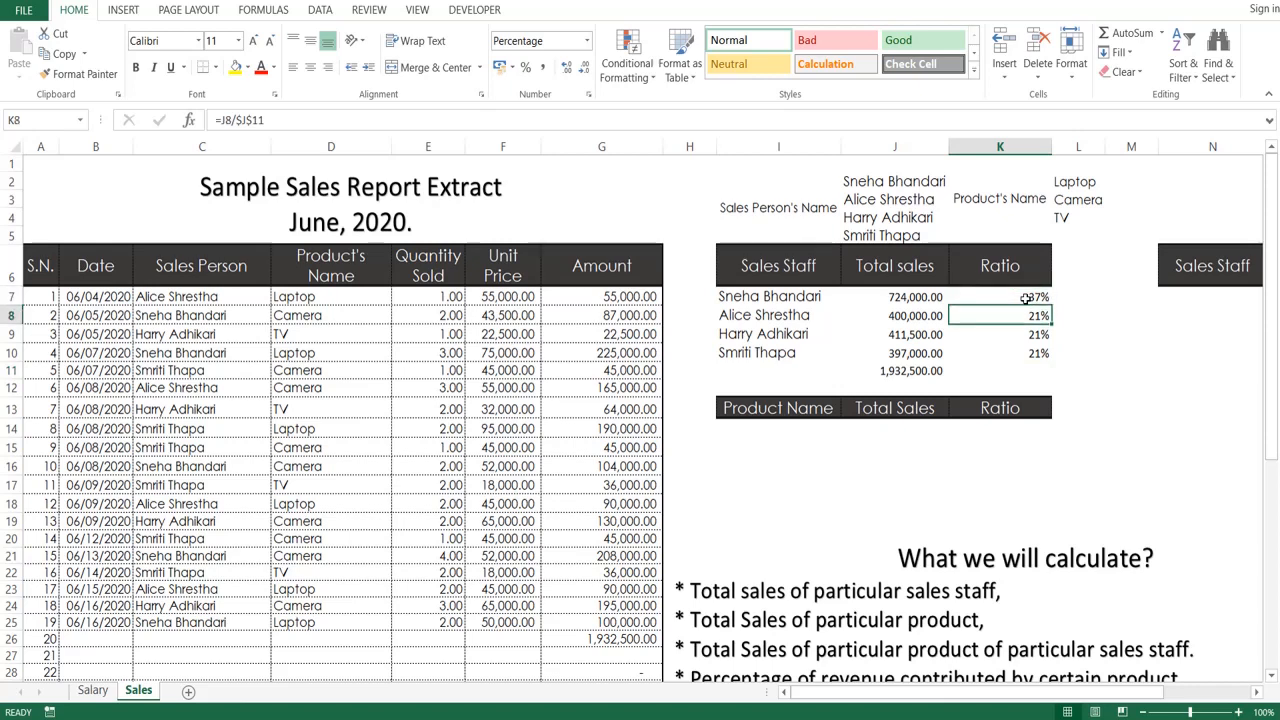
key("Down")
key("Down")
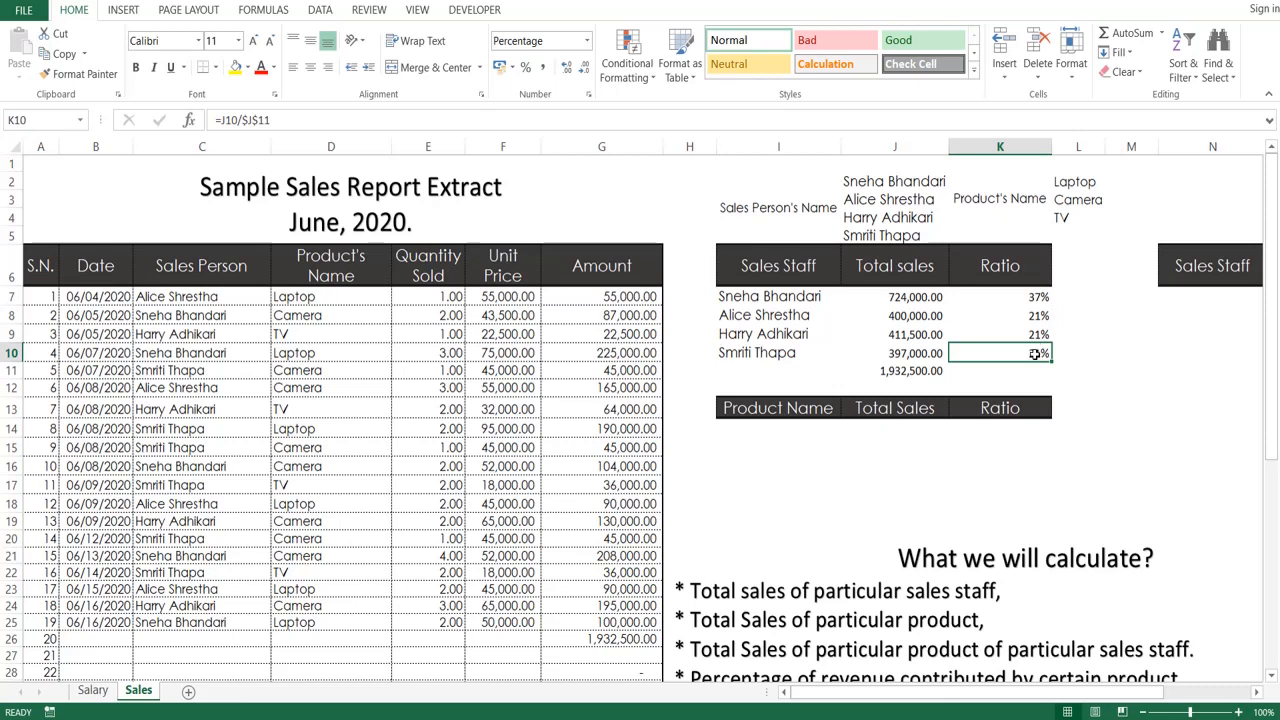
key("Return")
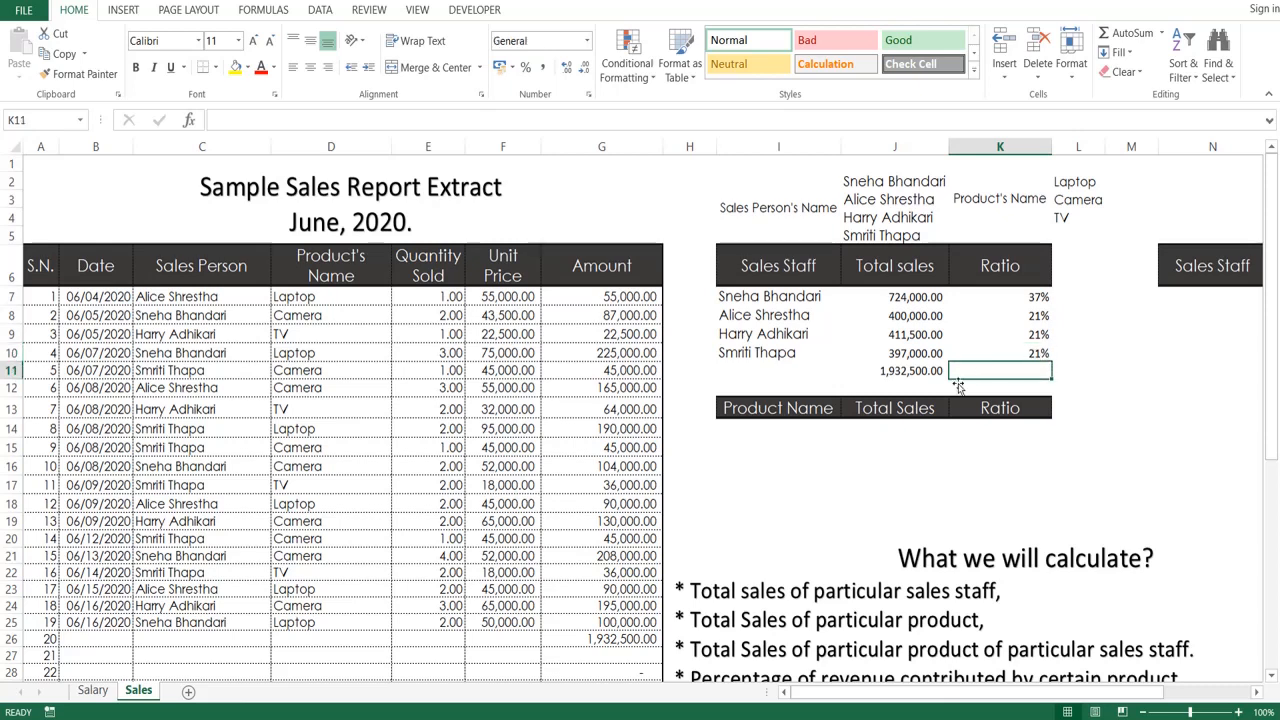
Copy the product names Laptop, Camera and TV from L2:L4 into the Product Name column at I14:I16.
left_click(792, 428)
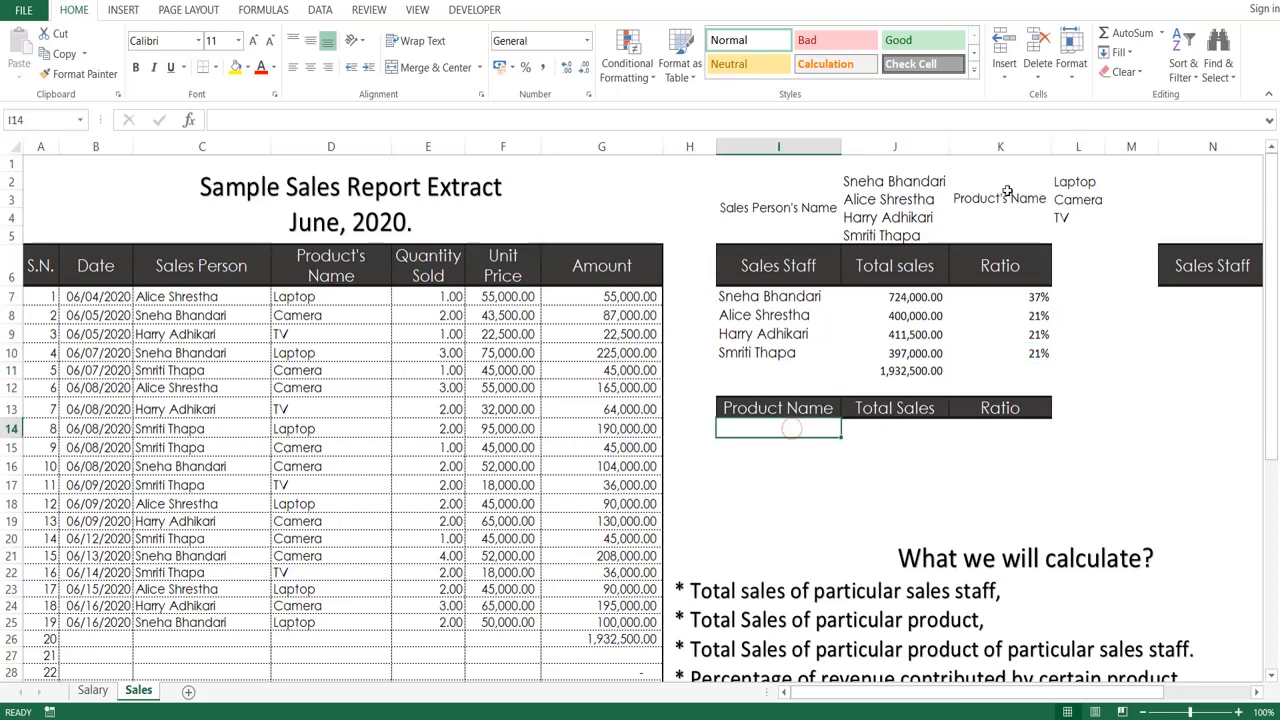
left_click(1063, 183)
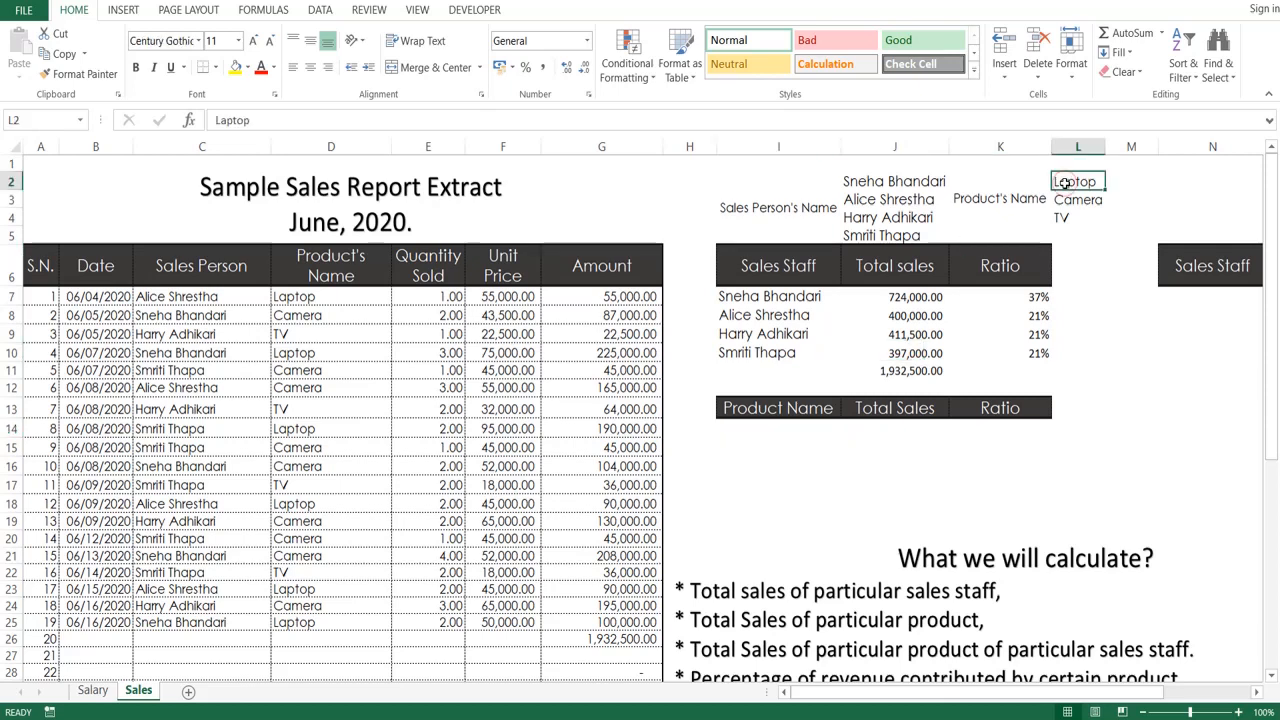
key("shift+Down")
key("shift+Down")
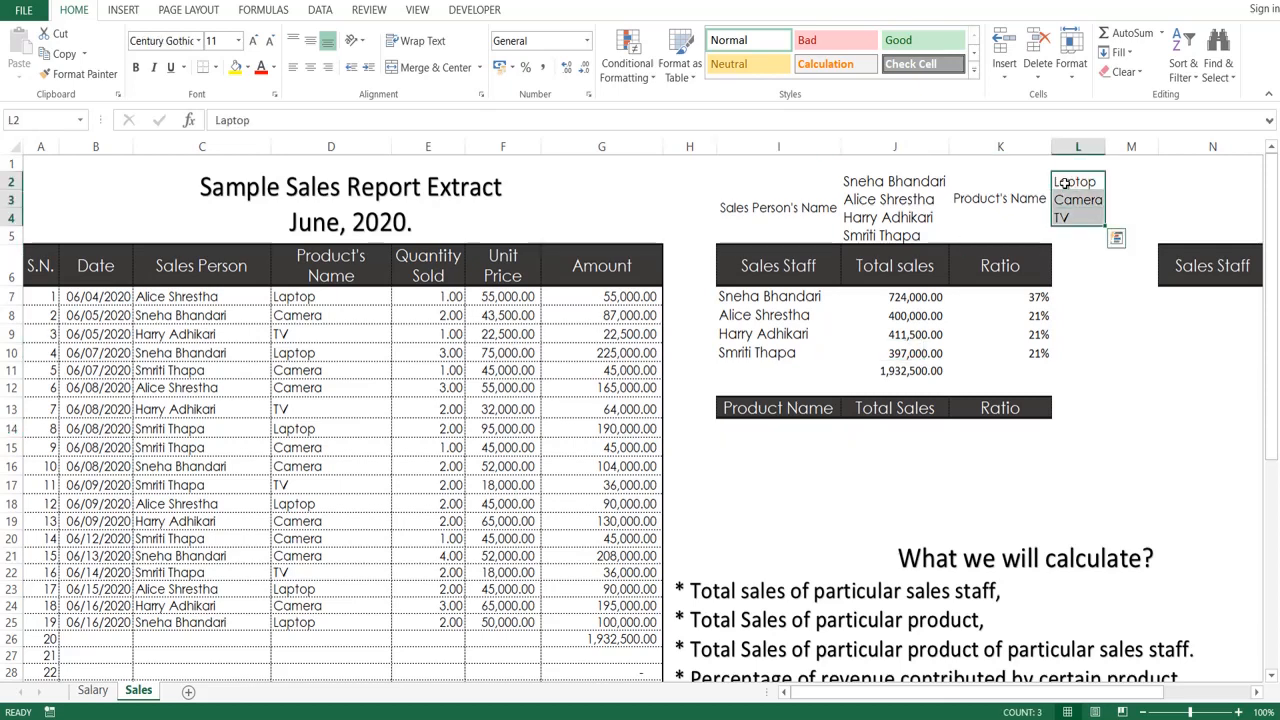
key("ctrl+c")
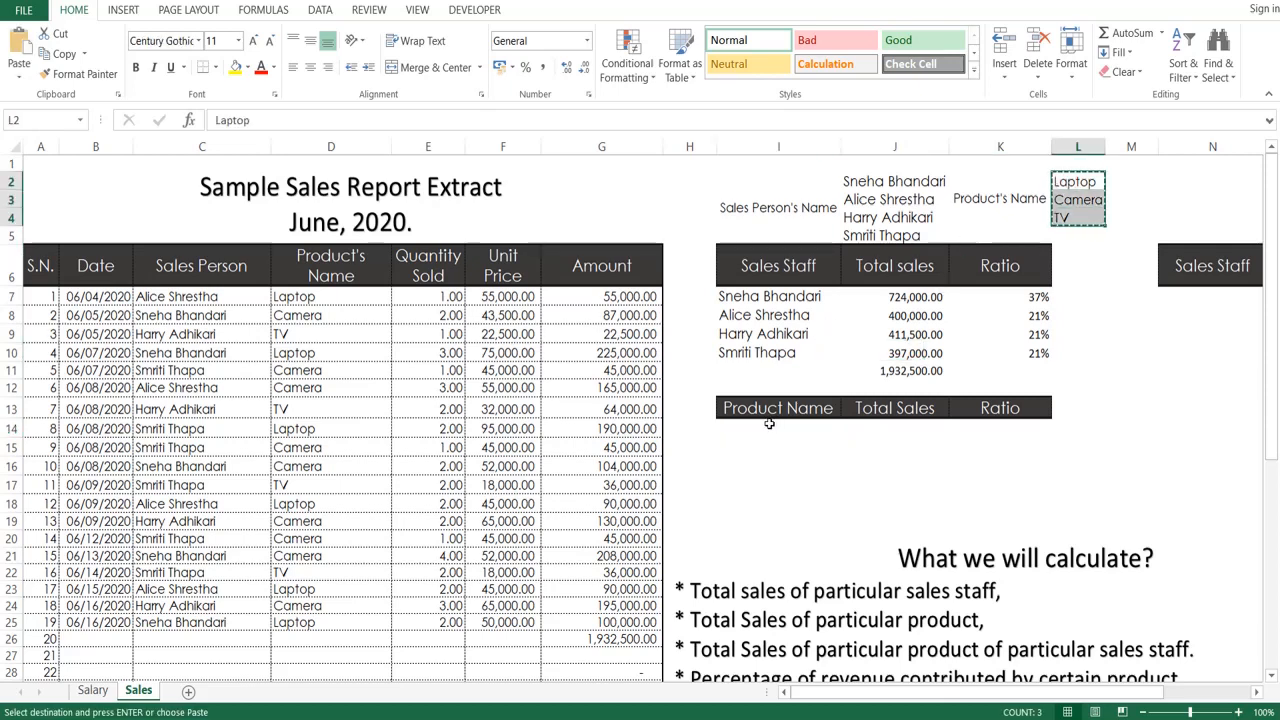
left_click(766, 430)
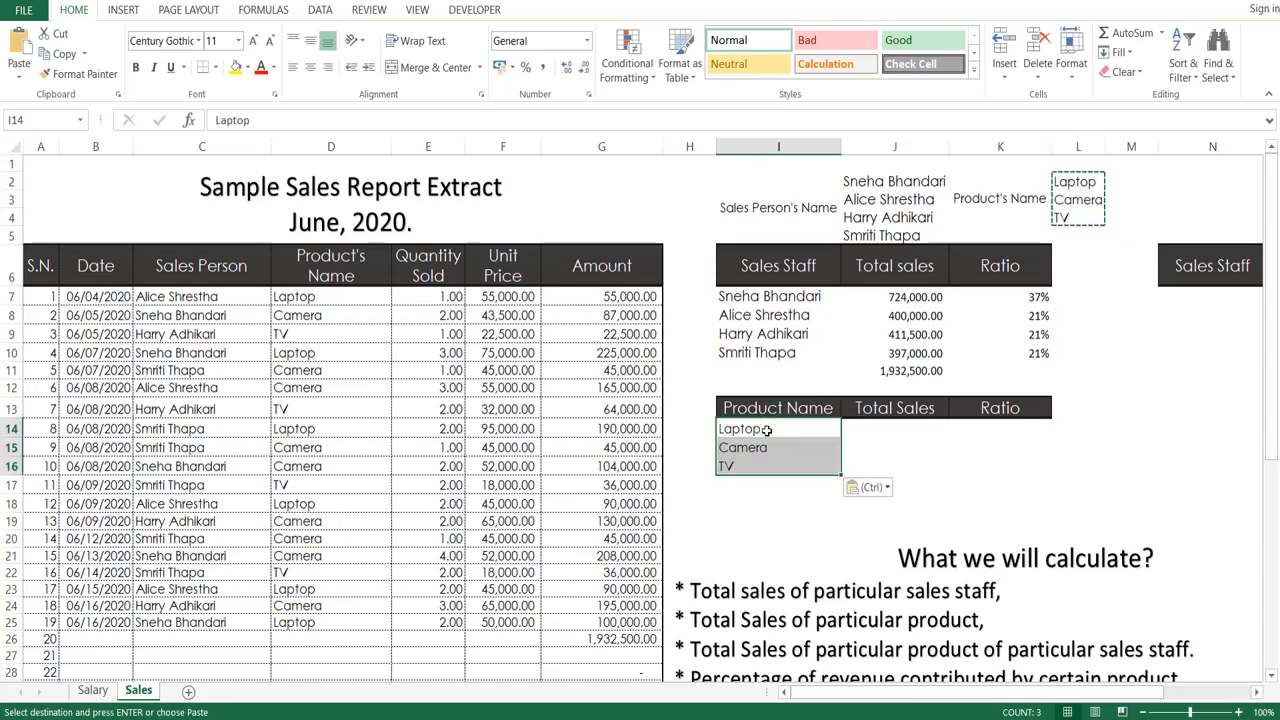
key("ctrl+v")
key("Escape")
Calculate the total Laptop sales in J14 with =SUMIF(D:D,I14,G:G).
left_click(867, 430)
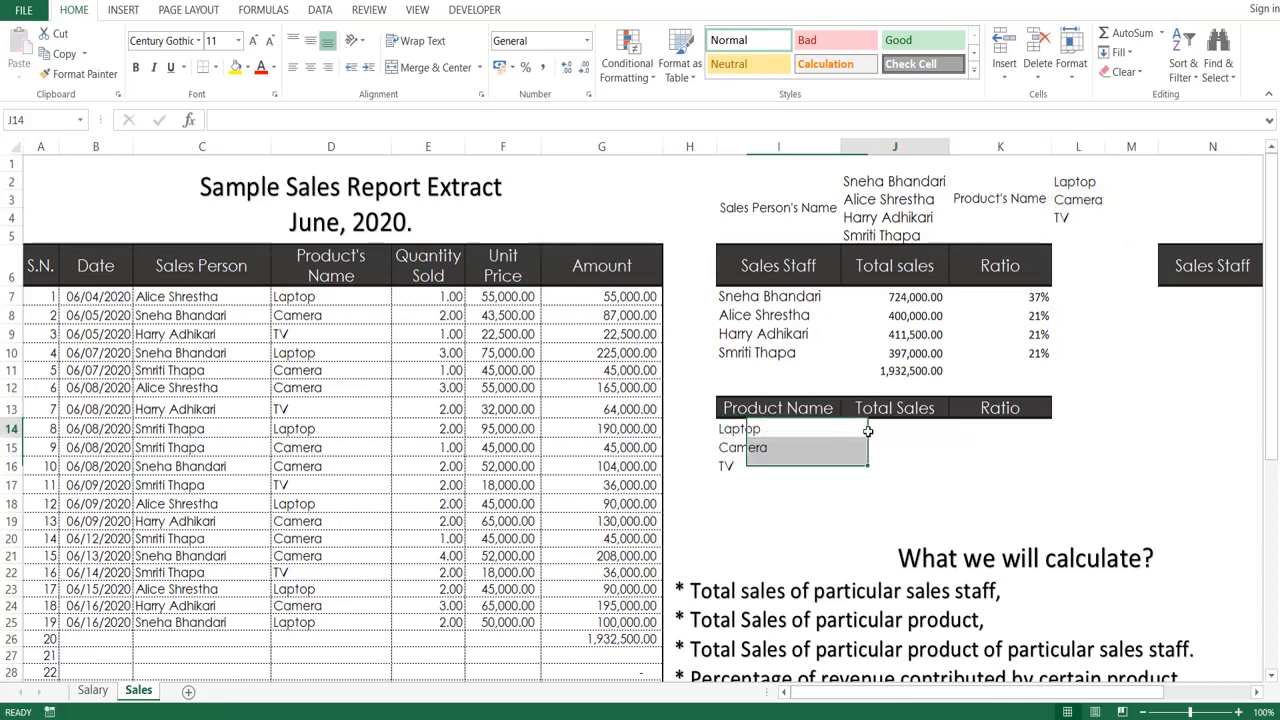
type("=")
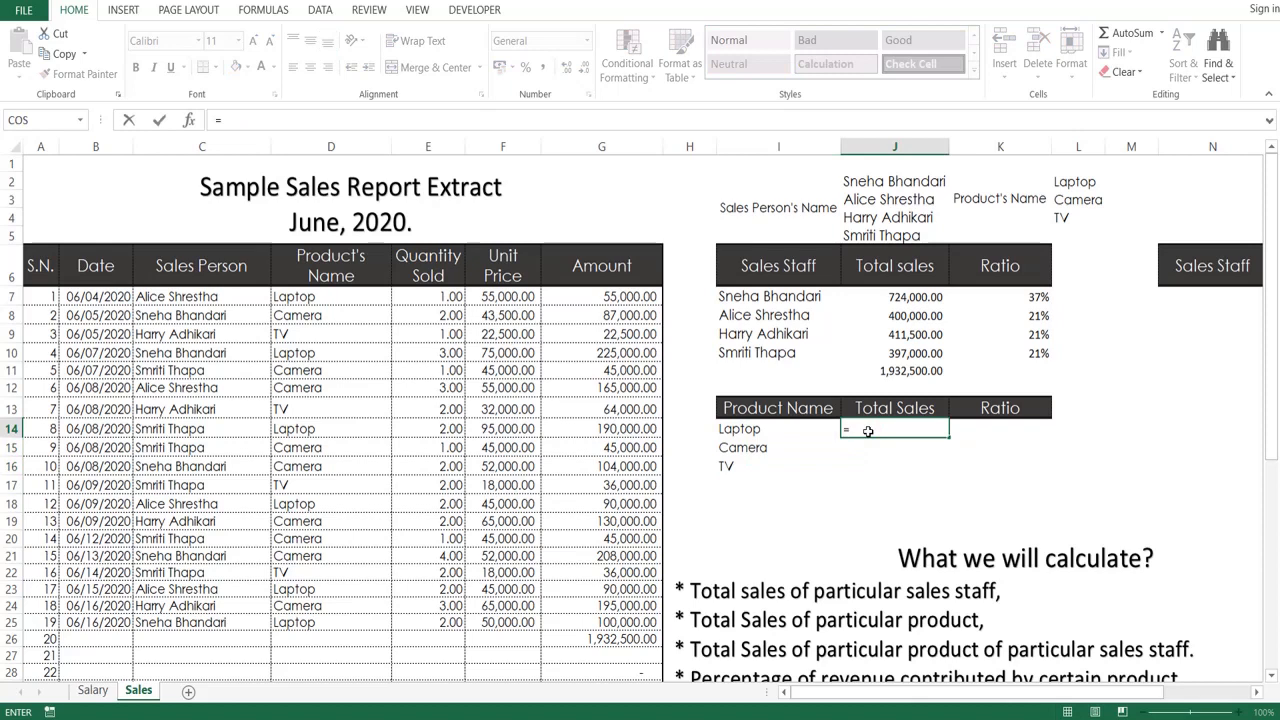
type("sumif")
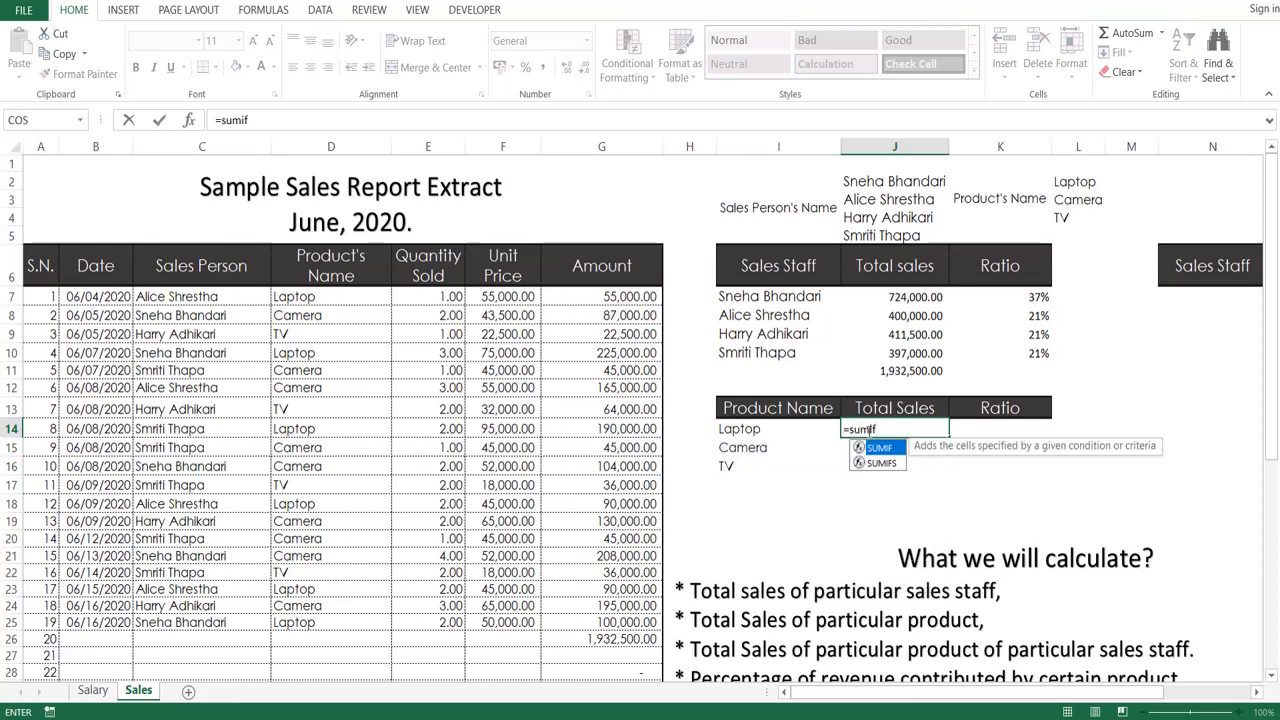
key("Tab")
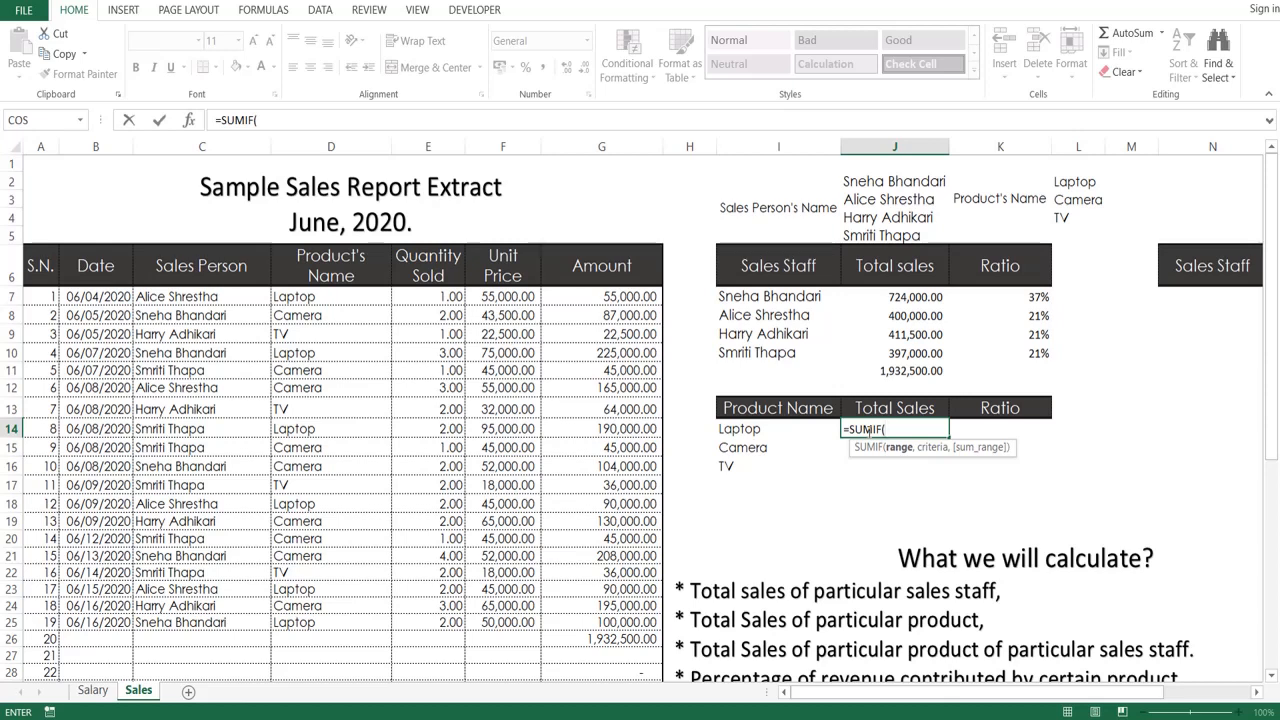
left_click(334, 148)
type(",")
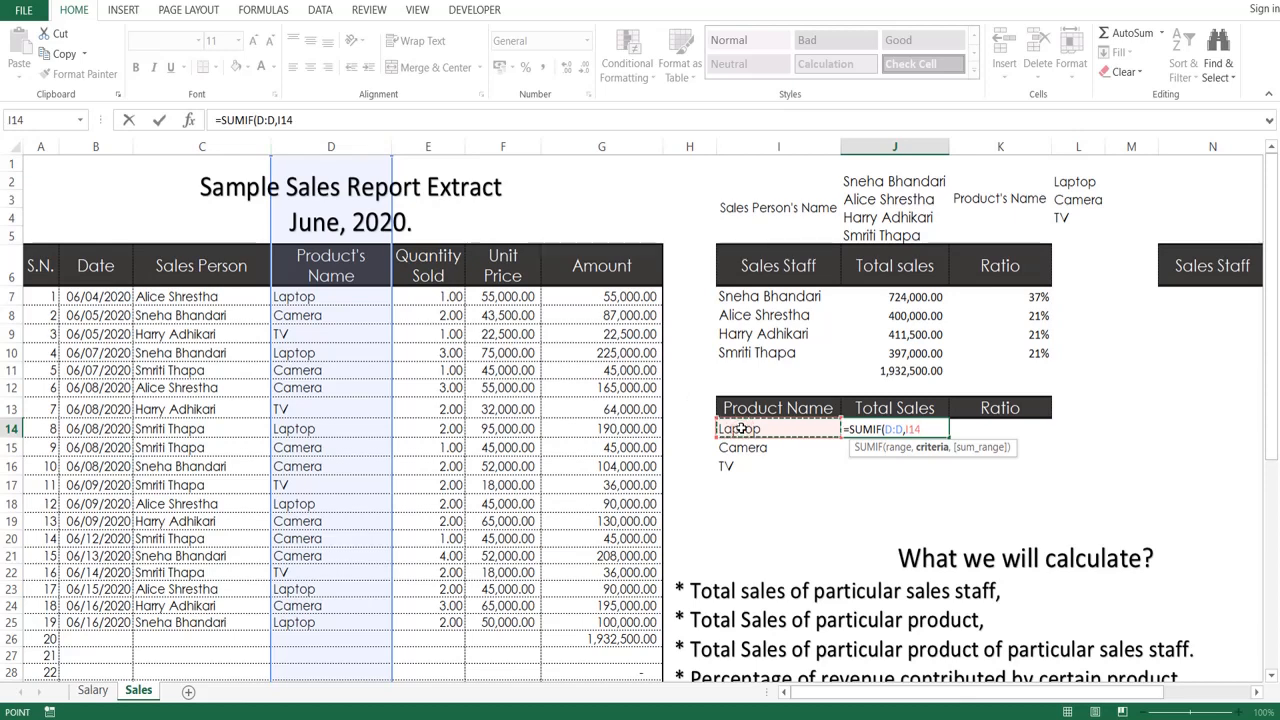
type(",")
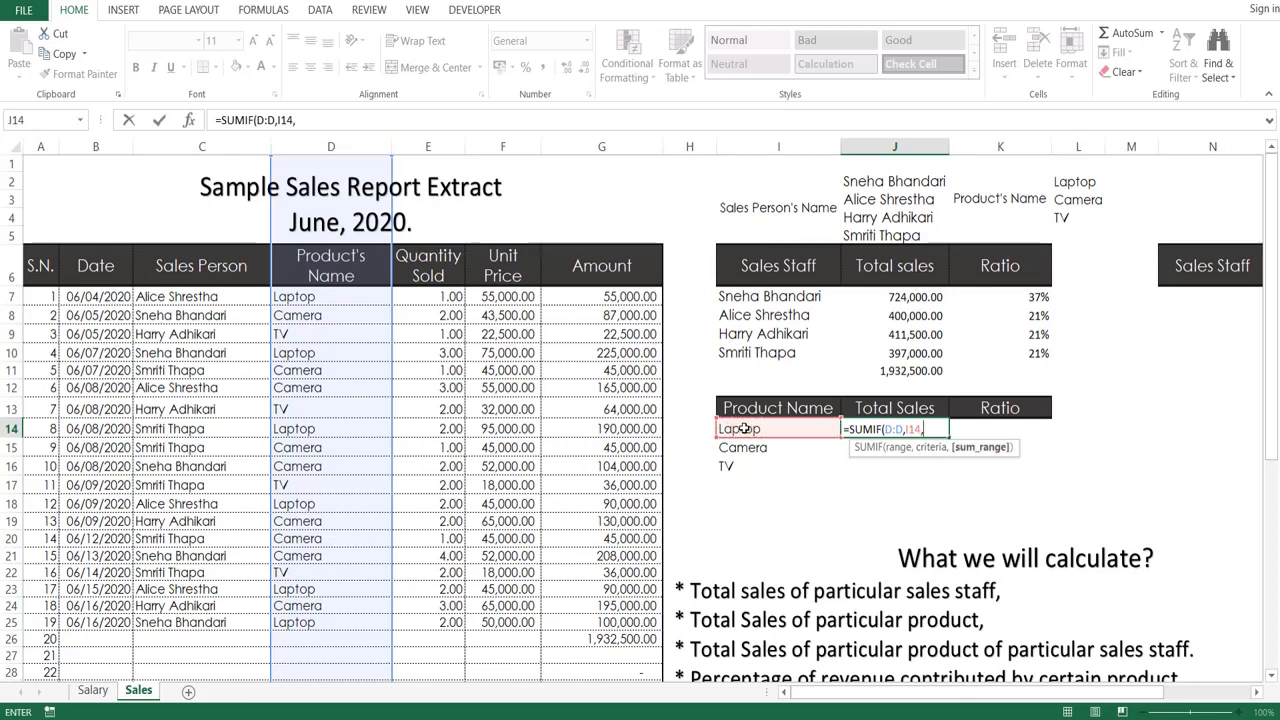
left_click(619, 147)
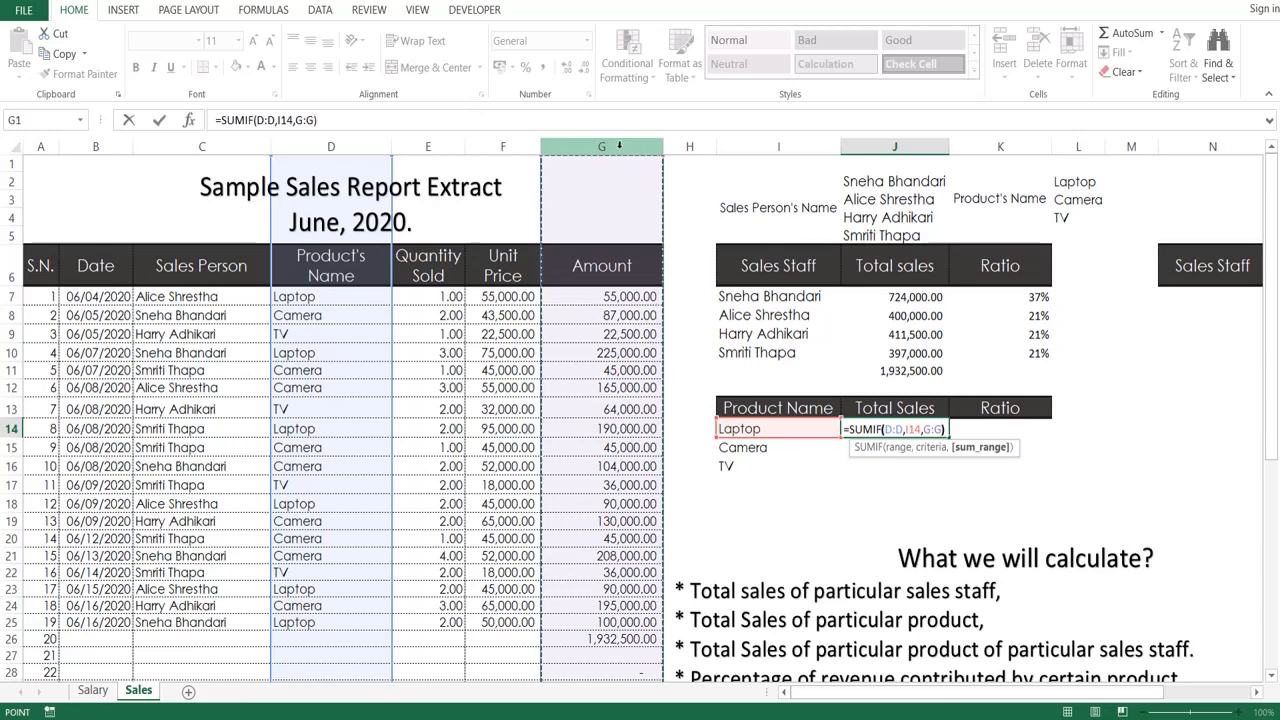
key("Return")
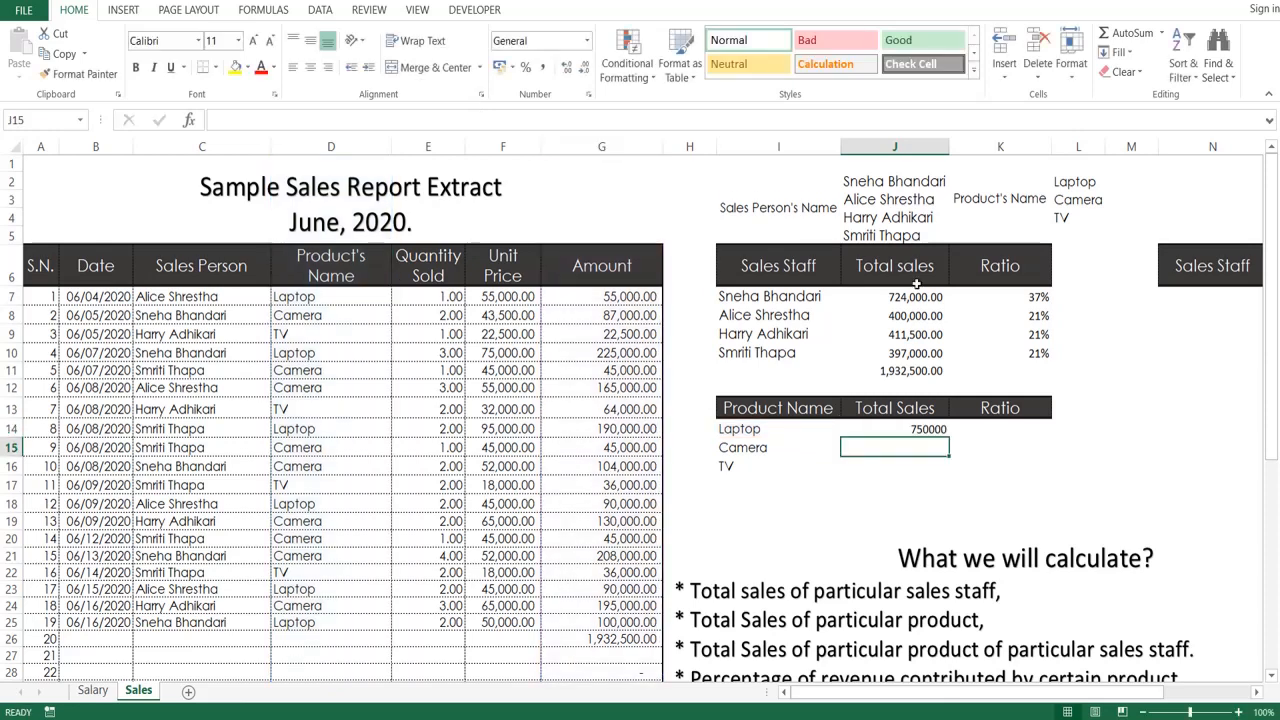
Format the Laptop total in J14 with the comma style and fill its formula down to J16.
left_click(916, 429)
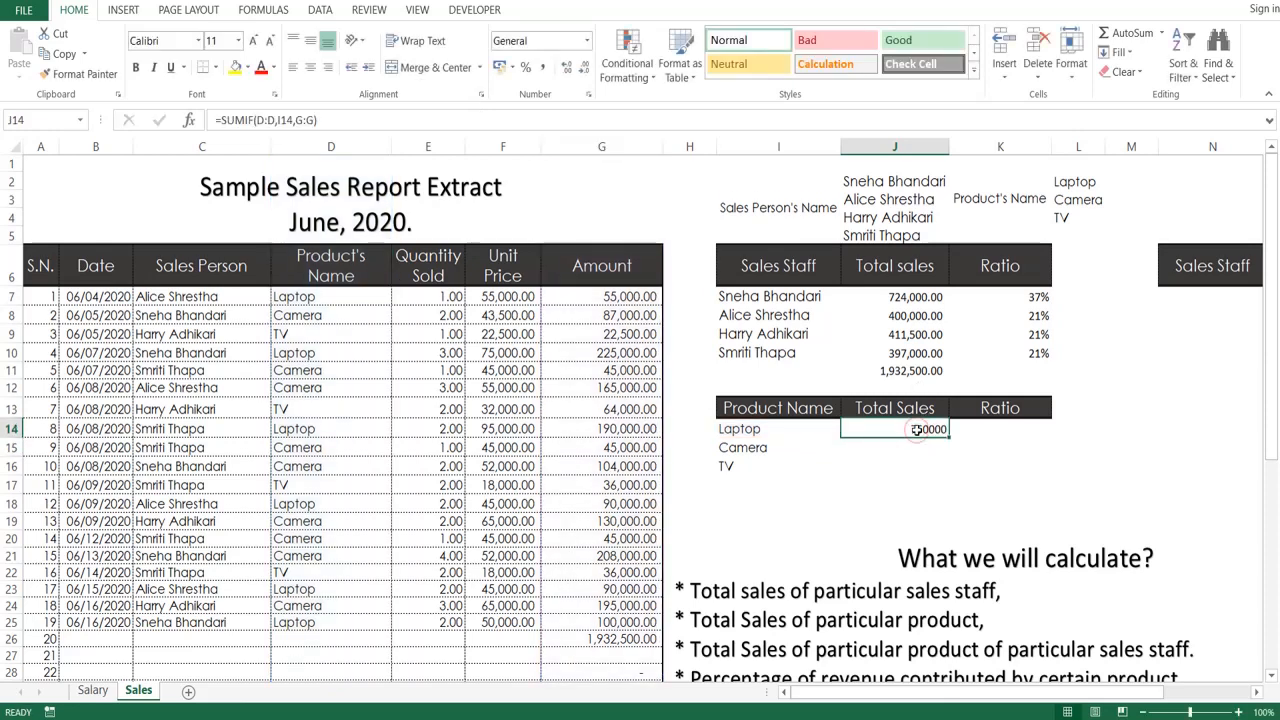
key("alt+h")
key("k")
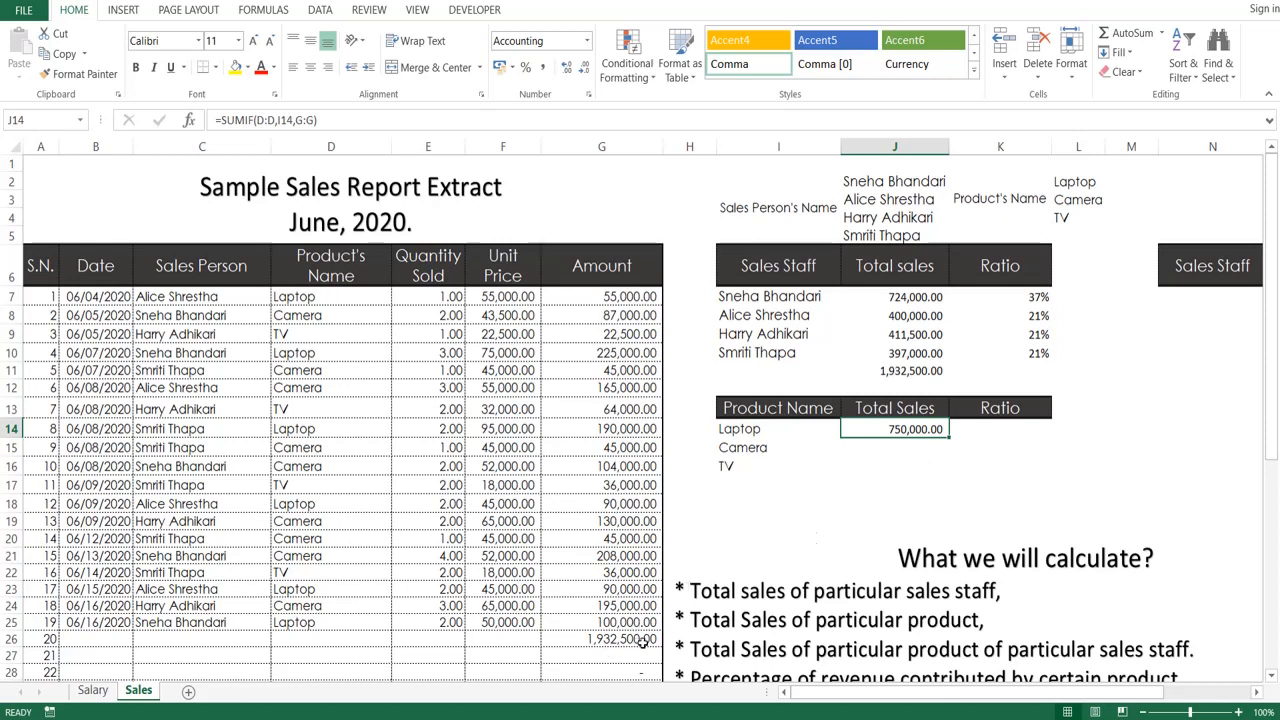
double_click(950, 438)
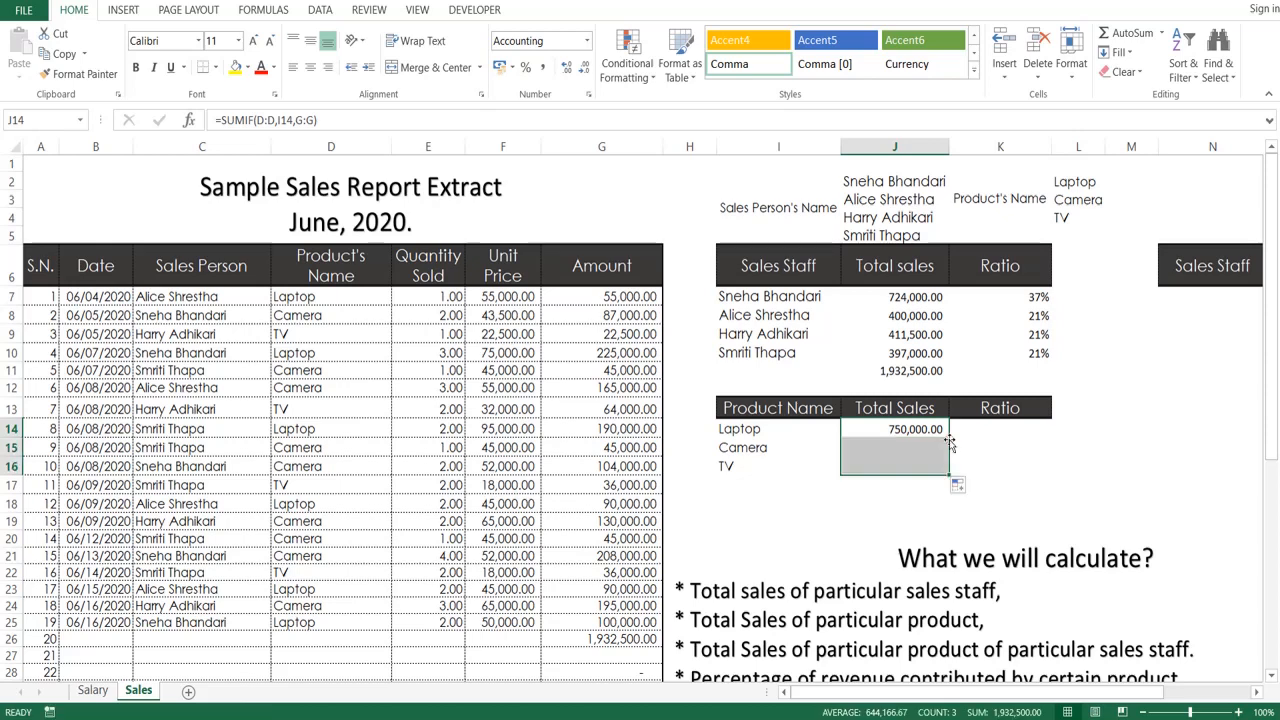
Sum the product sales in J17 with AutoSum and review the formulas for Laptop, Camera and TV.
left_click(921, 483)
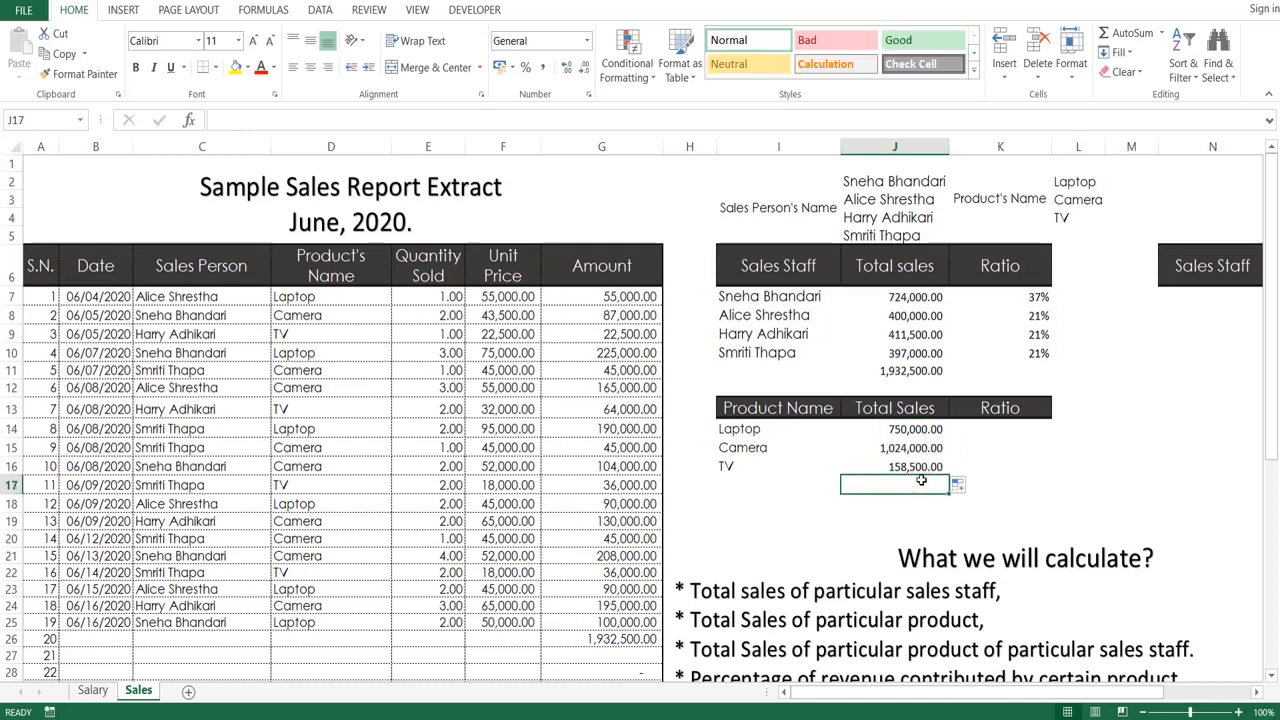
key("alt+equal")
key("Return")
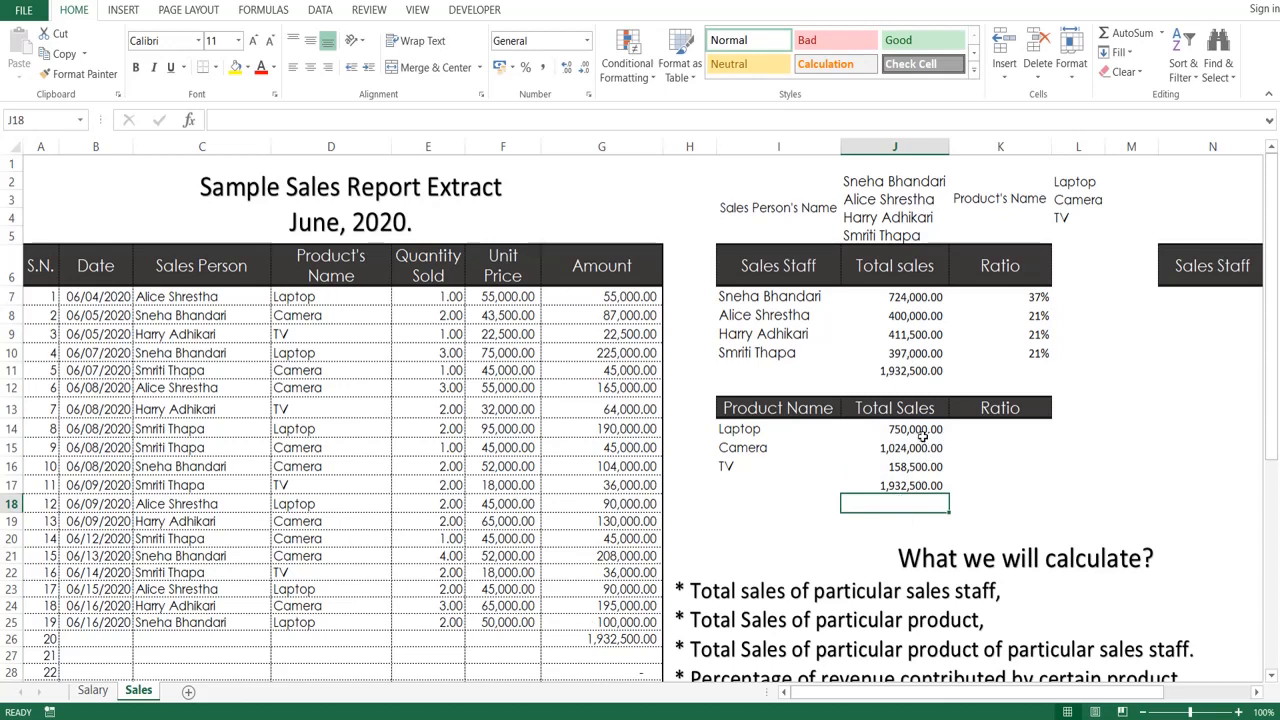
left_click(922, 431)
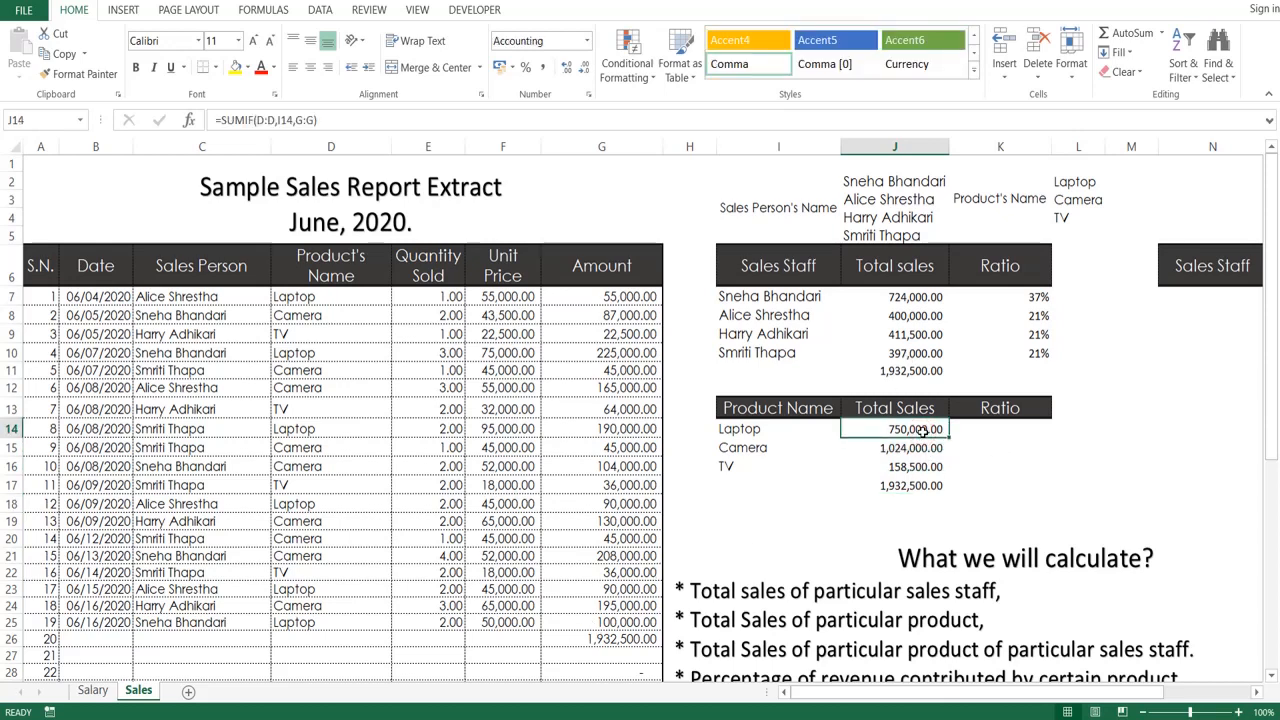
left_click(915, 450)
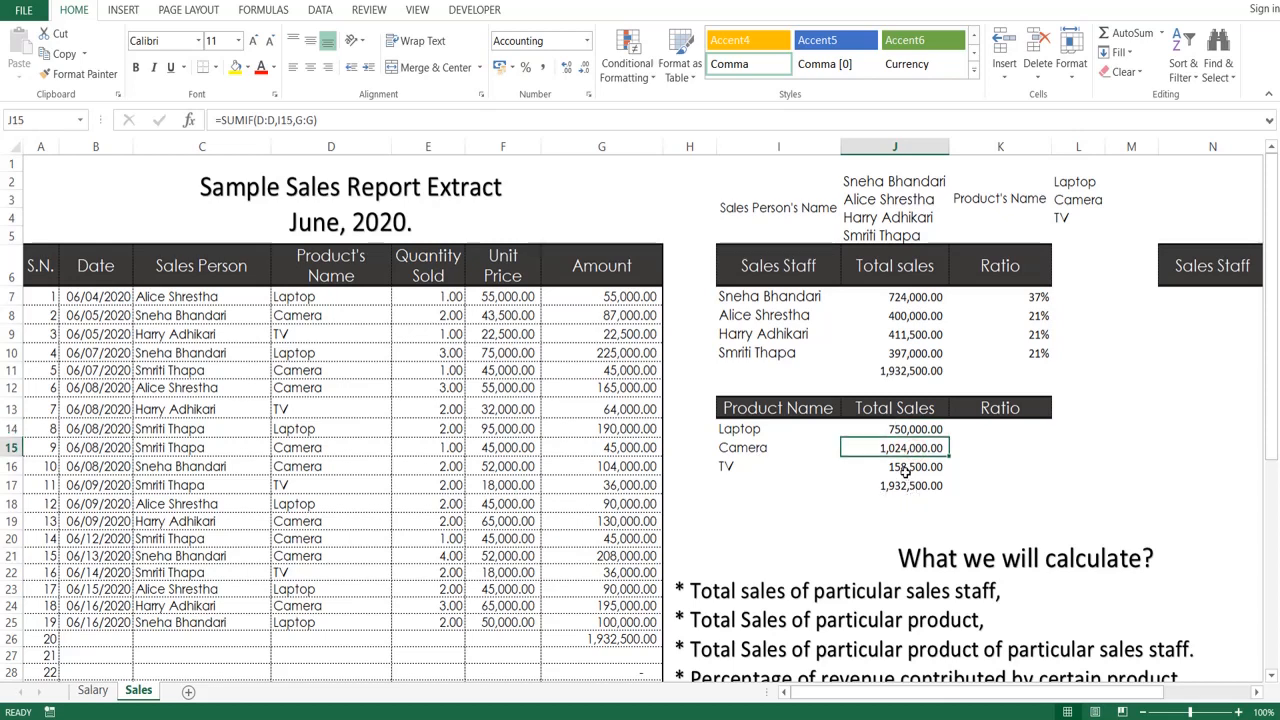
left_click(903, 468)
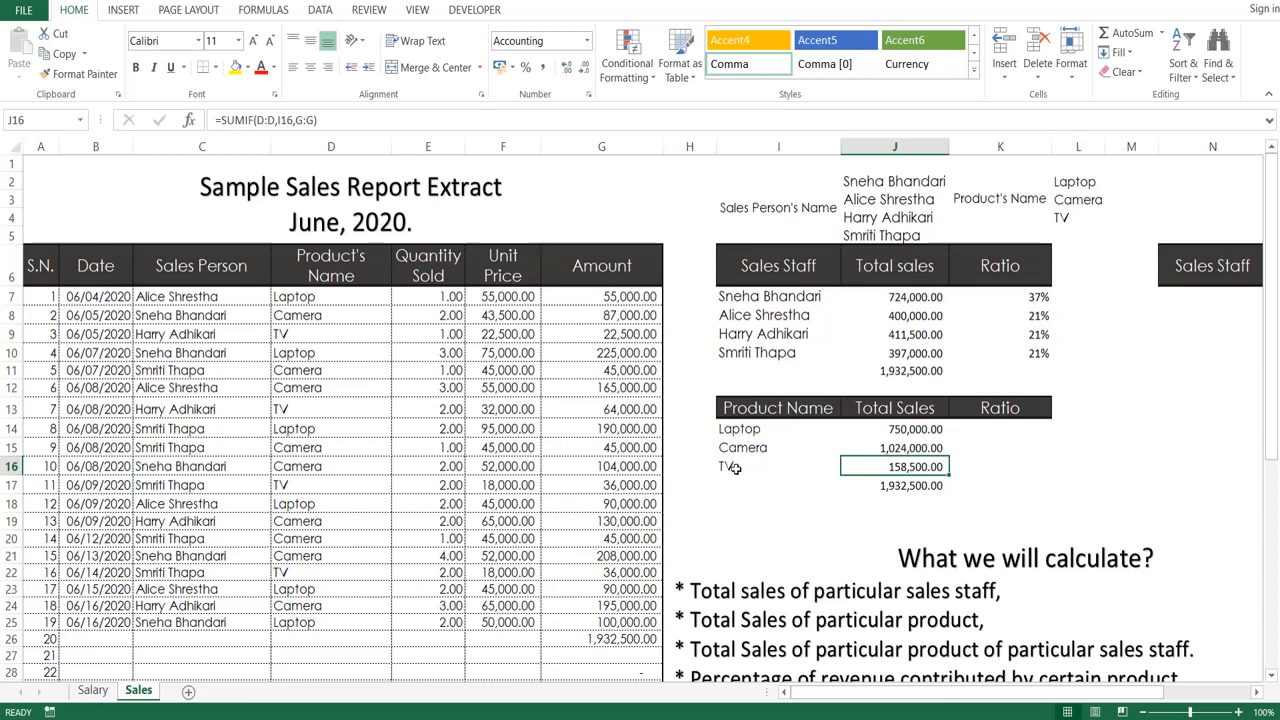
Calculate the Laptop sales ratio in K14 with =J14/$J$17, keeping the total reference absolute.
left_click(984, 429)
type("=")
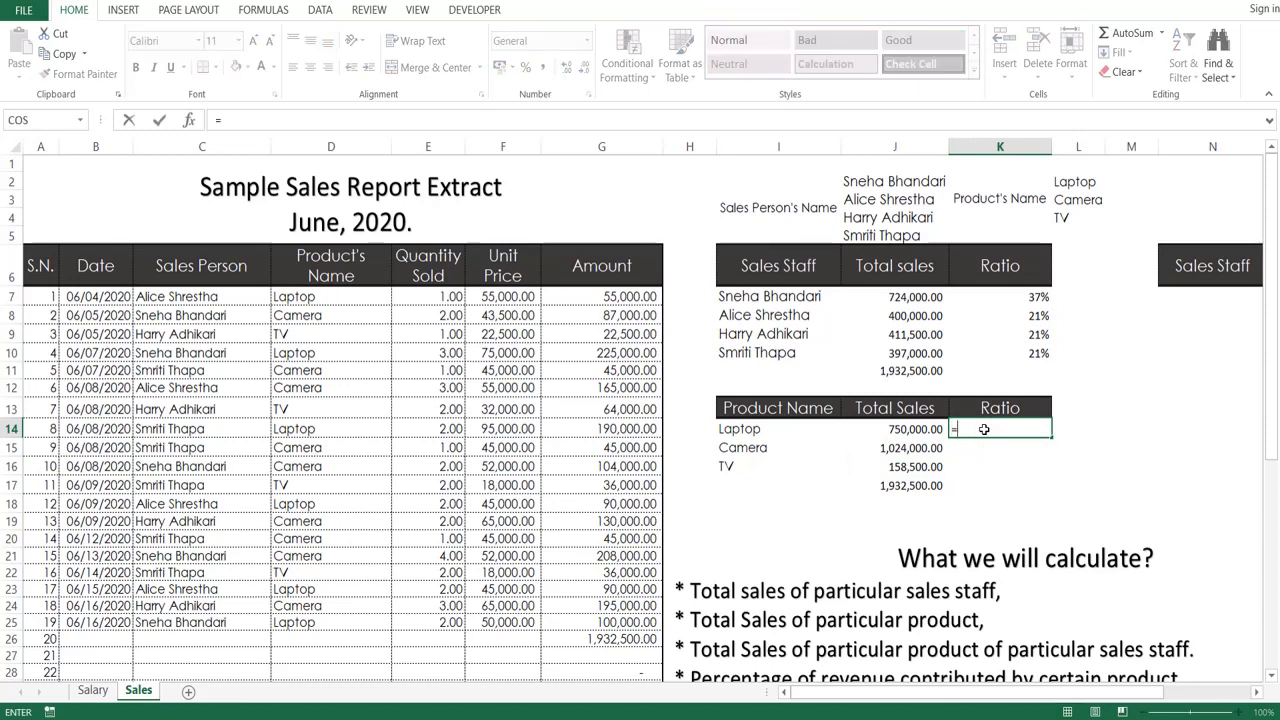
left_click(916, 429)
type("/")
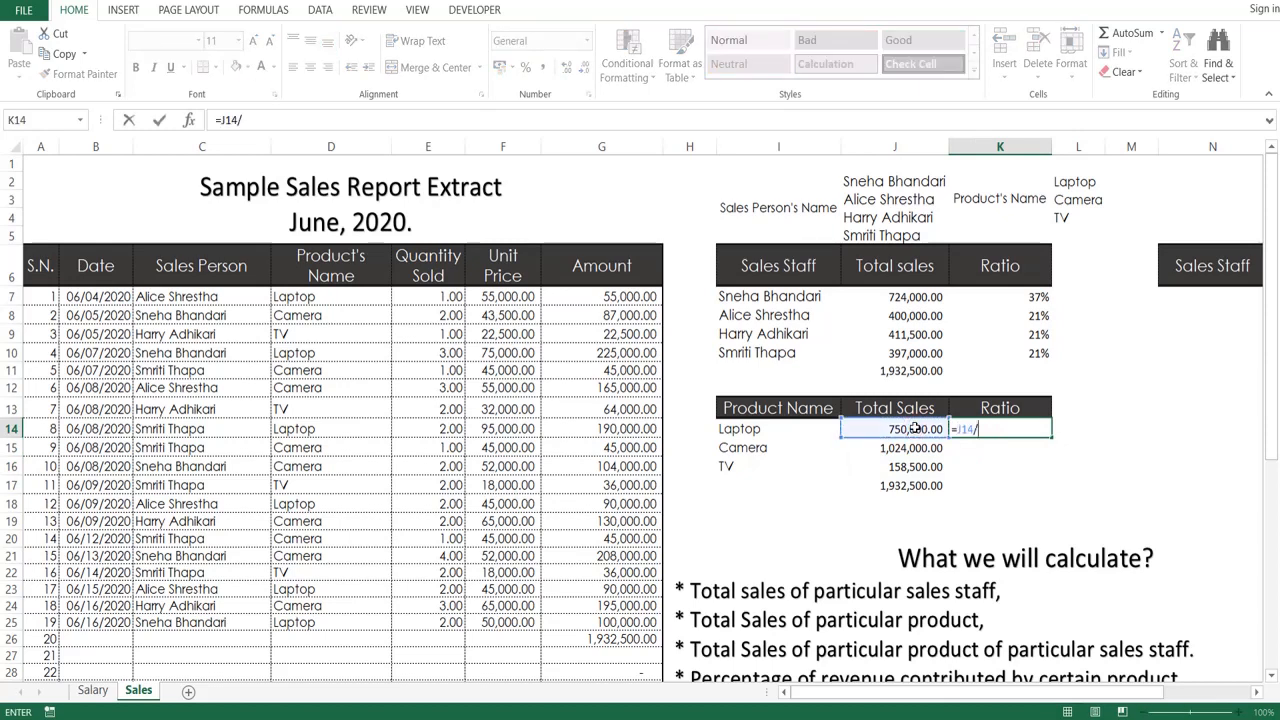
left_click(910, 486)
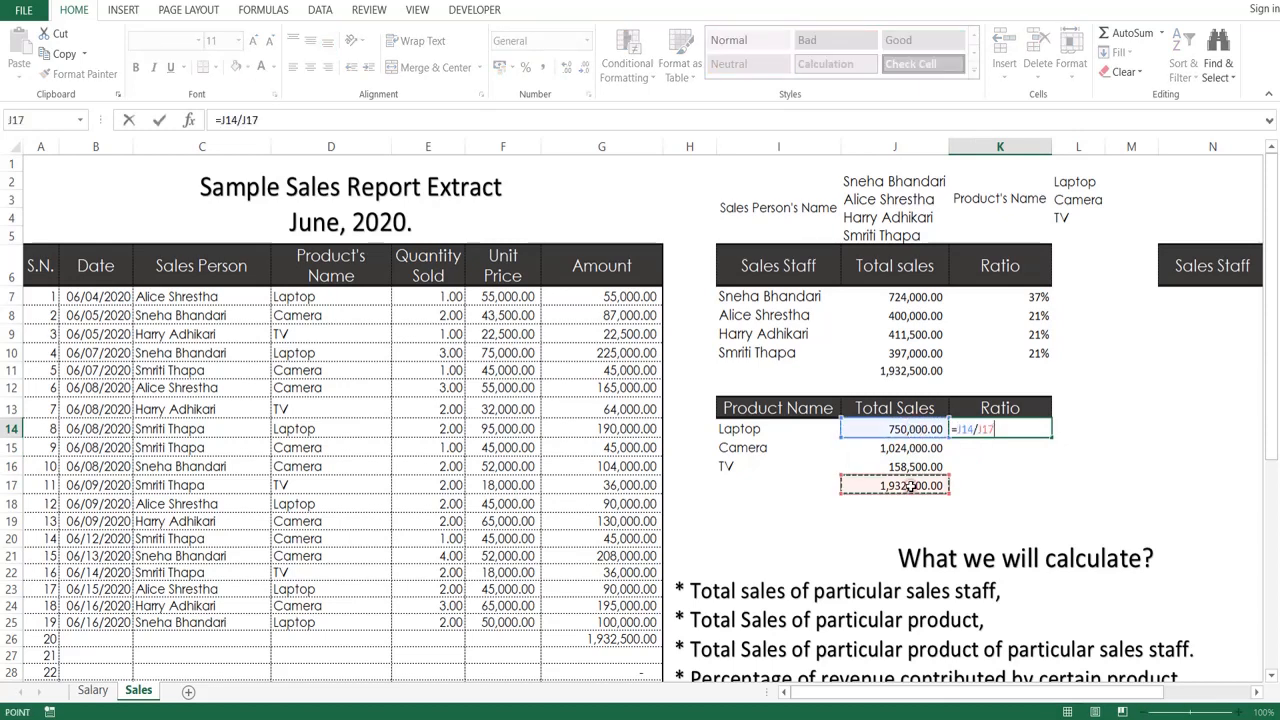
left_click(990, 429)
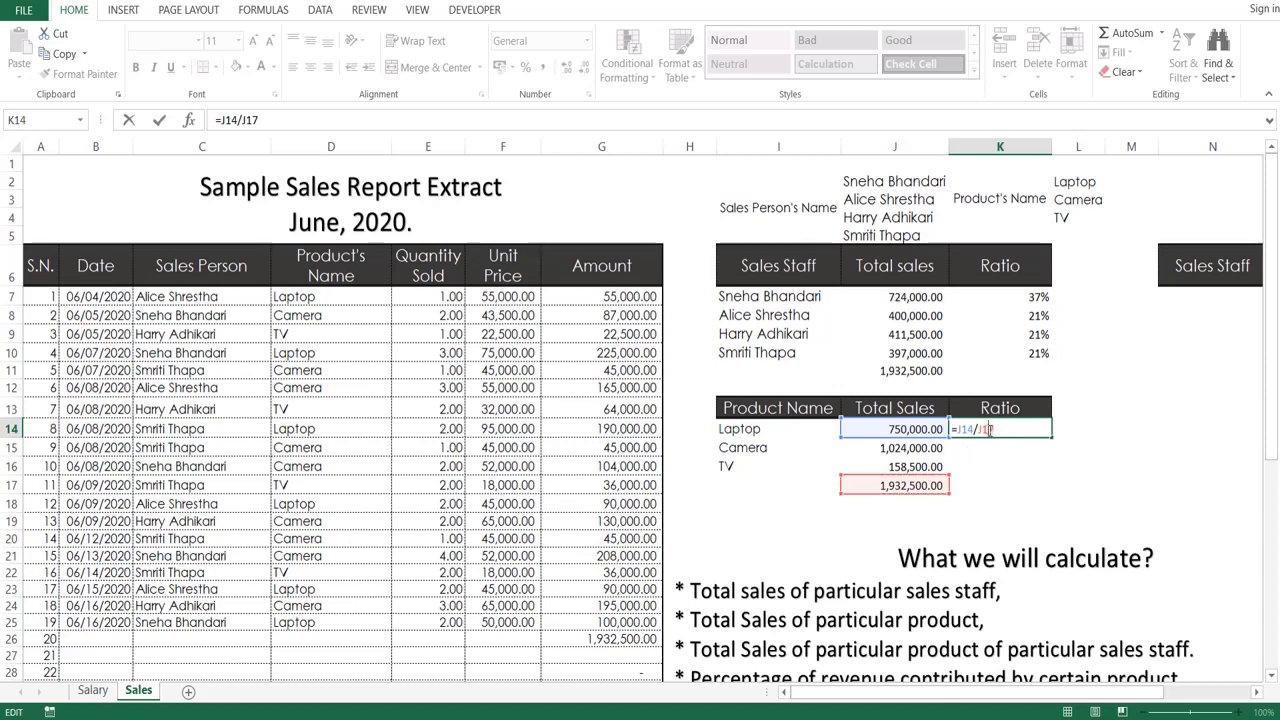
key("F4")
key("Return")
Fill the K14 ratio formula down to K16 and format K14:K16 as percentages without decimals.
left_click(997, 428)
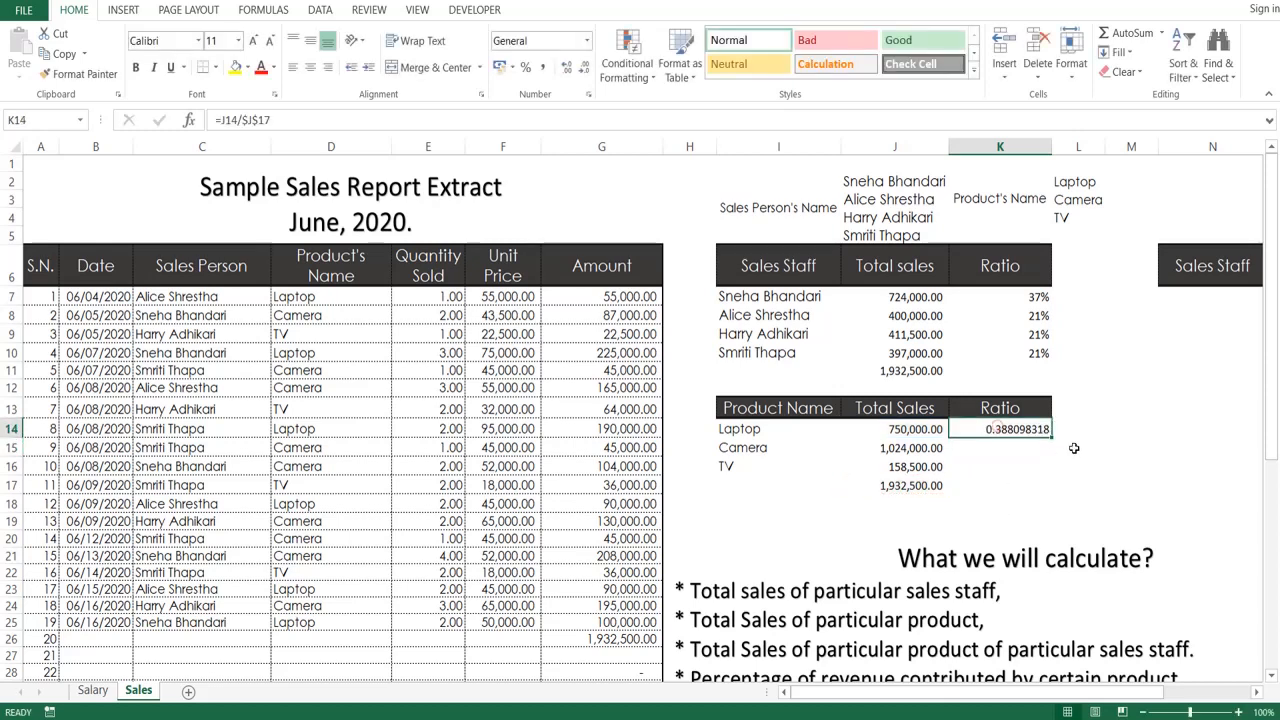
left_click_drag(1052, 436, 1048, 470)
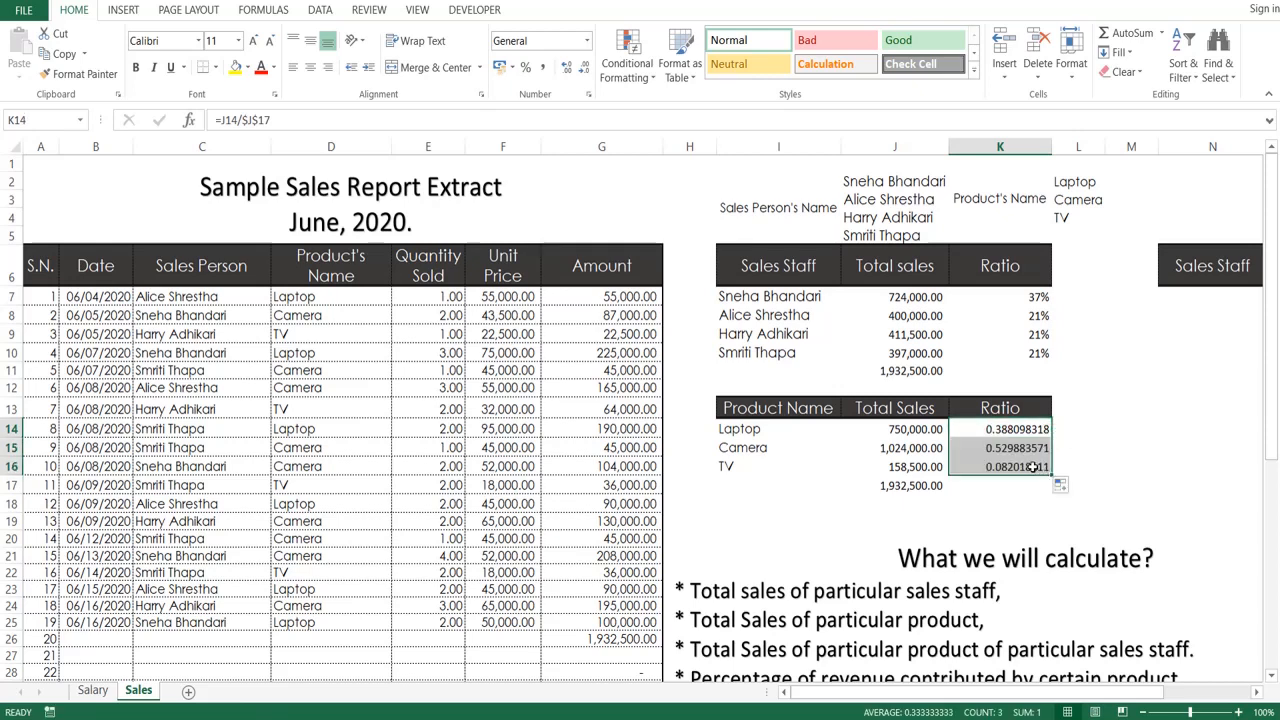
key("ctrl+shift+5")
left_click(1017, 490)
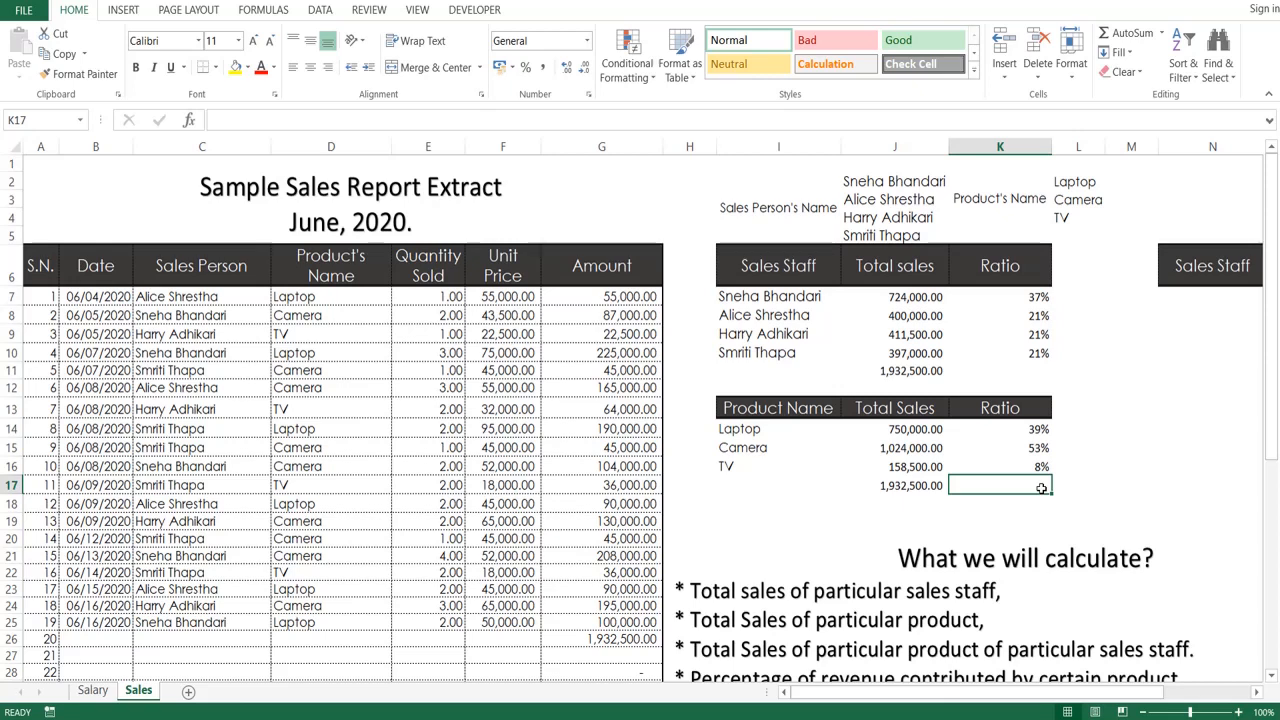
Examine the empty combined table in columns N to P, with its sales staff, product name and total sales columns.
key("Up")
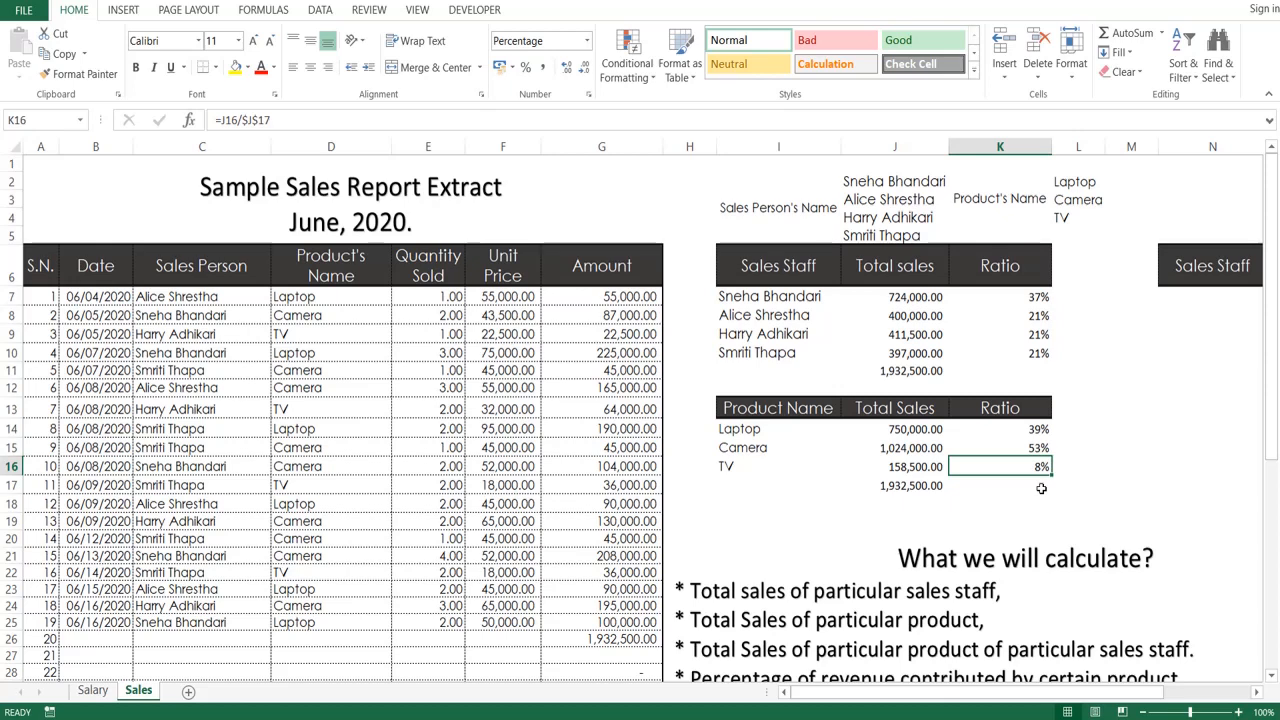
key("Right")
key("Right")
key("Right")
key("Right")
key("Right")
key("Right")
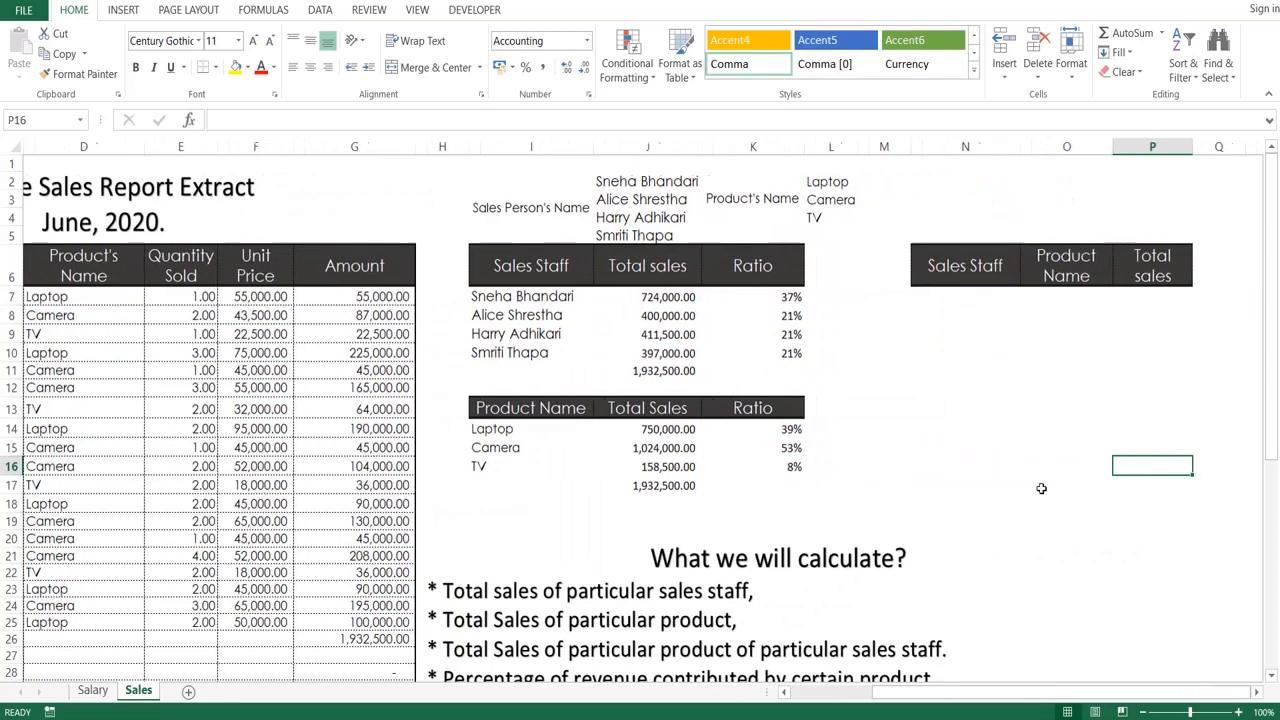
left_click(967, 303)
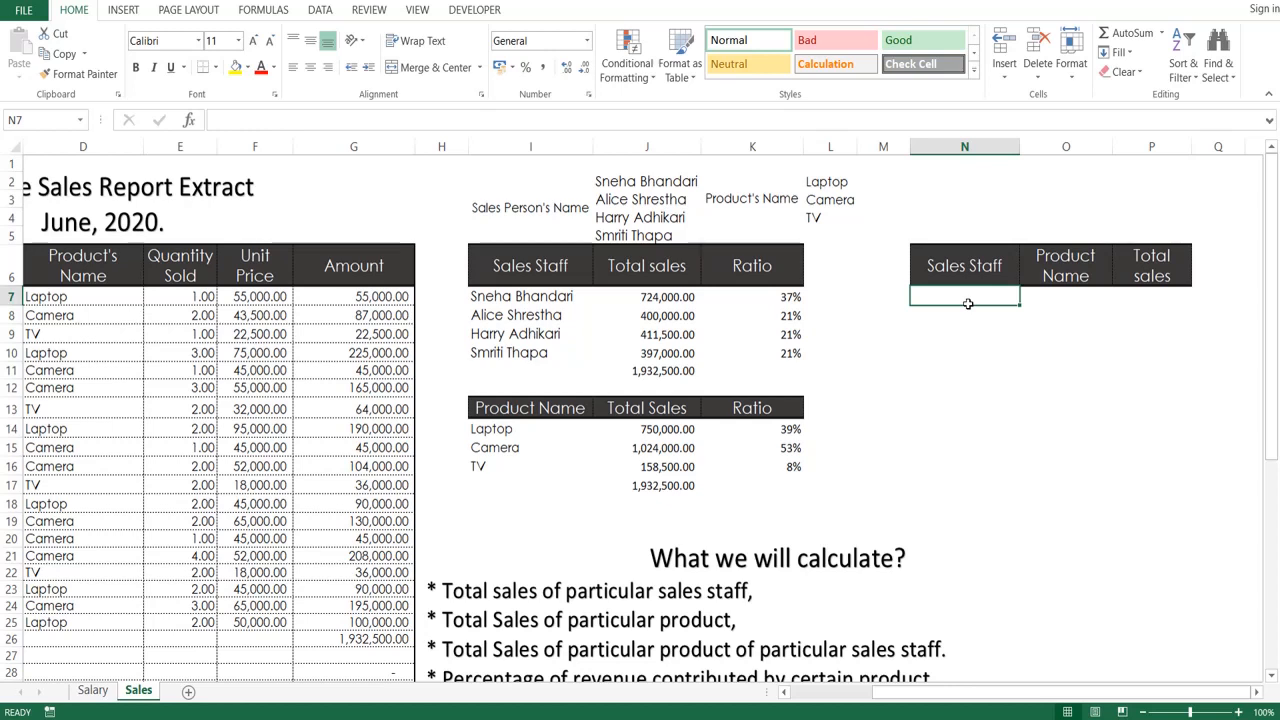
left_click(519, 297)
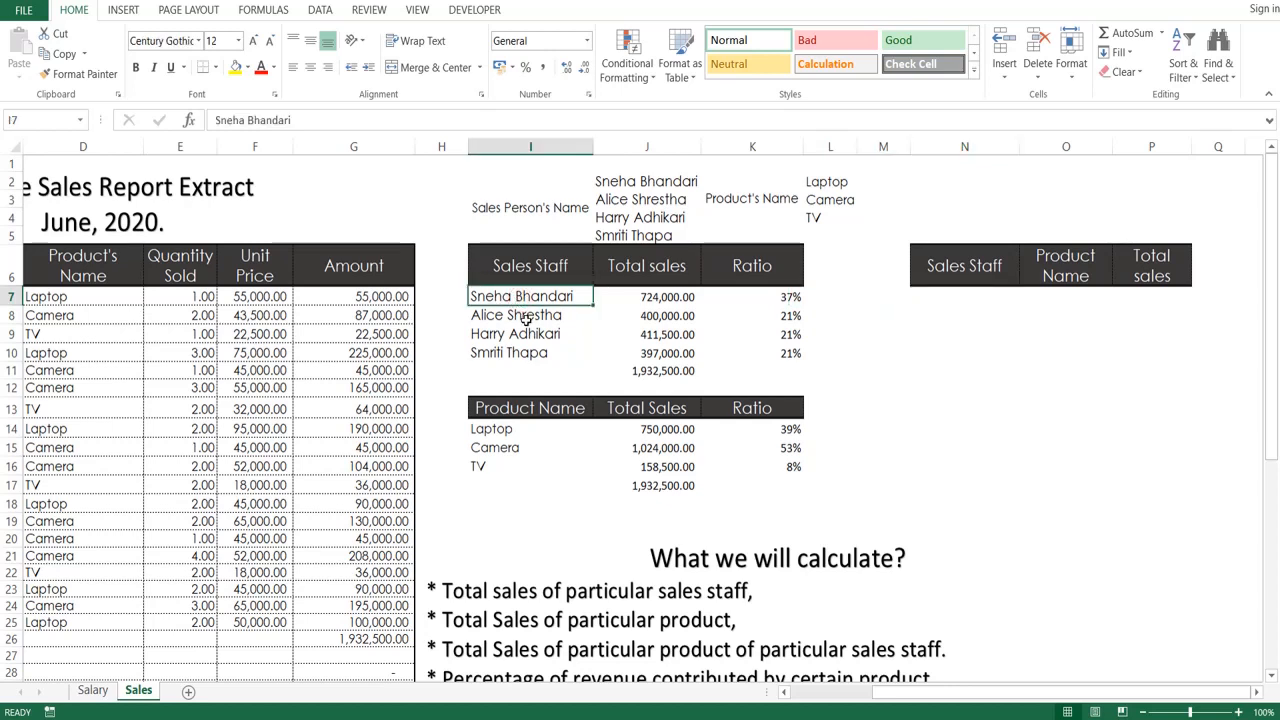
left_click(1049, 296)
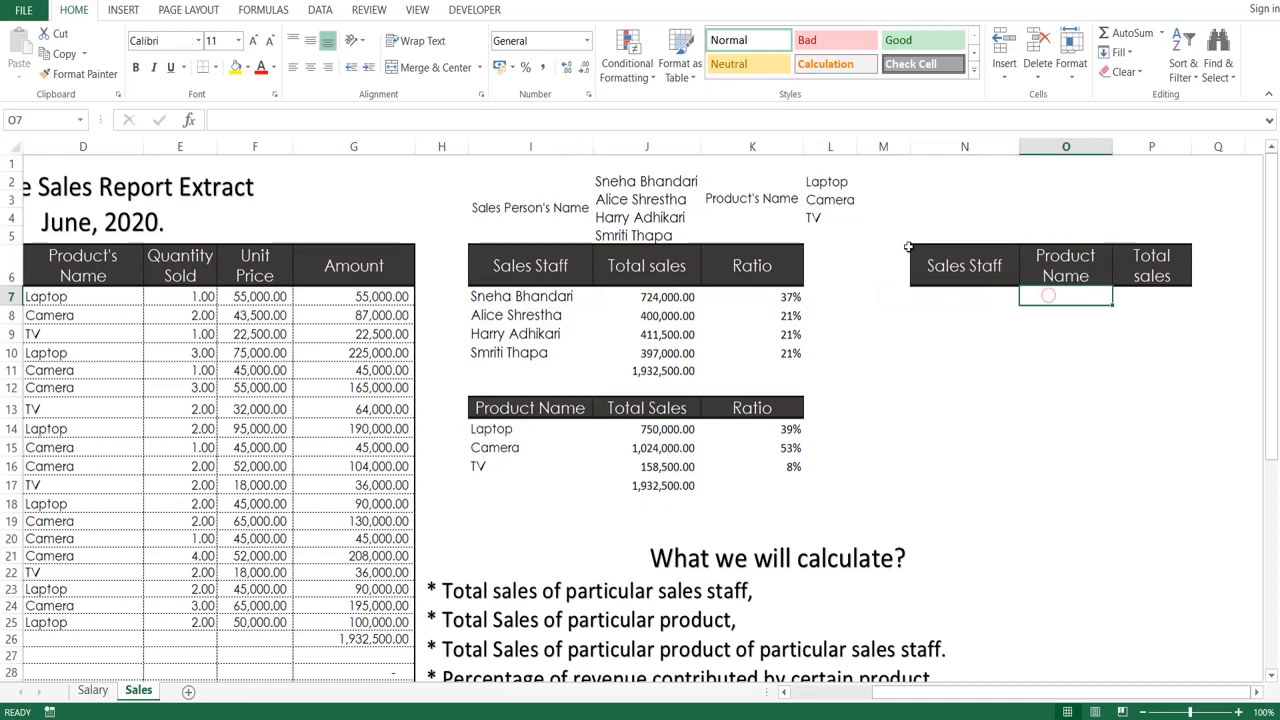
Copy the product names Laptop, Camera and TV from L2:L4 into O7:O9 of the combined table.
left_click(822, 182)
double_click(826, 182)
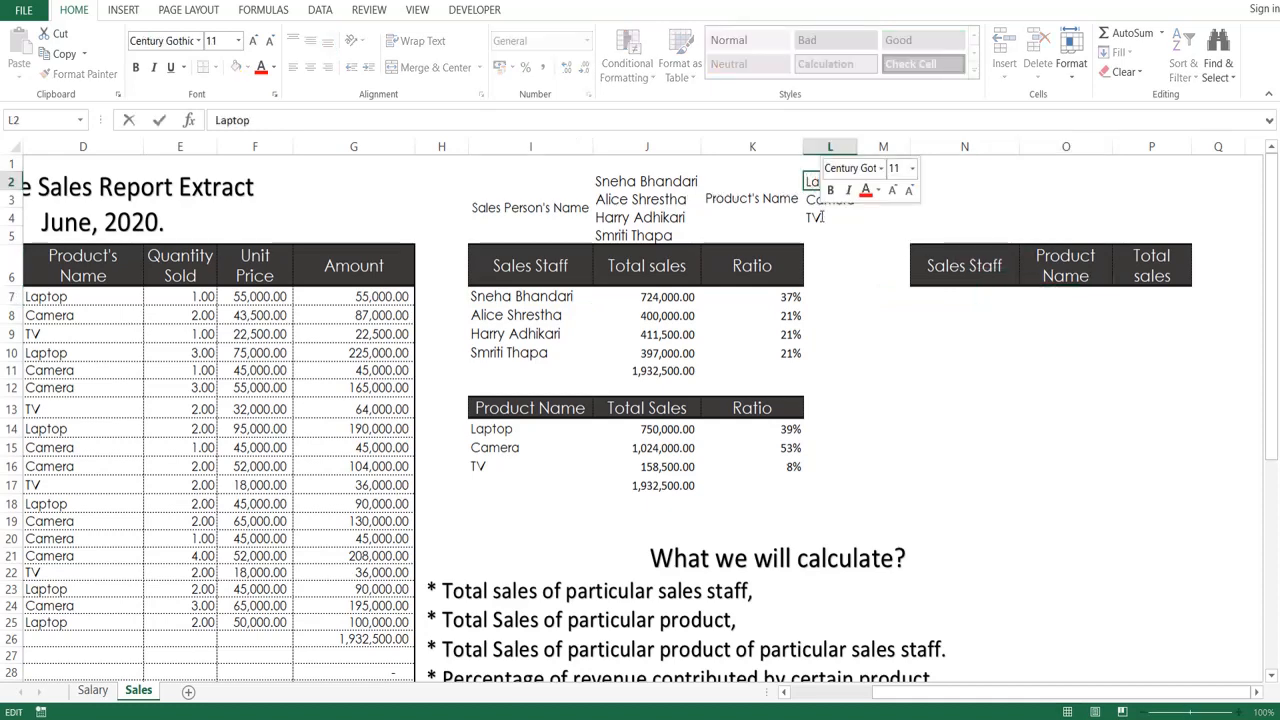
key("Escape")
left_click(818, 216, "shift")
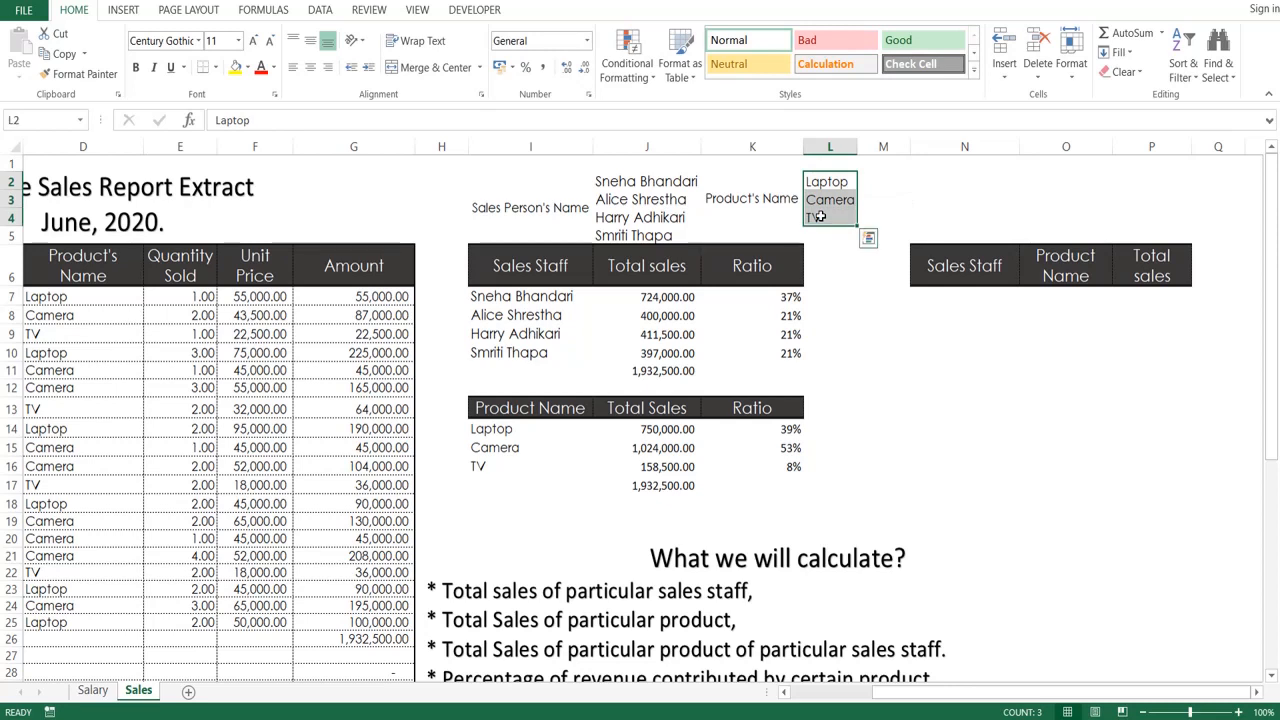
key("ctrl+c")
left_click(1062, 297)
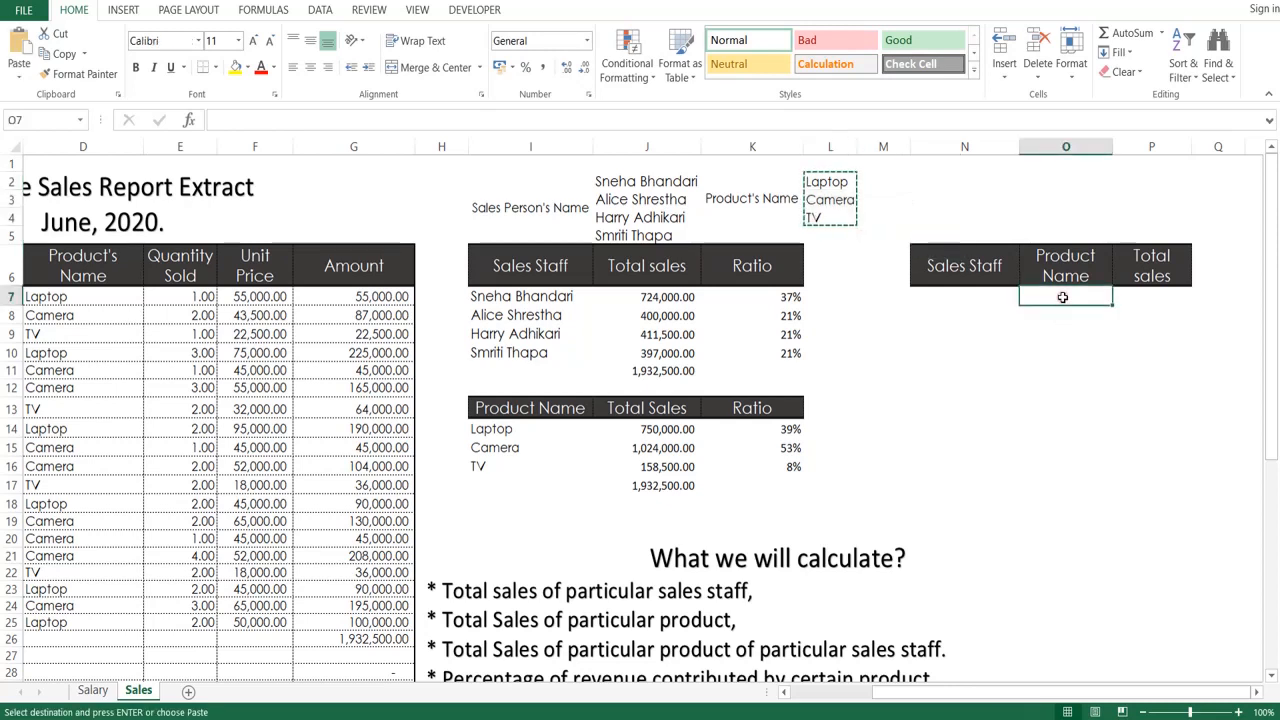
key("ctrl+v")
left_click(958, 293)
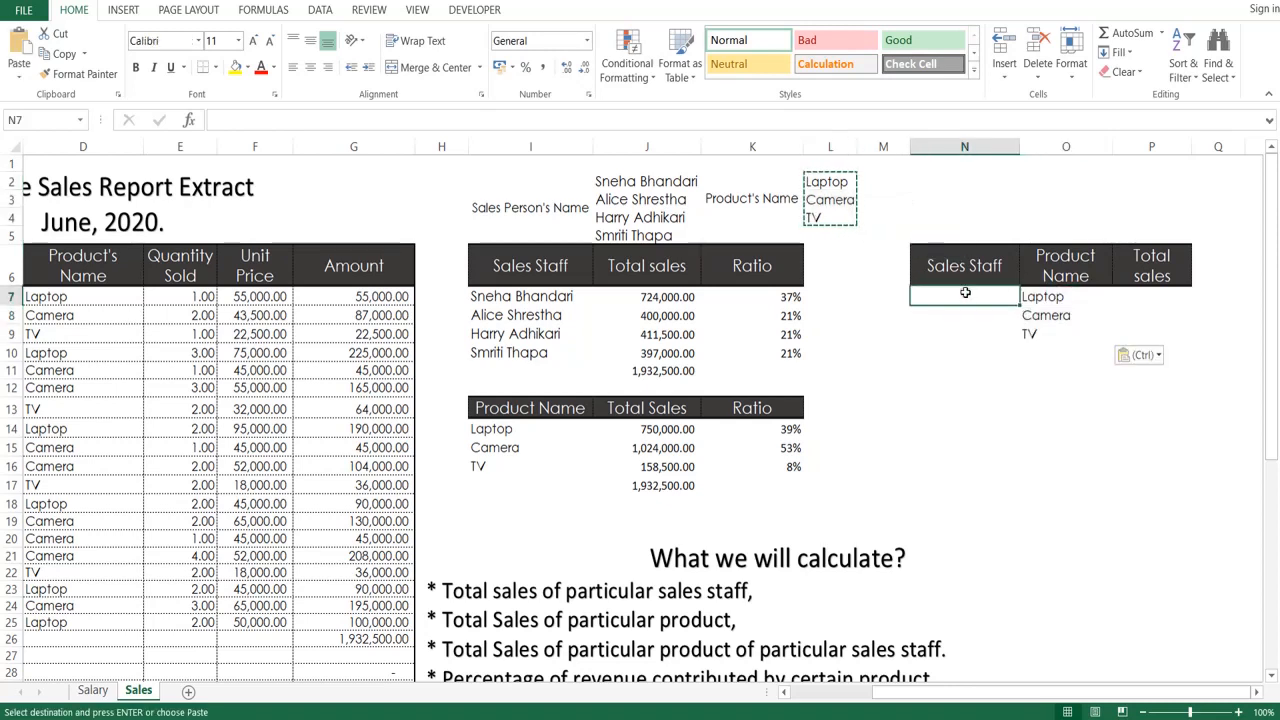
key("Escape")
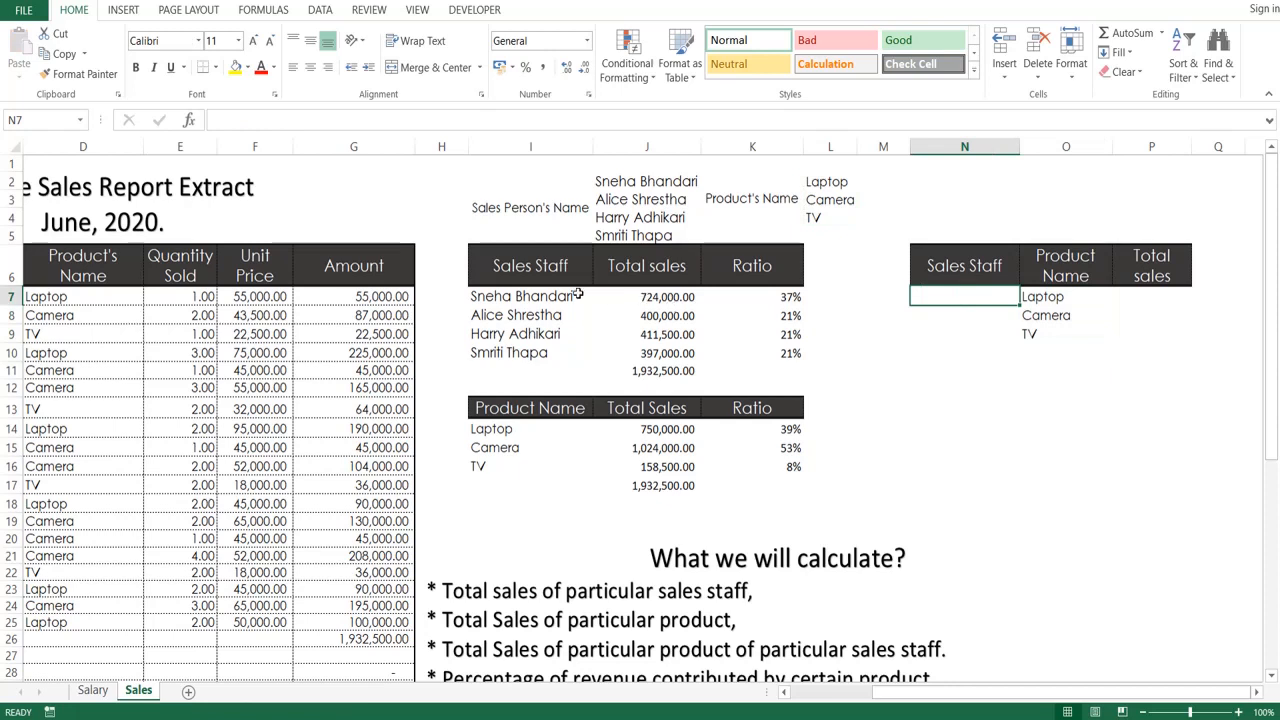
Copy the first sales staff name from I7 into N7, N8 and N9, beside the three products.
left_click(527, 296)
key("ctrl+c")
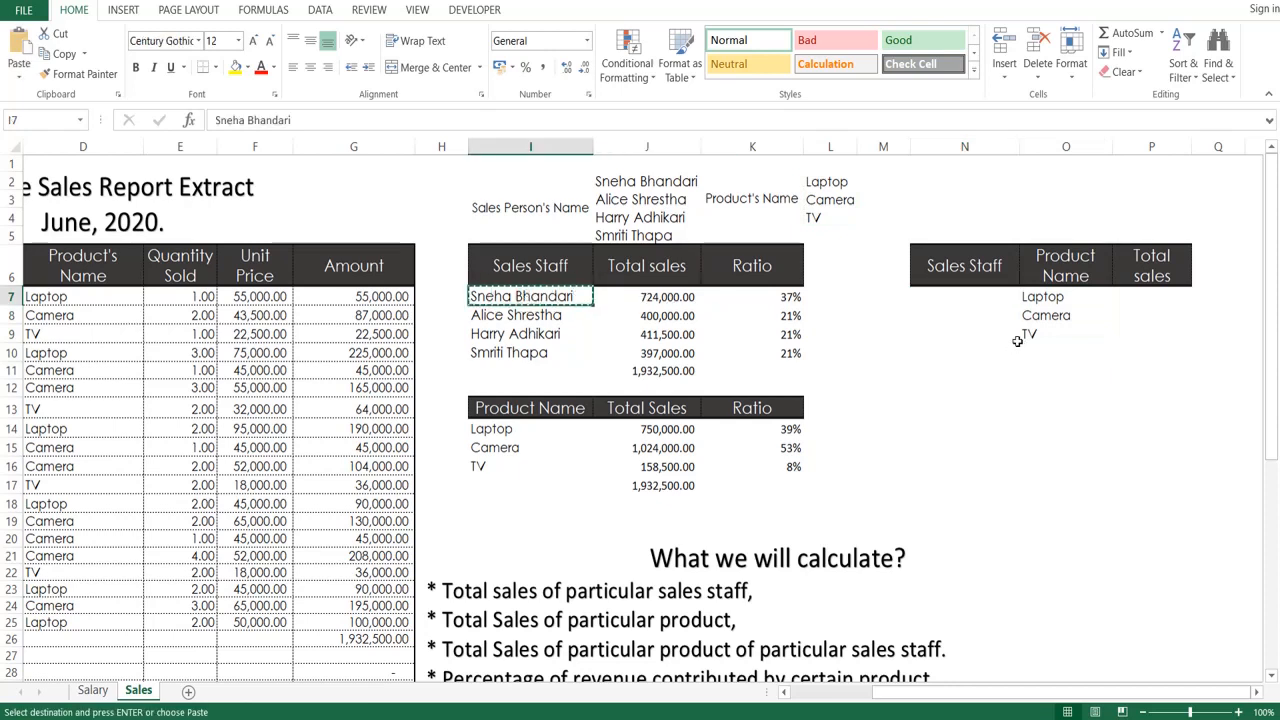
left_click(953, 290)
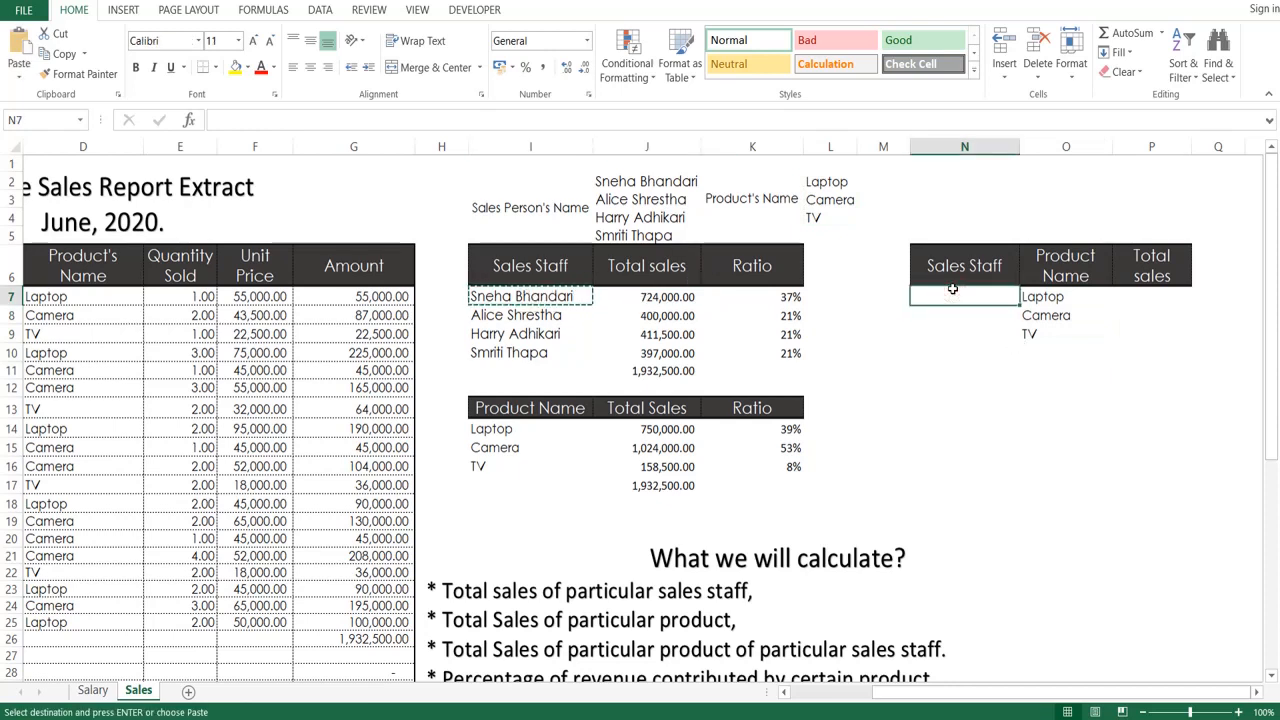
key("ctrl+v")
left_click(962, 315)
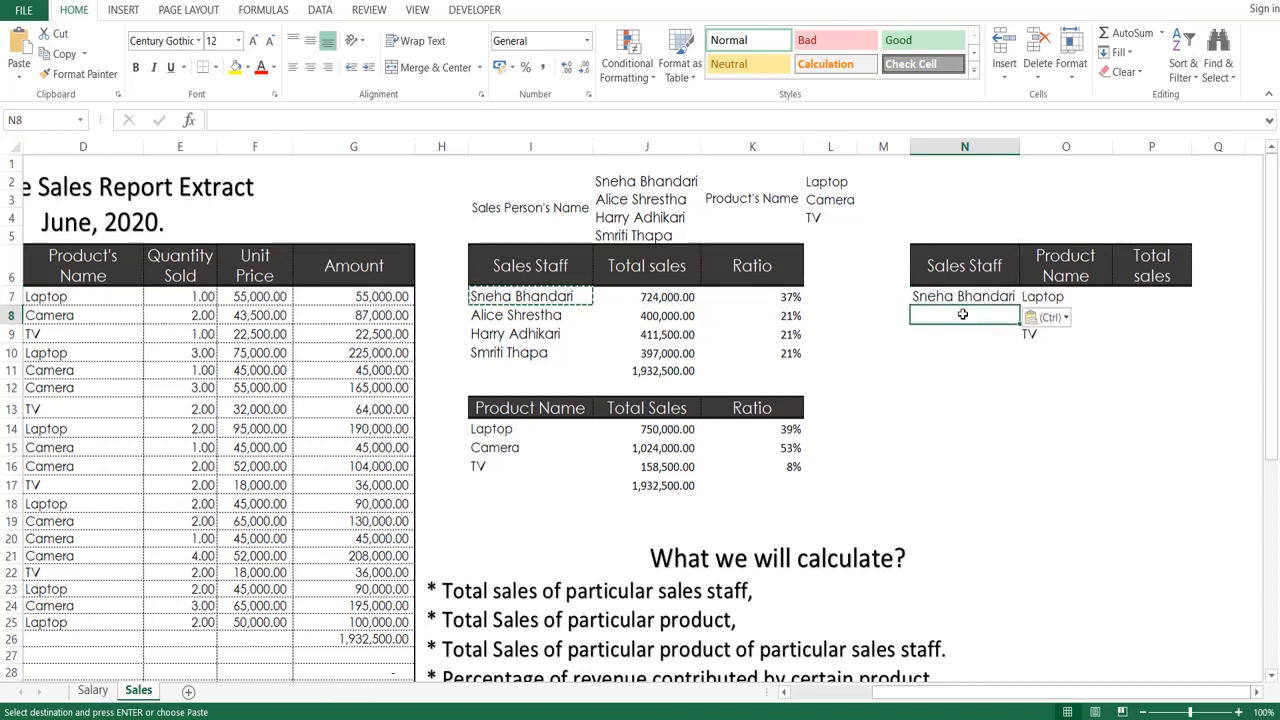
key("ctrl+v")
left_click(952, 334)
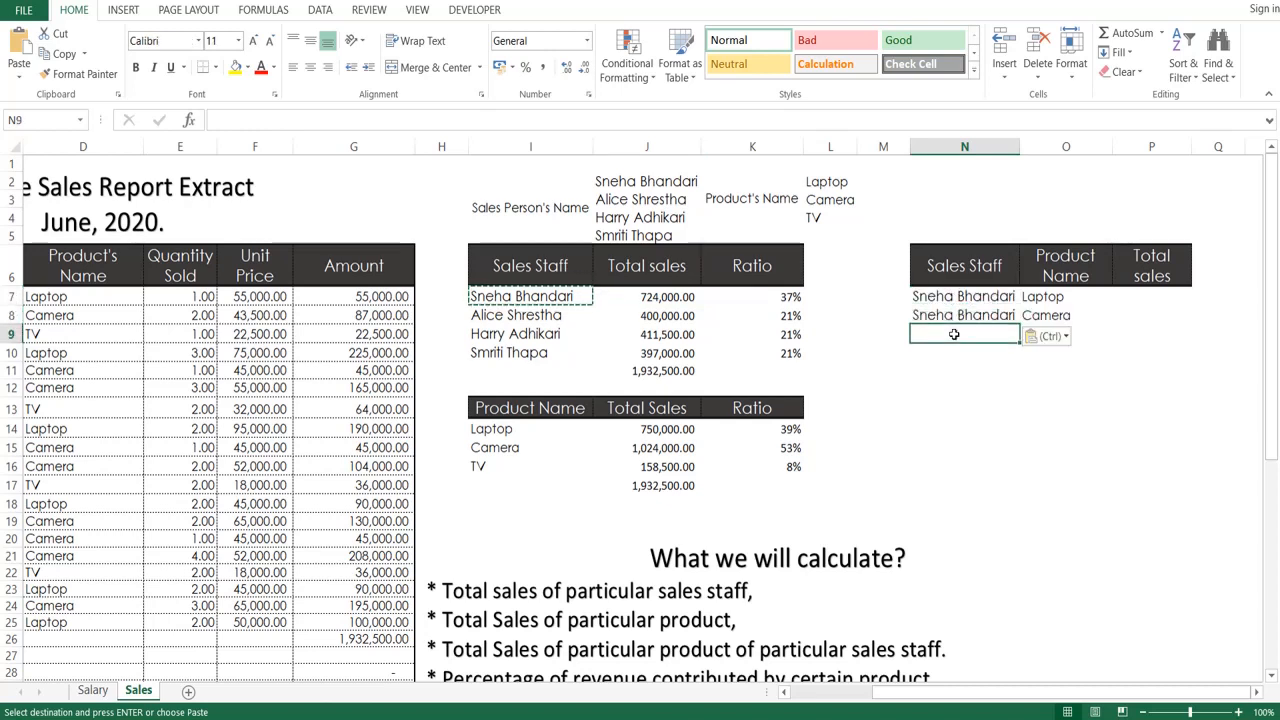
key("ctrl+v")
left_click(968, 387)
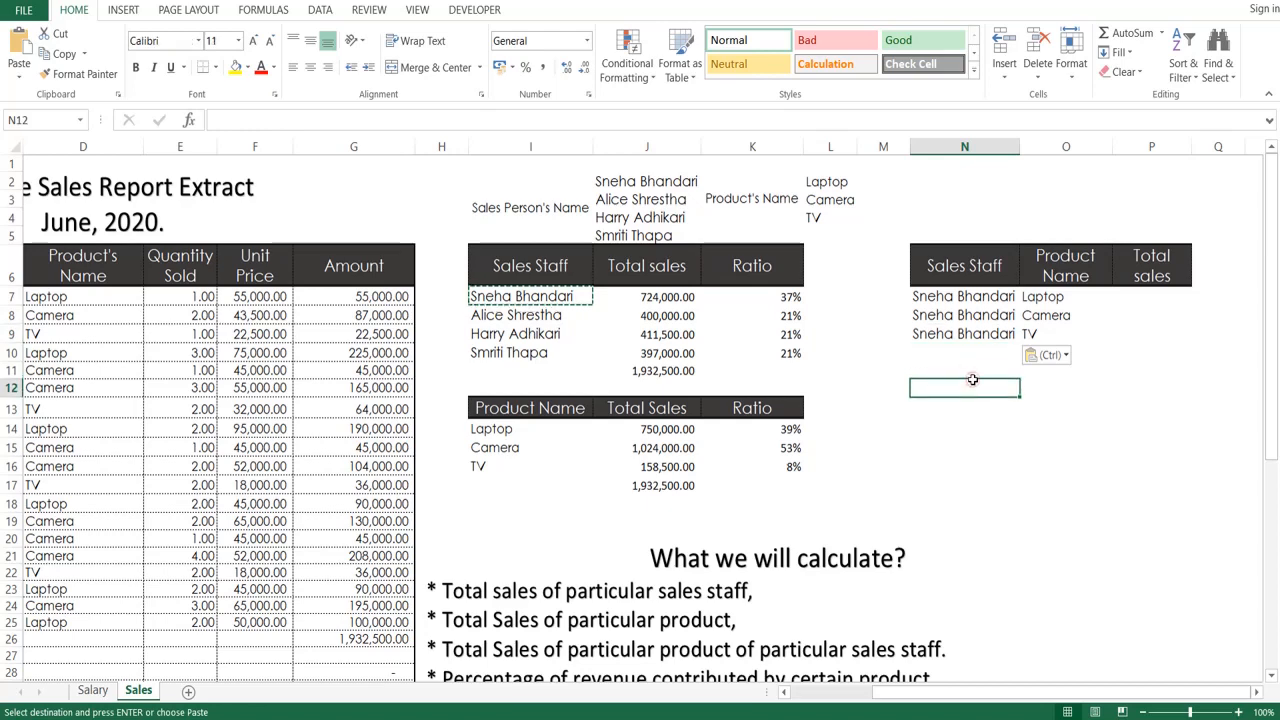
key("Escape")
Copy the three-product list in O7:O9 into O10:O12 for the second sales staff member.
left_click(1028, 295)
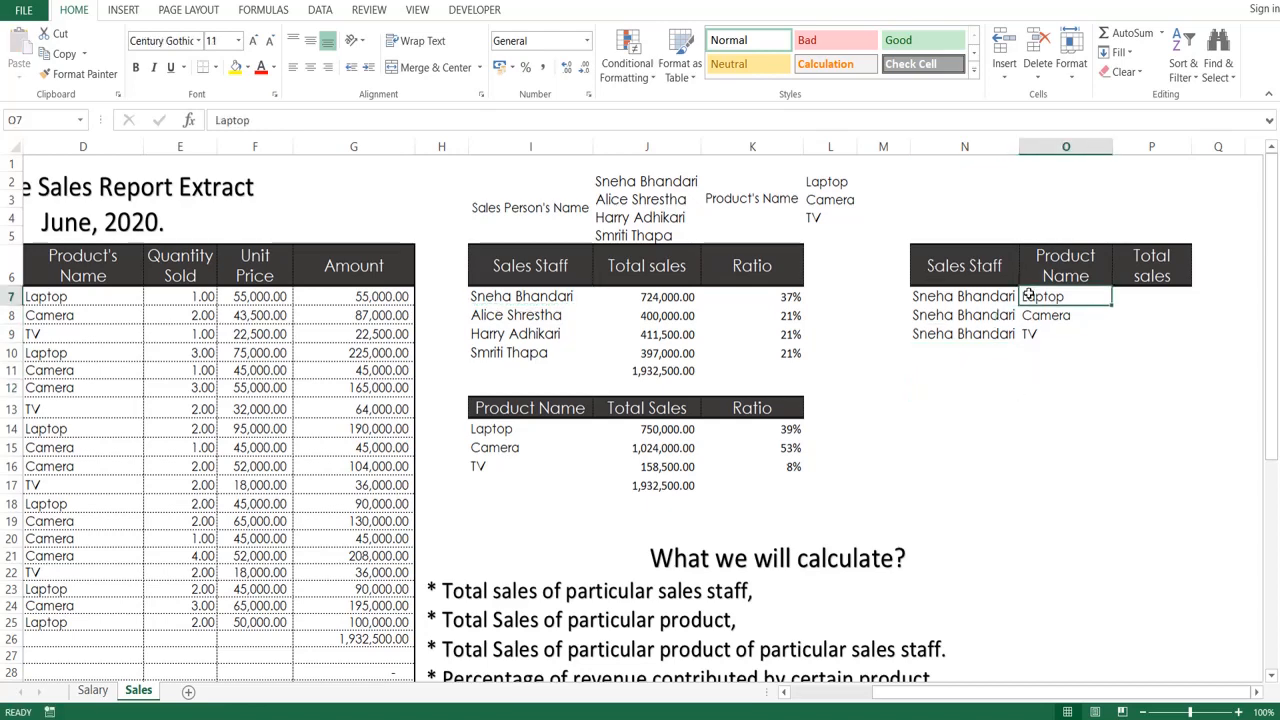
key("shift+Down")
key("shift+Down")
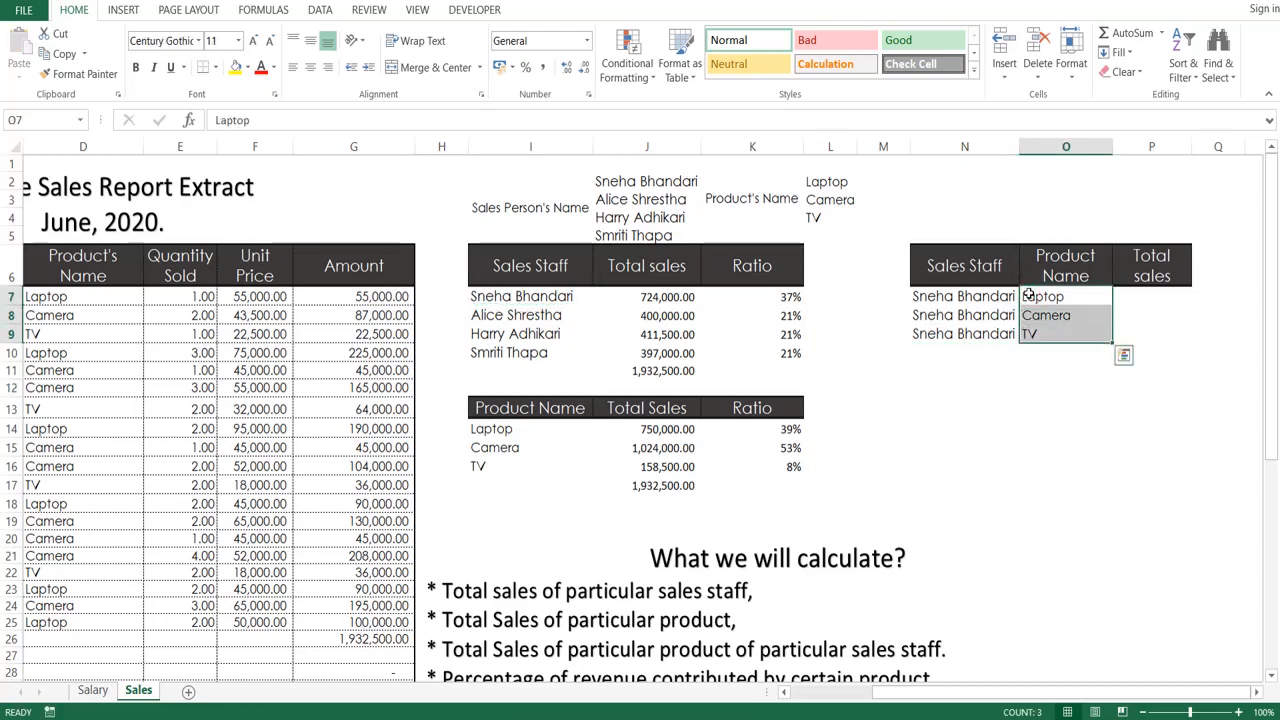
key("ctrl+c")
key("Down")
key("Down")
key("Down")
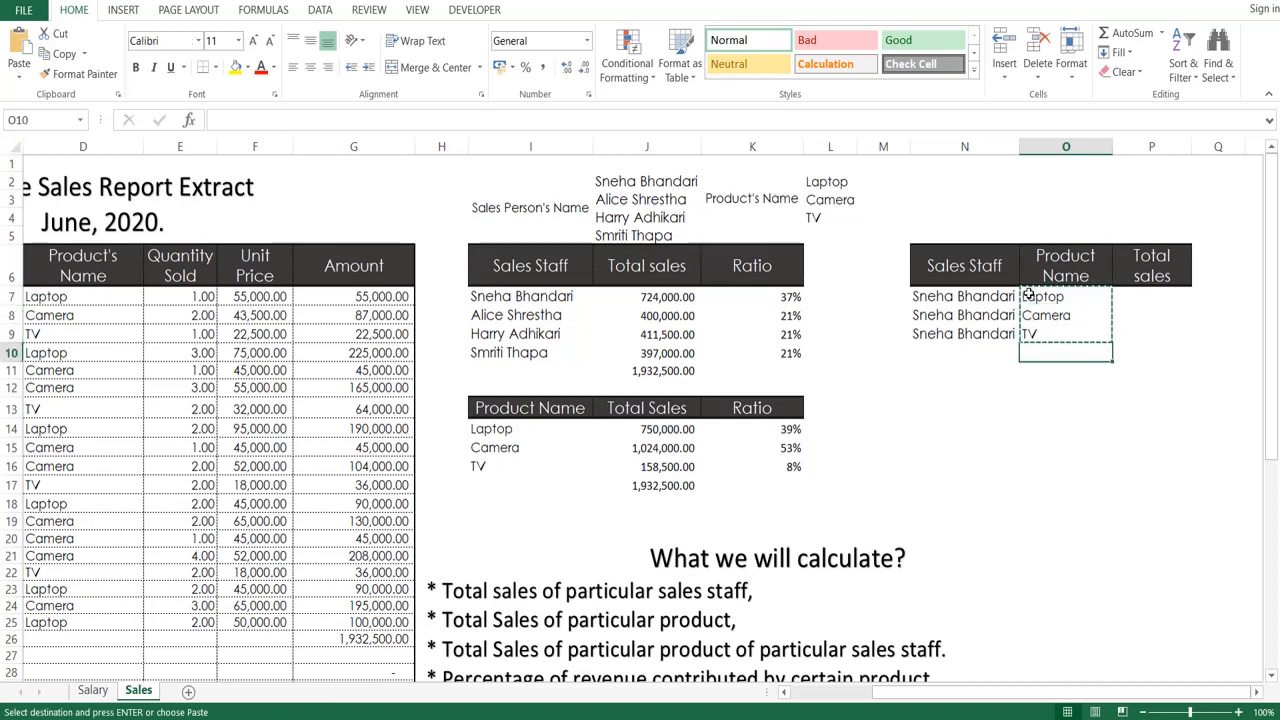
key("ctrl+v")
Paste the same Laptop, Camera and TV list into O13:O15 and O16:O18 for the remaining two staff members.
key("Down")
key("Down")
key("Down")
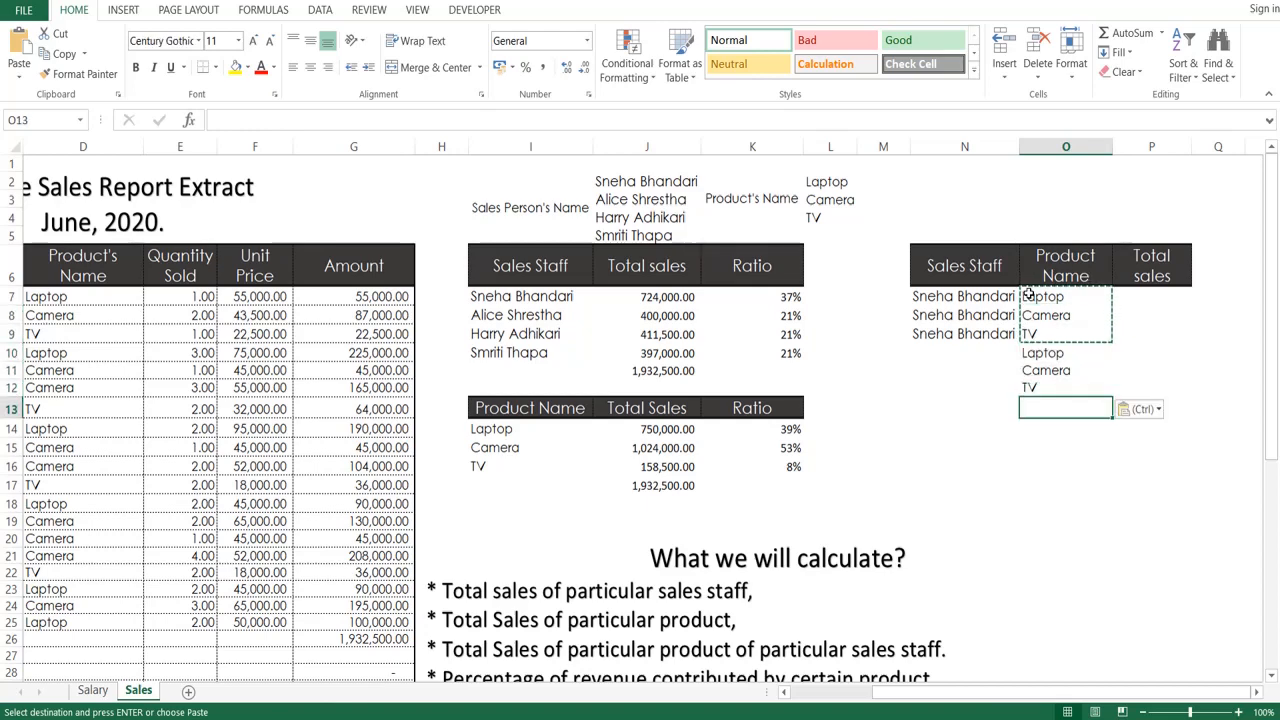
key("ctrl+v")
key("Down")
key("Down")
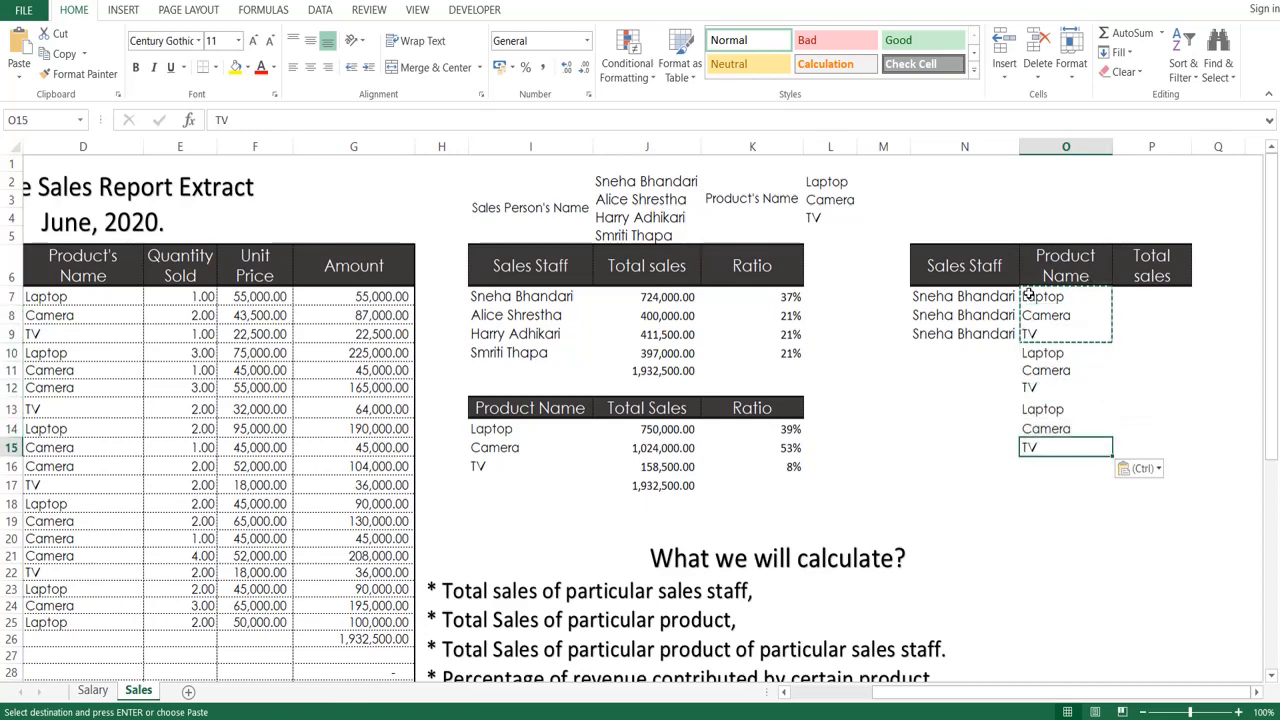
key("ctrl")
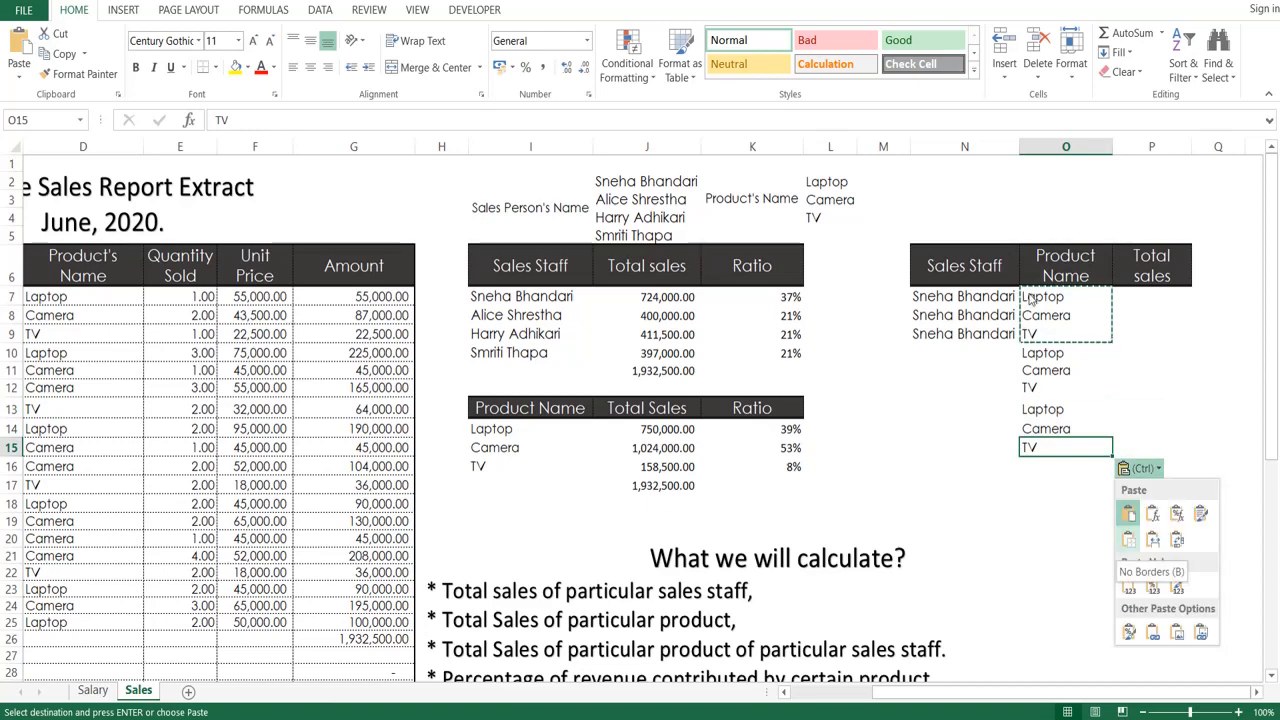
key("Escape")
key("Down")
key("ctrl+v")
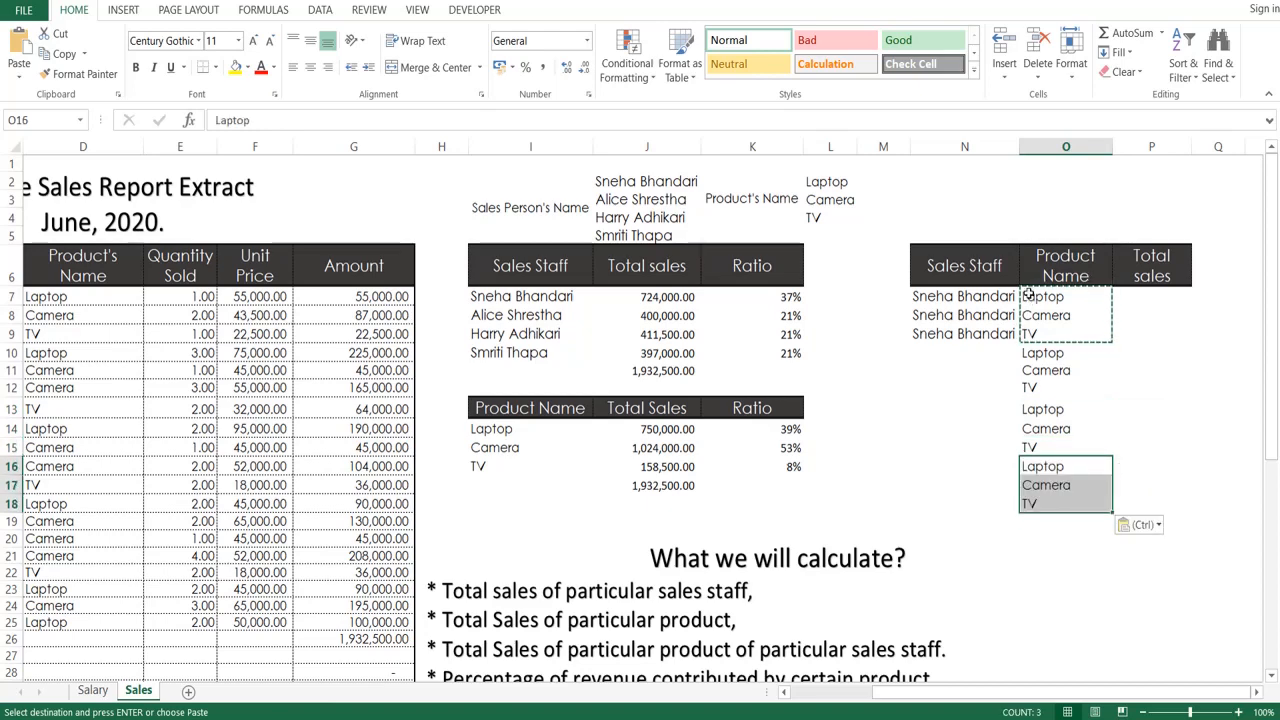
key("Up")
key("Up")
key("Up")
key("Up")
key("Up")
key("Up")
key("Escape")
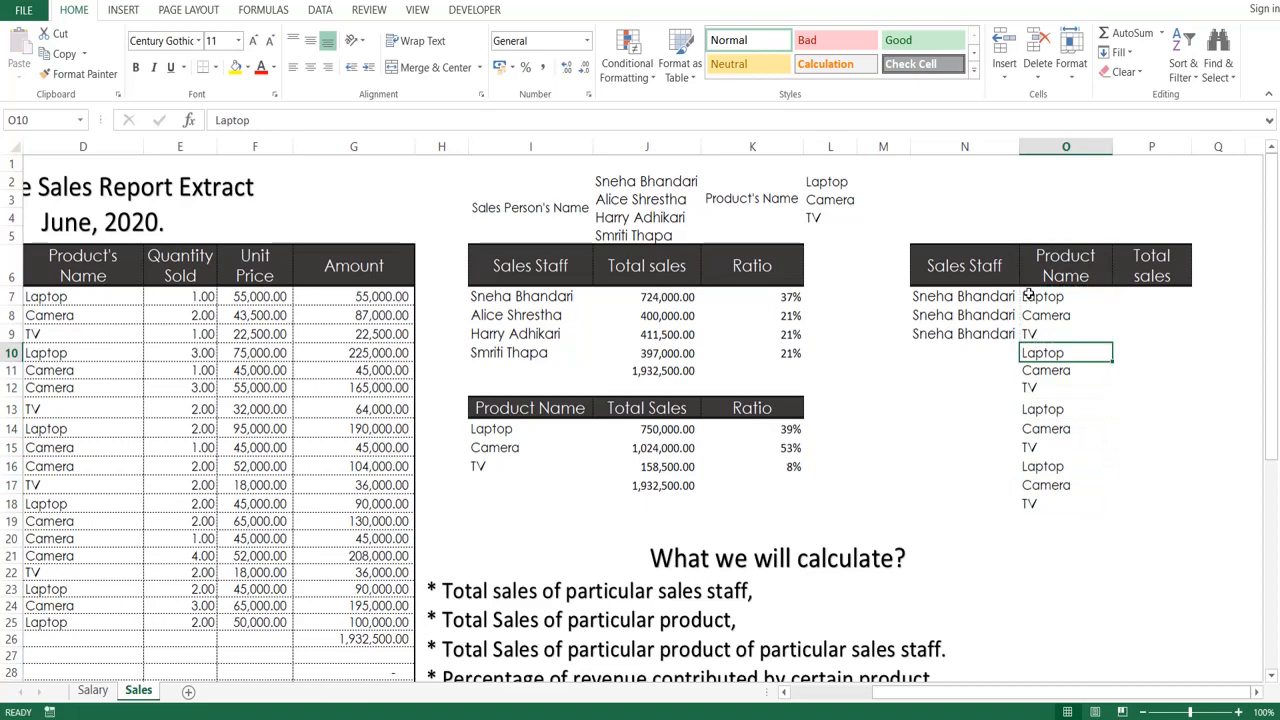
Copy the second sales staff name from I8 into N10:N12.
left_click(521, 314)
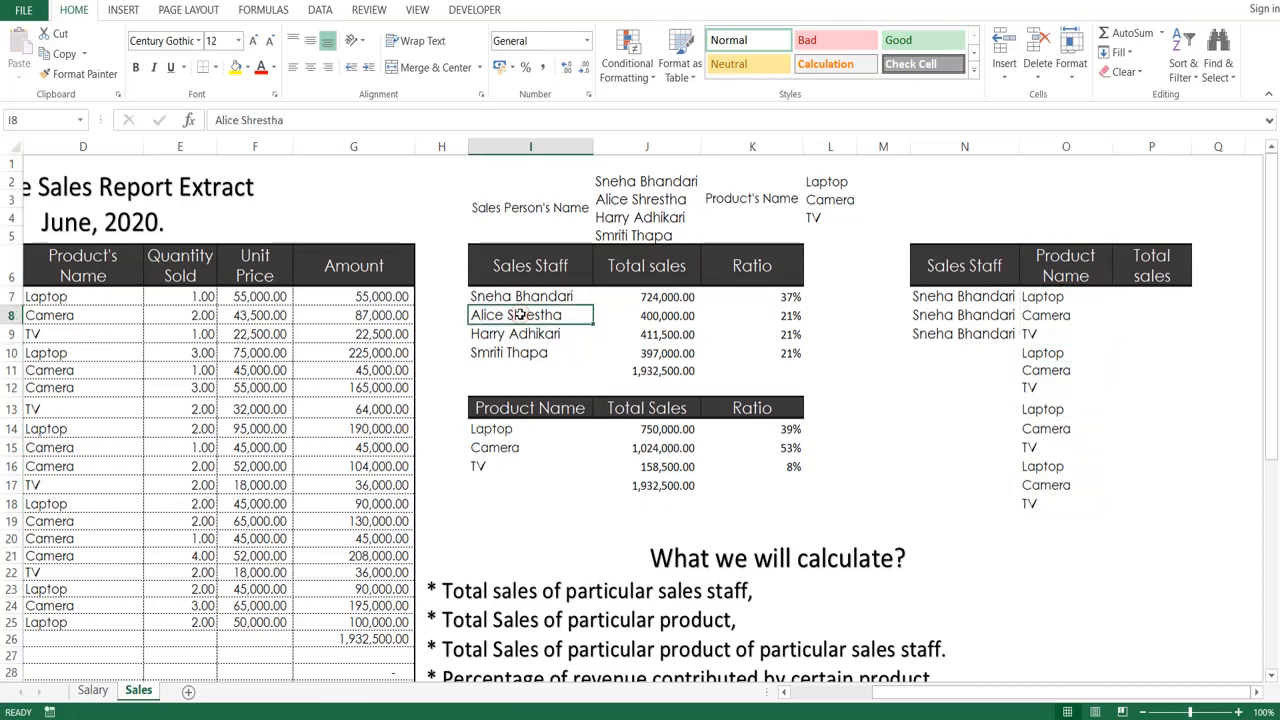
key("ctrl+c")
key("Right")
key("Right")
key("Right")
key("Right")
key("Right")
key("Down")
key("Down")
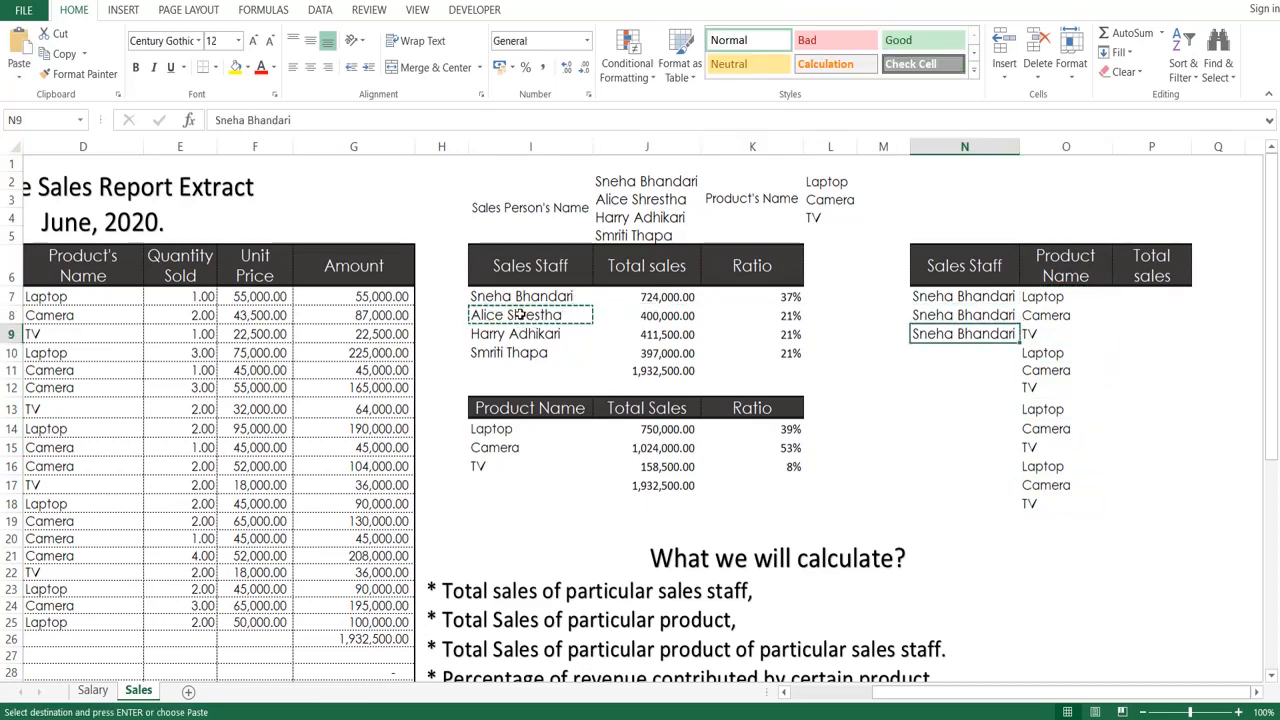
key("shift+Down")
key("shift+Down")
key("shift+Down")
key("shift+Up")
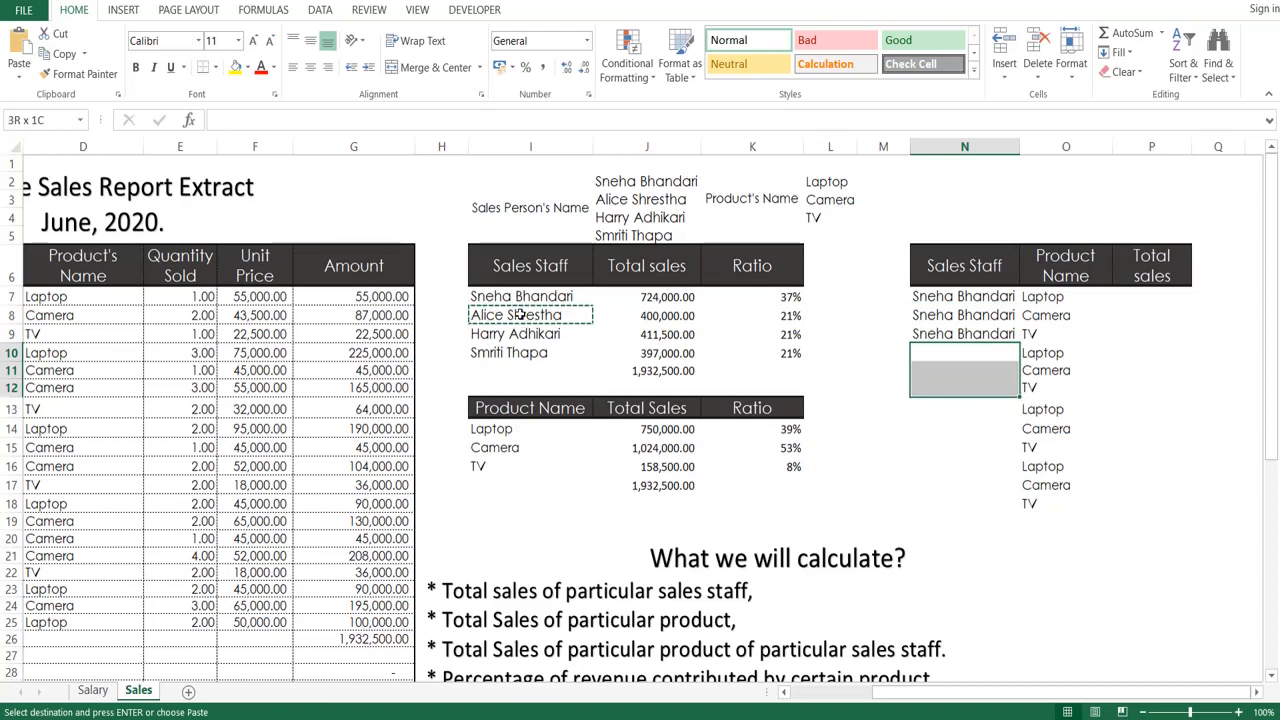
key("ctrl+v")
type("`")
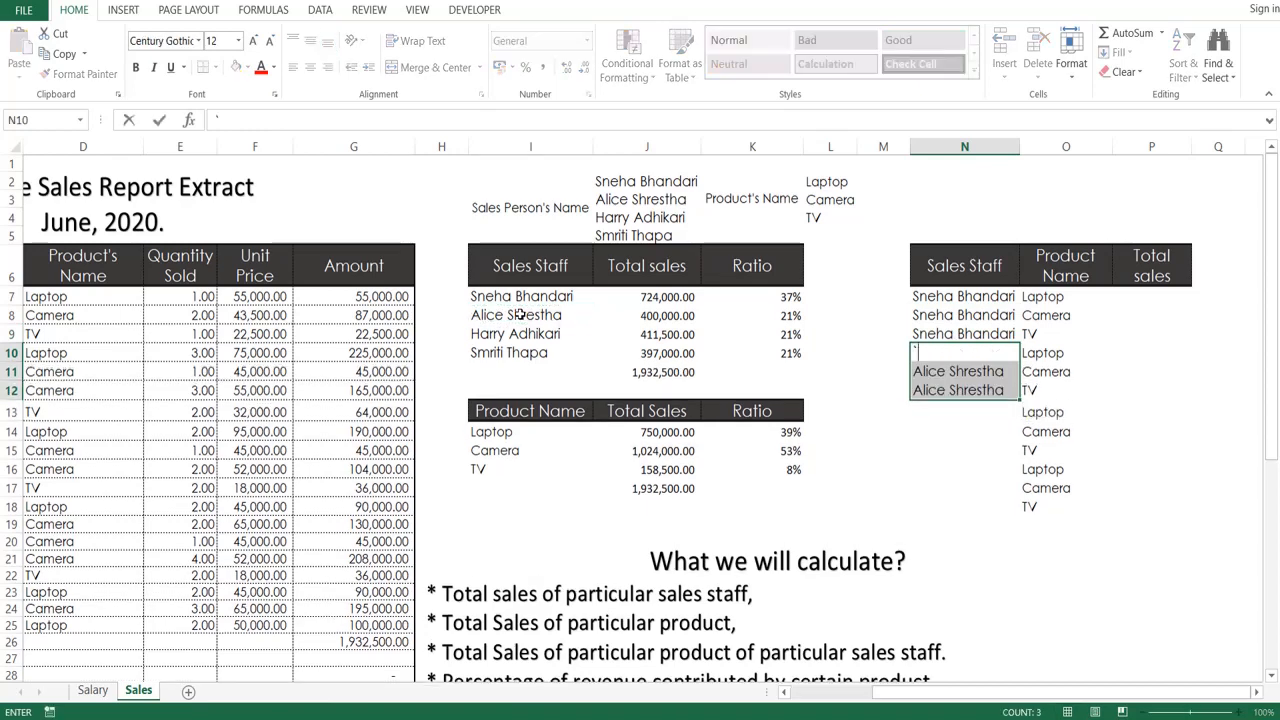
key("Escape")
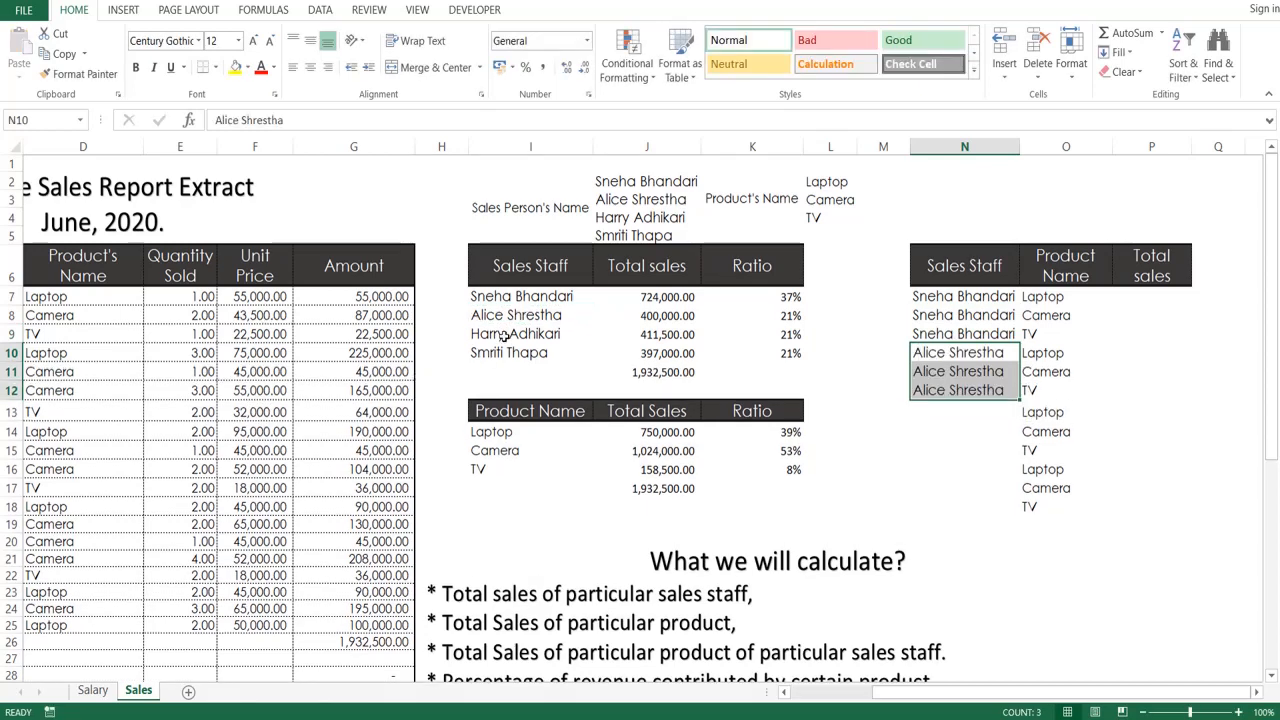
Copy the third sales staff name from I9 into N13:N15.
left_click(505, 337)
key("ctrl+c")
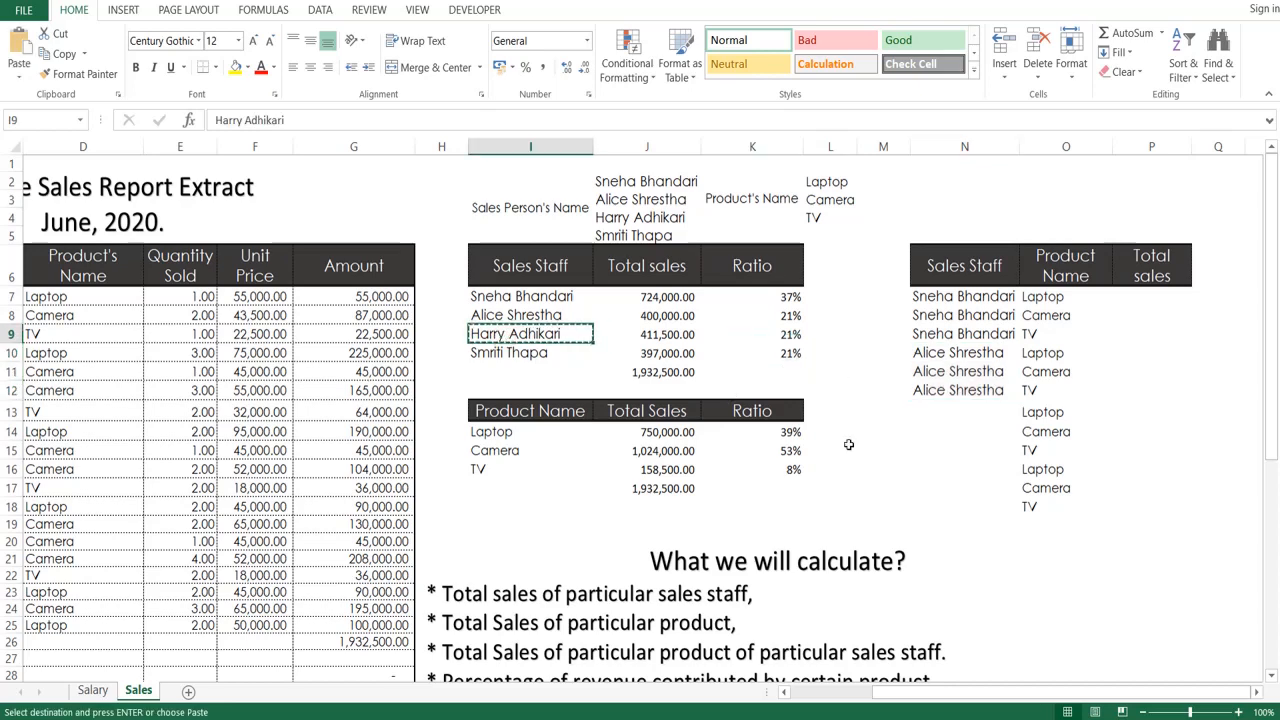
left_click(958, 404)
key("shift+Down")
key("shift+Down")
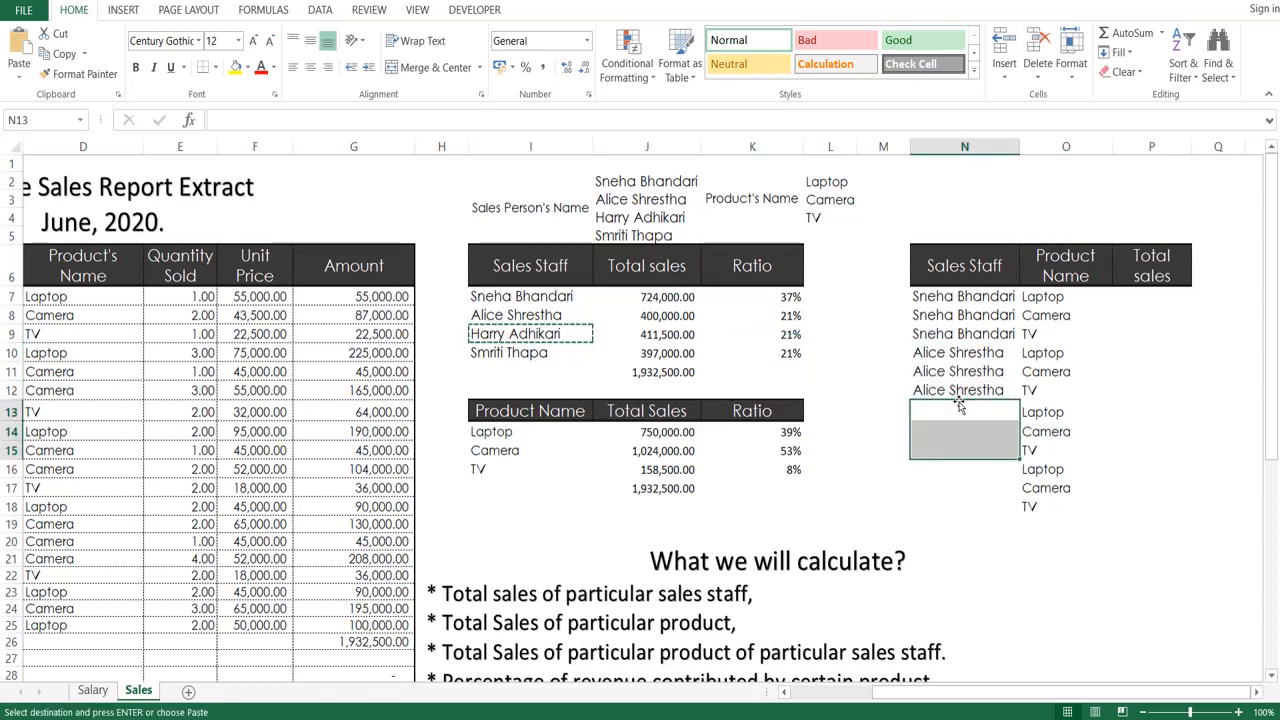
key("ctrl+v")
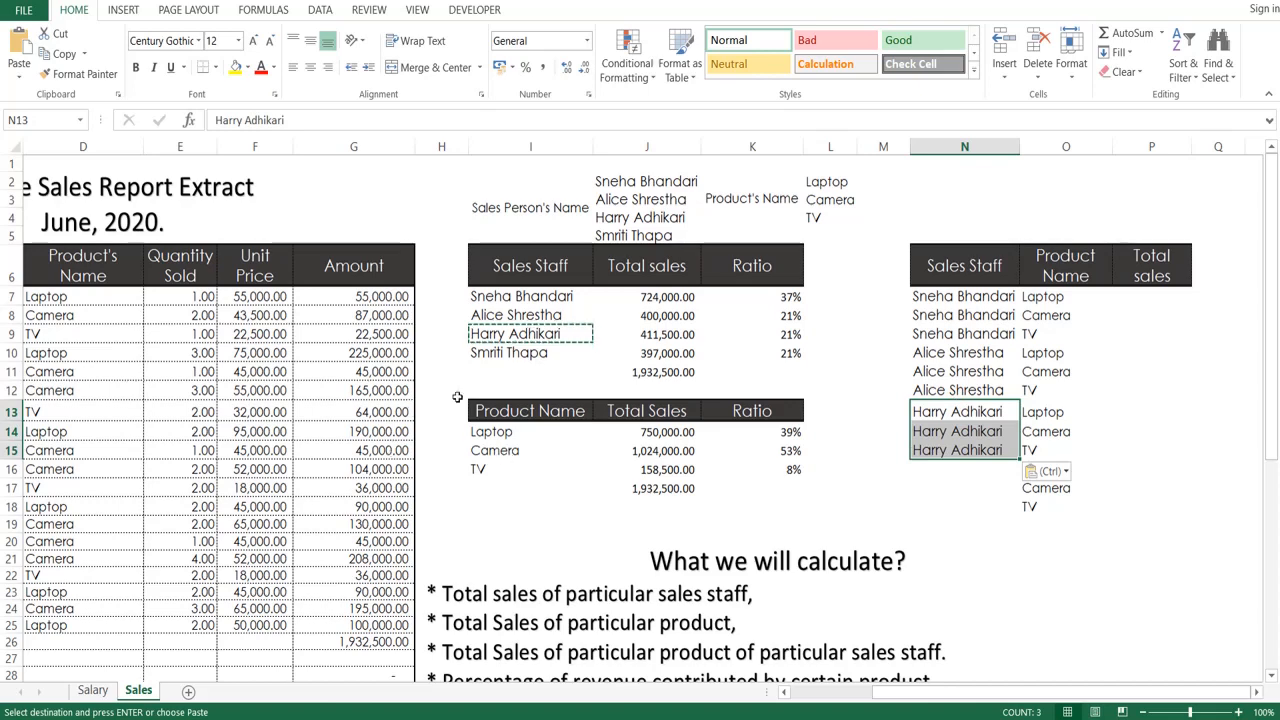
Copy the fourth sales staff name from I10 into N16:N18.
left_click(503, 353)
key("ctrl+c")
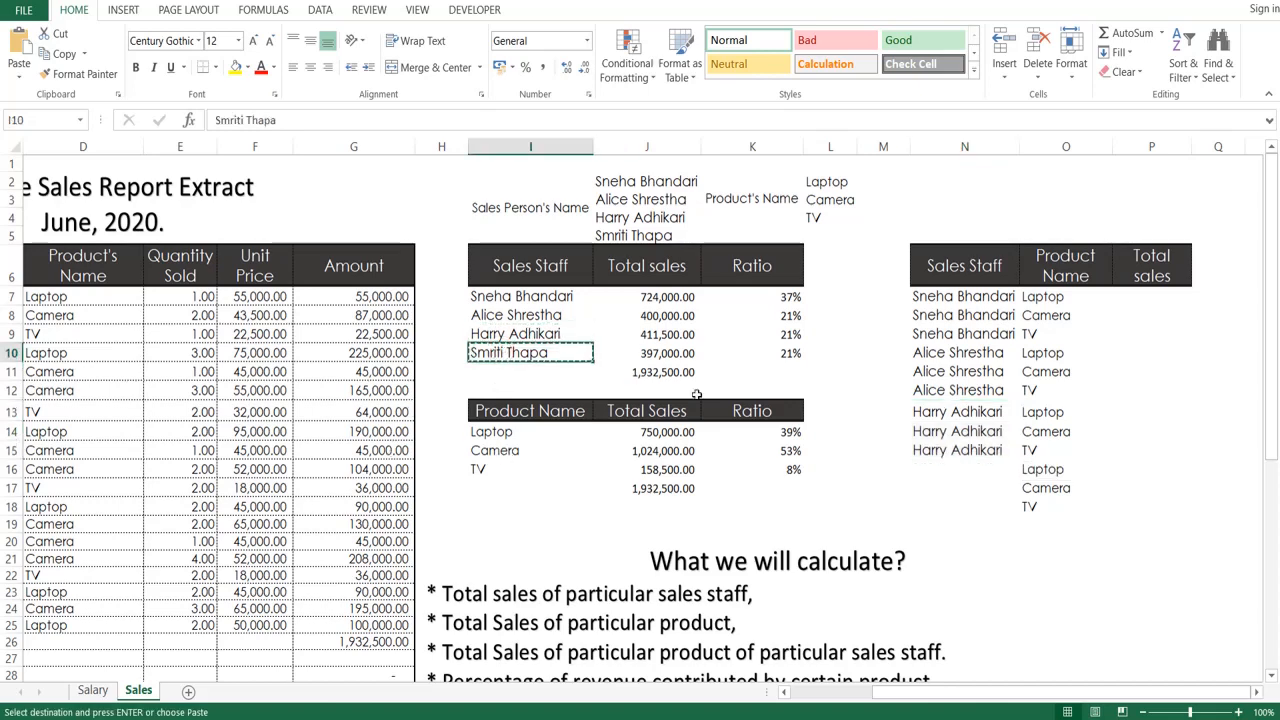
left_click(986, 468)
key("shift+Down")
key("shift+Down")
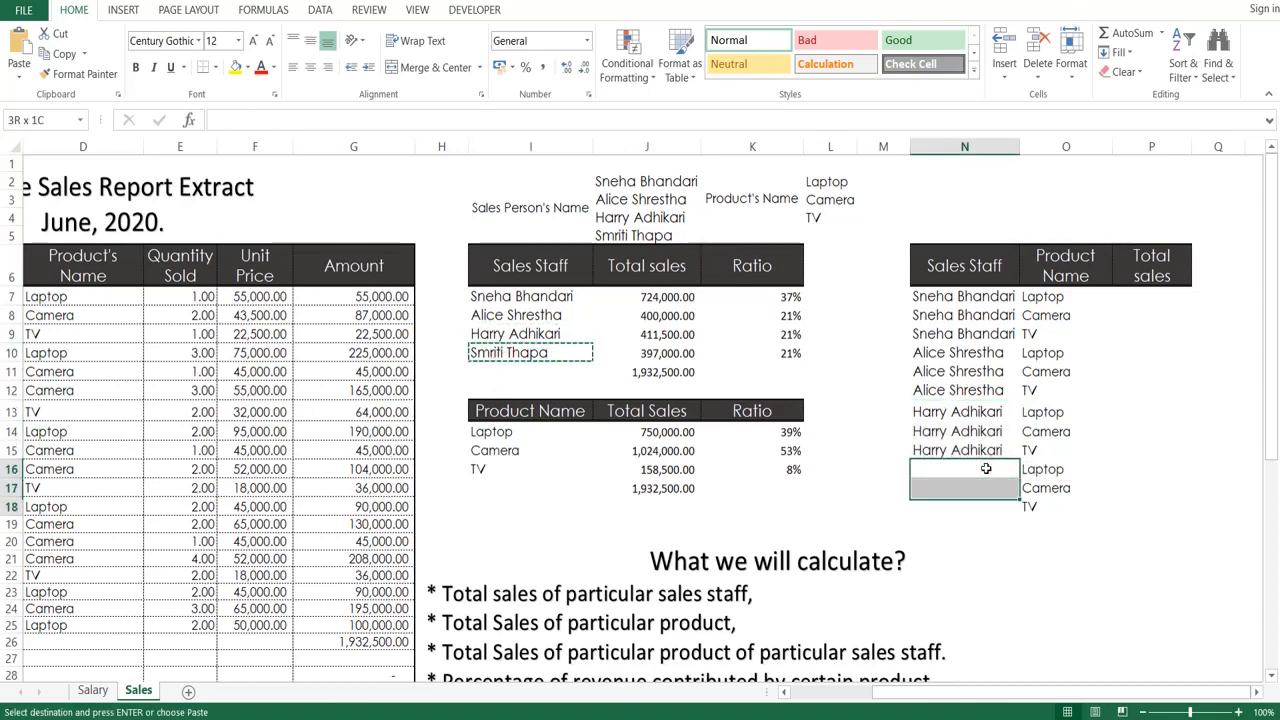
key("ctrl+v")
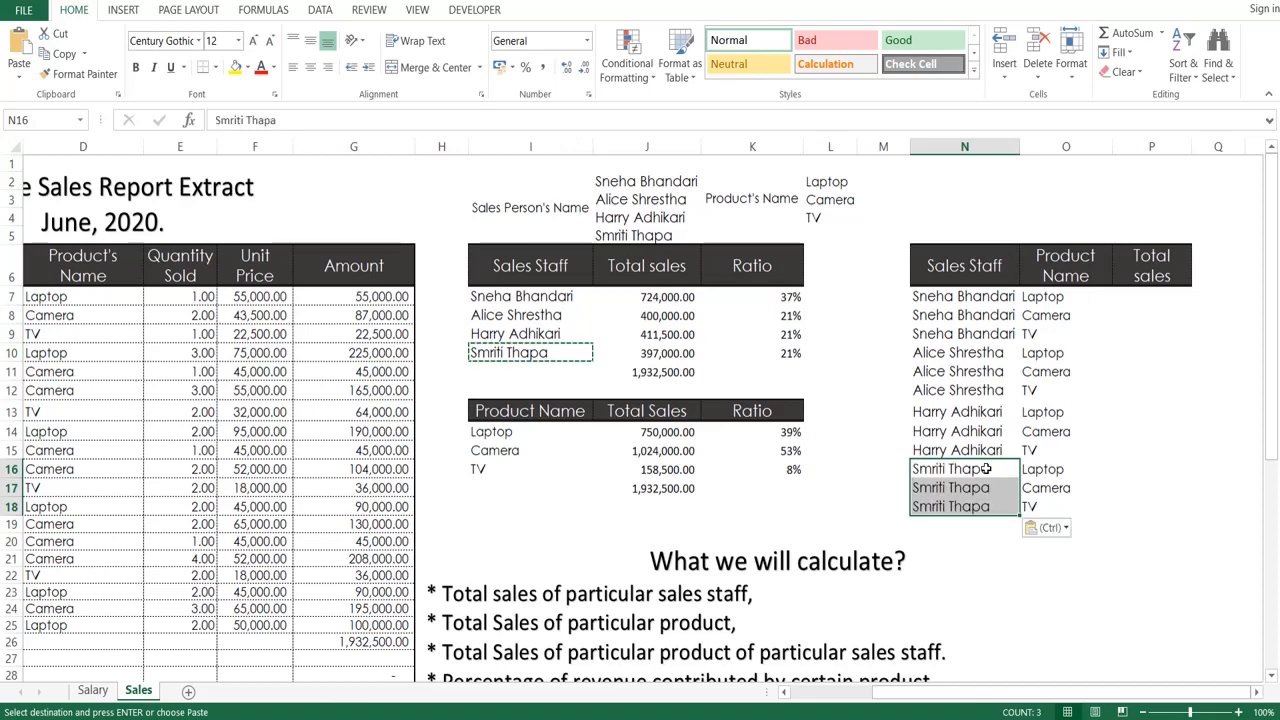
key("Escape")
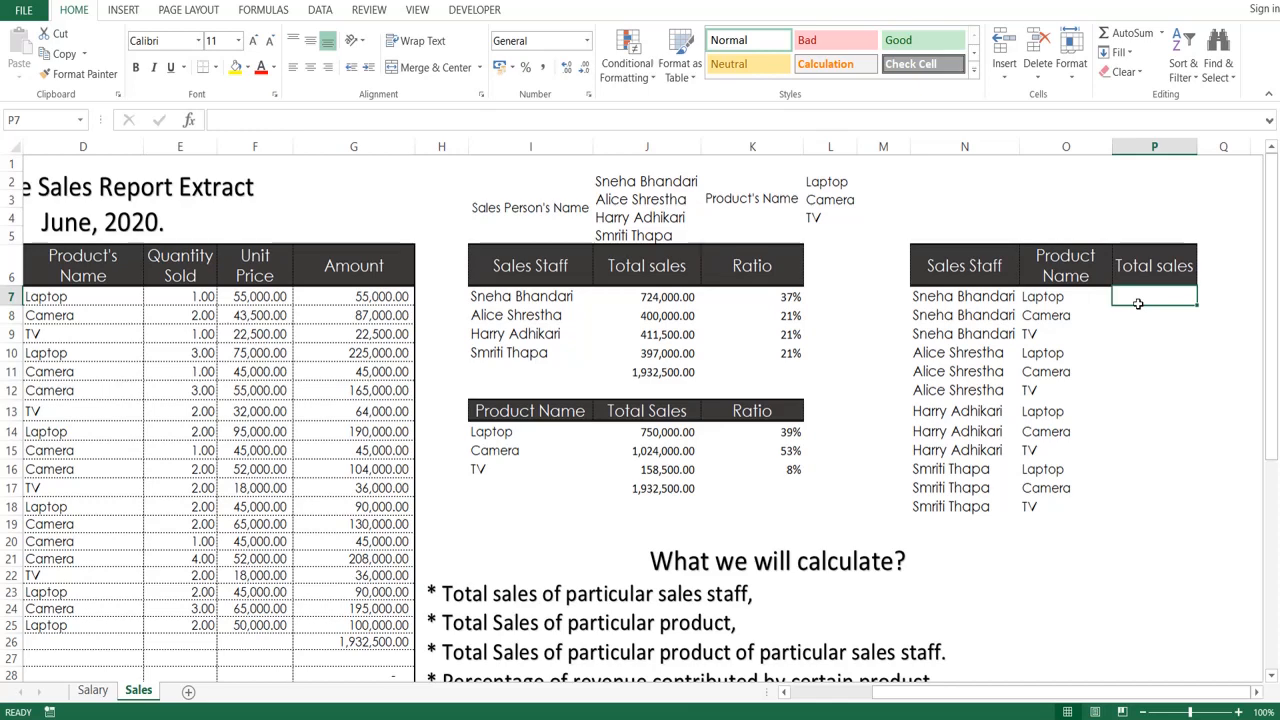
Start a SUMIFS formula in P7 that sums column G, with column C matched to the staff name in N7 as first criterion.
type("=S")
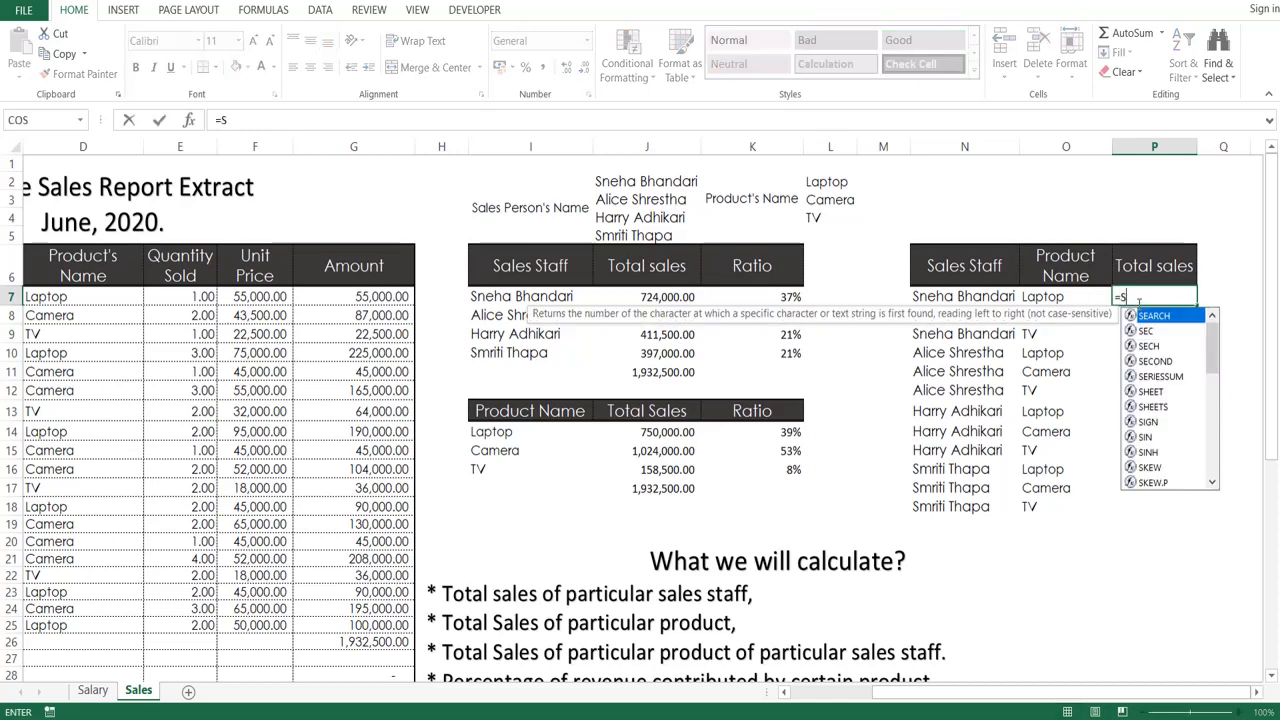
type("UMIFS(")
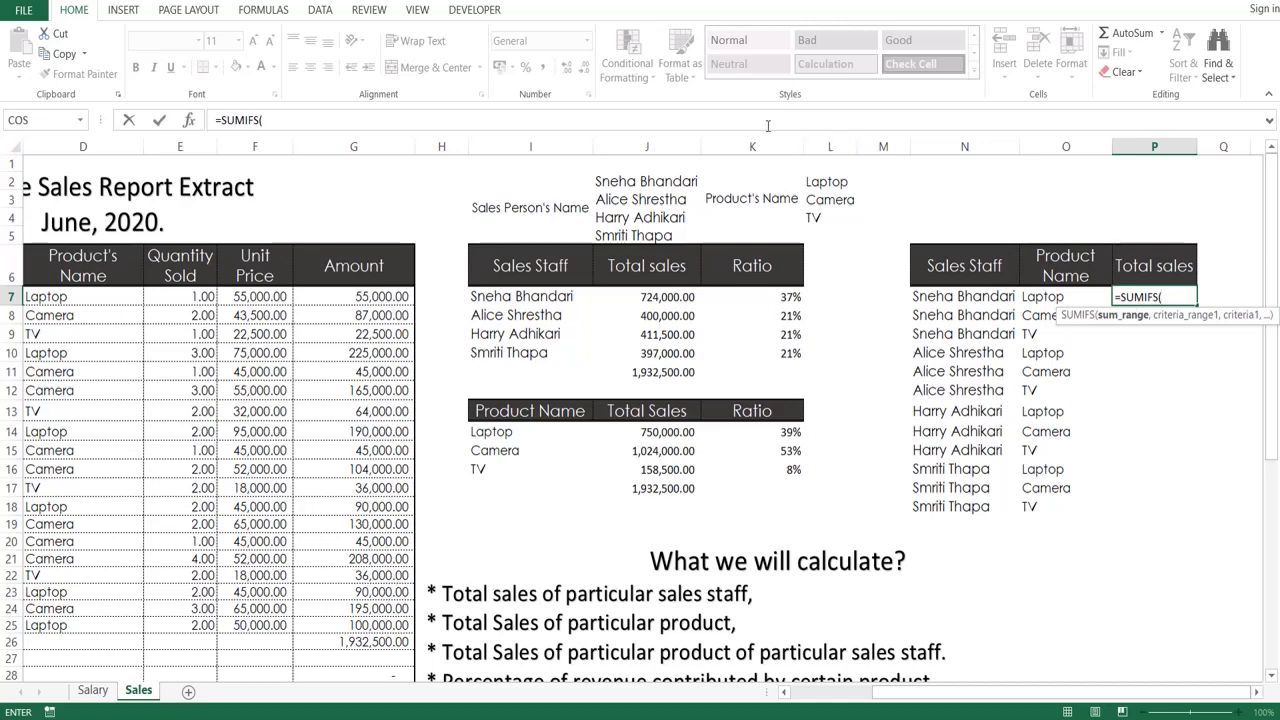
left_click(376, 146)
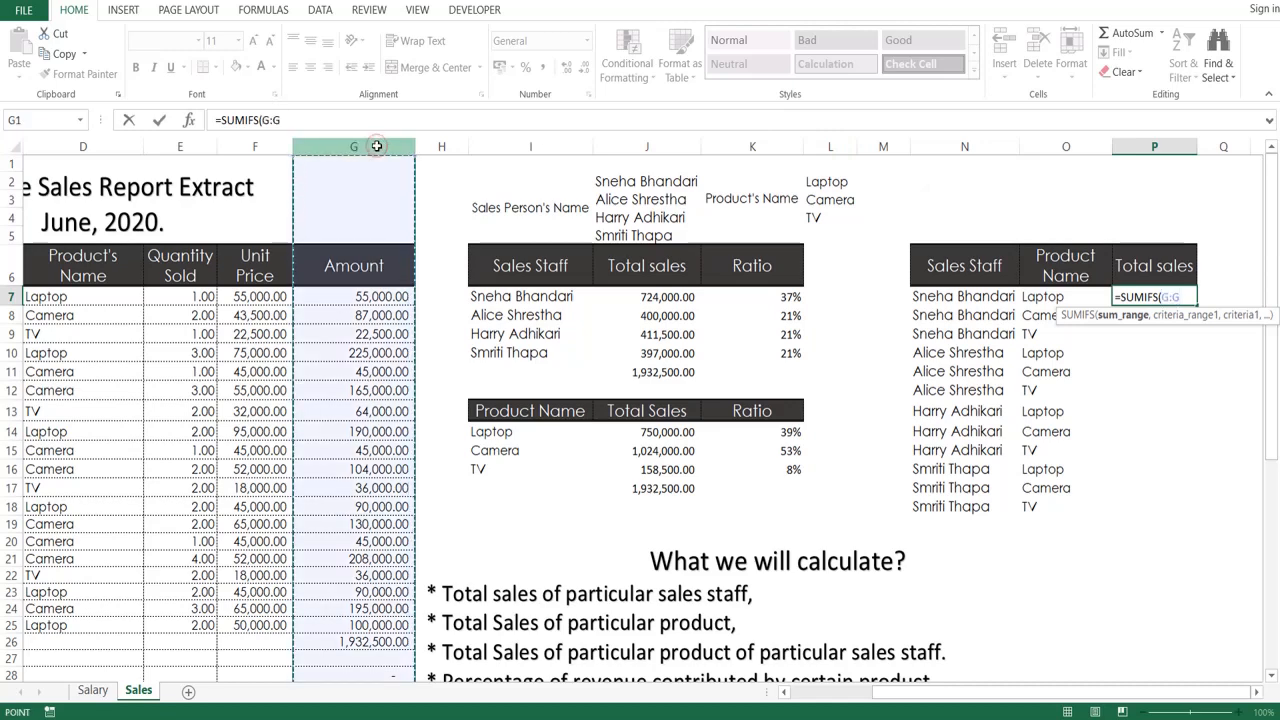
type(",")
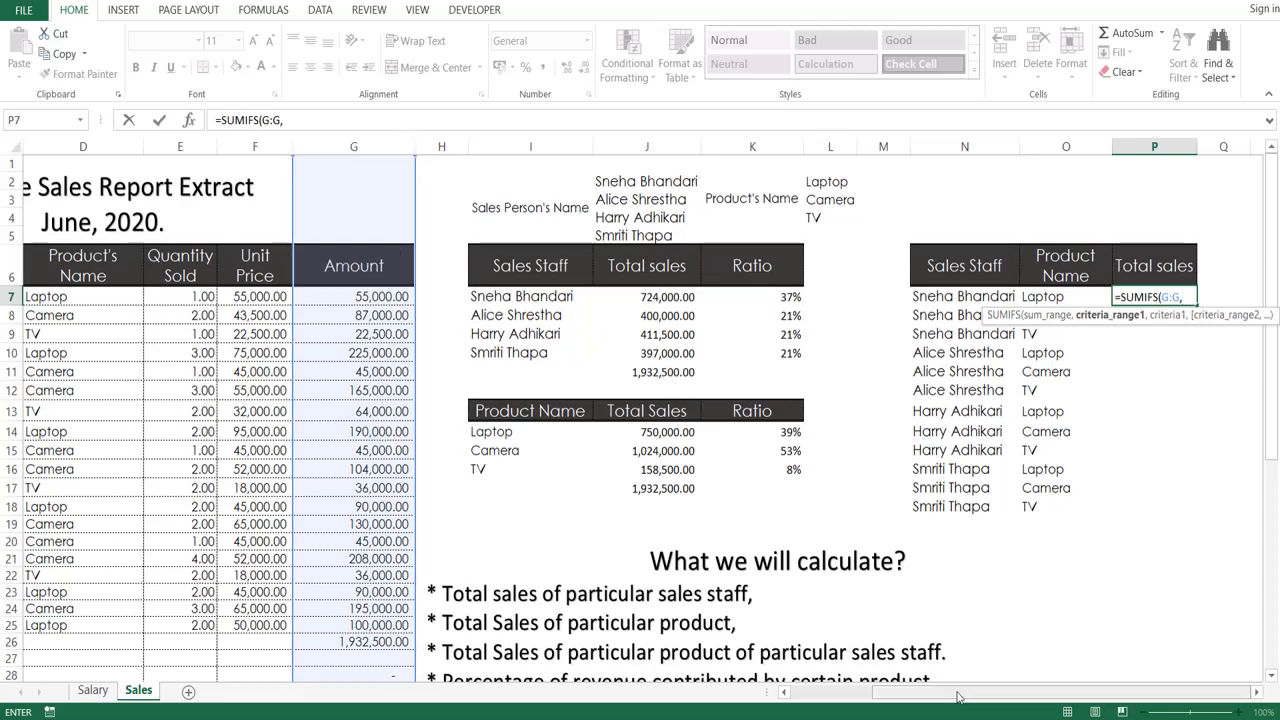
left_click_drag(965, 693, 866, 708)
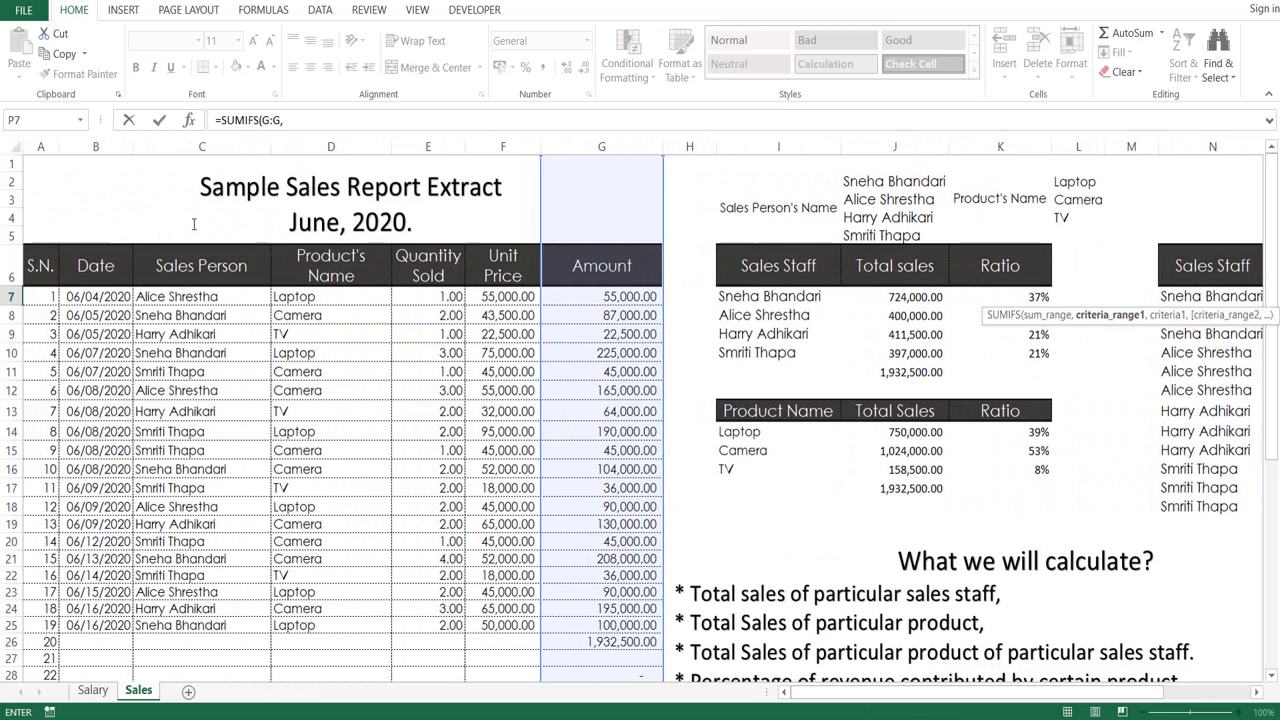
left_click(210, 152)
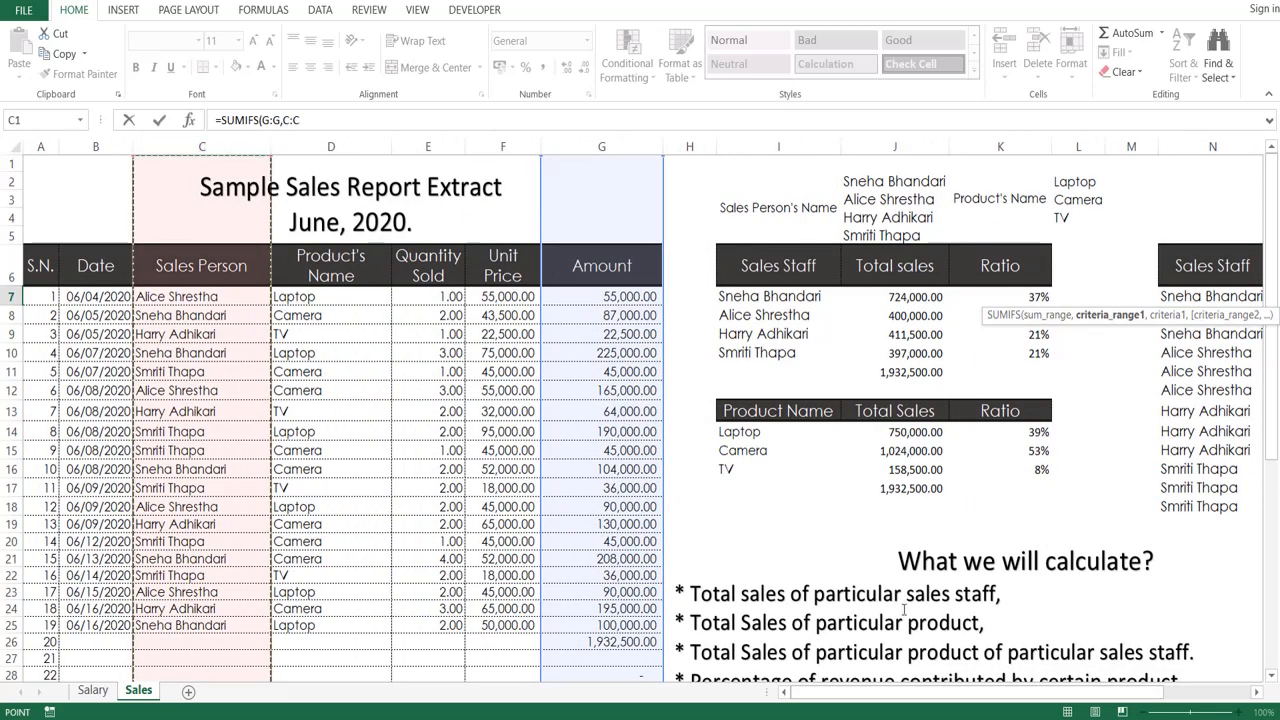
left_click_drag(945, 694, 970, 695)
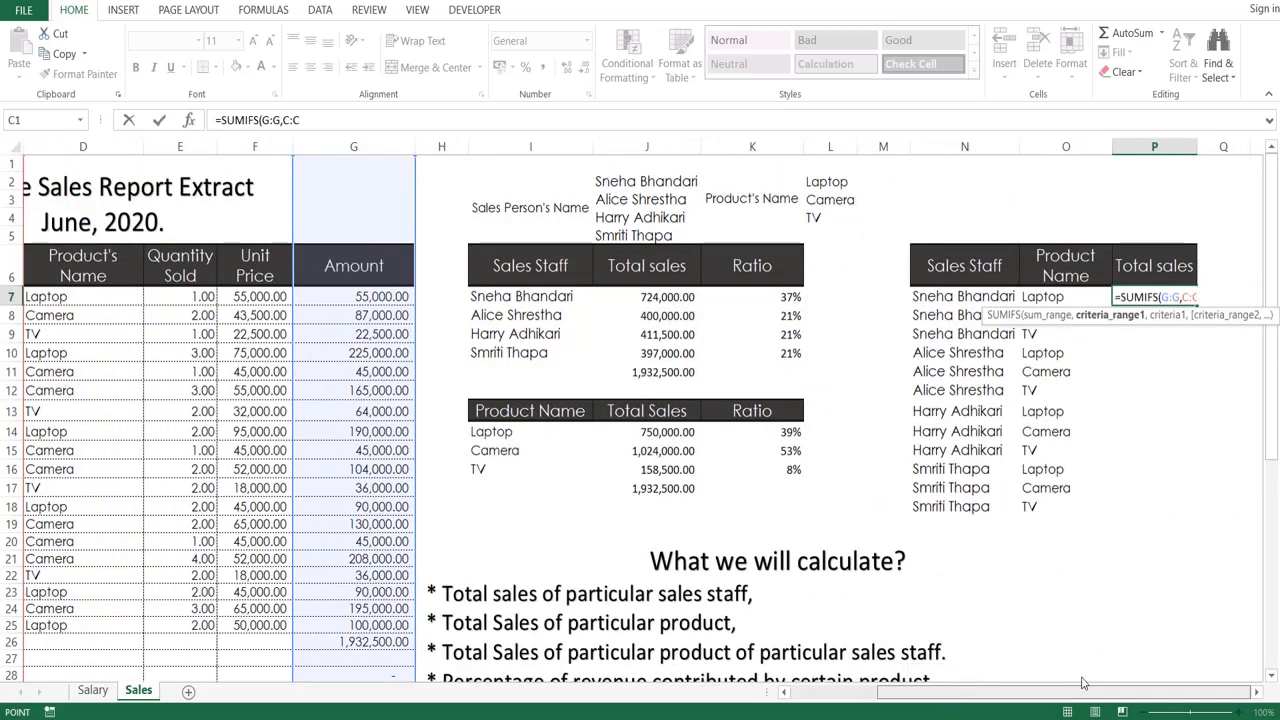
type(",")
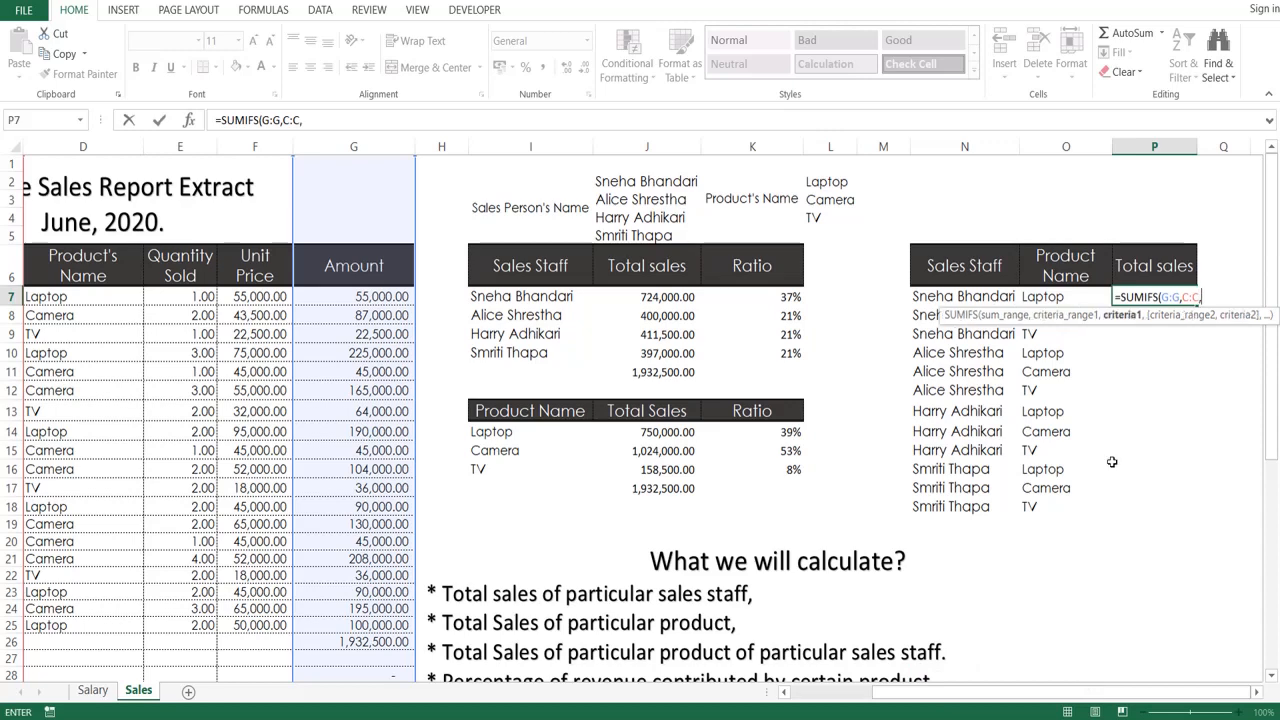
left_click(978, 297)
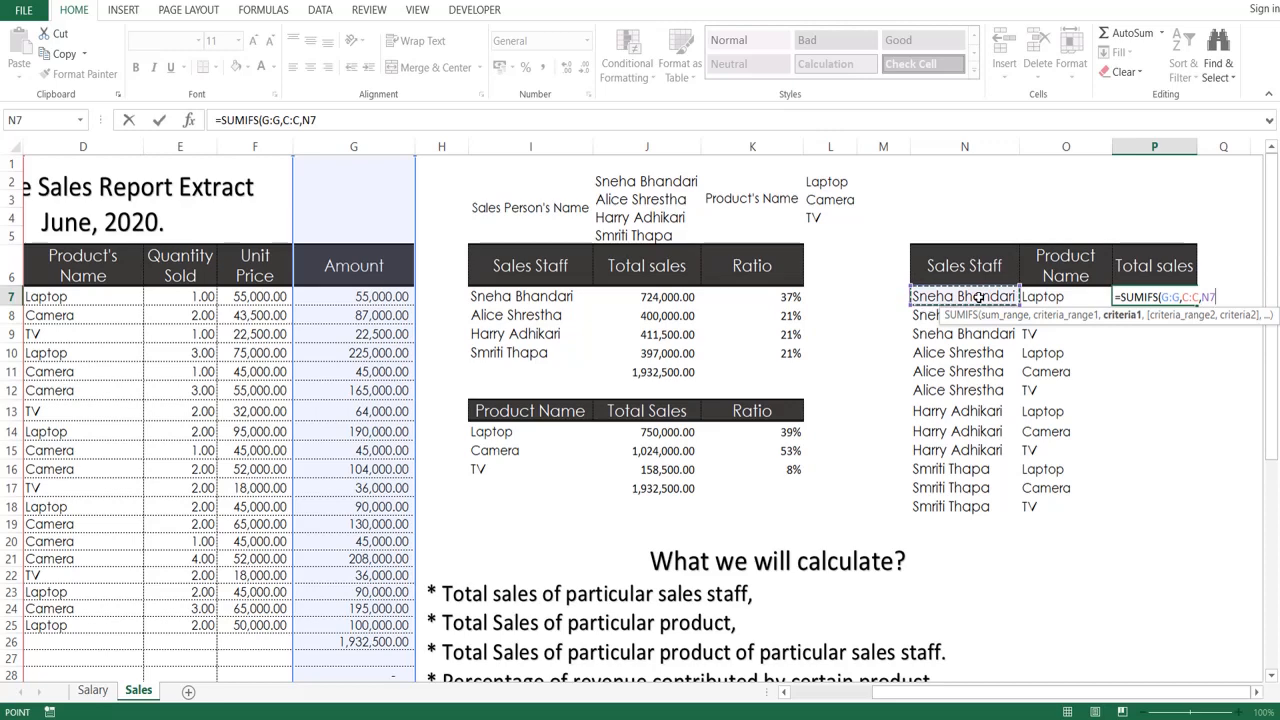
type(",")
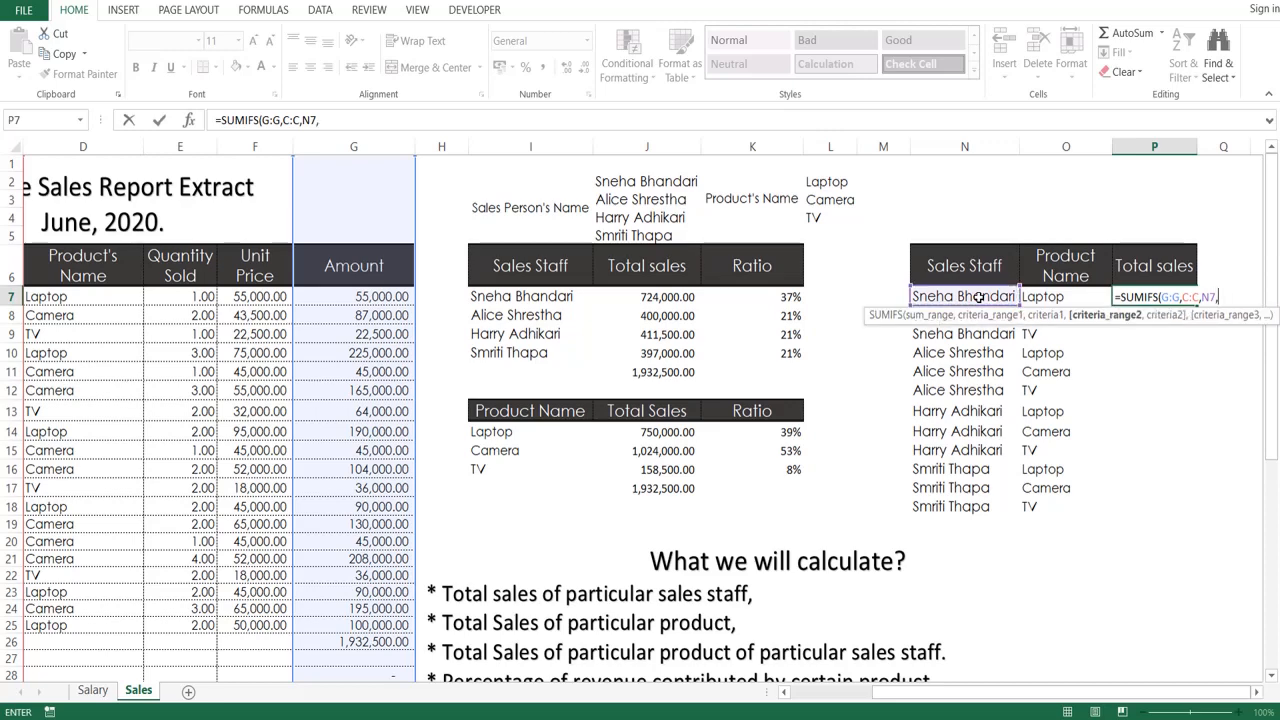
Complete the P7 SUMIFS formula with column D matched to the product in O7 as second criterion.
left_click(100, 146)
type(",")
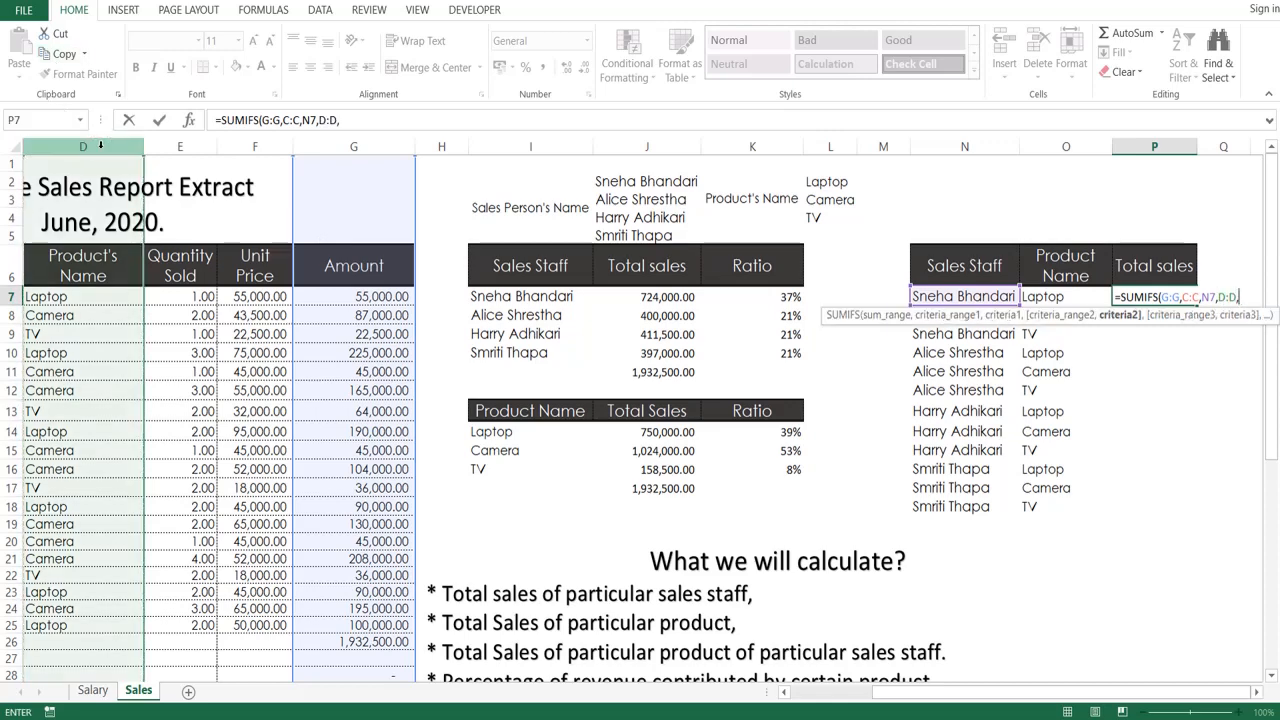
left_click(1057, 297)
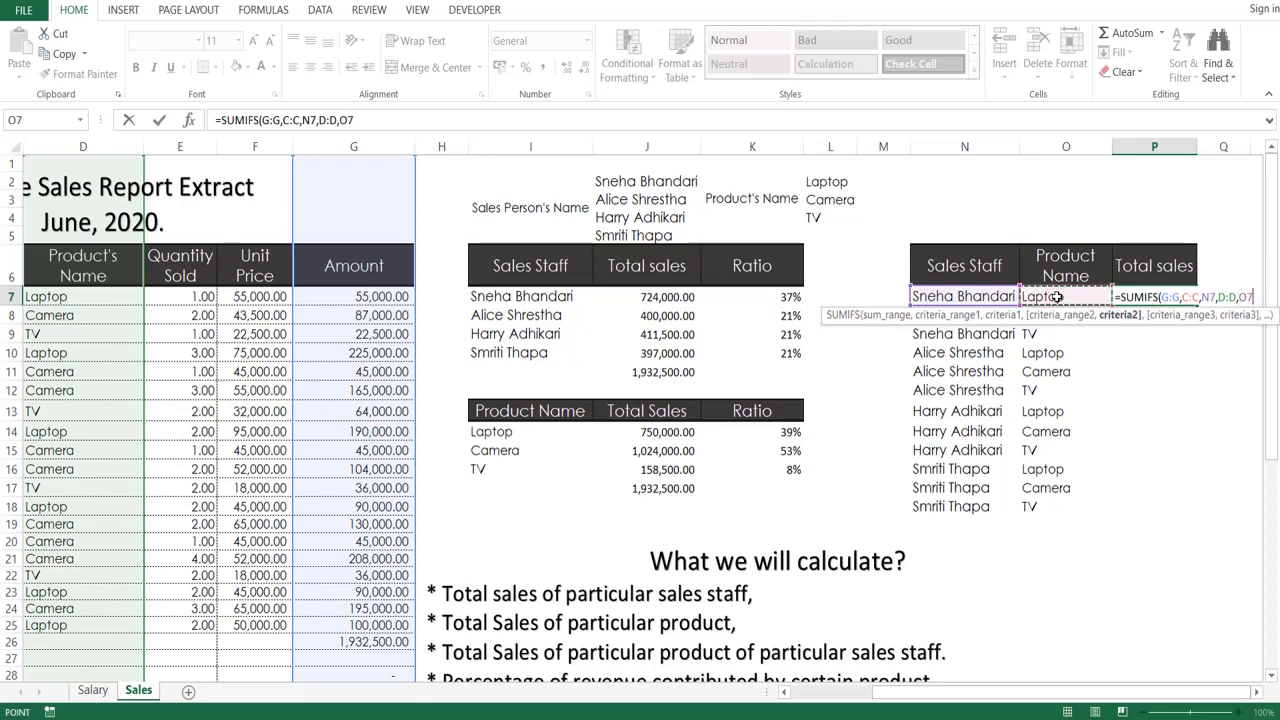
type(")")
key("Return")
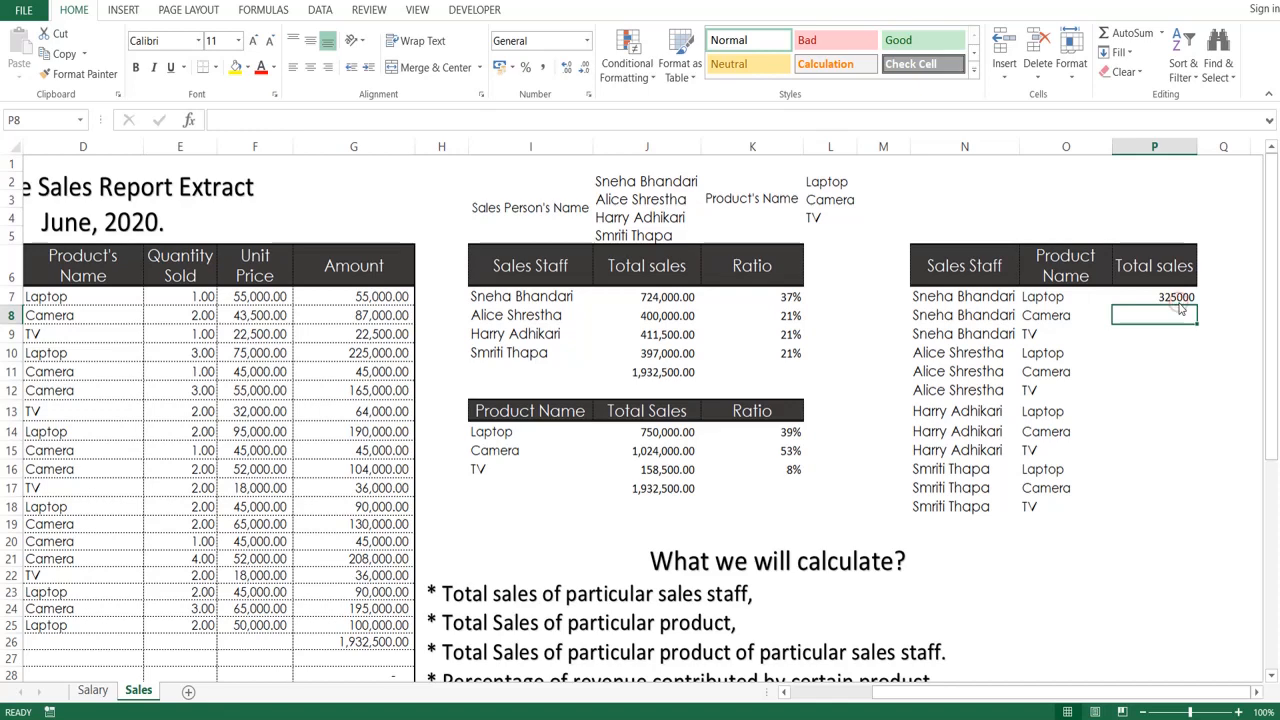
Fill the SUMIFS formula from P7 down to P18 and apply the comma number format to the range.
left_click(640, 489)
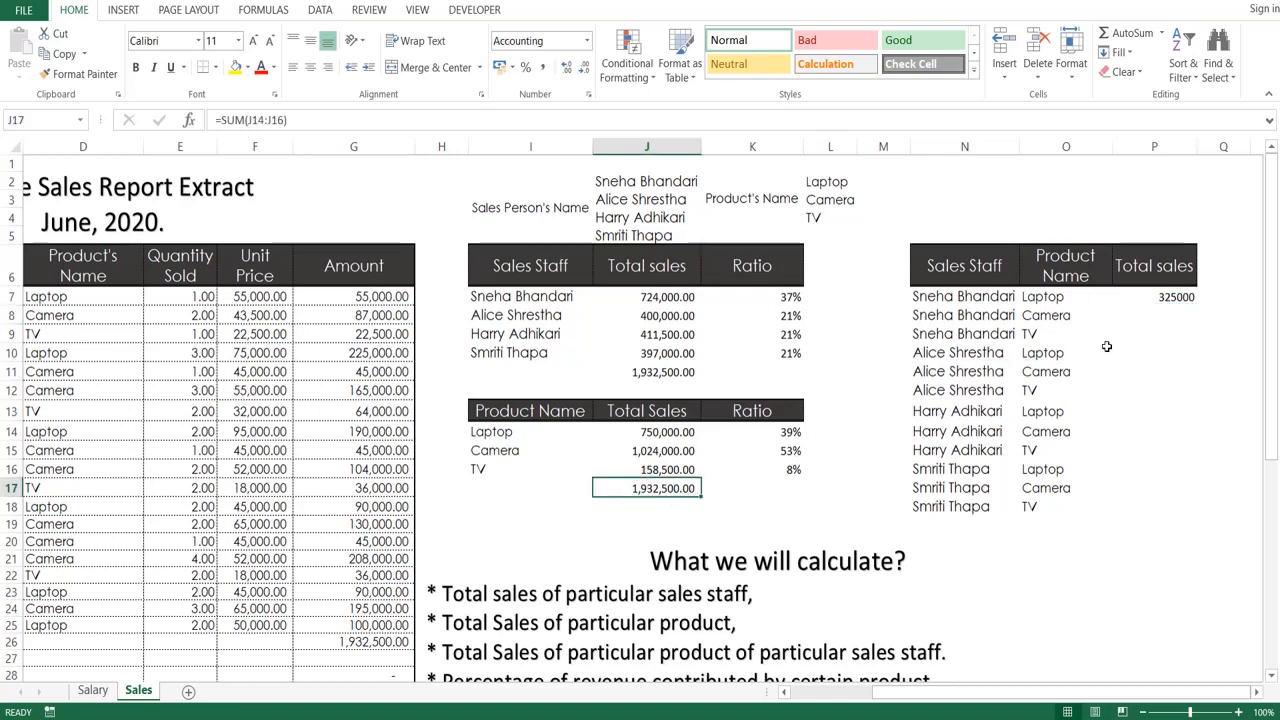
left_click(1178, 296)
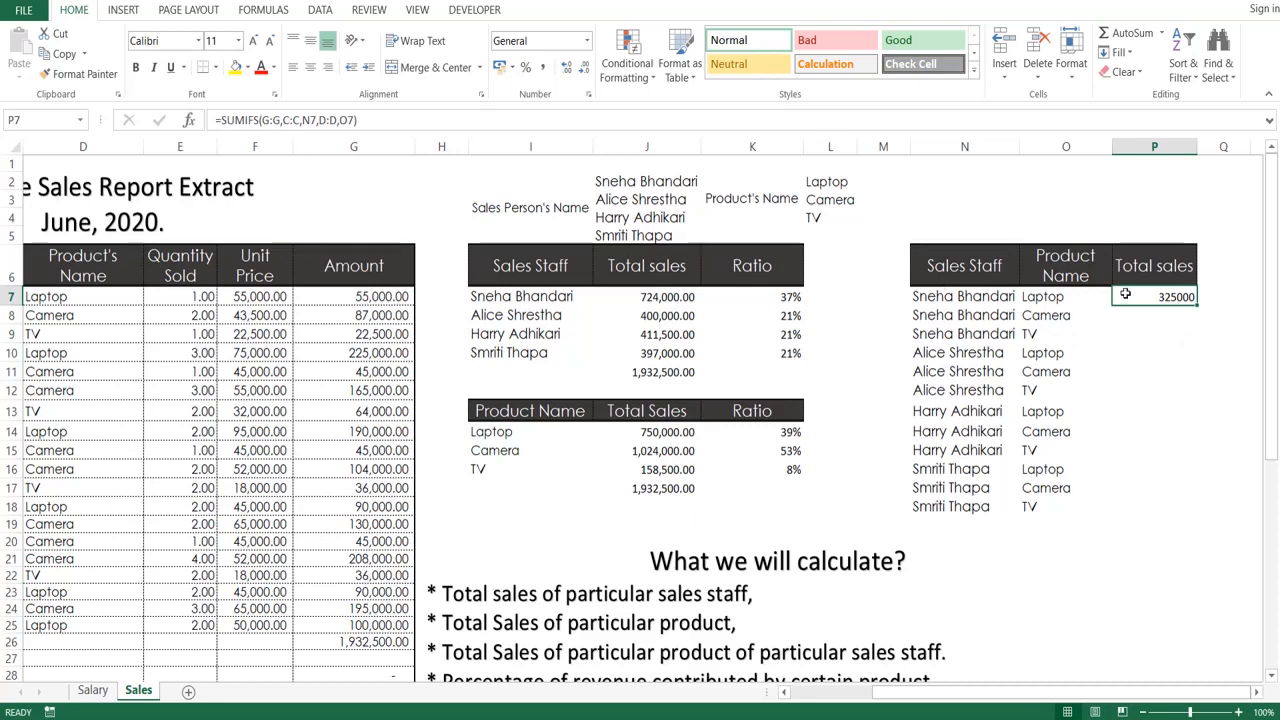
left_click_drag(1196, 305, 1190, 512)
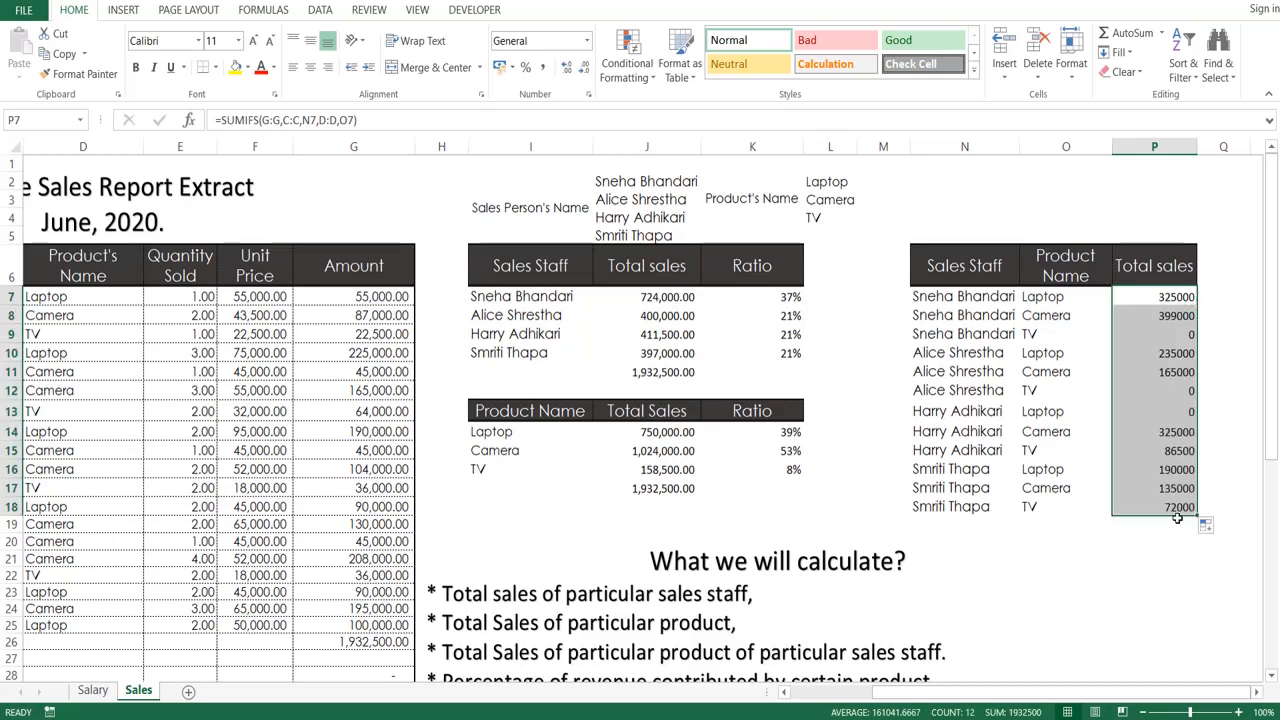
key("alt+h")
key("k")
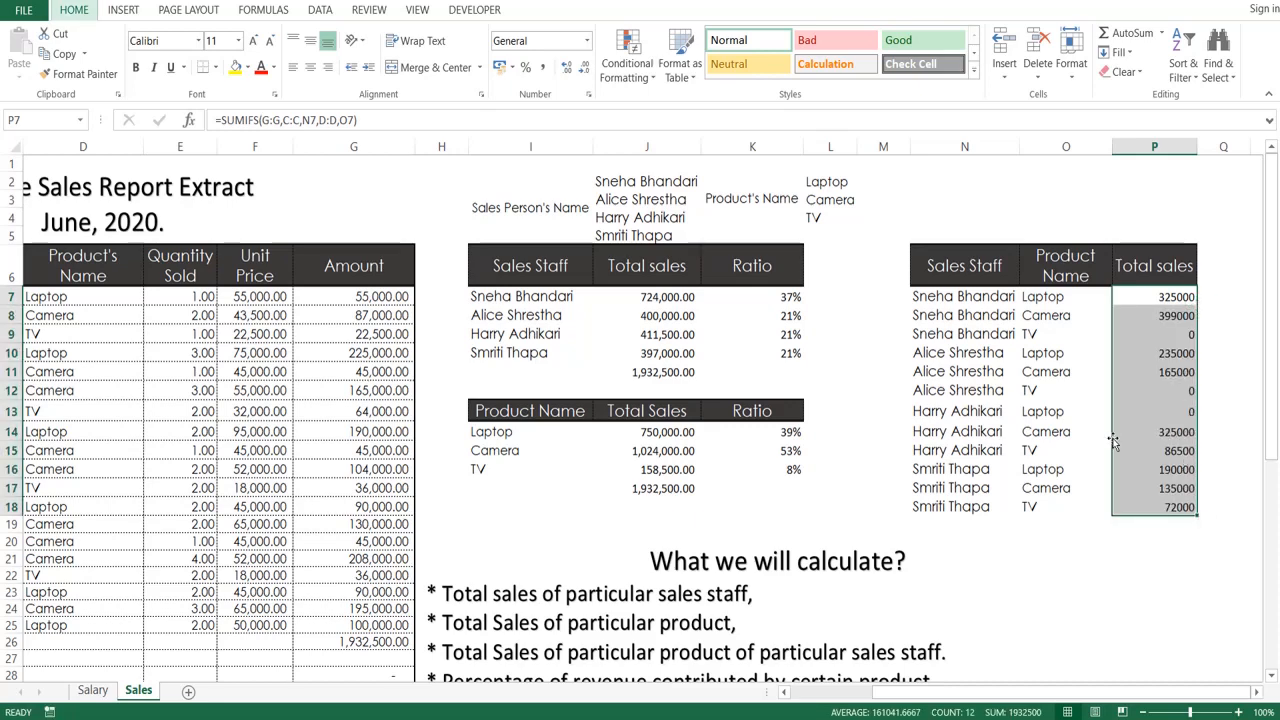
Add the total of P7:P18 in P19 using AutoSum.
left_click(1151, 527)
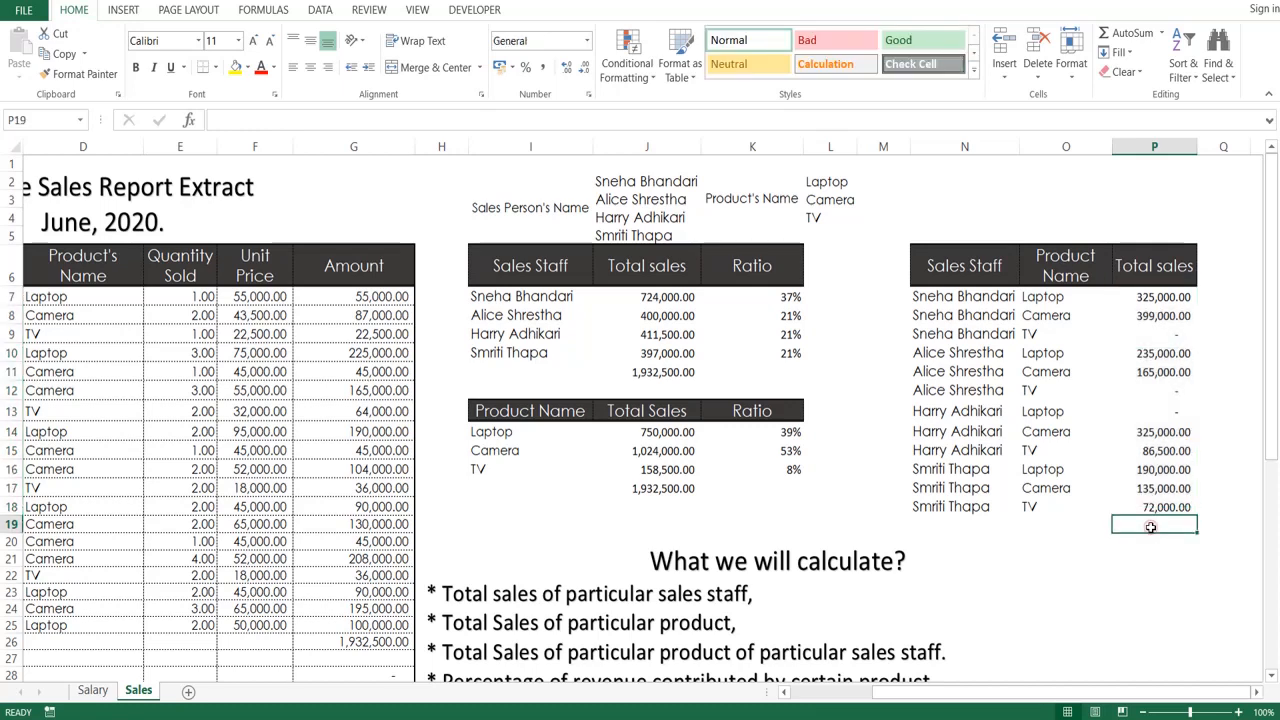
key("alt+equal")
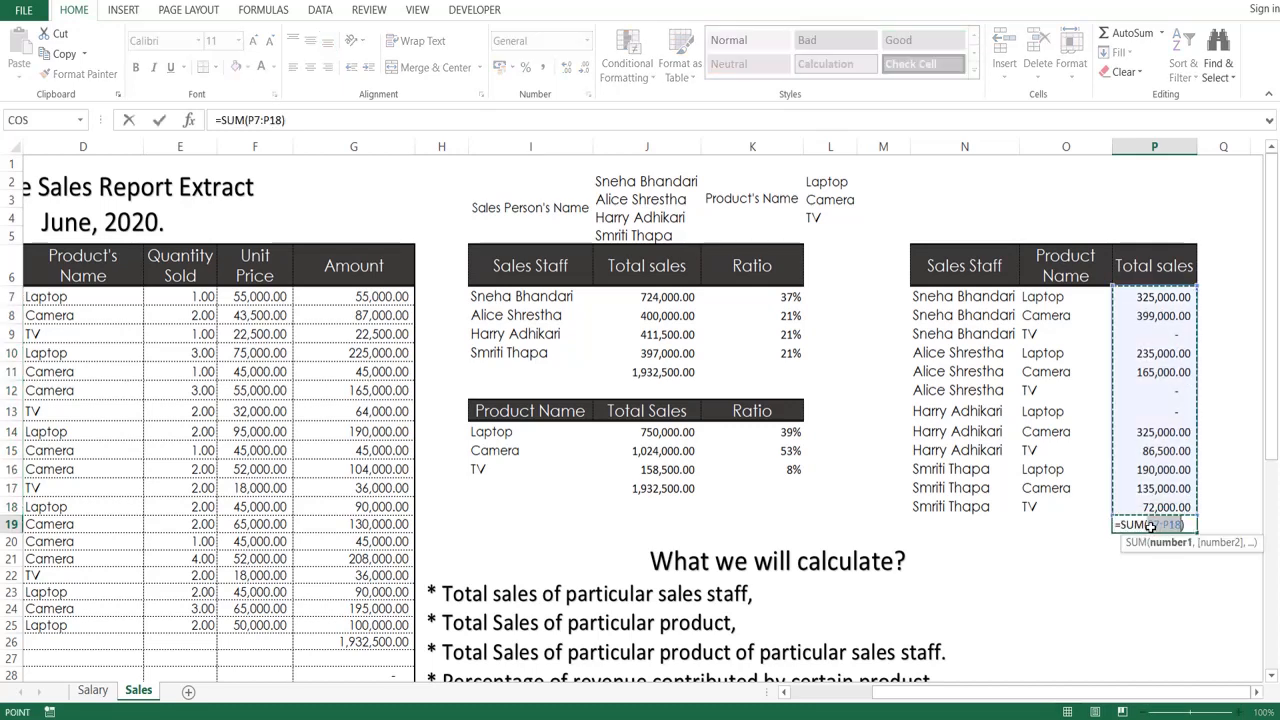
key("Return")
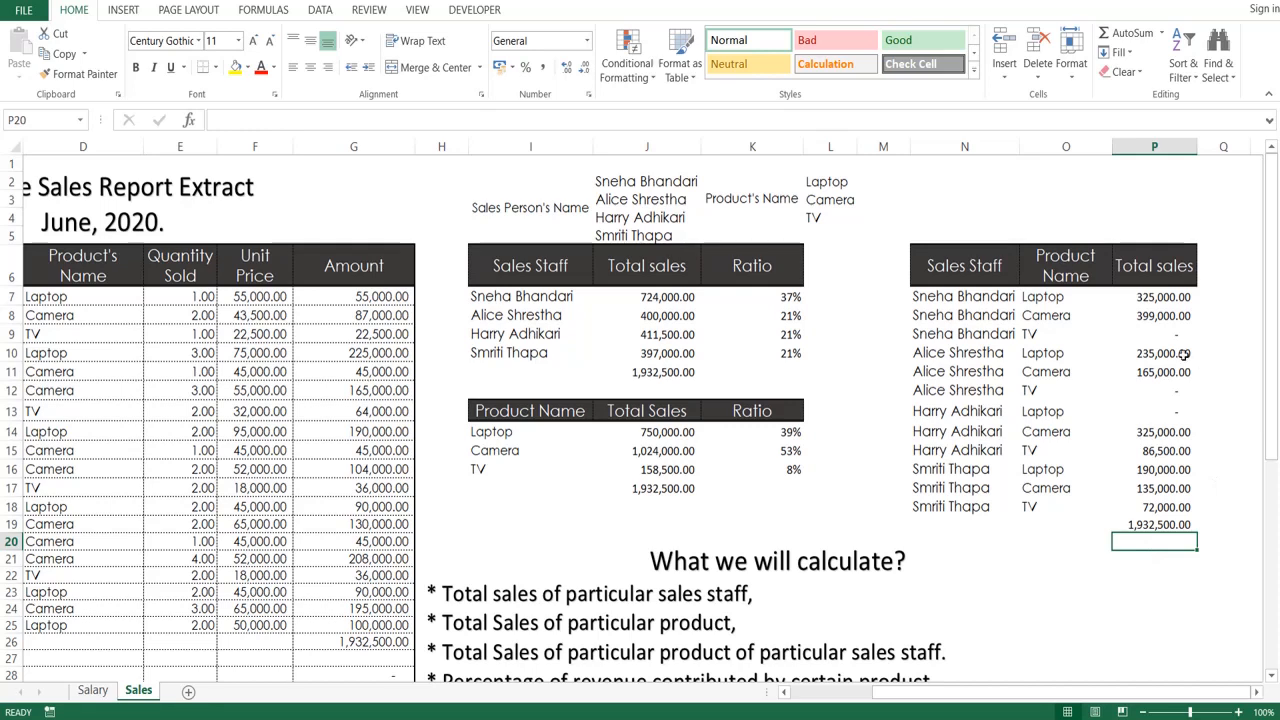
Examine the staff-and-product totals in P9:P17, including the combinations without sales, and the Laptop ratio in K14.
left_click(1154, 333)
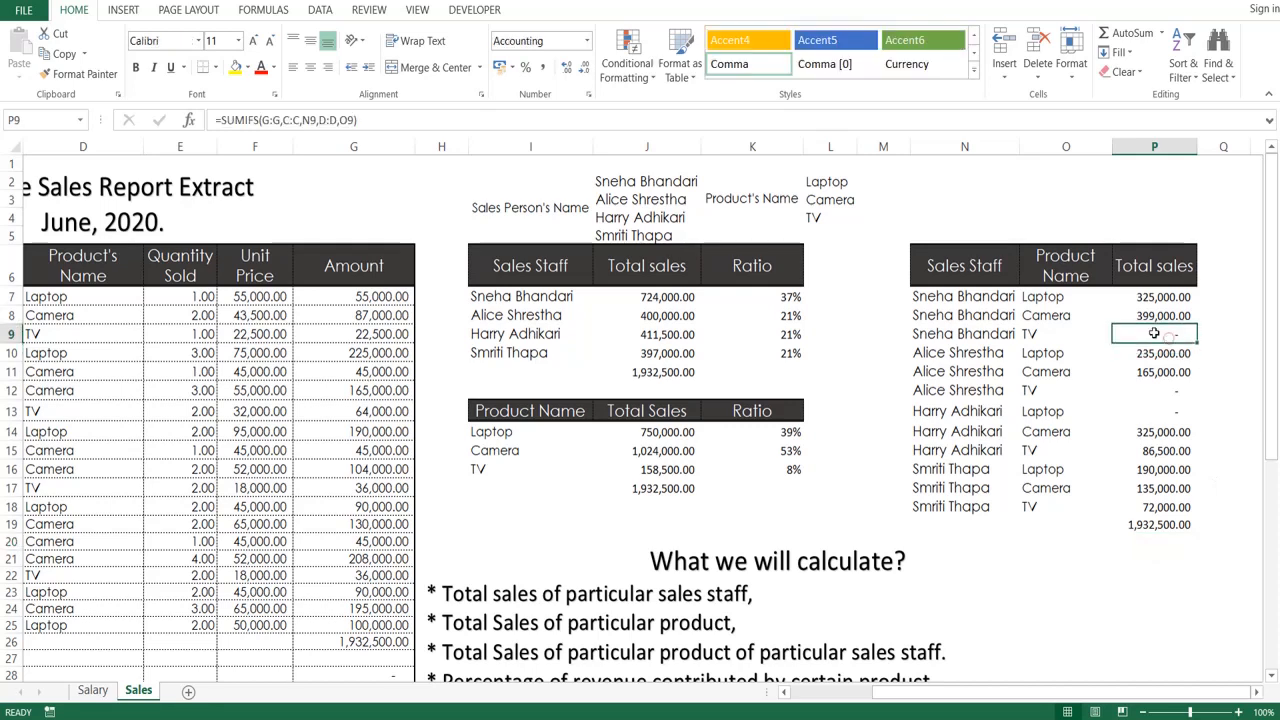
left_click(1176, 394)
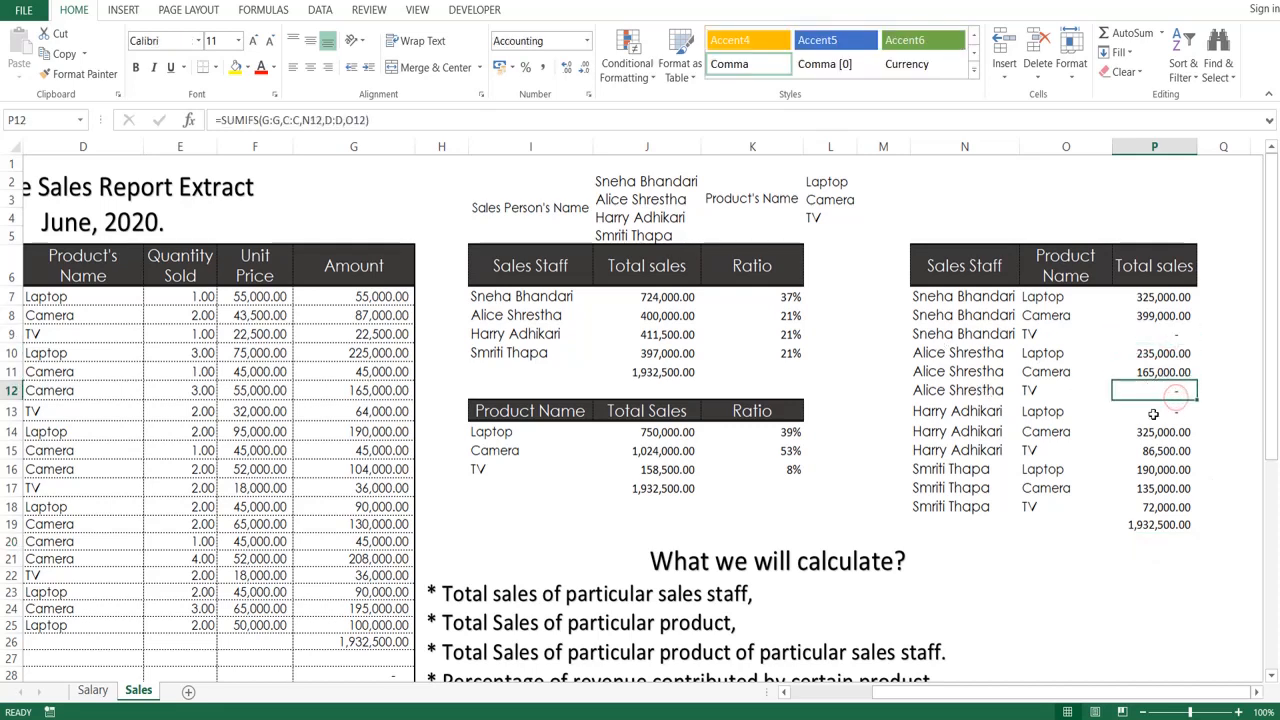
left_click(1158, 413)
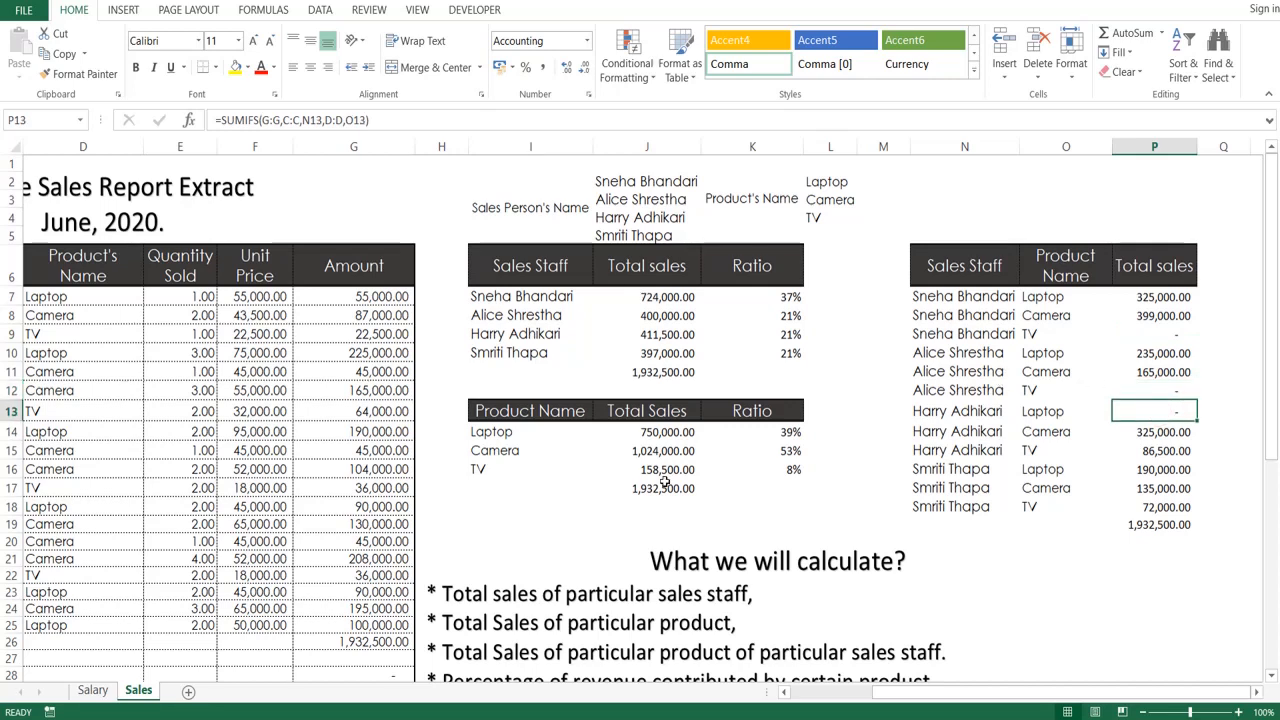
left_click(787, 433)
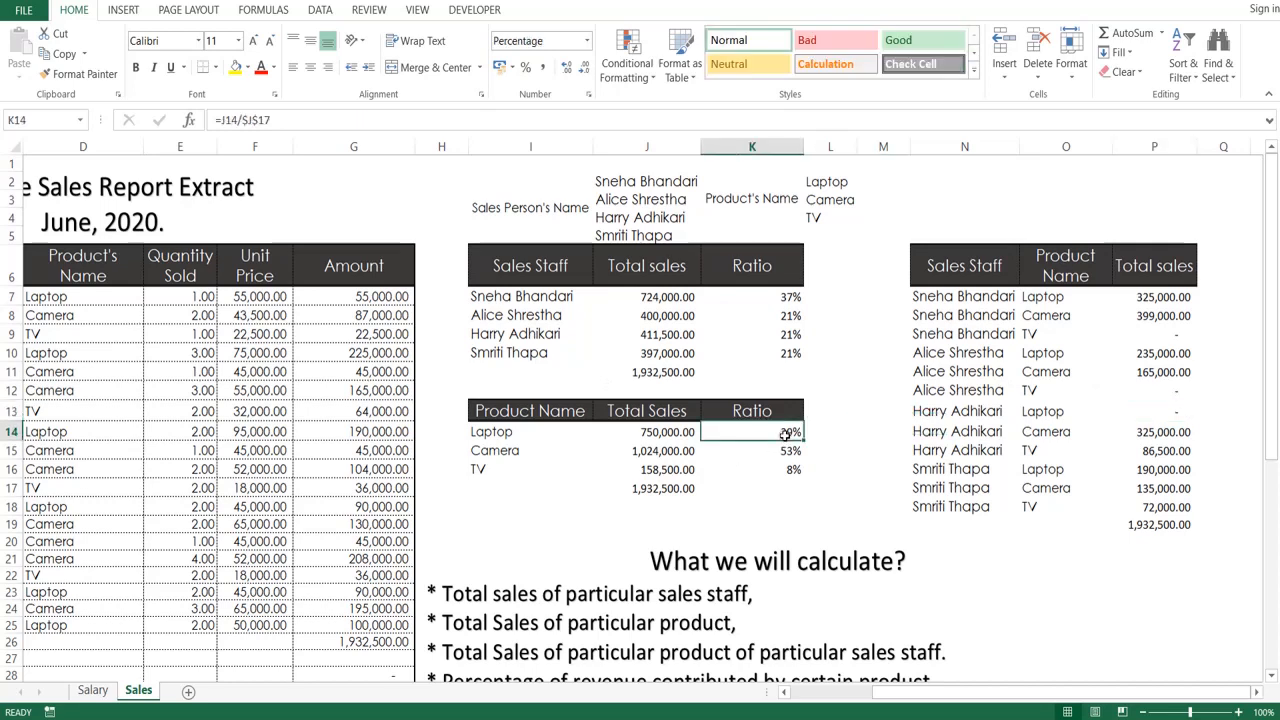
left_click(1170, 411)
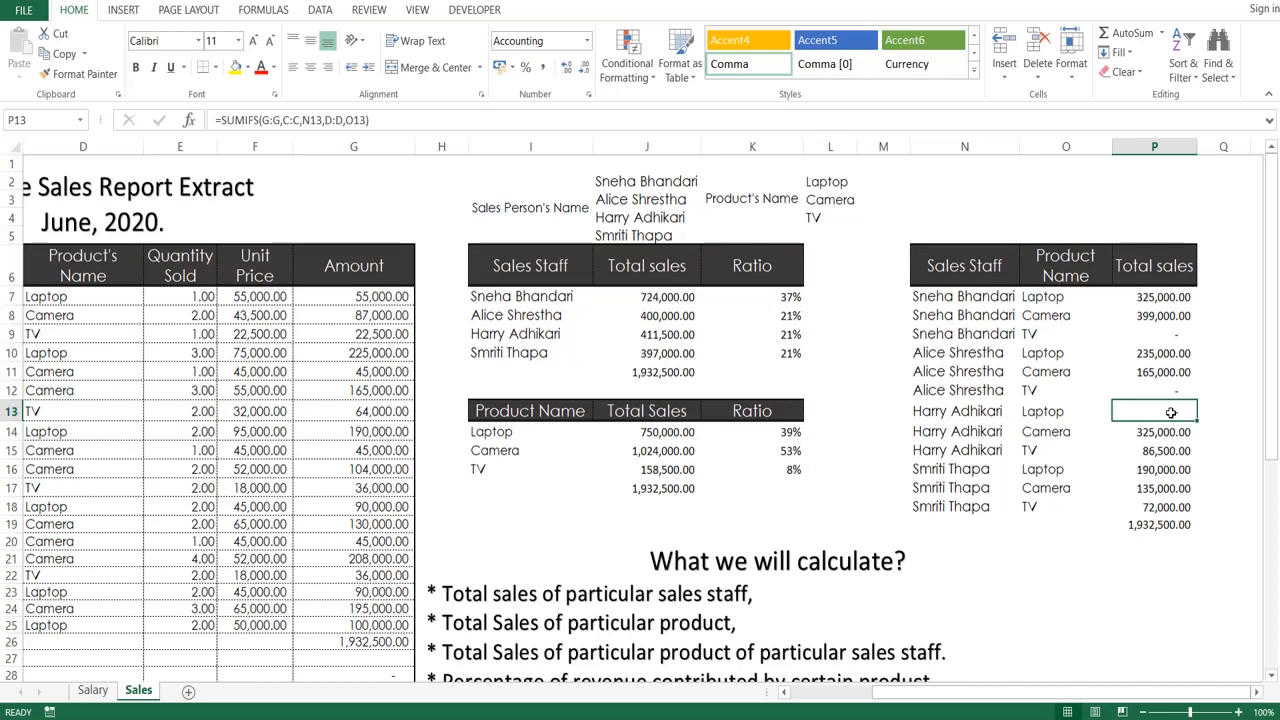
left_click(1165, 432)
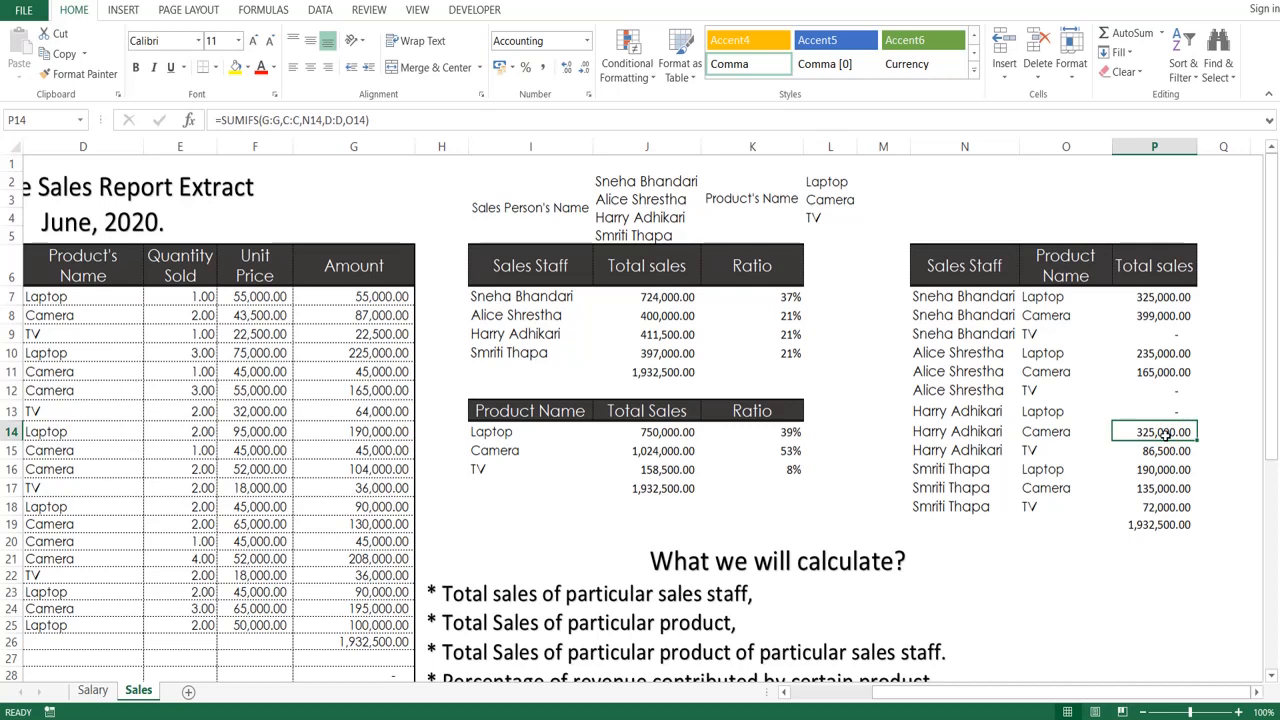
left_click(1160, 488)
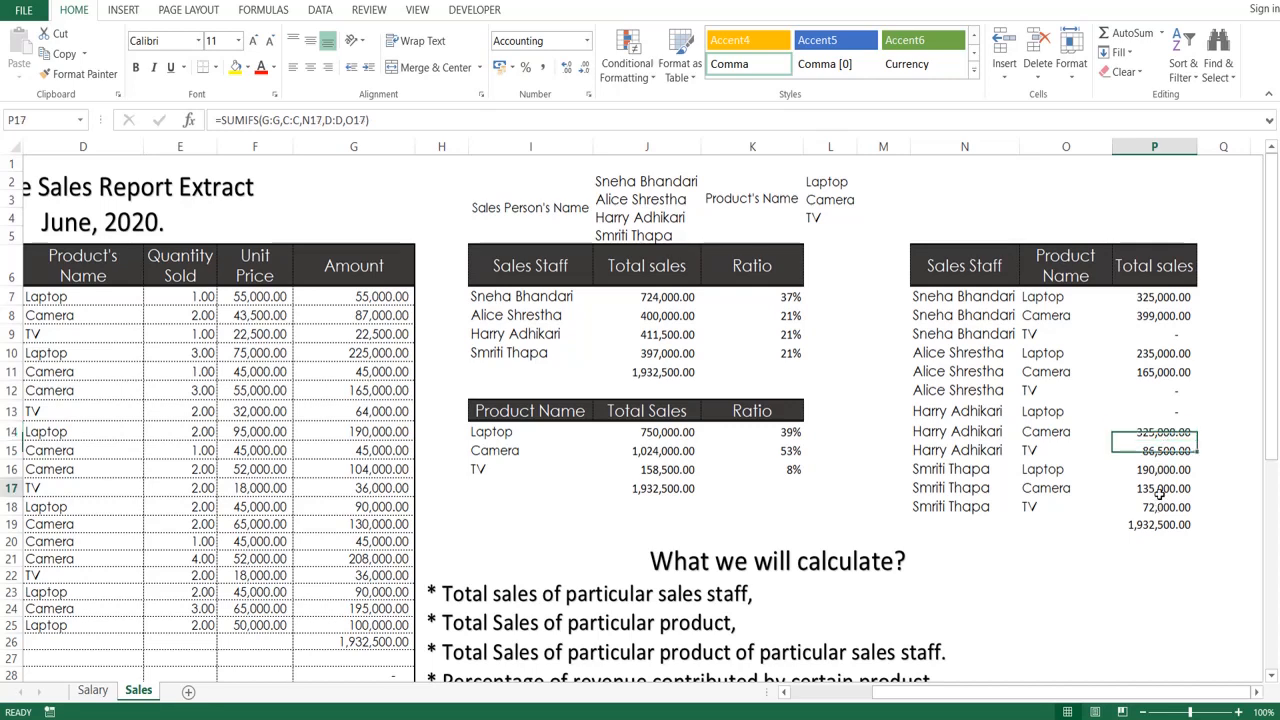
left_click(1172, 372)
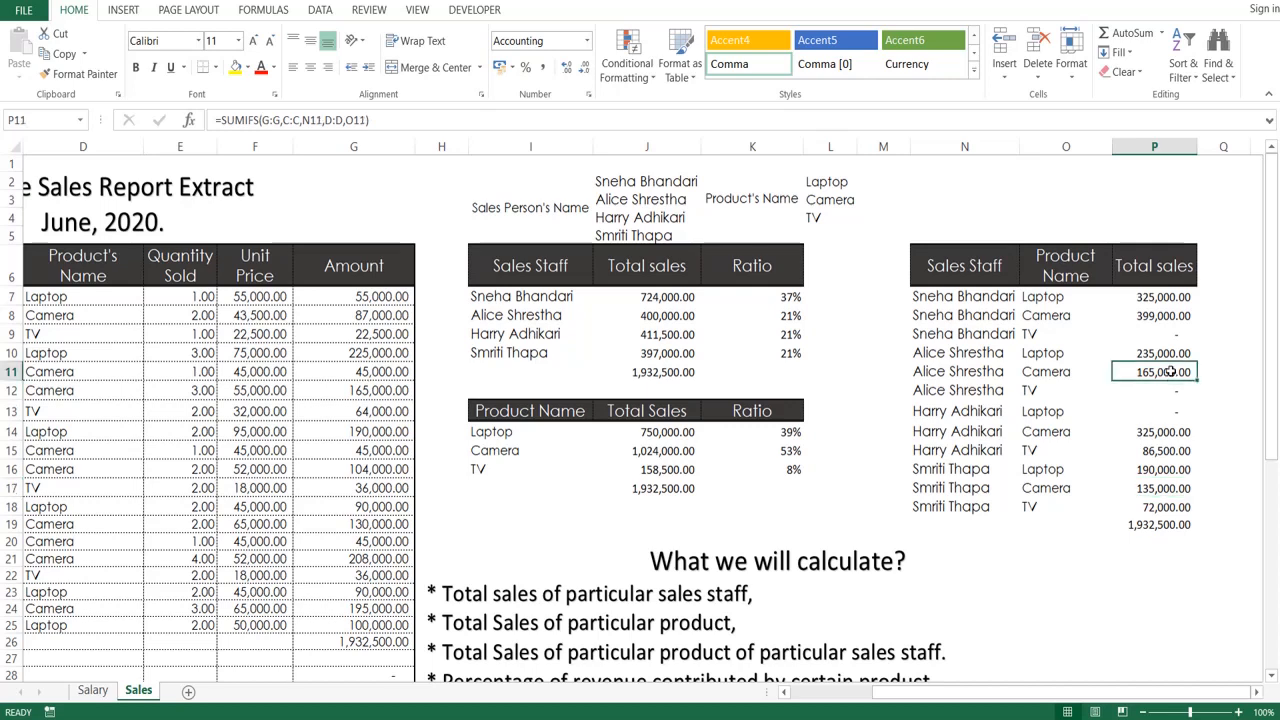
left_click(1160, 433)
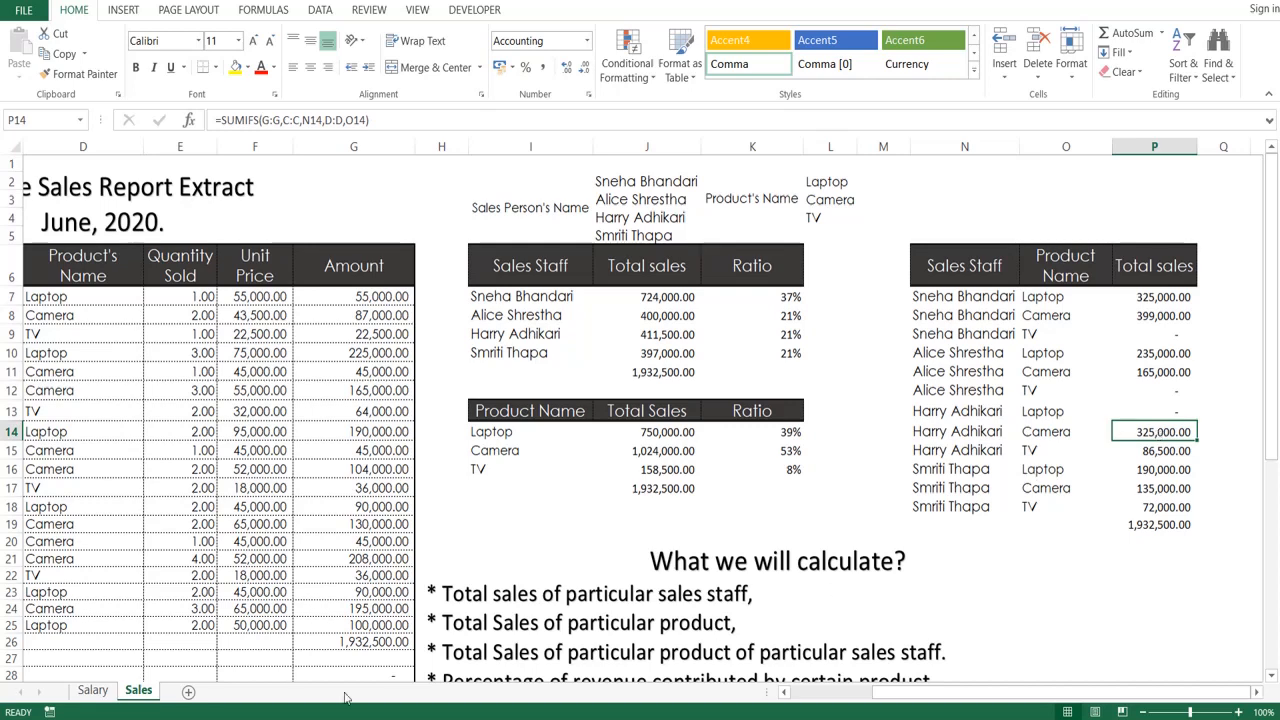
Clear the Amount total in G26 and fill the date 06/16/2020 from the row above into B26.
left_click(349, 641)
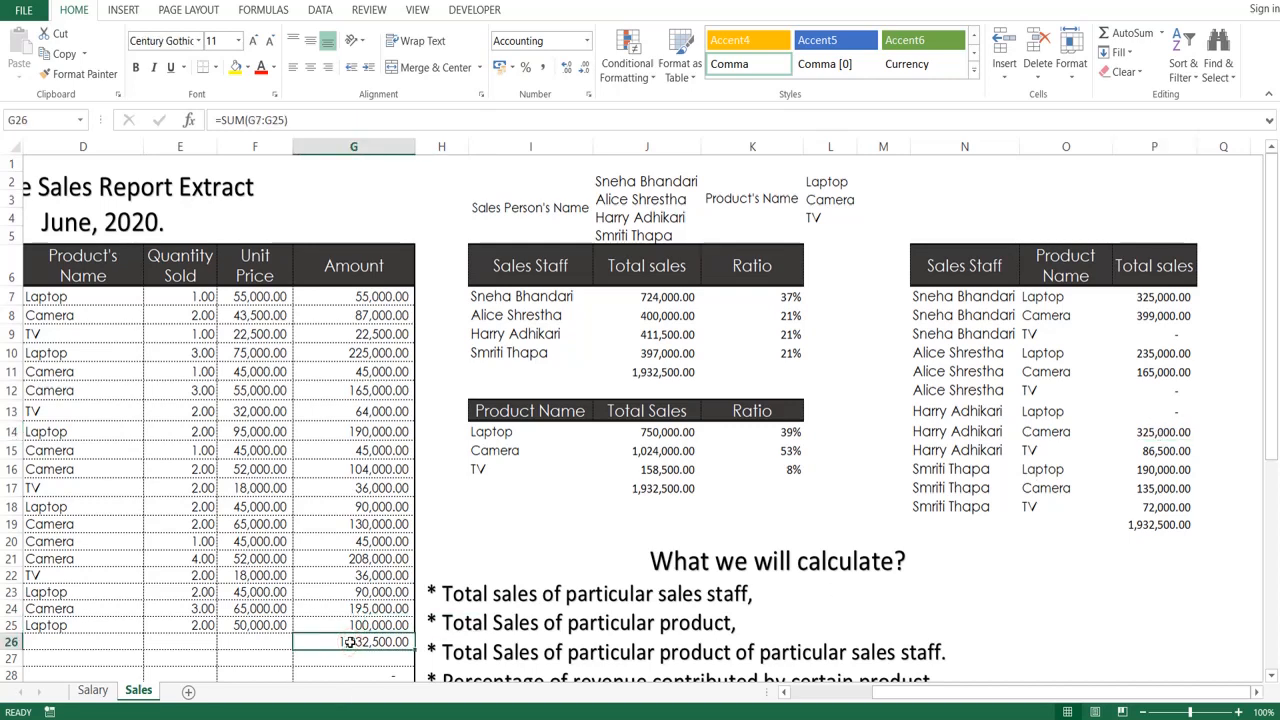
key("Delete")
key("Left")
key("Left")
key("Left")
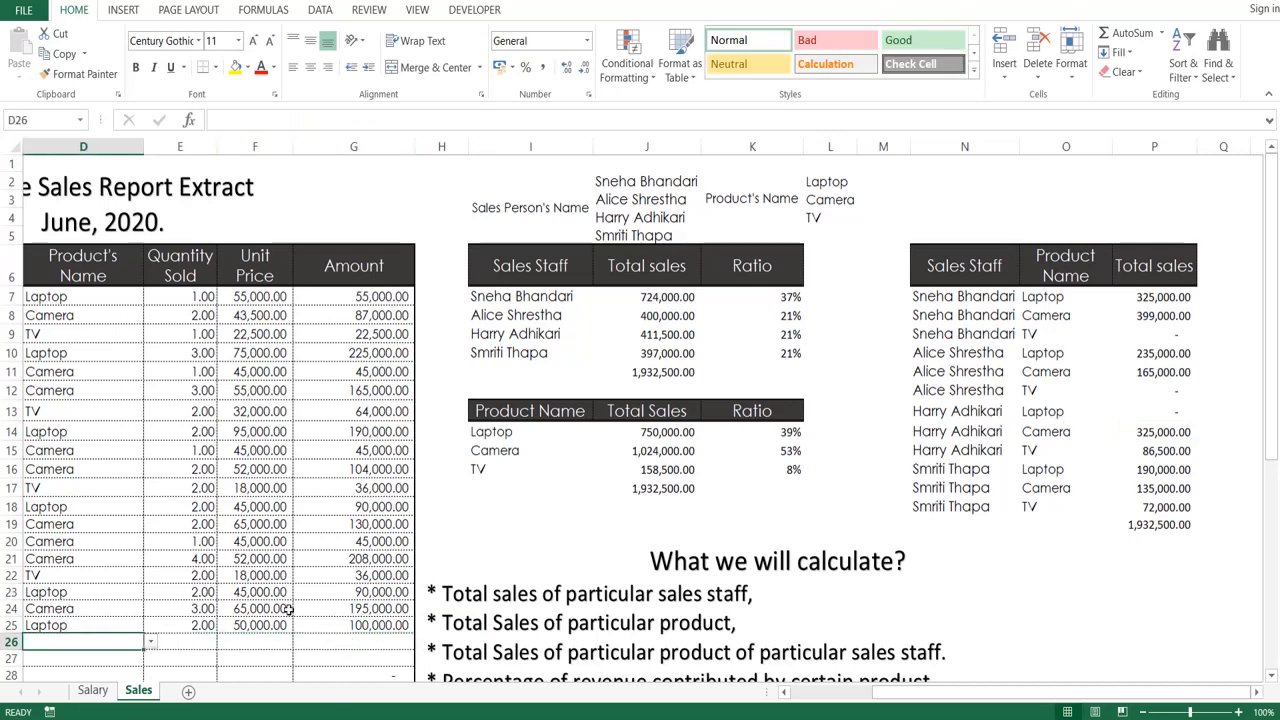
key("Left")
key("Left")
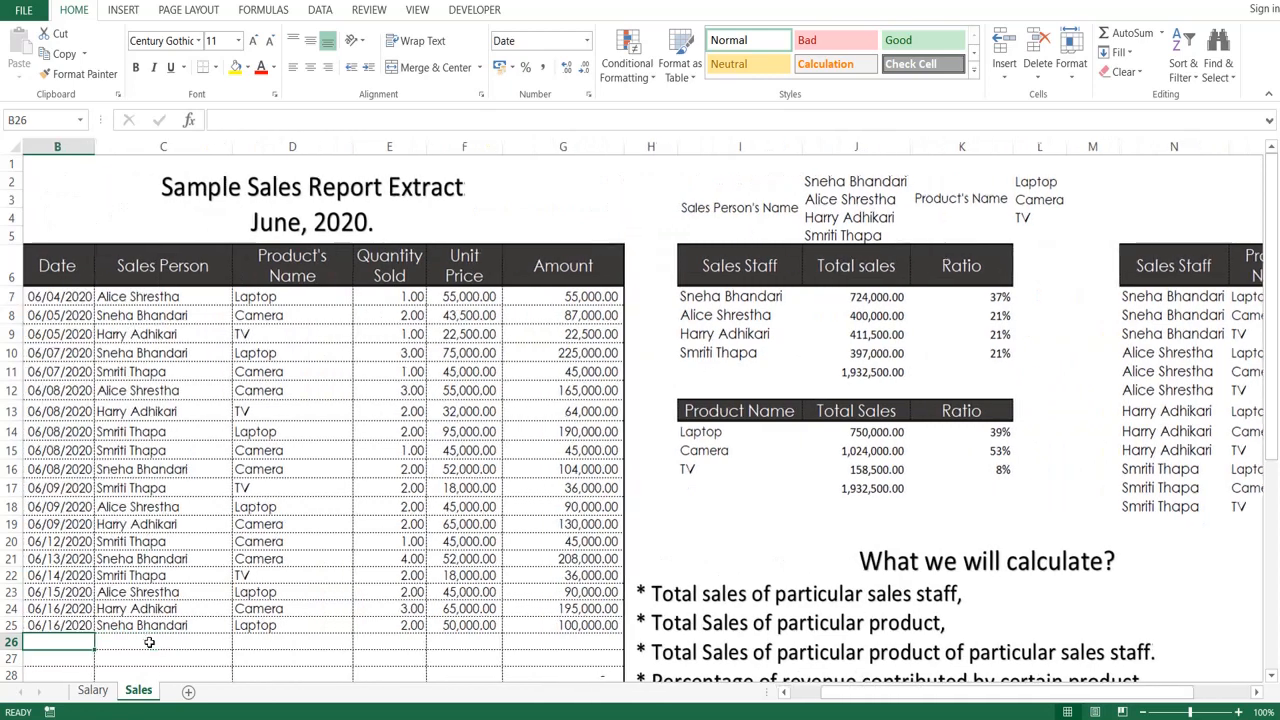
key("ctrl+d")
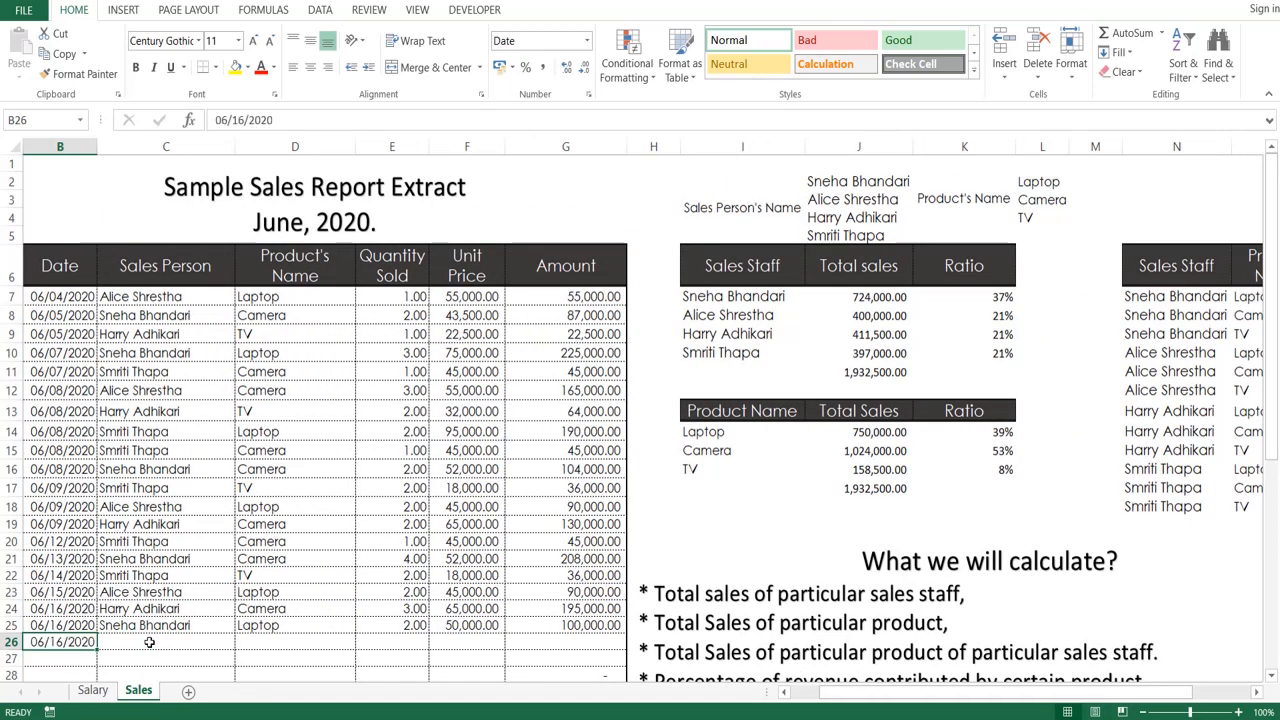
Enter the third sales staff member's name as the sales person in C26.
left_click(149, 642)
type("harry Adhikari")
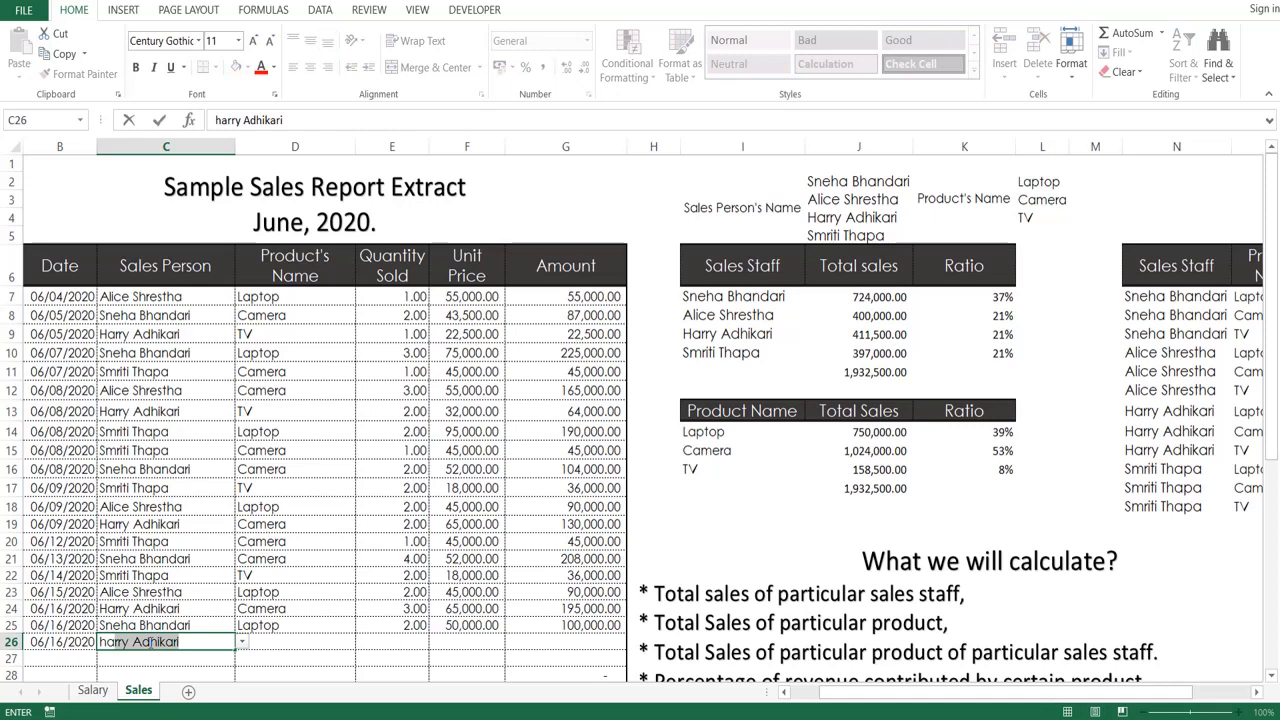
key("Tab")
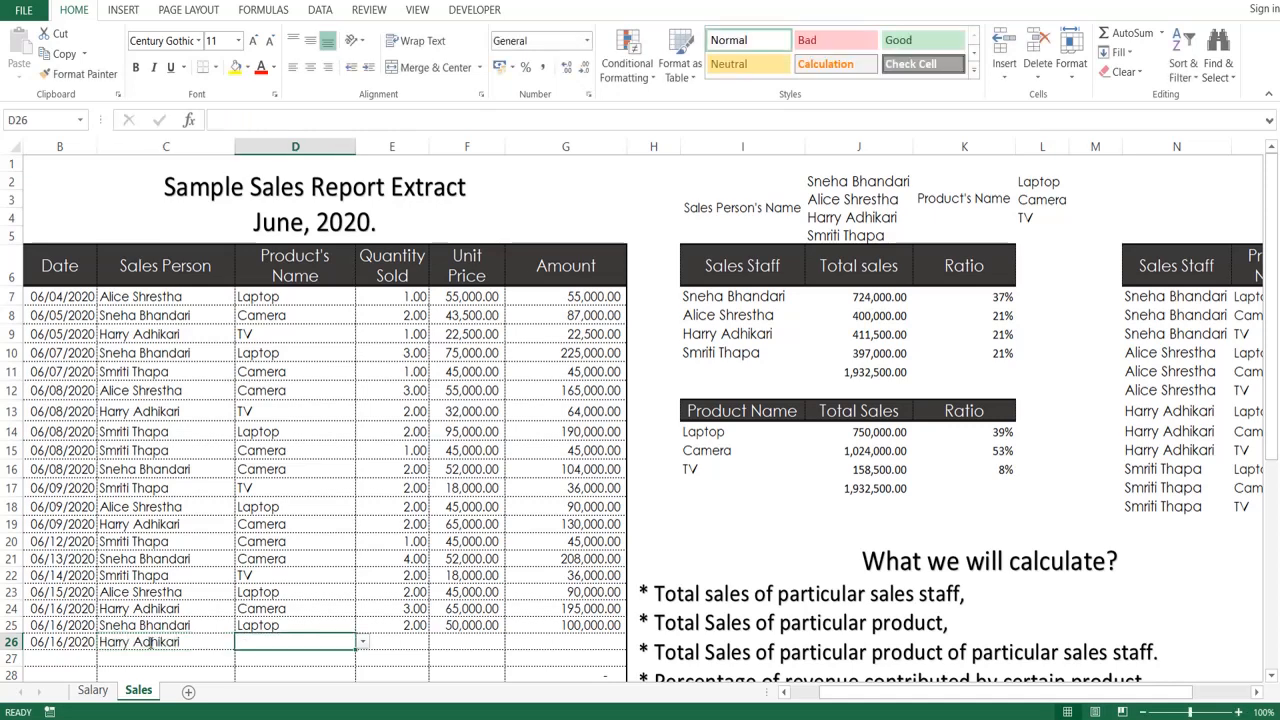
Complete the sales record in row 26 with product Laptop, quantity 3 and unit price 65000.
type("LAP")
key("Tab")
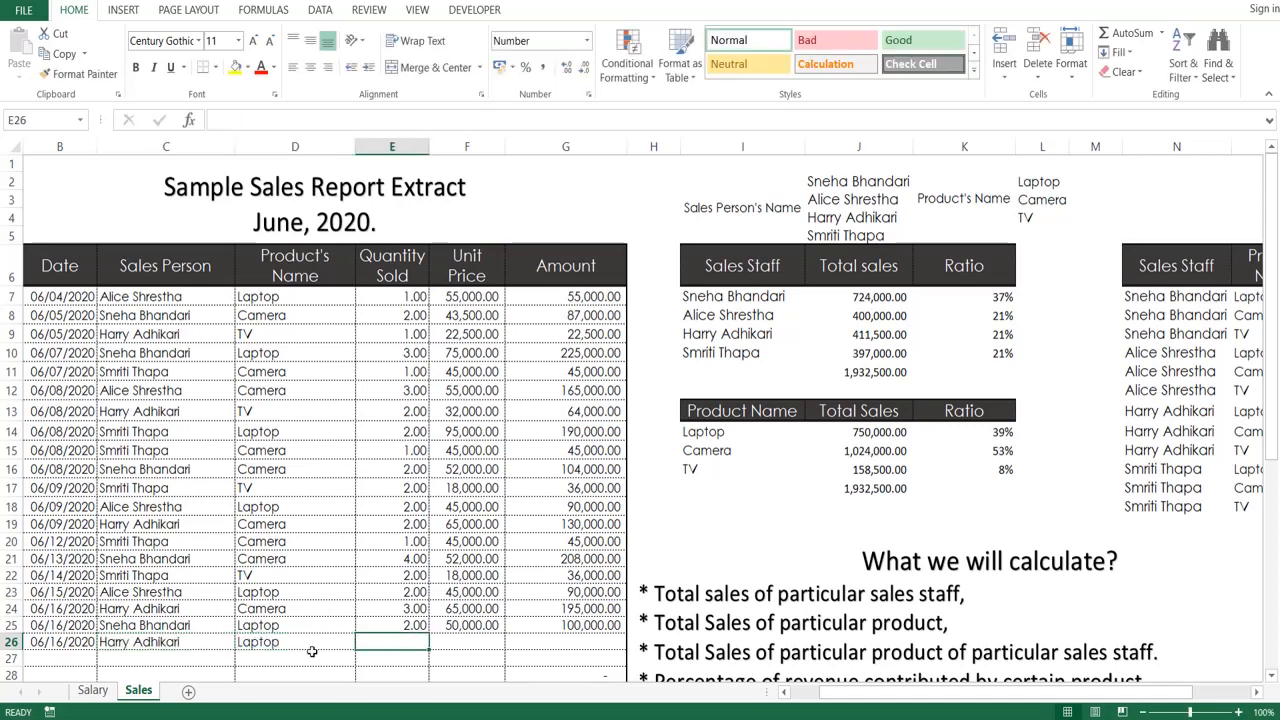
type("3")
key("Tab")
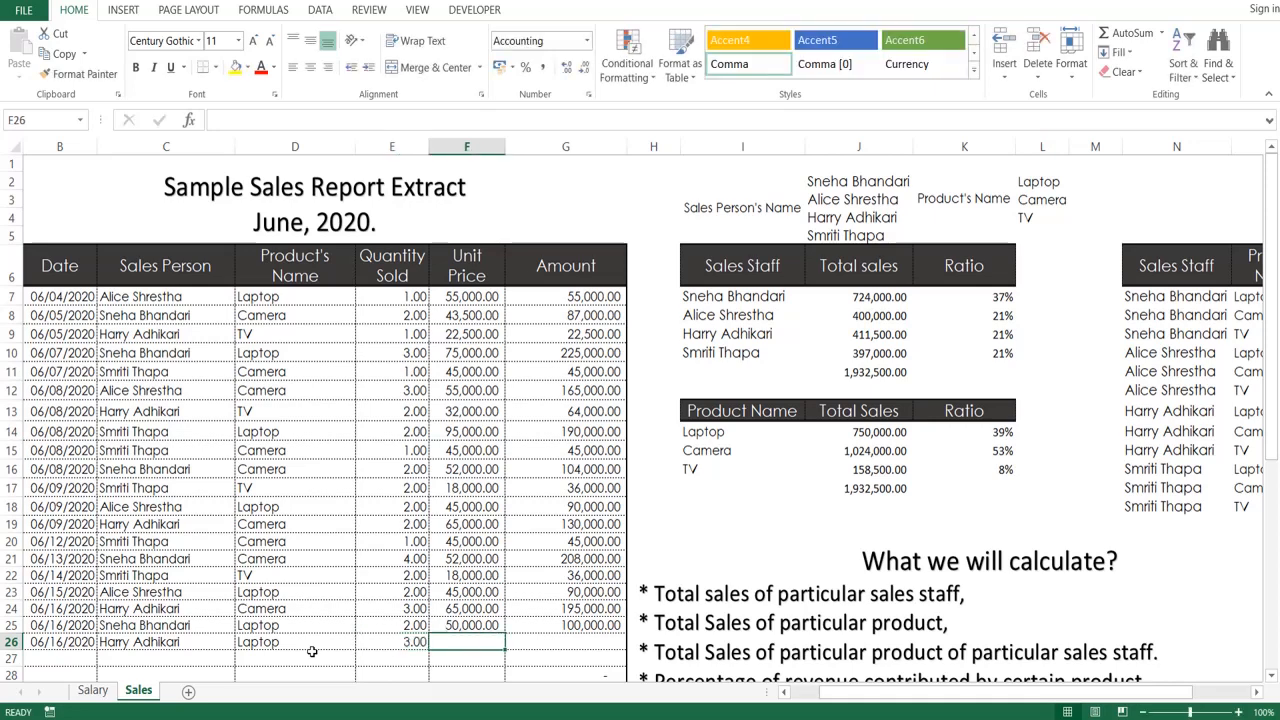
type("65000")
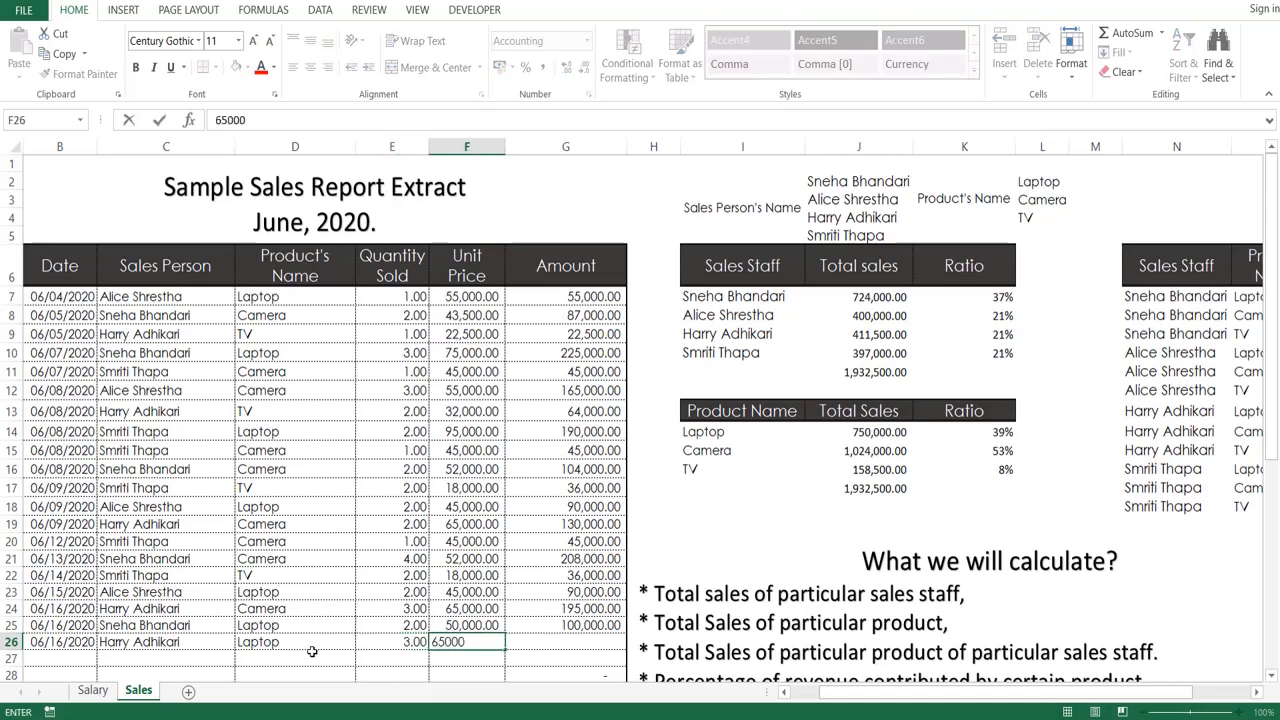
key("Return")
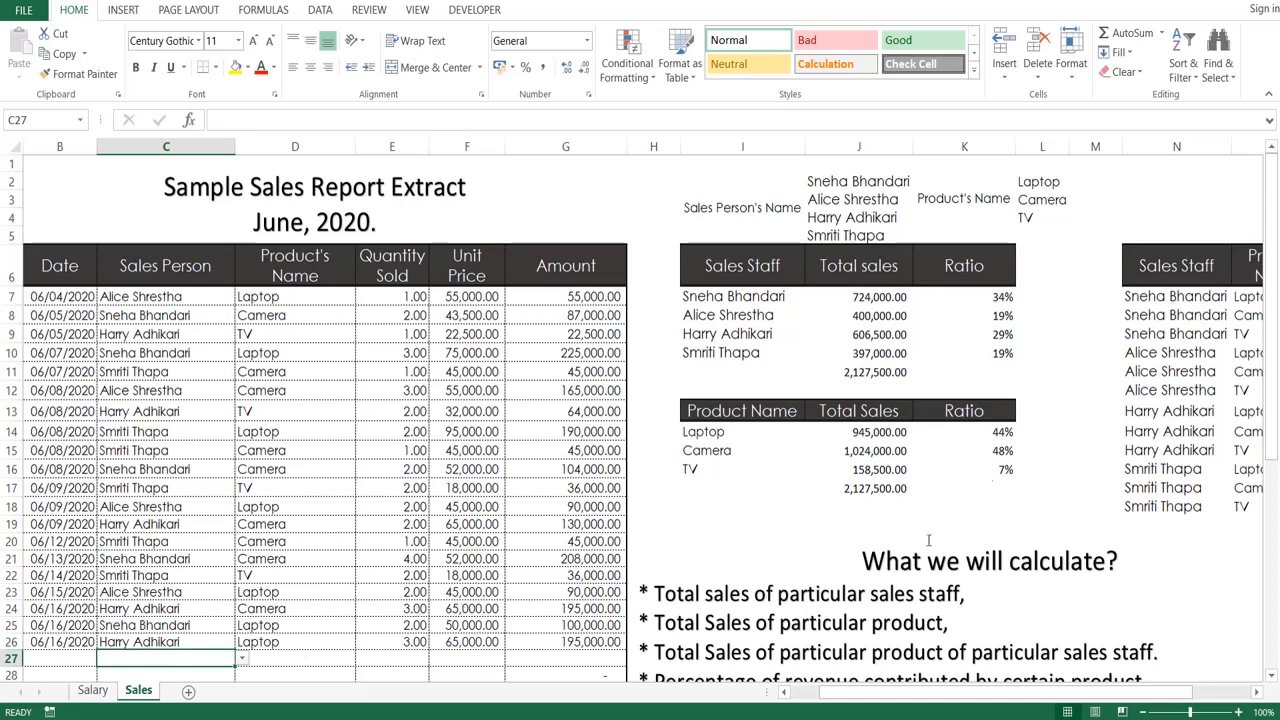
Check the SUMIFS total in P13 for the new record's sales person and Laptop.
left_click(1153, 390)
key("Right")
key("Right")
key("Right")
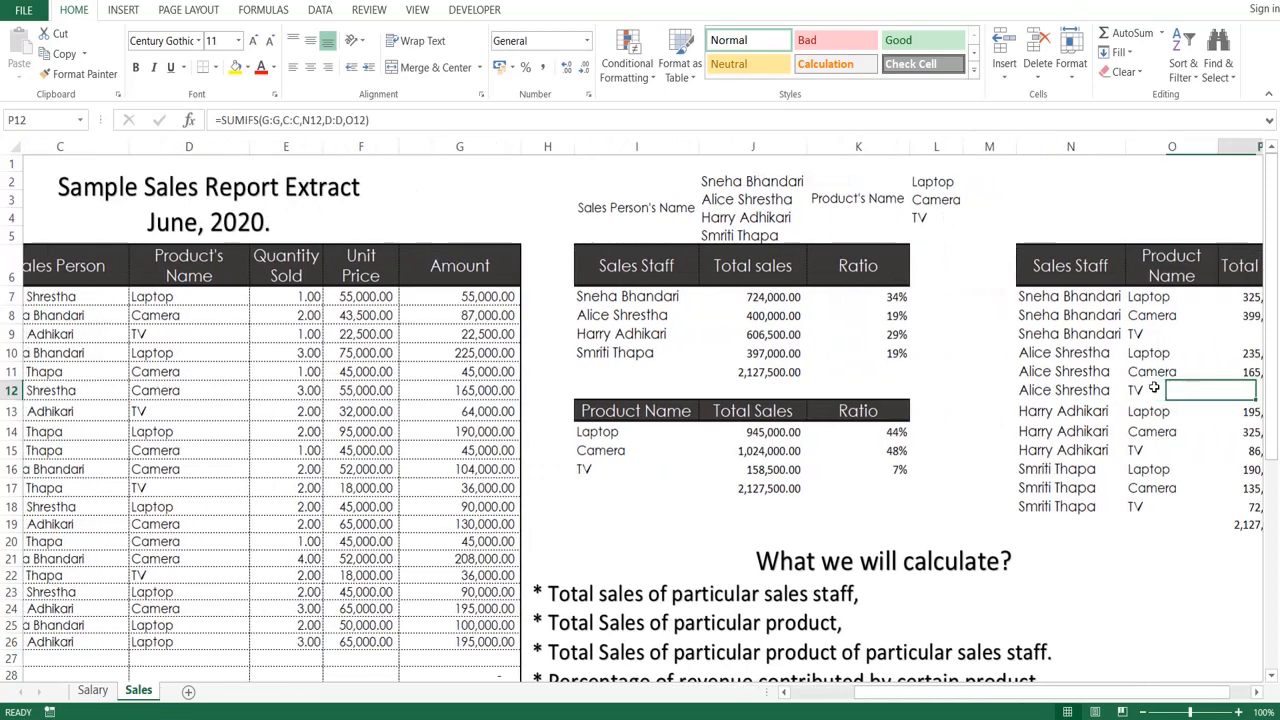
key("Down")
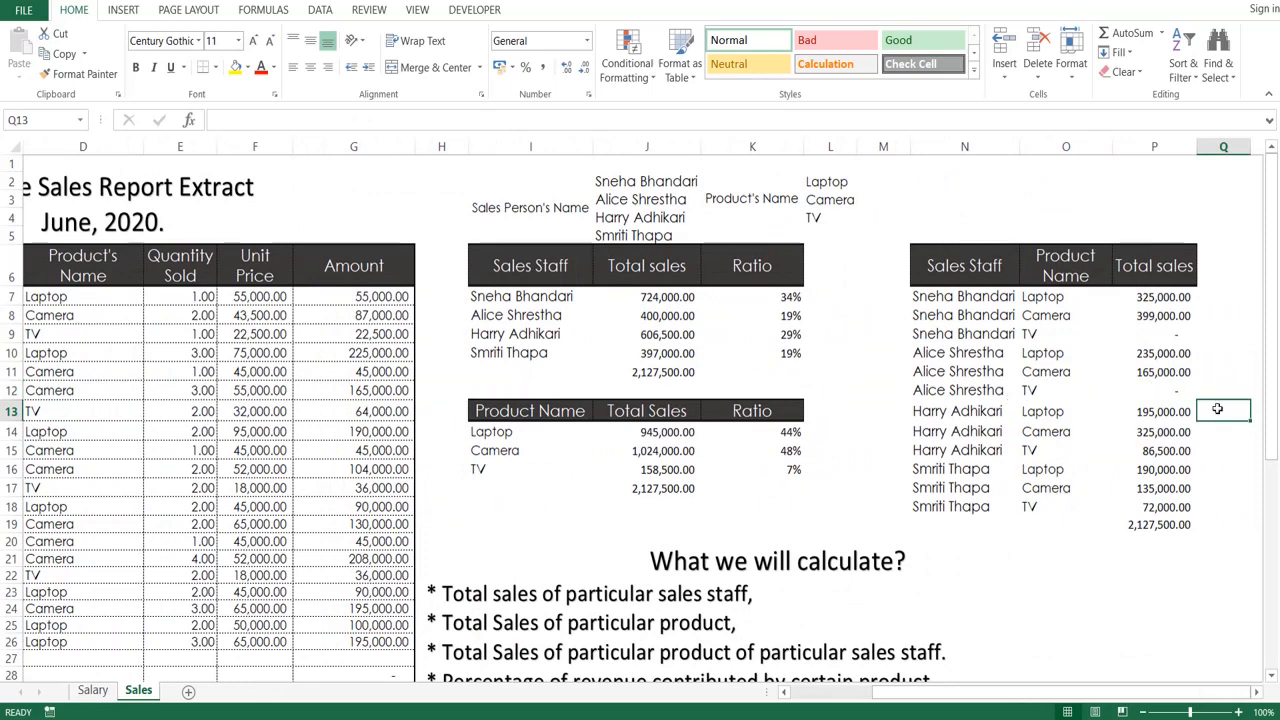
left_click(1170, 411)
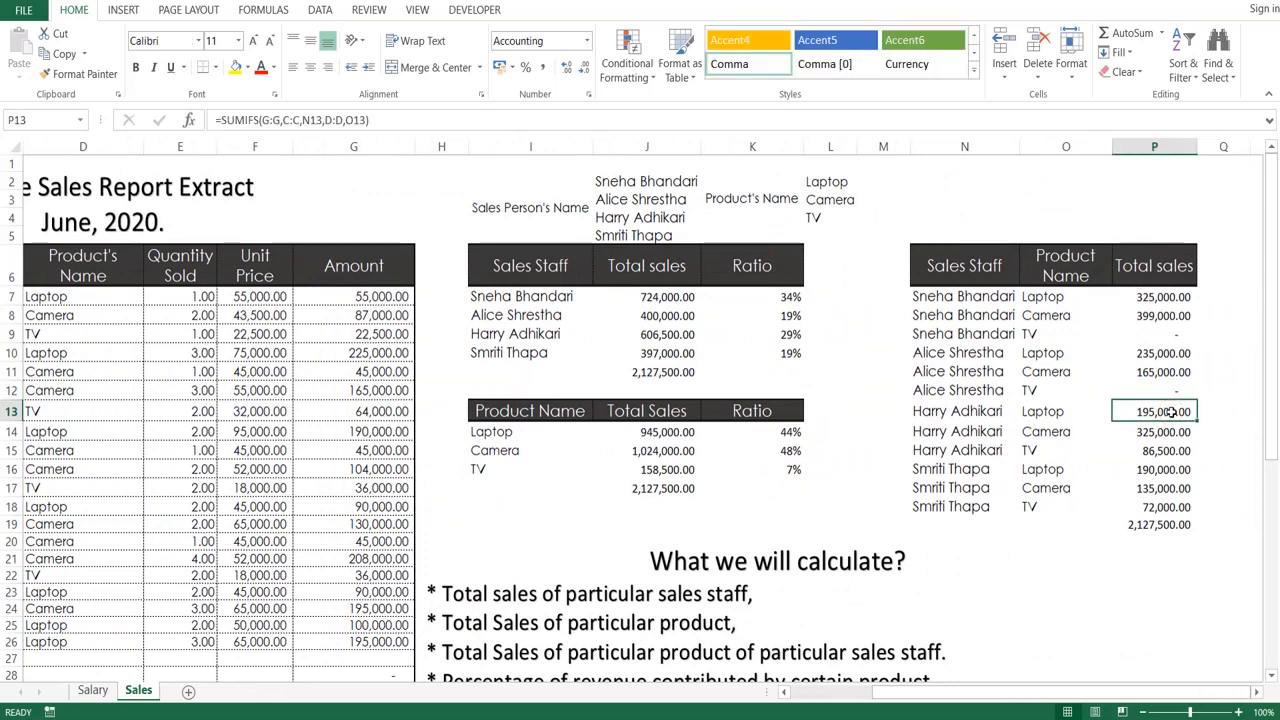
Add the total of the Amount column in G27 using AutoSum.
left_click(353, 641)
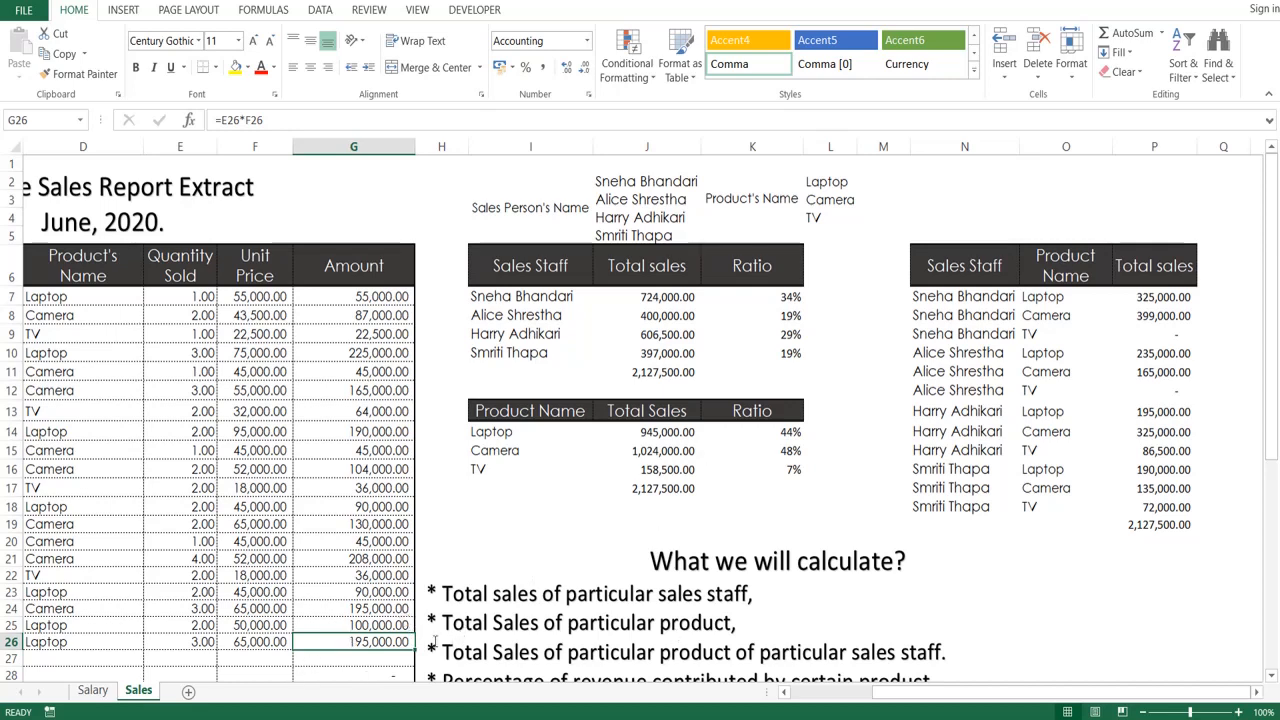
left_click(386, 657)
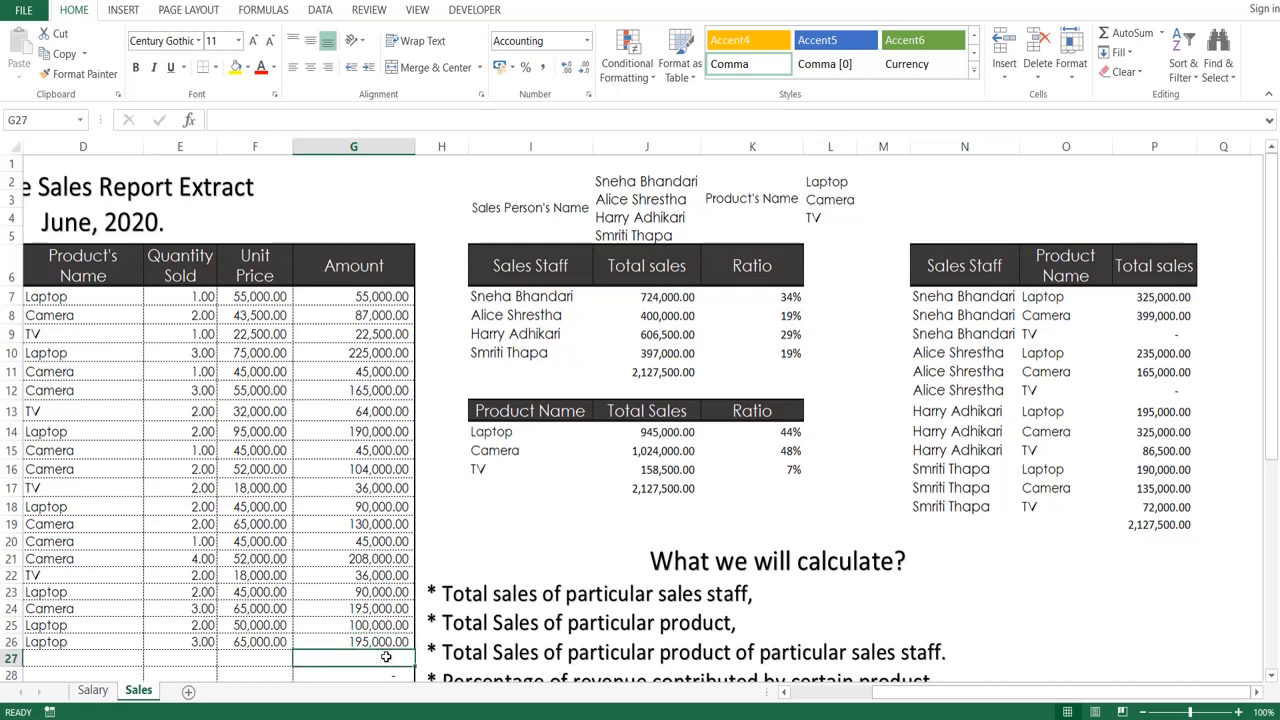
key("alt+equal")
key("Return")
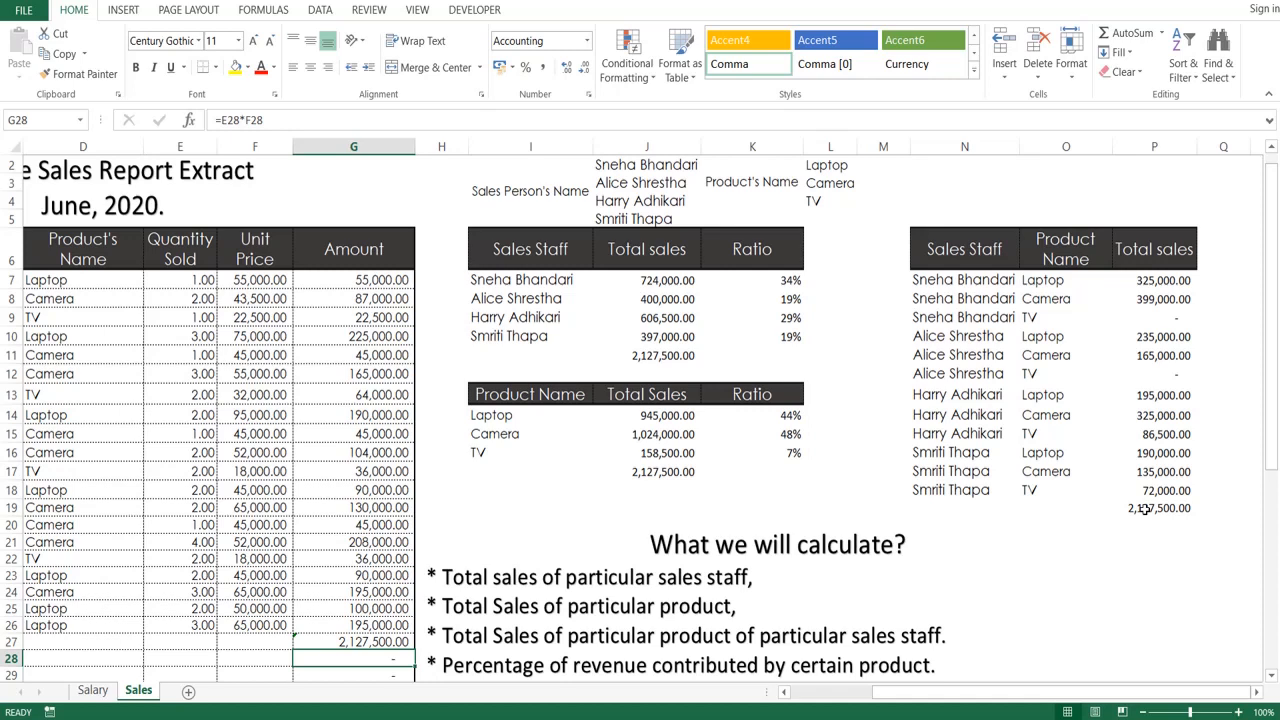
Examine the recalculated staff ratios in K8 and K9, the Laptop ratio in K14 and the combination total in P13.
left_click(790, 317)
left_click(788, 298)
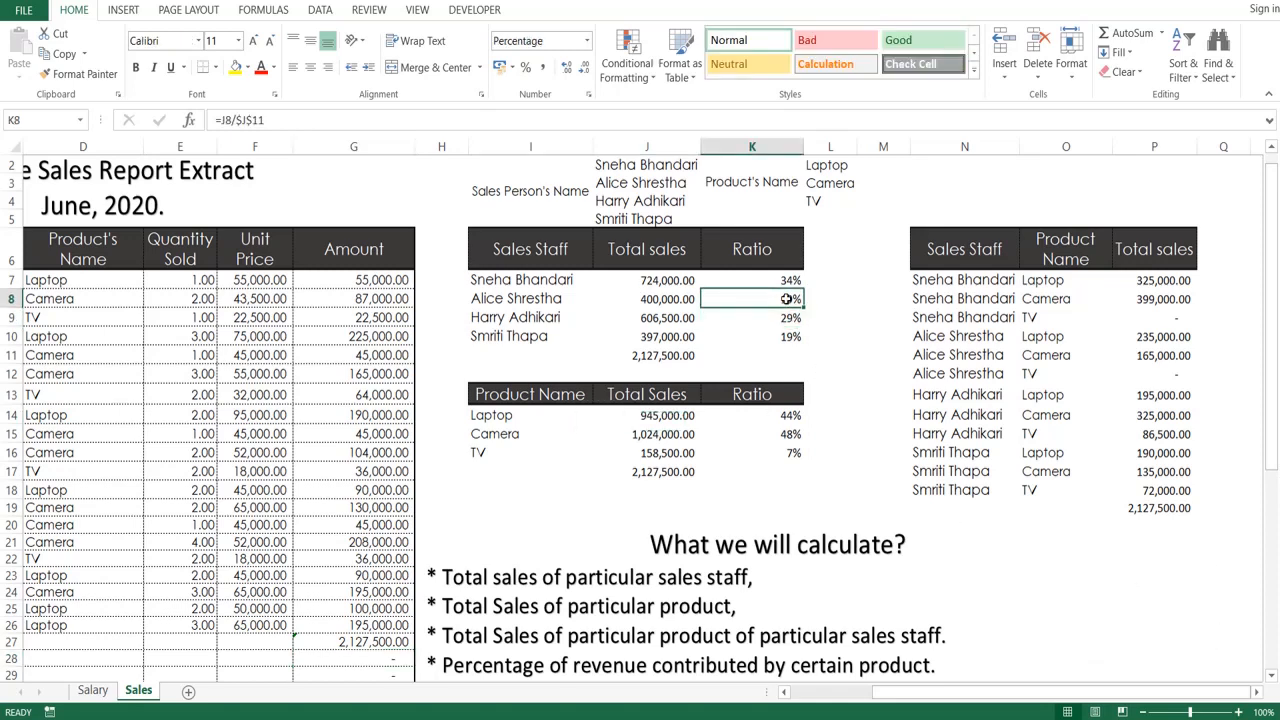
left_click(789, 416)
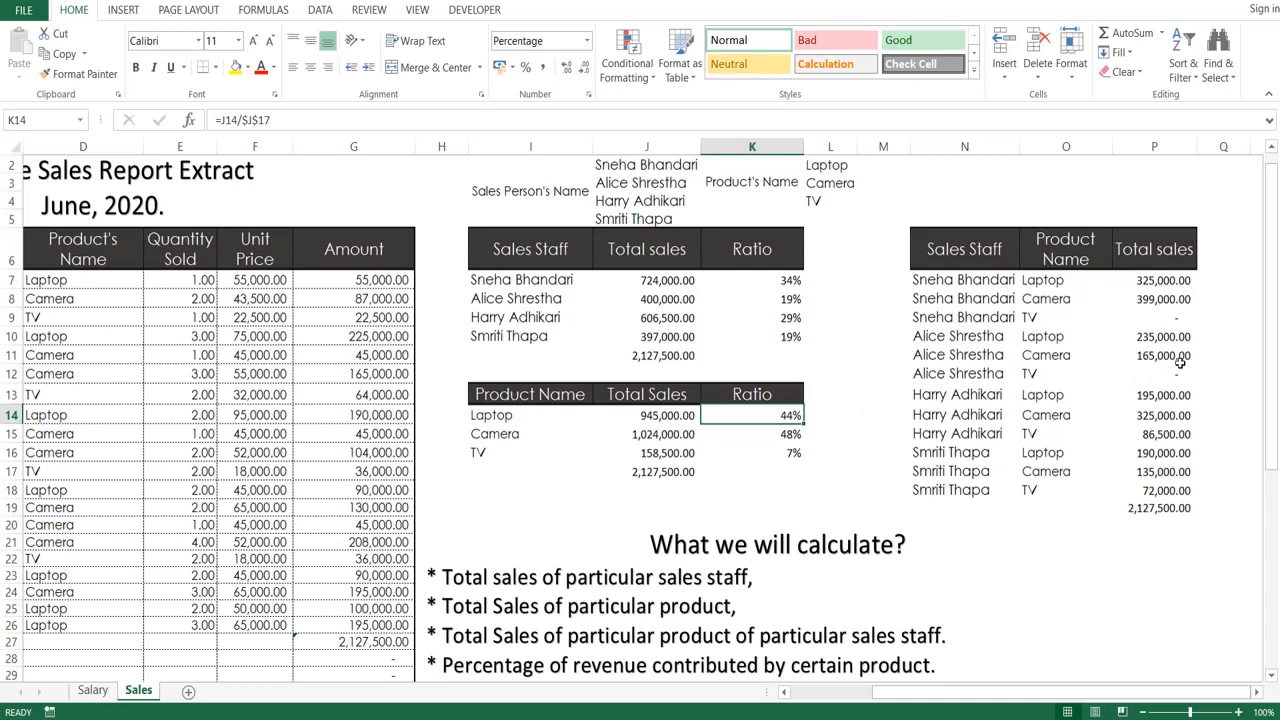
left_click(1175, 395)
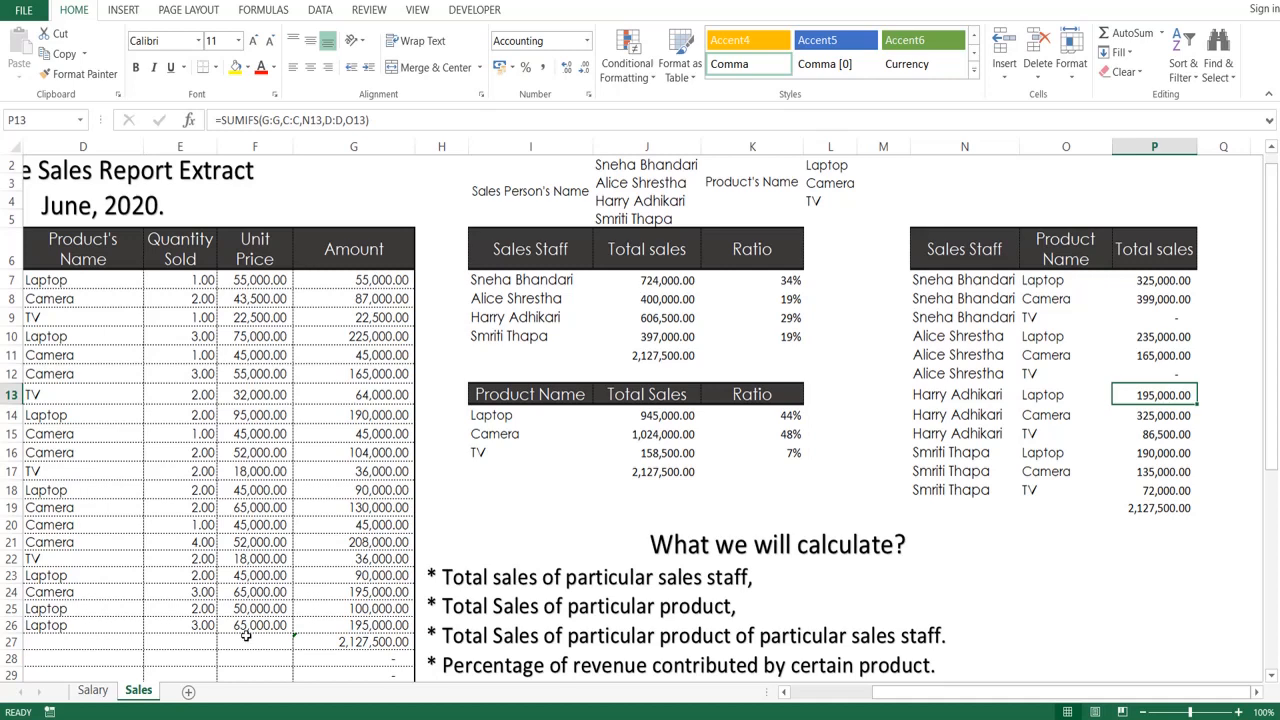
On the Salary sheet, copy the department list from H2:H8 into the Department column at G12:G18.
left_click(100, 691)
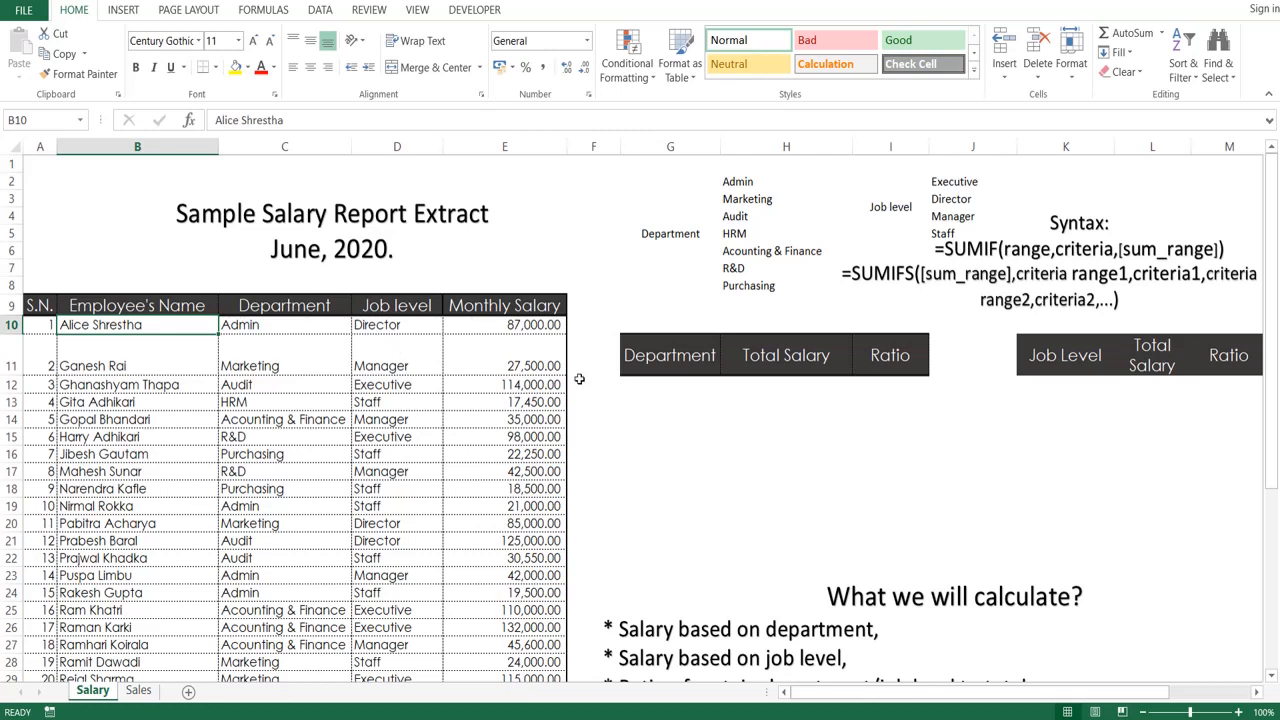
left_click(658, 396)
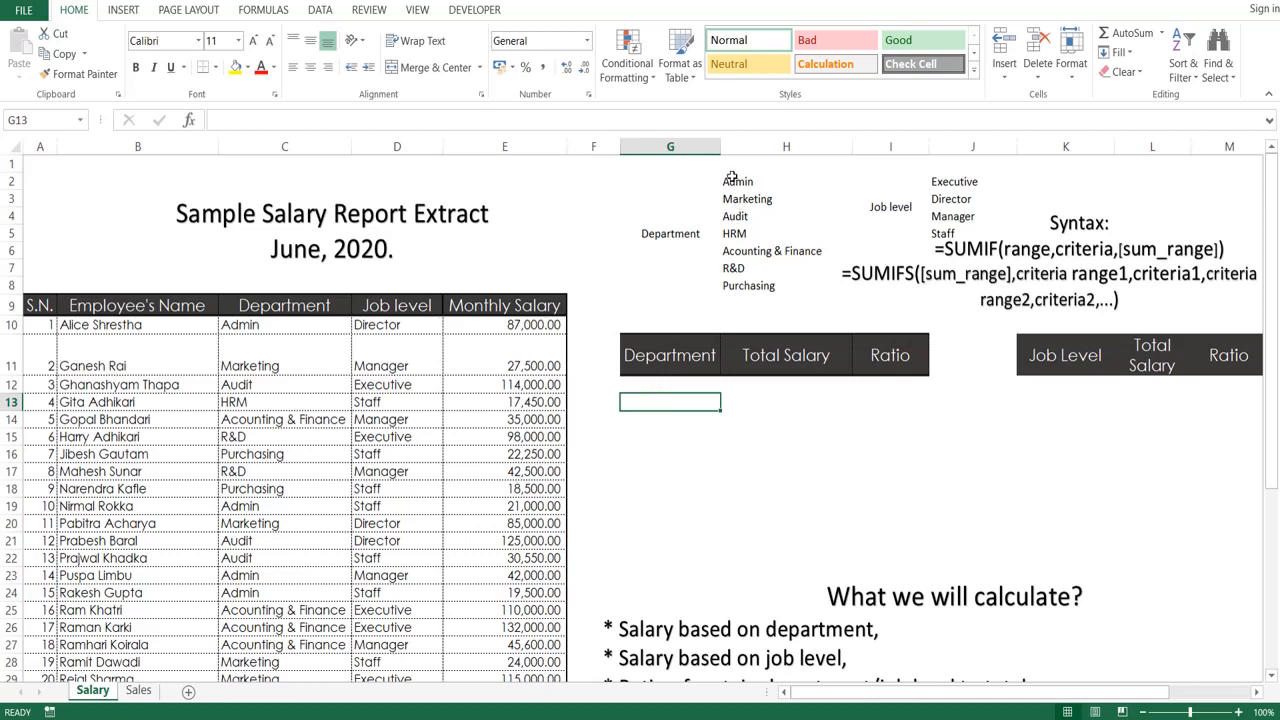
left_click(731, 180)
key("shift+Down")
key("shift+Down")
key("shift+Down")
key("shift+Down")
key("shift+Down")
key("shift+Down")
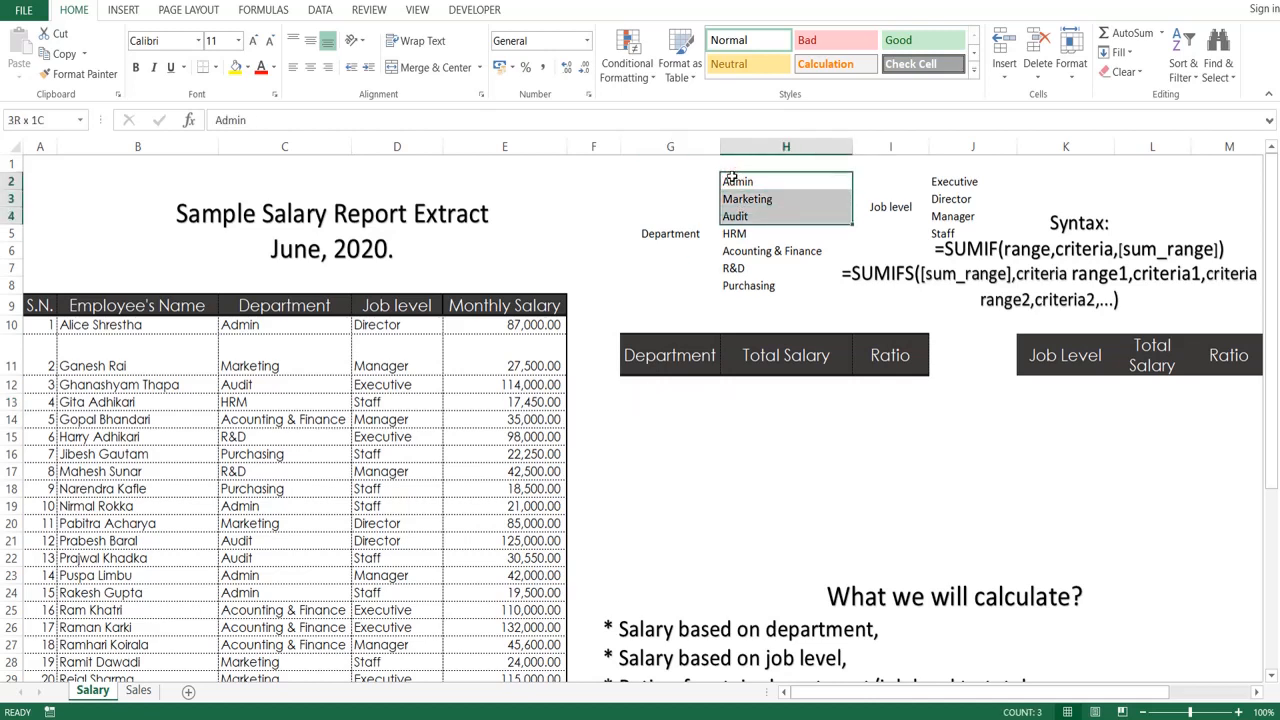
key("ctrl+c")
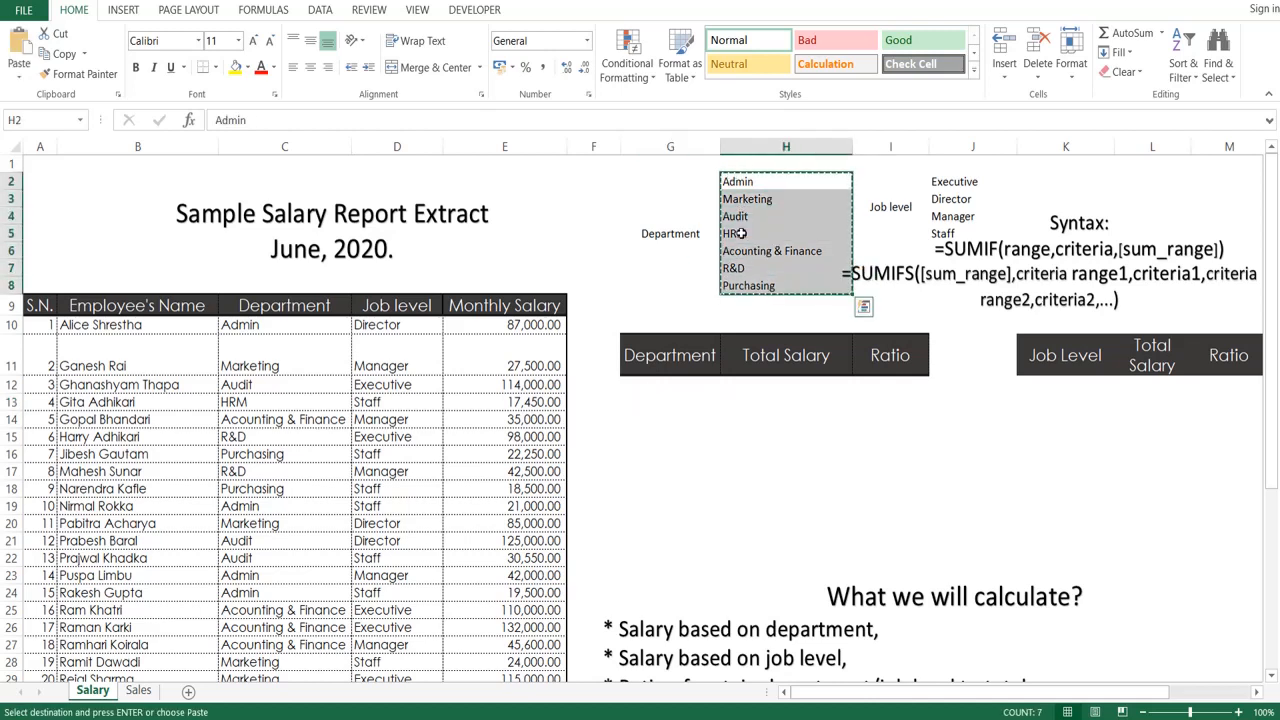
left_click(640, 386)
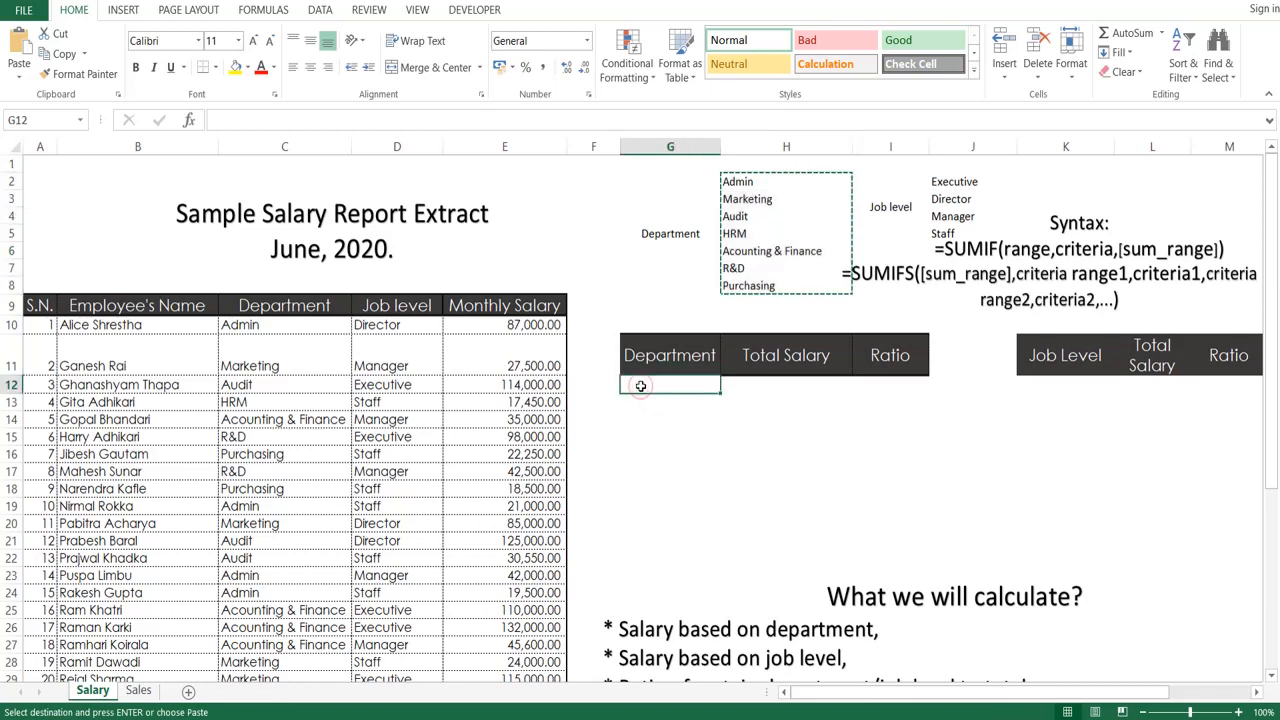
key("ctrl+v")
key("Escape")
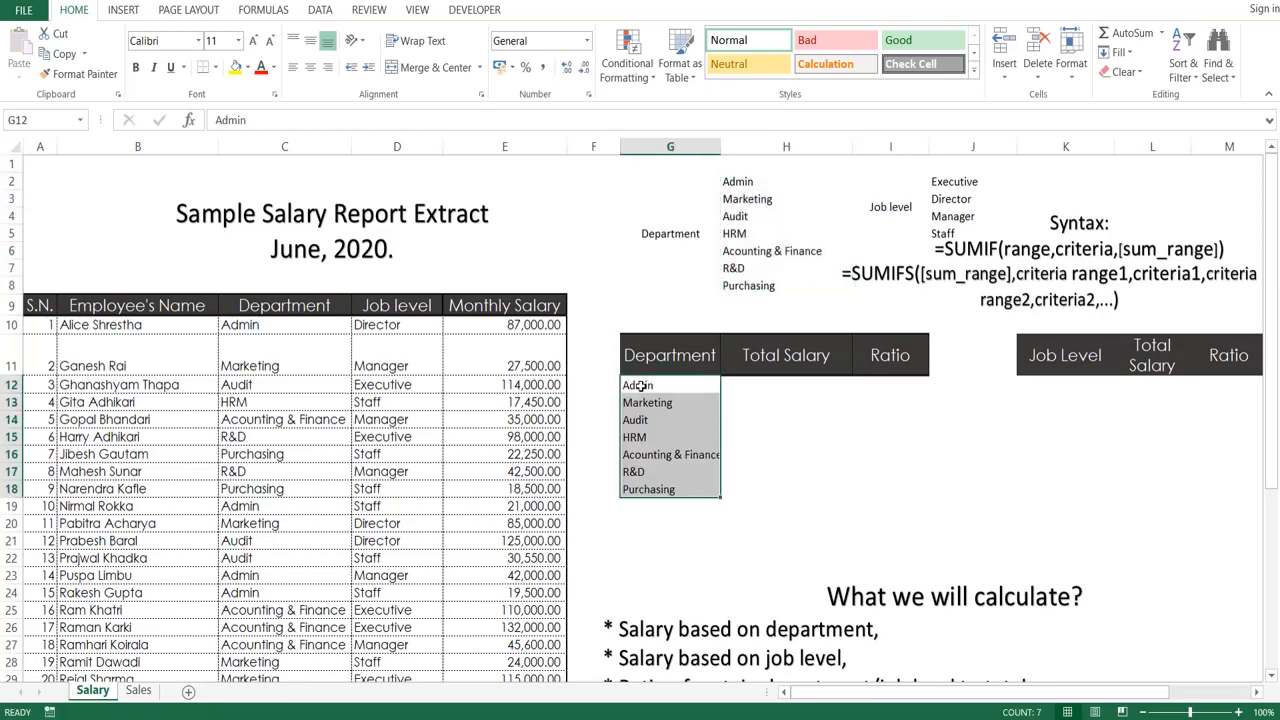
Enter =SUMIF(C:C,G12,E:E) in H12 to calculate the Admin department's total salary.
left_click(779, 392)
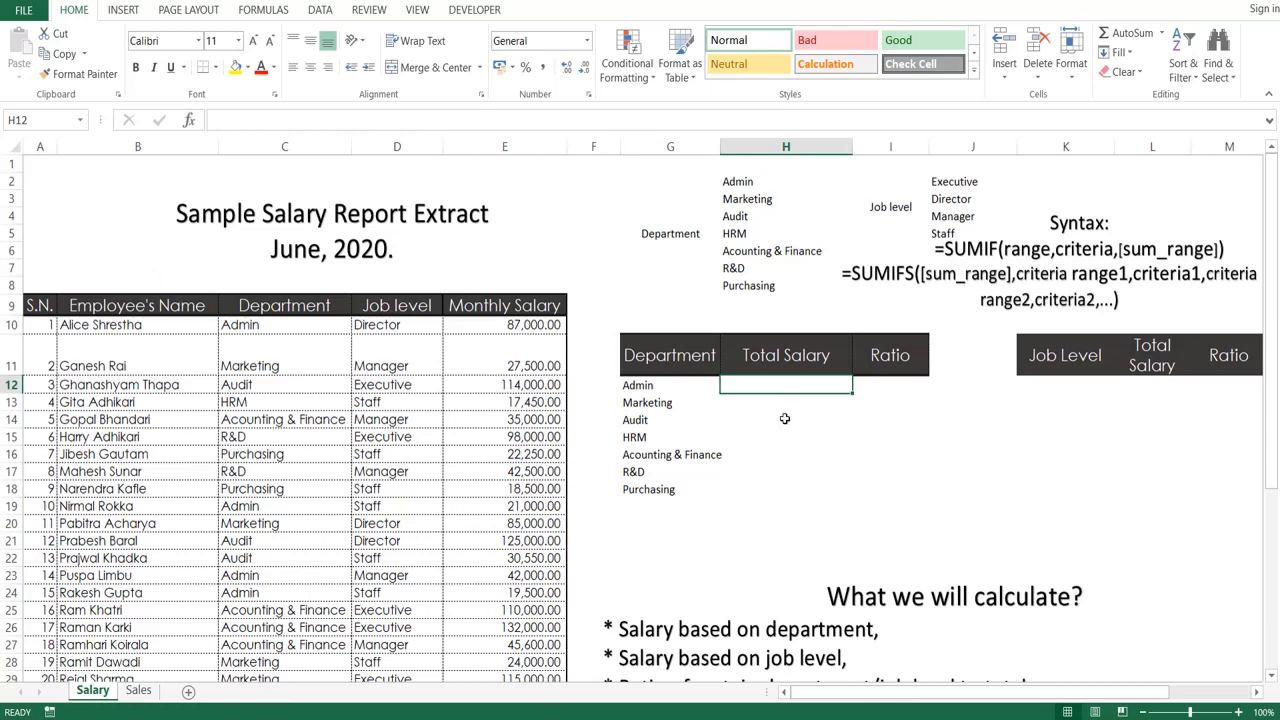
type("=")
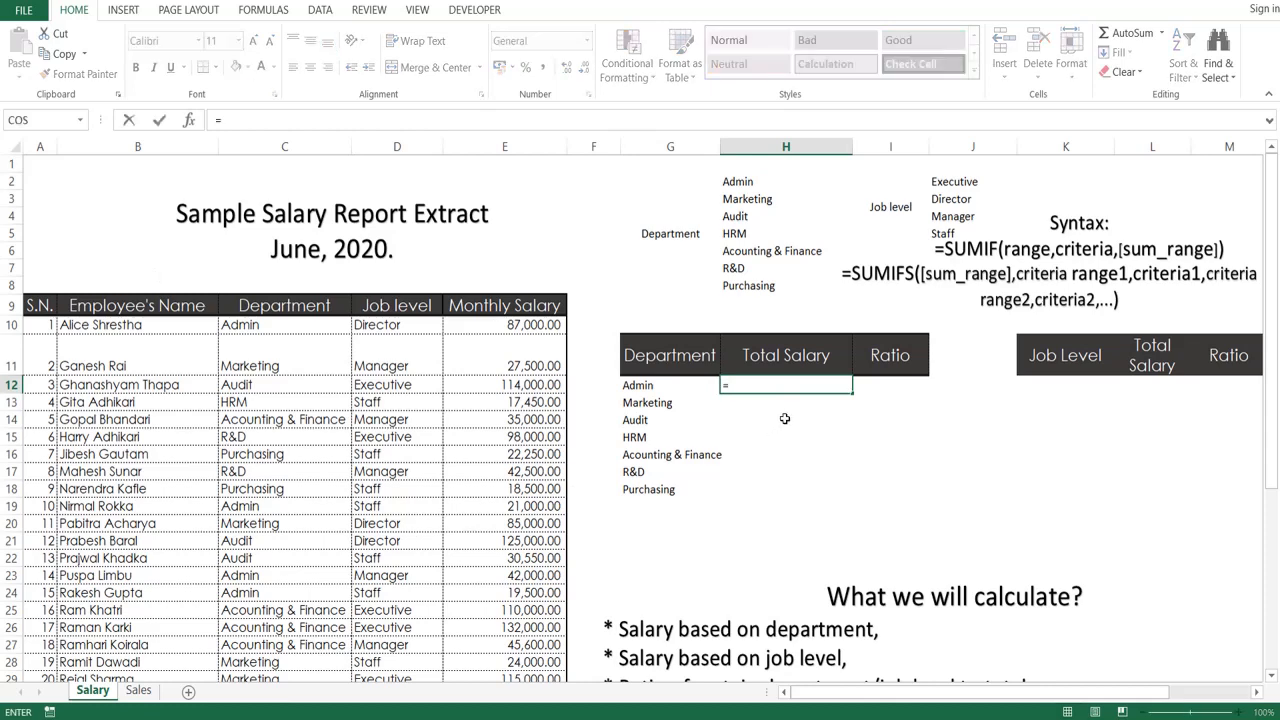
type("SUMI")
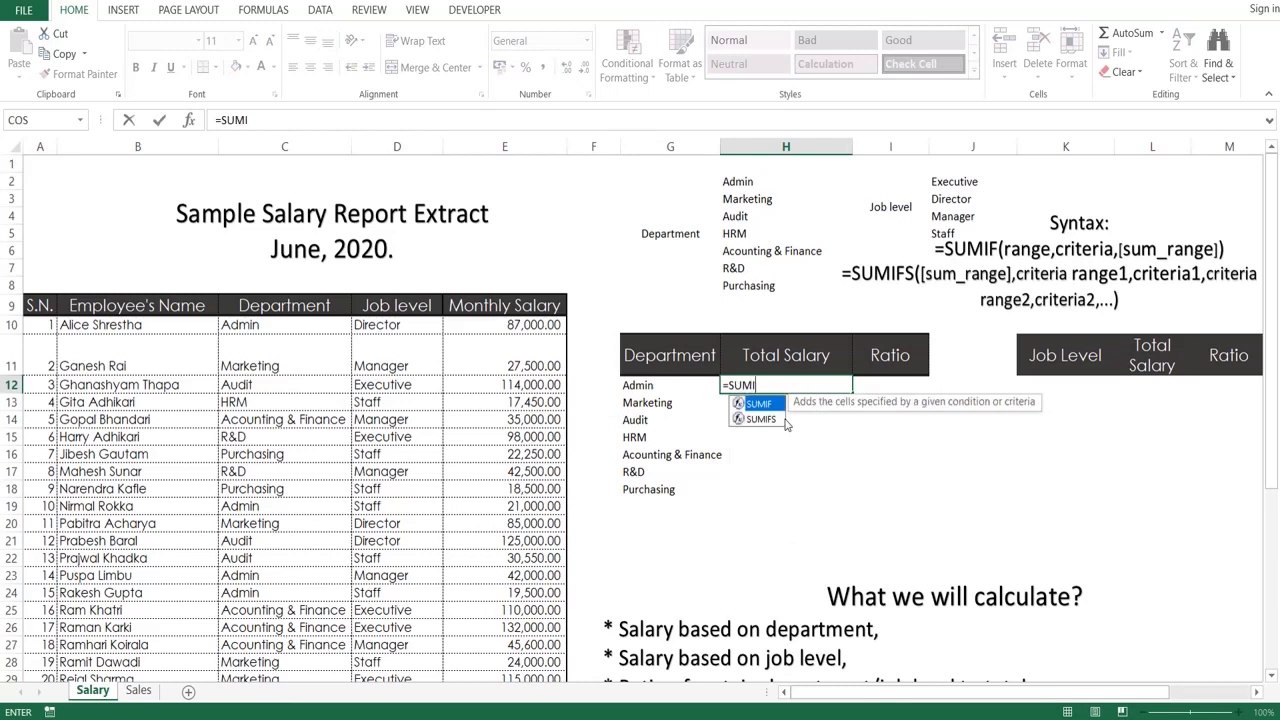
type("F(")
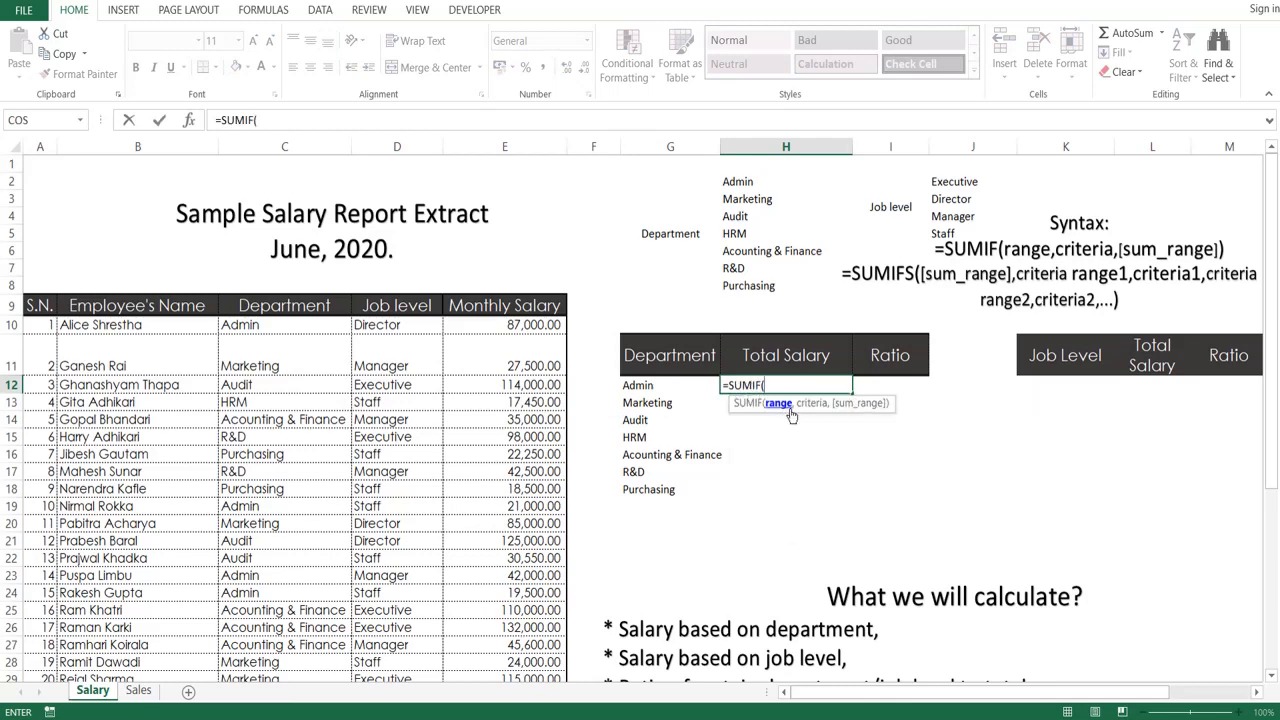
left_click(316, 140)
type(",")
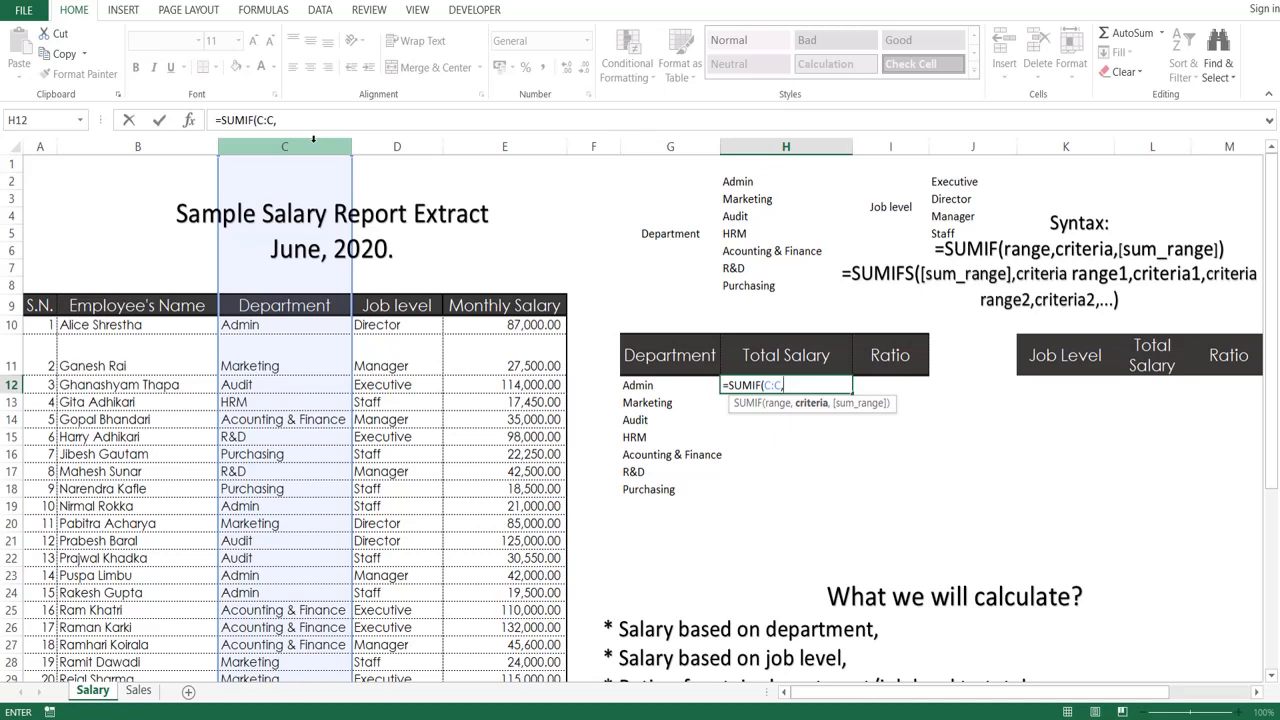
left_click(650, 386)
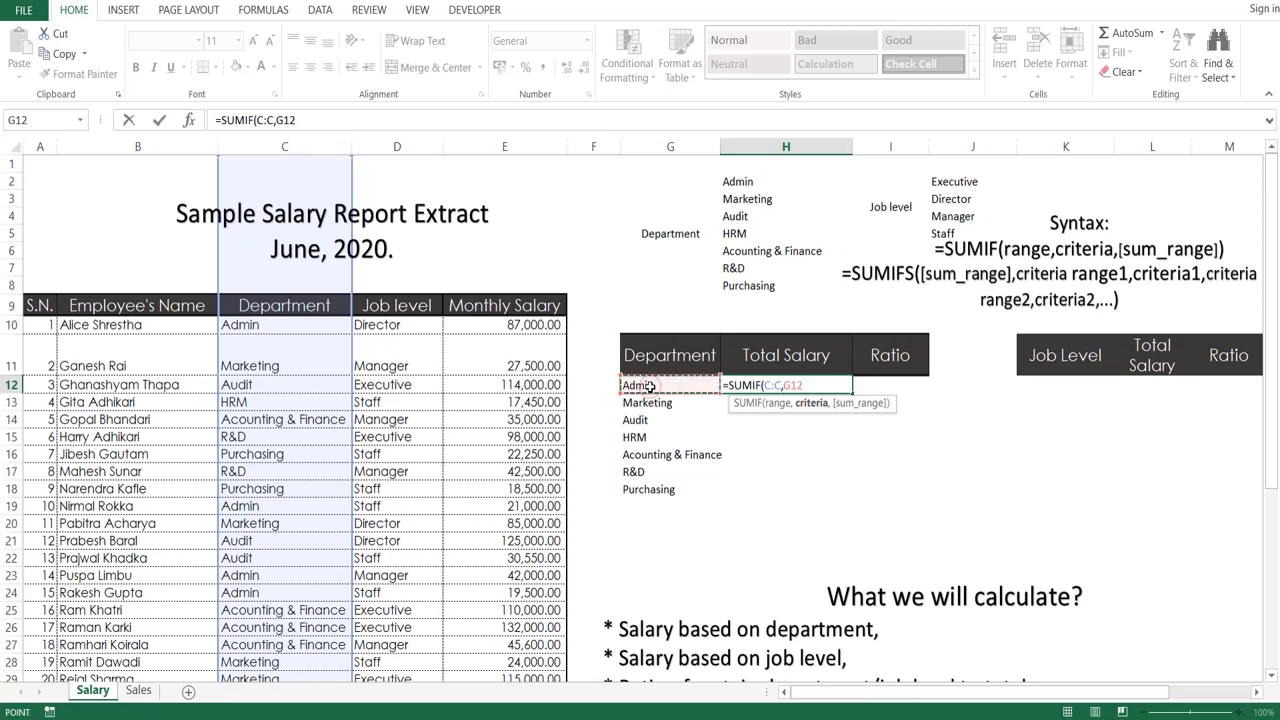
type(",")
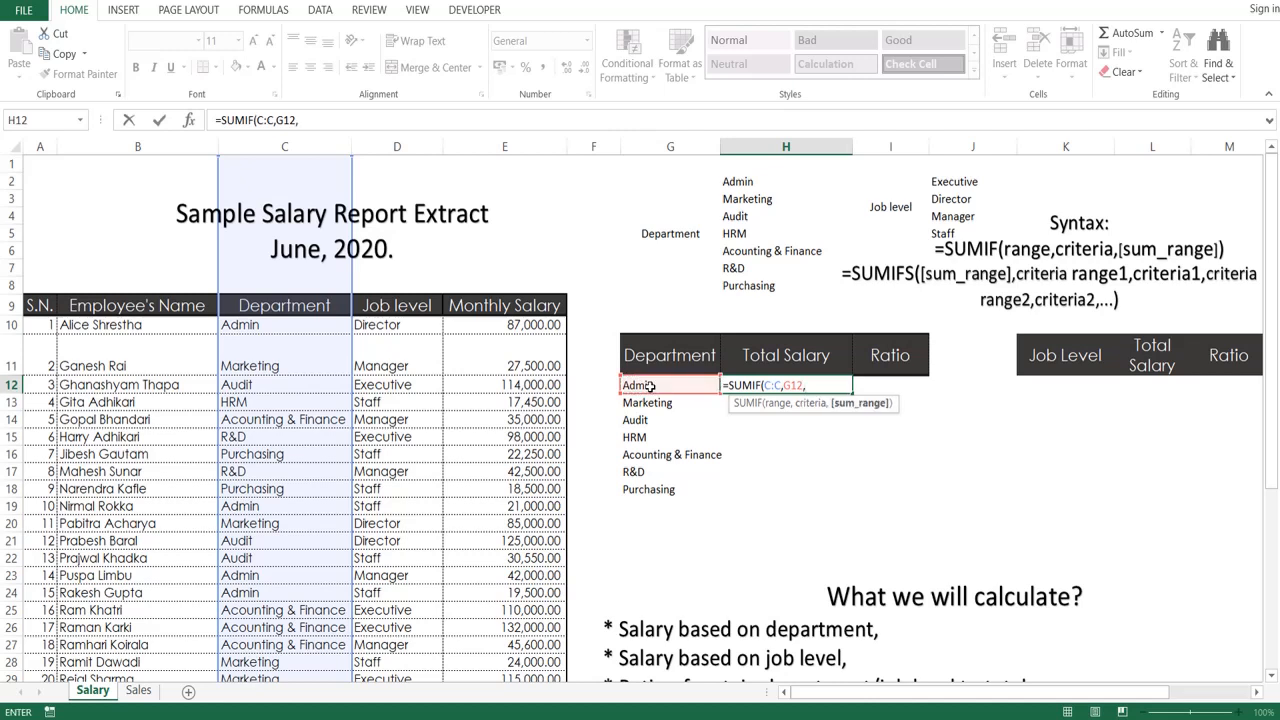
left_click(533, 149)
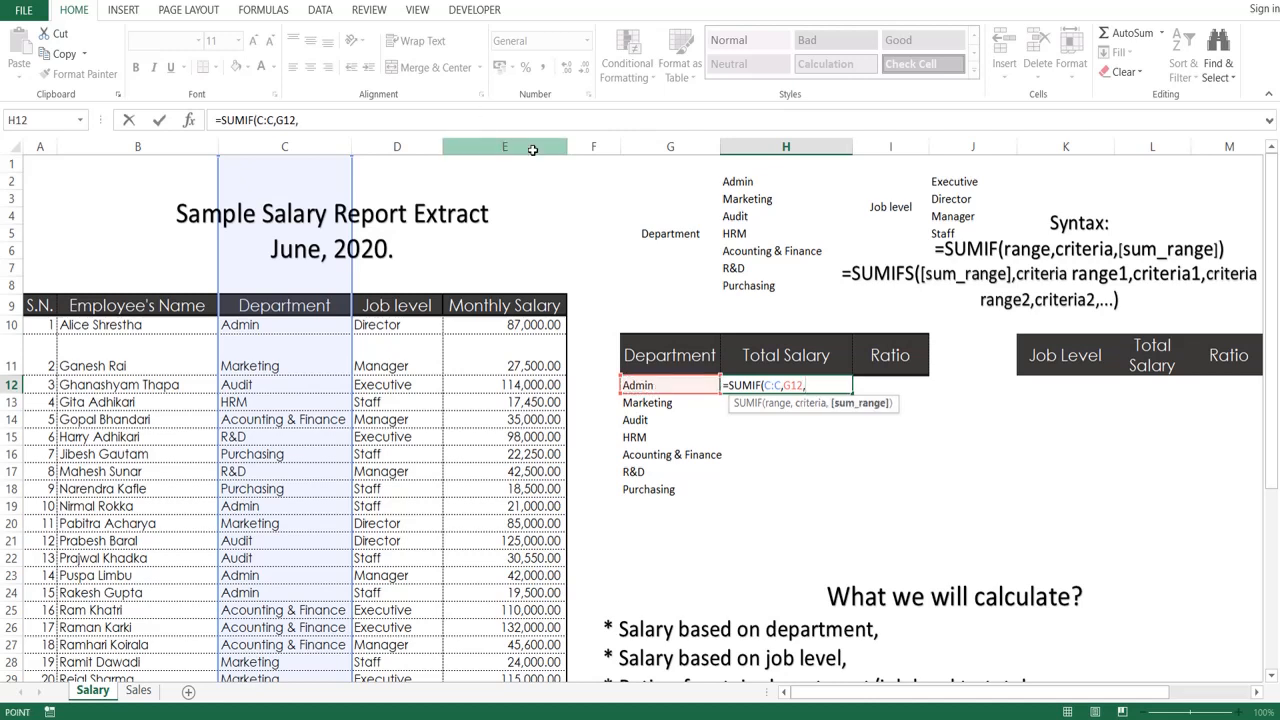
left_click(533, 149)
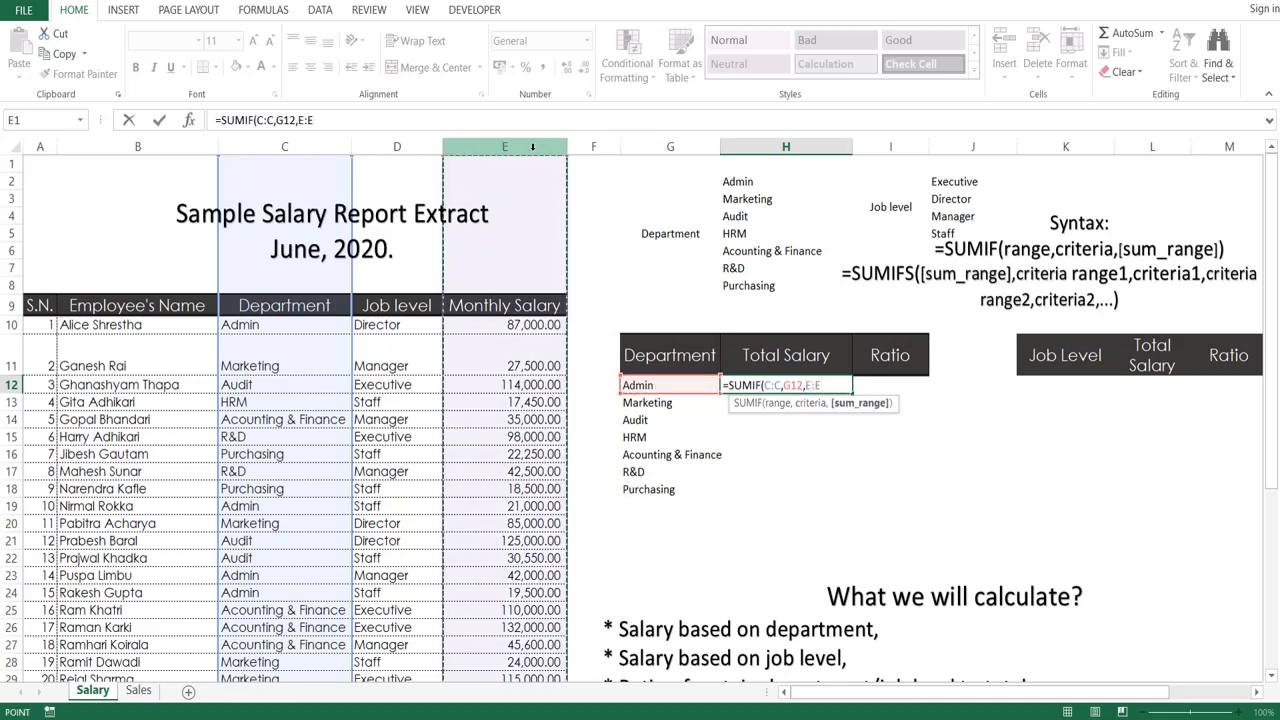
type(")")
key("Return")
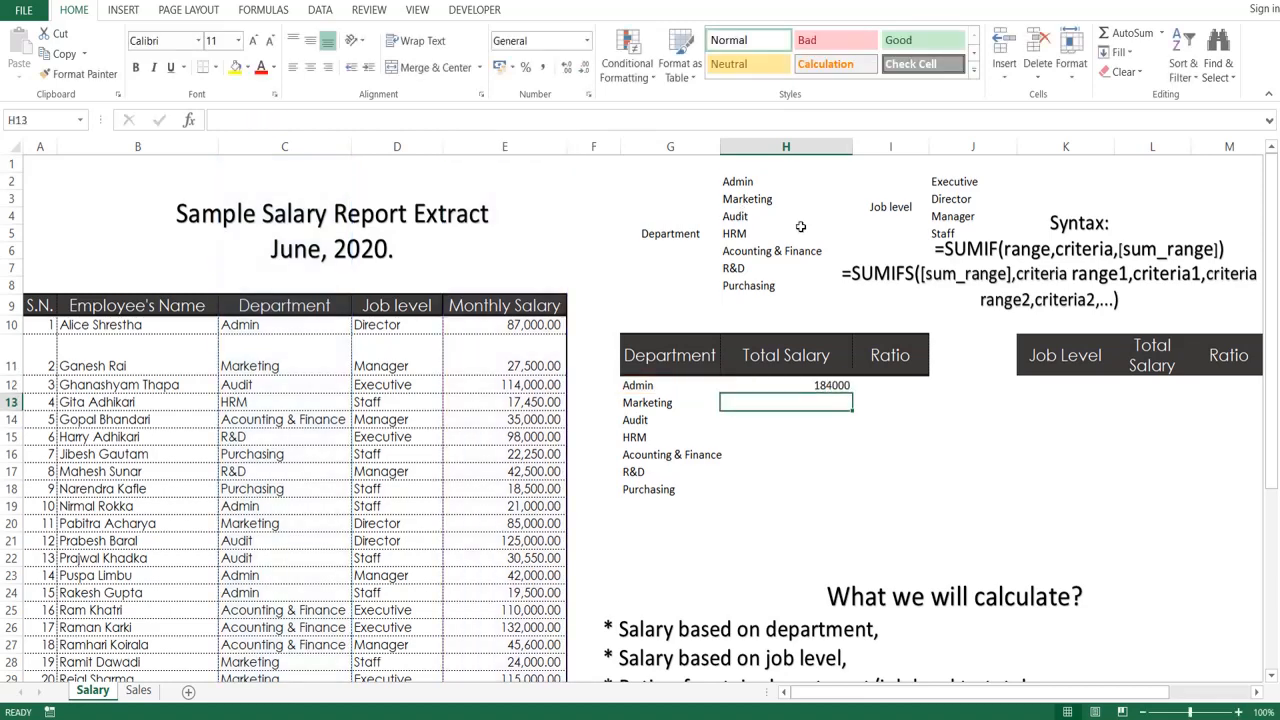
Fill the H12 formula down to H18 and apply the comma number format to the department totals.
left_click(835, 388)
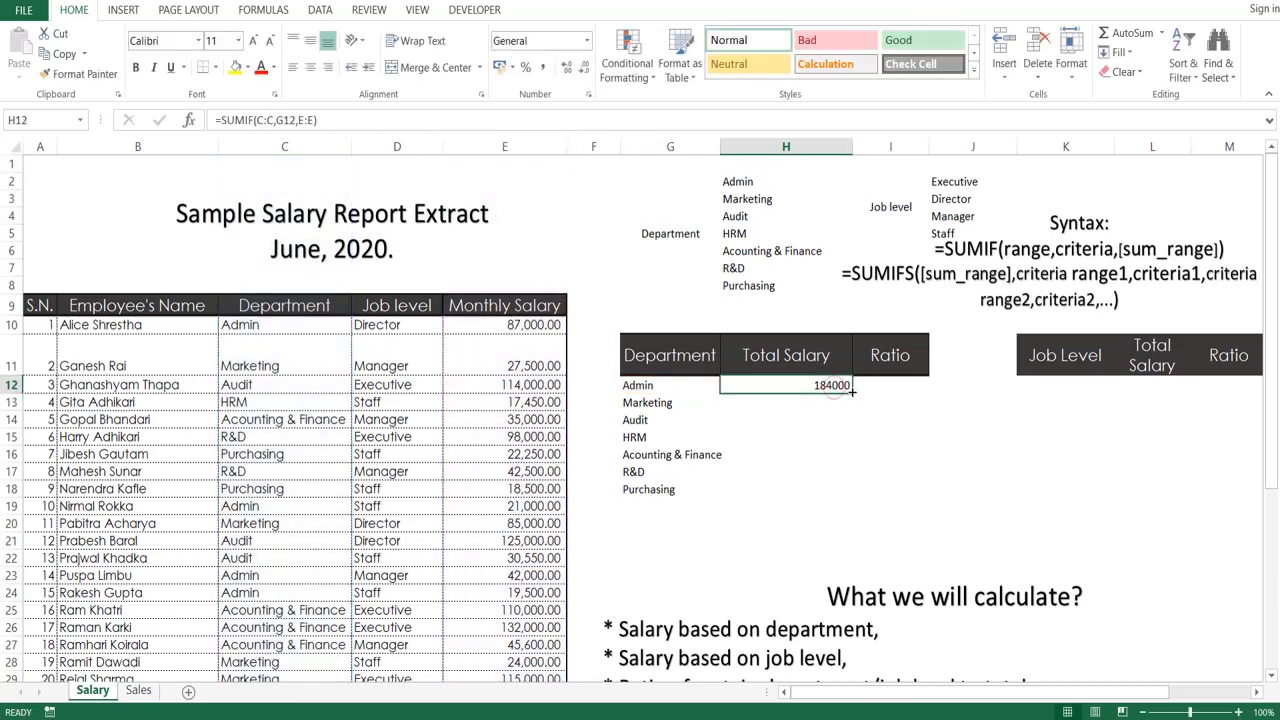
double_click(851, 392)
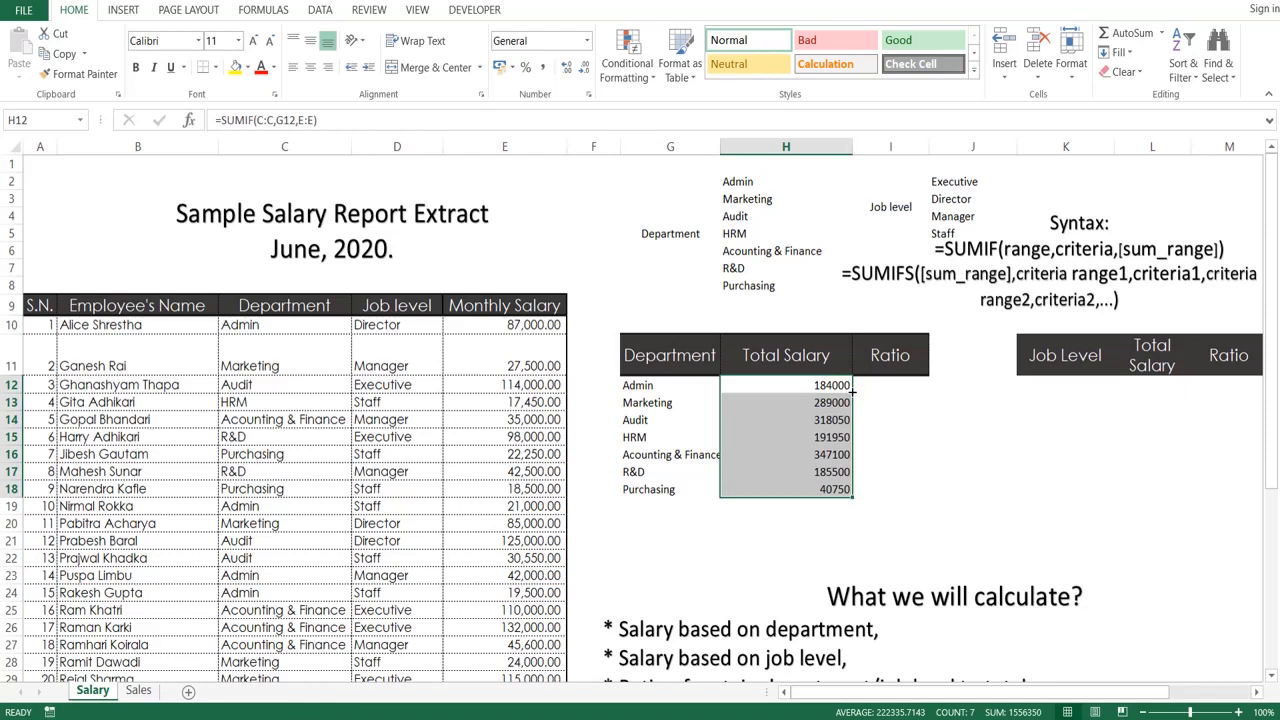
key("alt+h")
key("k")
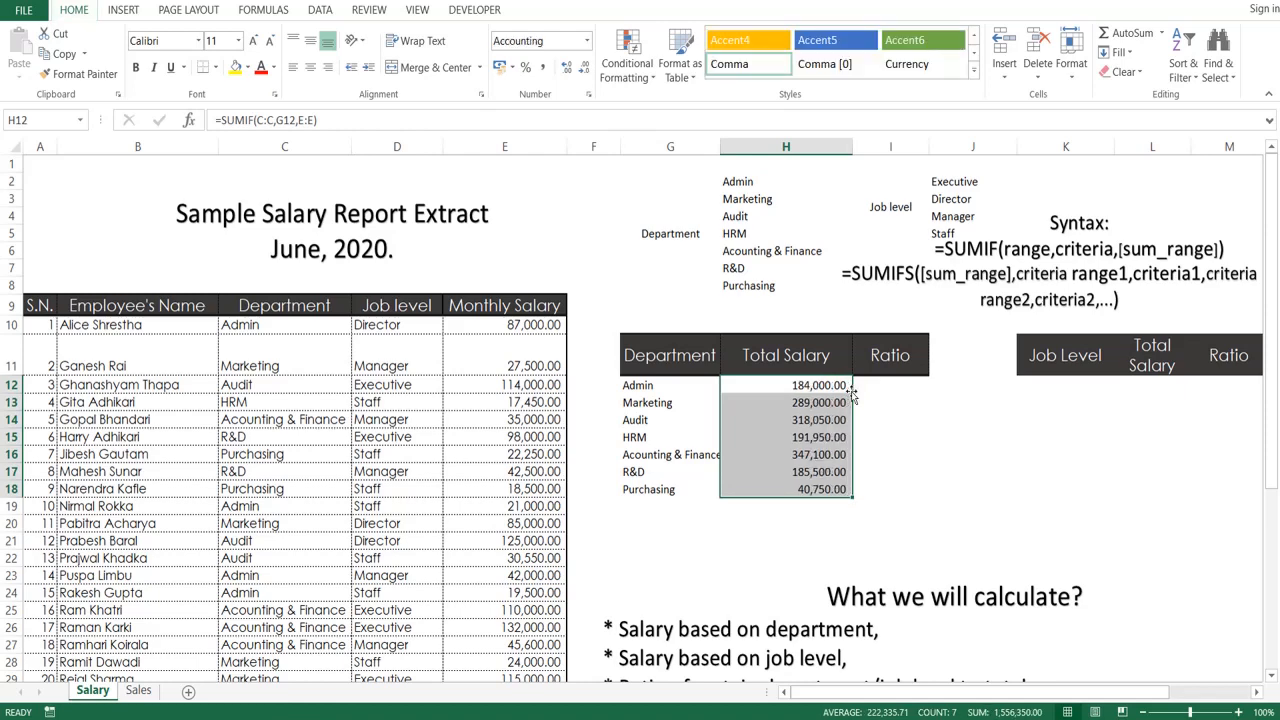
Add the total of H12:H18 in H19 using AutoSum.
left_click(805, 504)
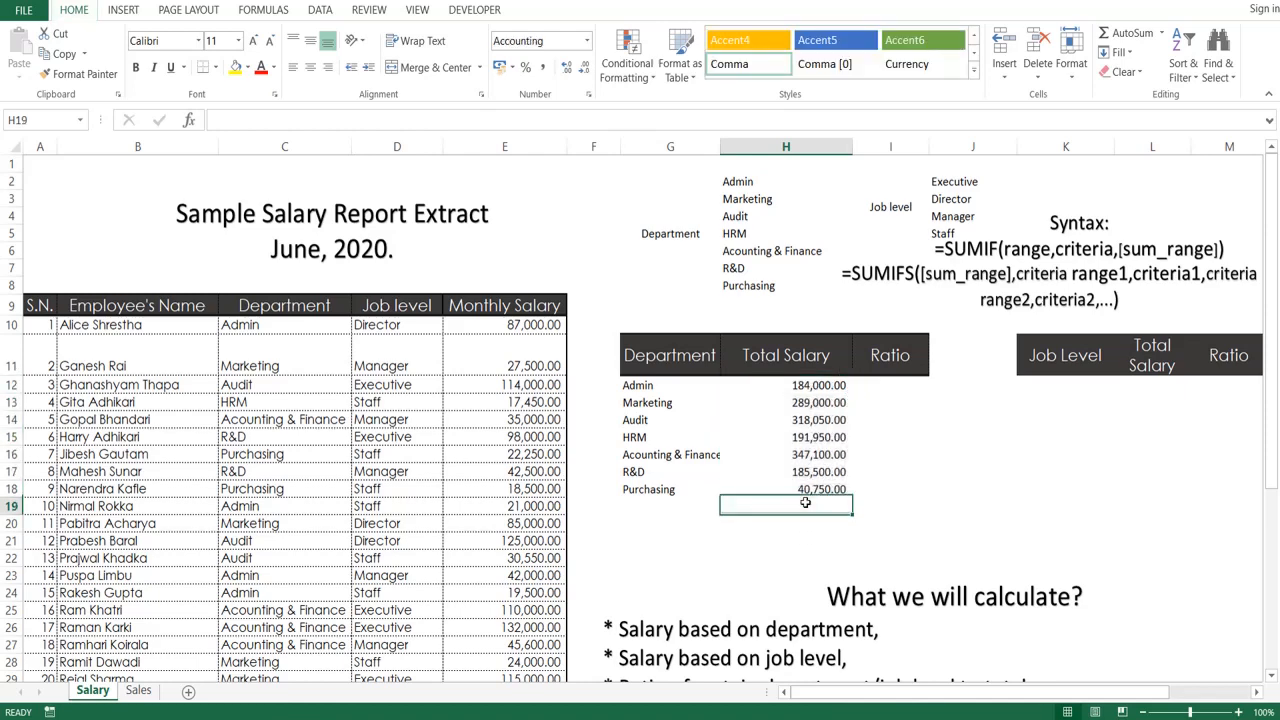
key("alt+equal")
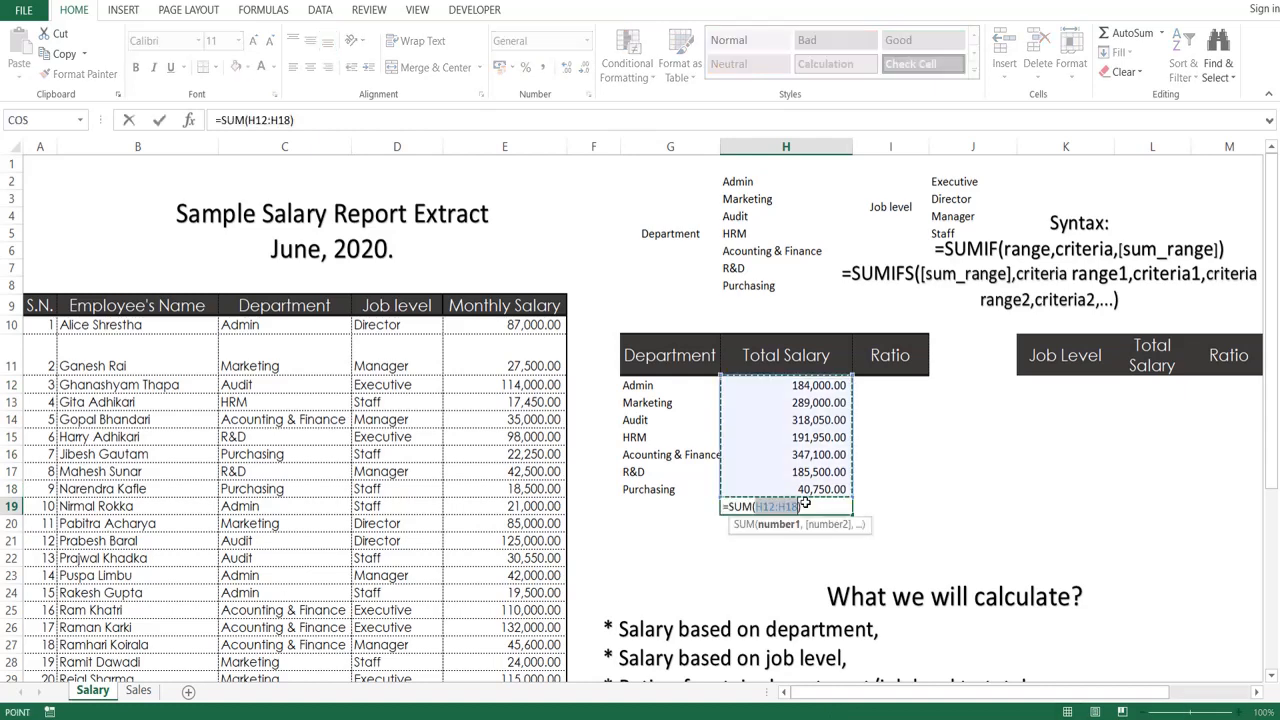
key("Return")
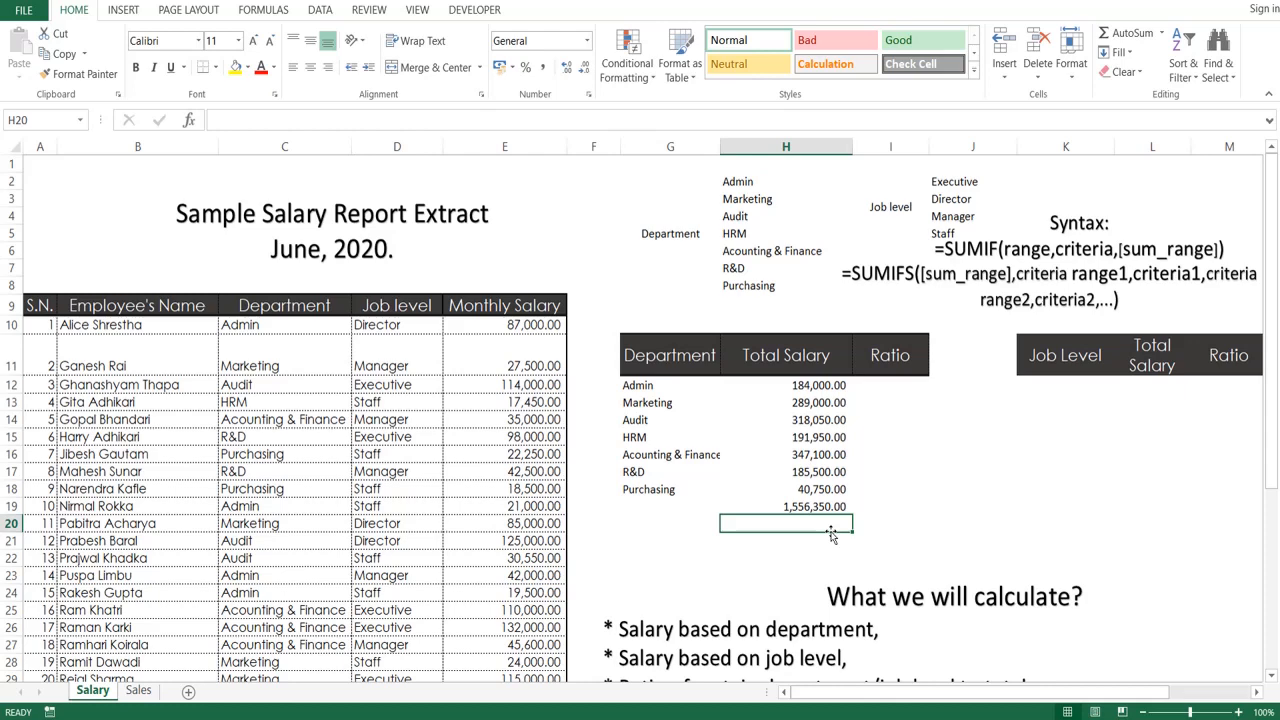
Enter =H12/$H$19 in I12 to calculate the Admin department's share of the total salary.
left_click(831, 385)
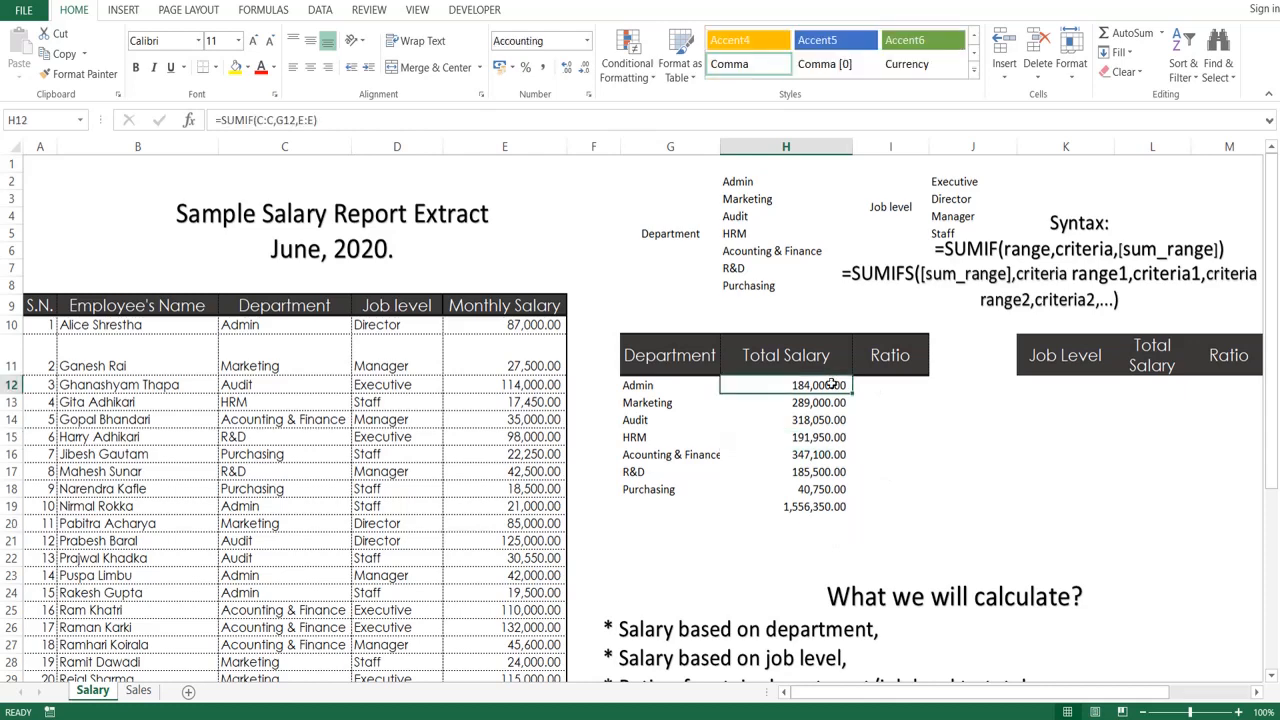
key("Down")
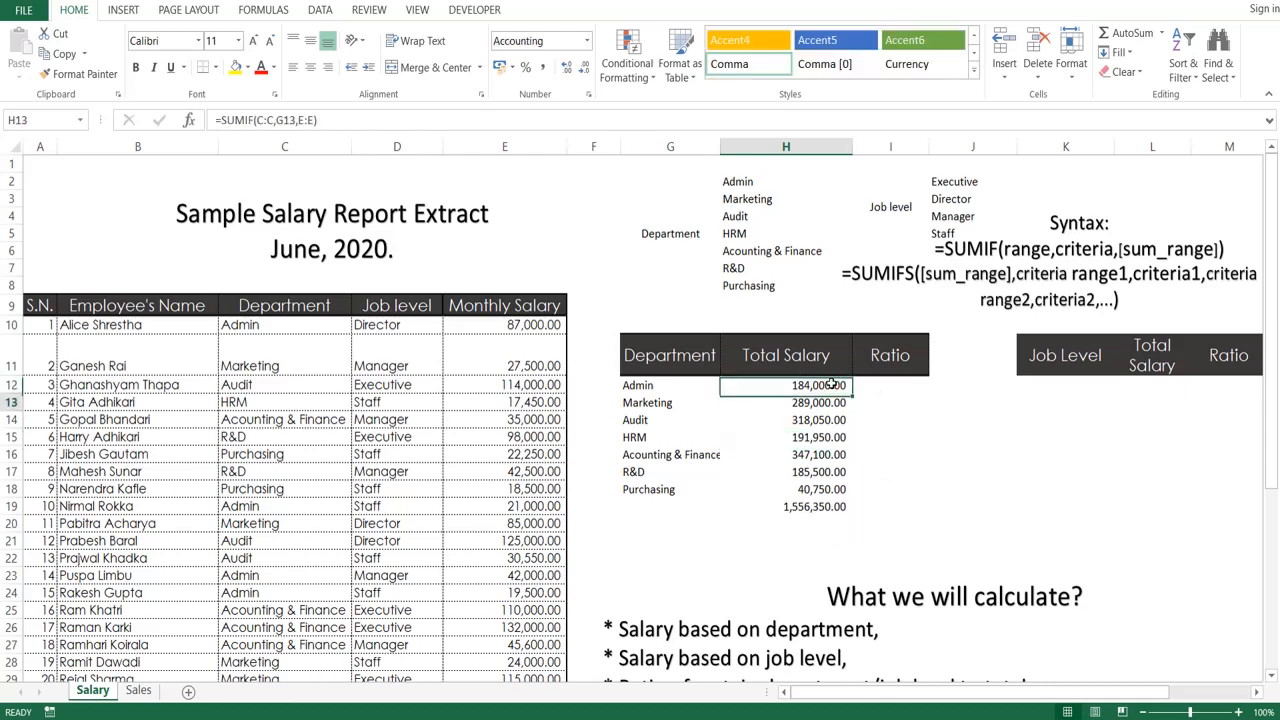
key("Down")
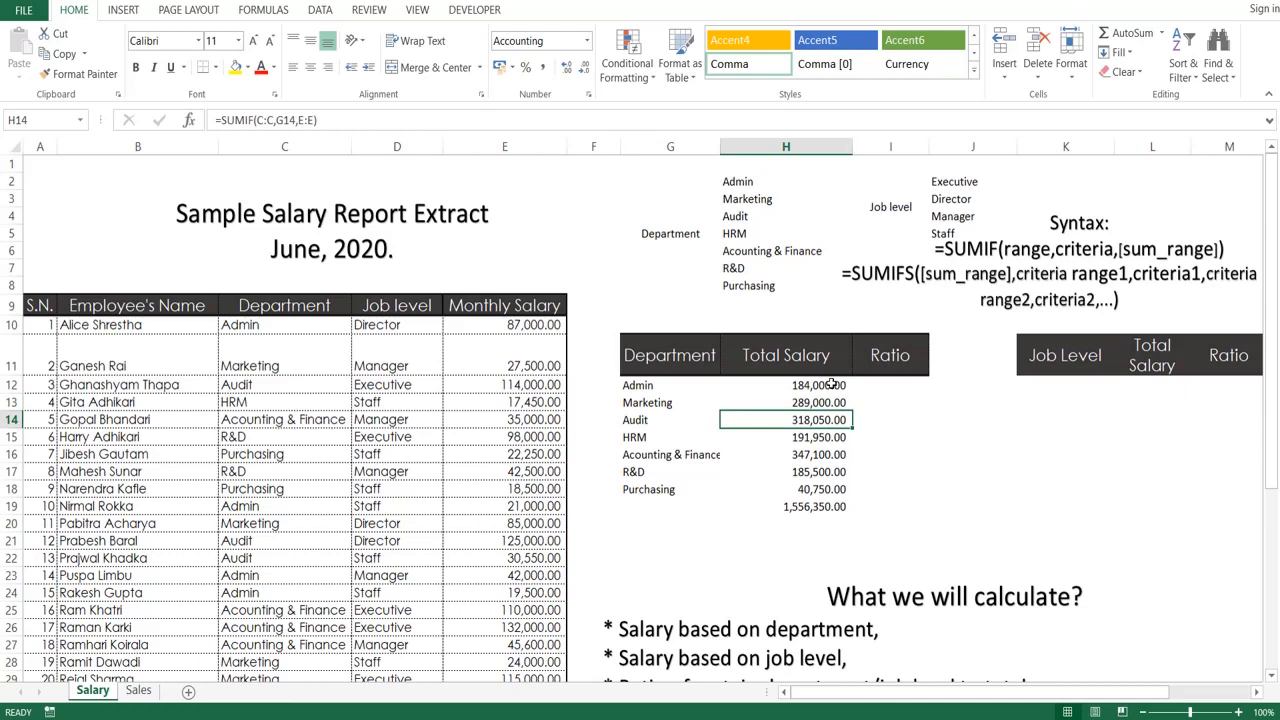
left_click(866, 384)
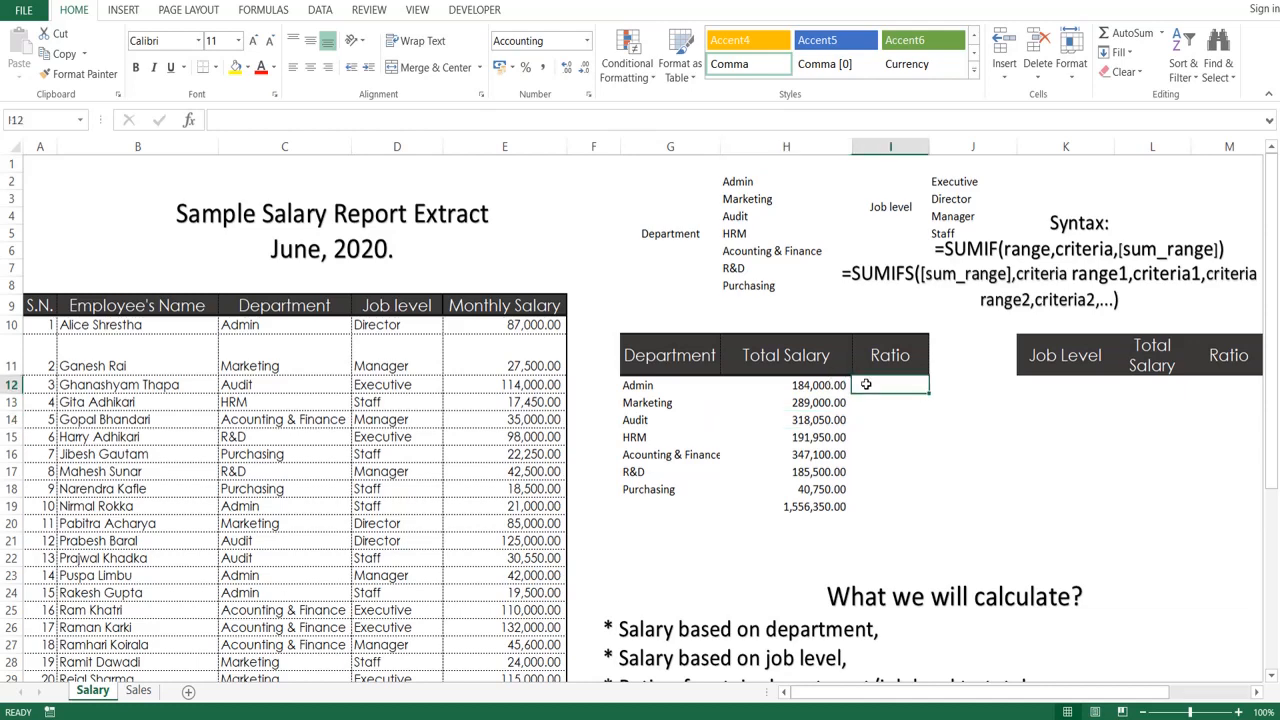
type("=")
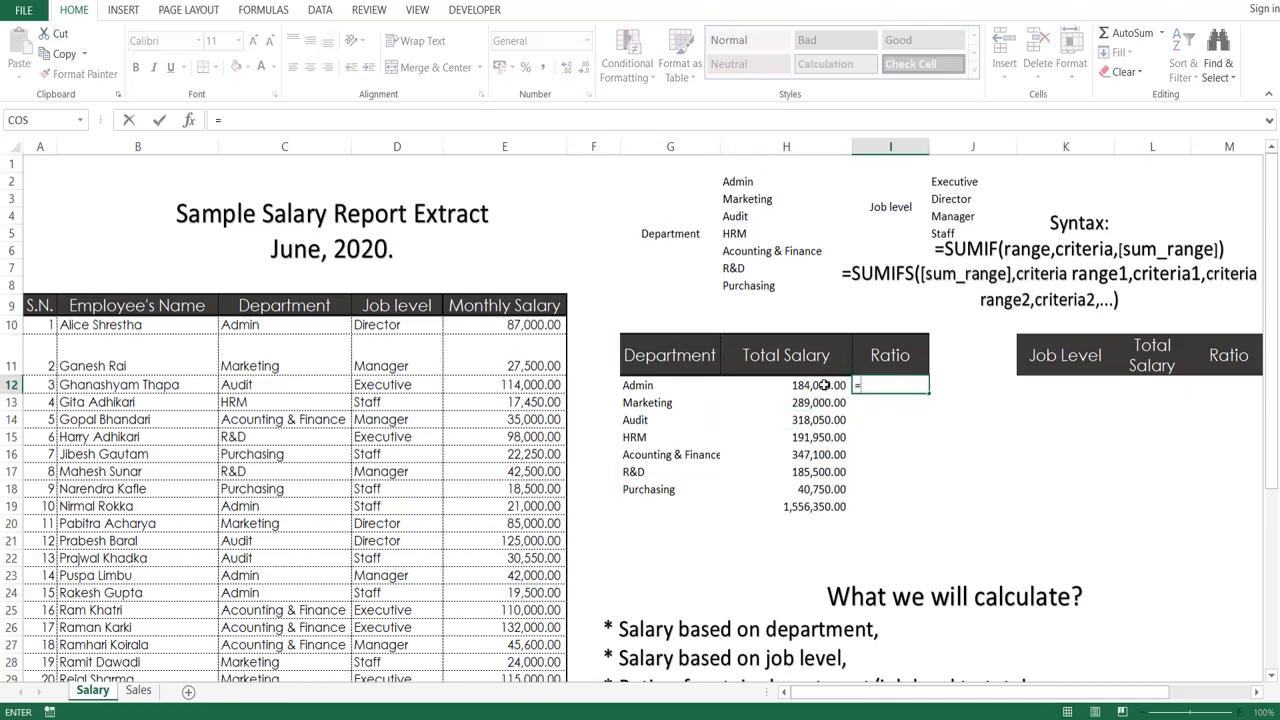
left_click(822, 385)
type("/")
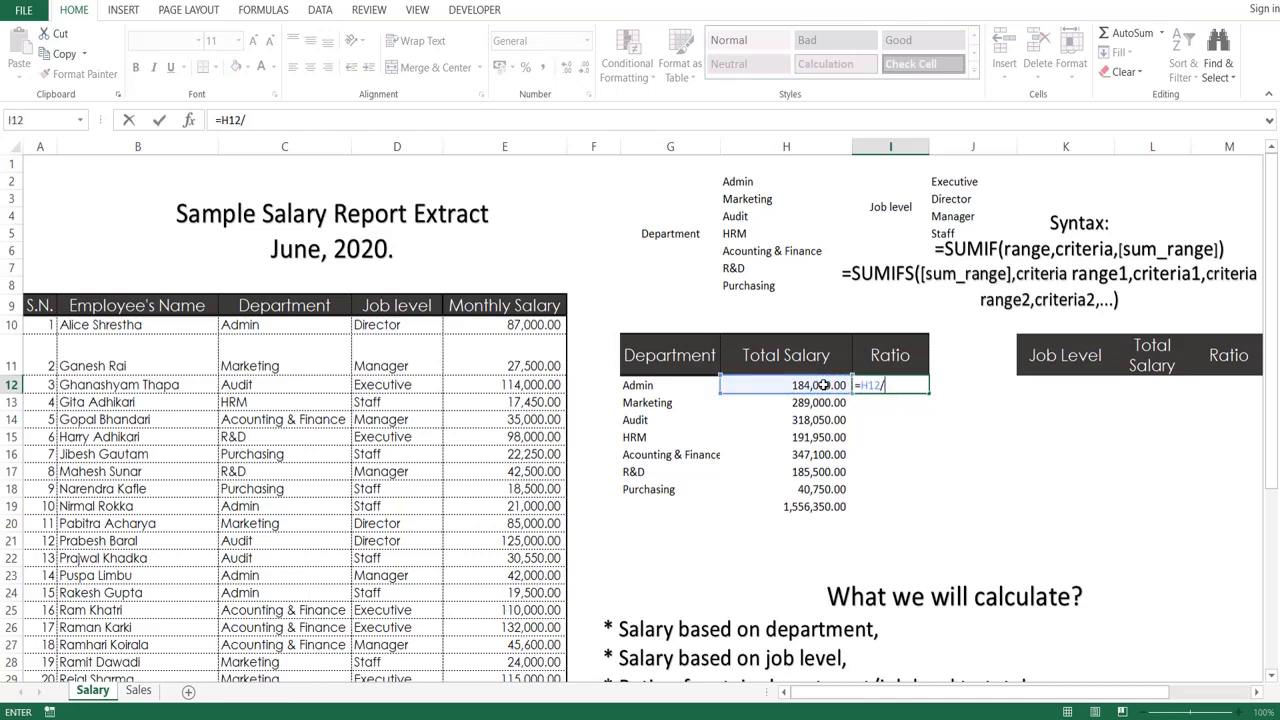
left_click(806, 507)
key("F4")
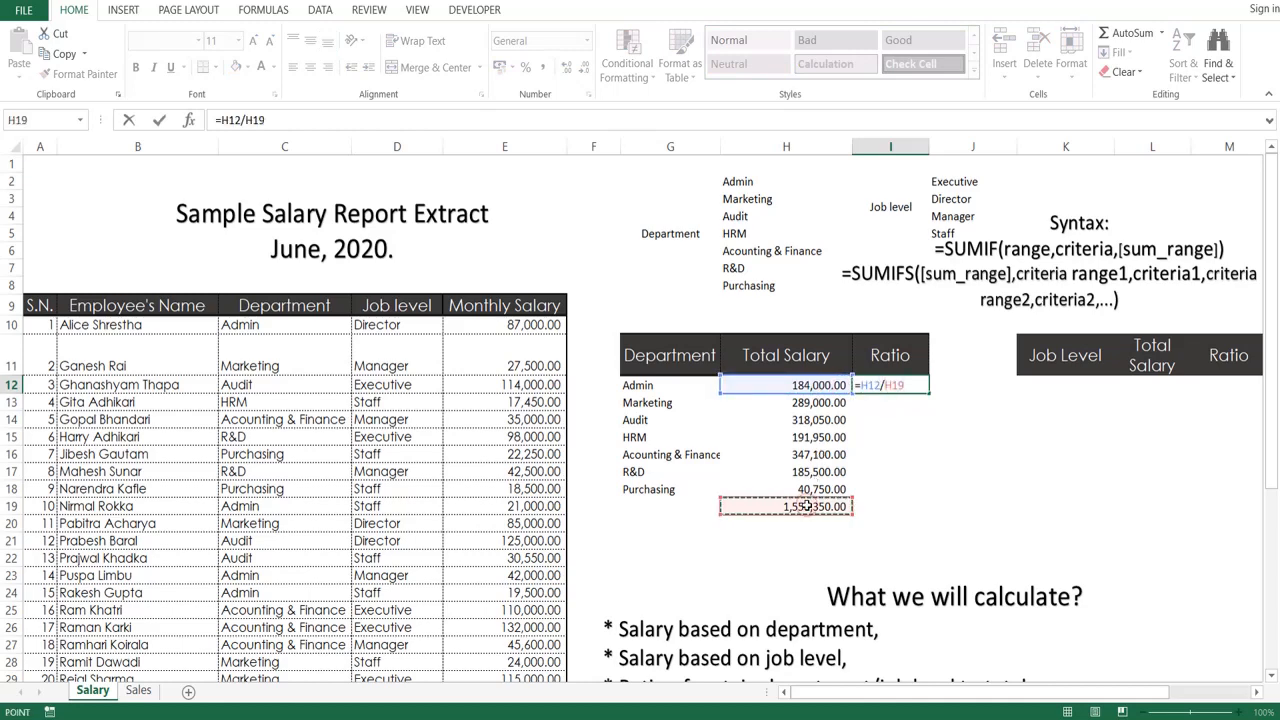
key("Return")
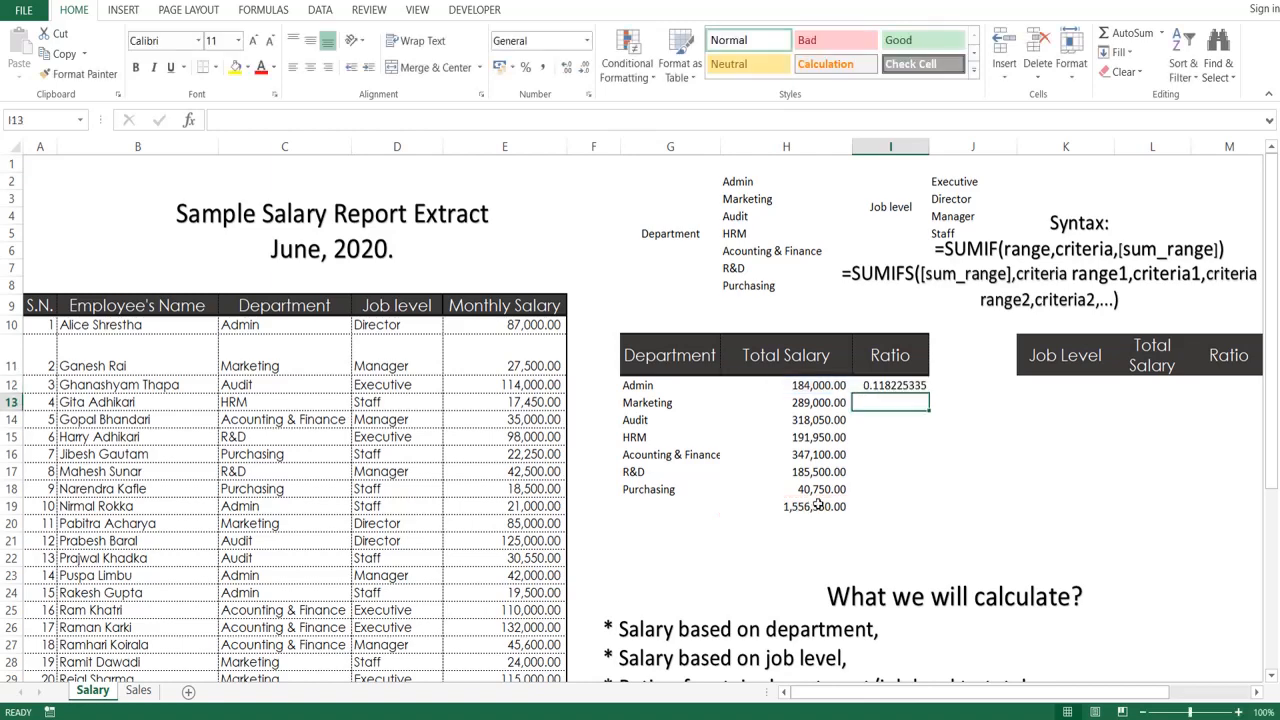
Fill the I12 ratio formula down to I18 and format the department ratios as percentages.
left_click(889, 385)
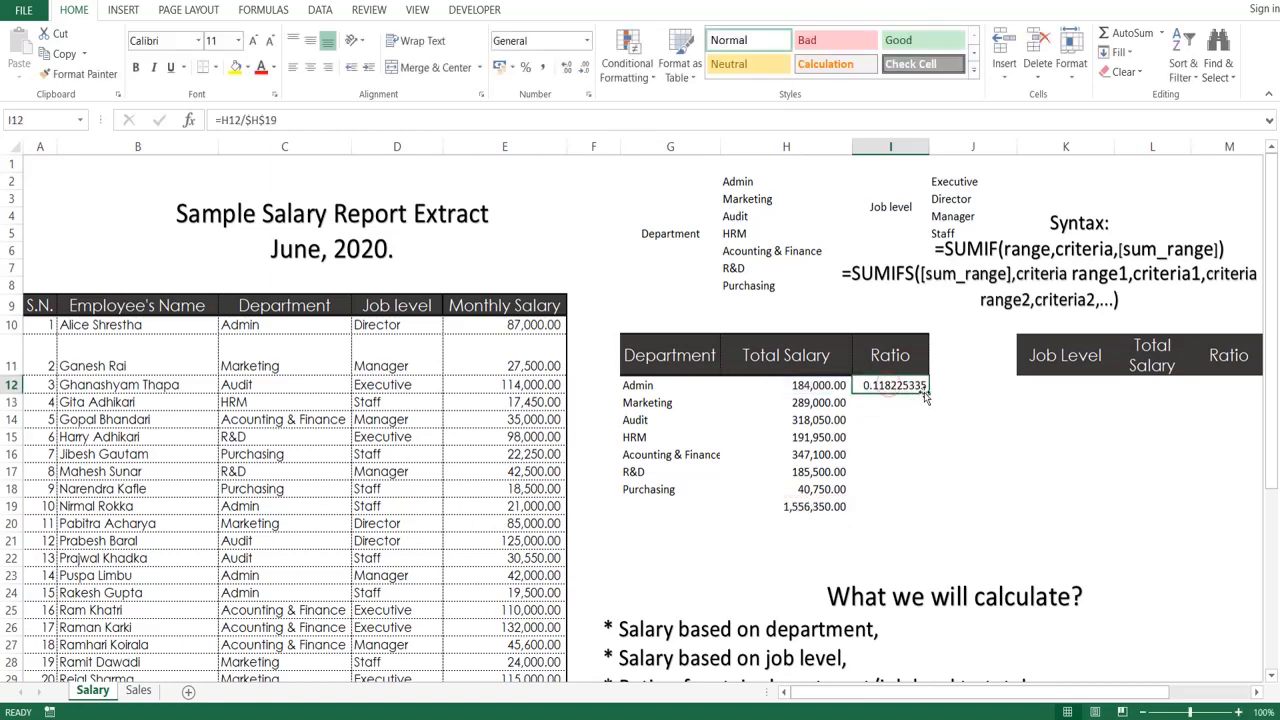
double_click(929, 394)
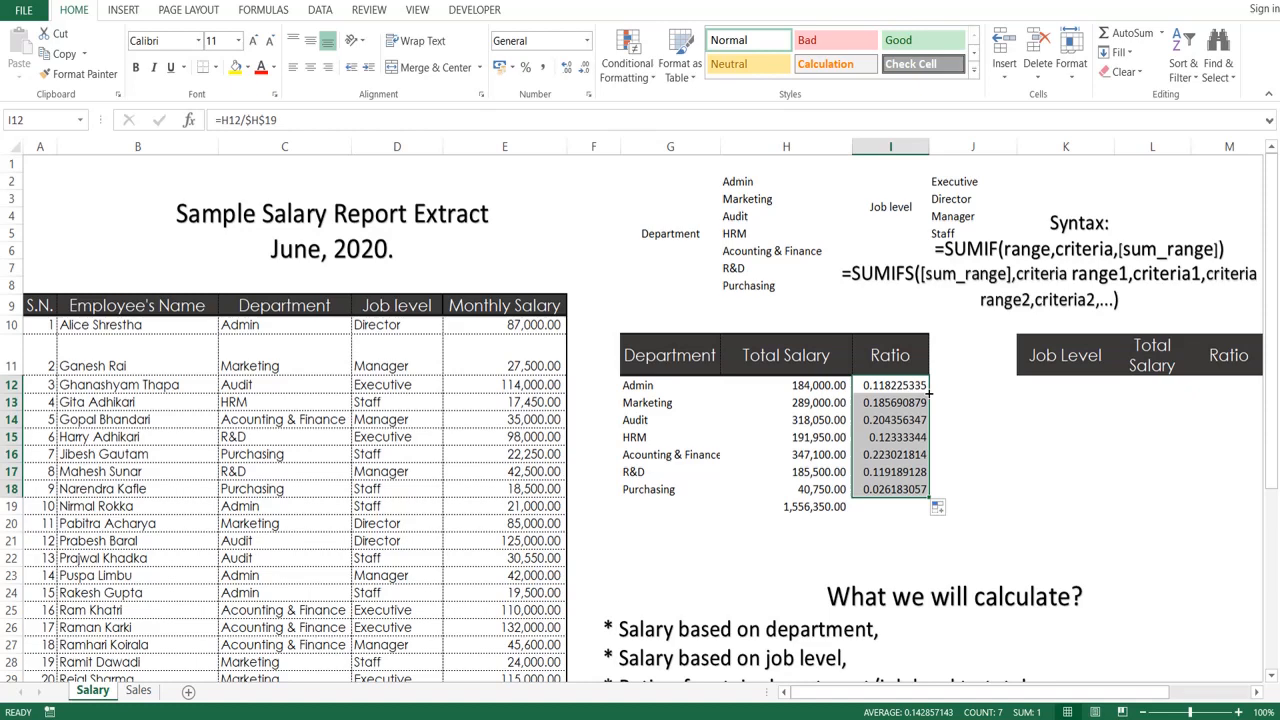
key("ctrl+shift+5")
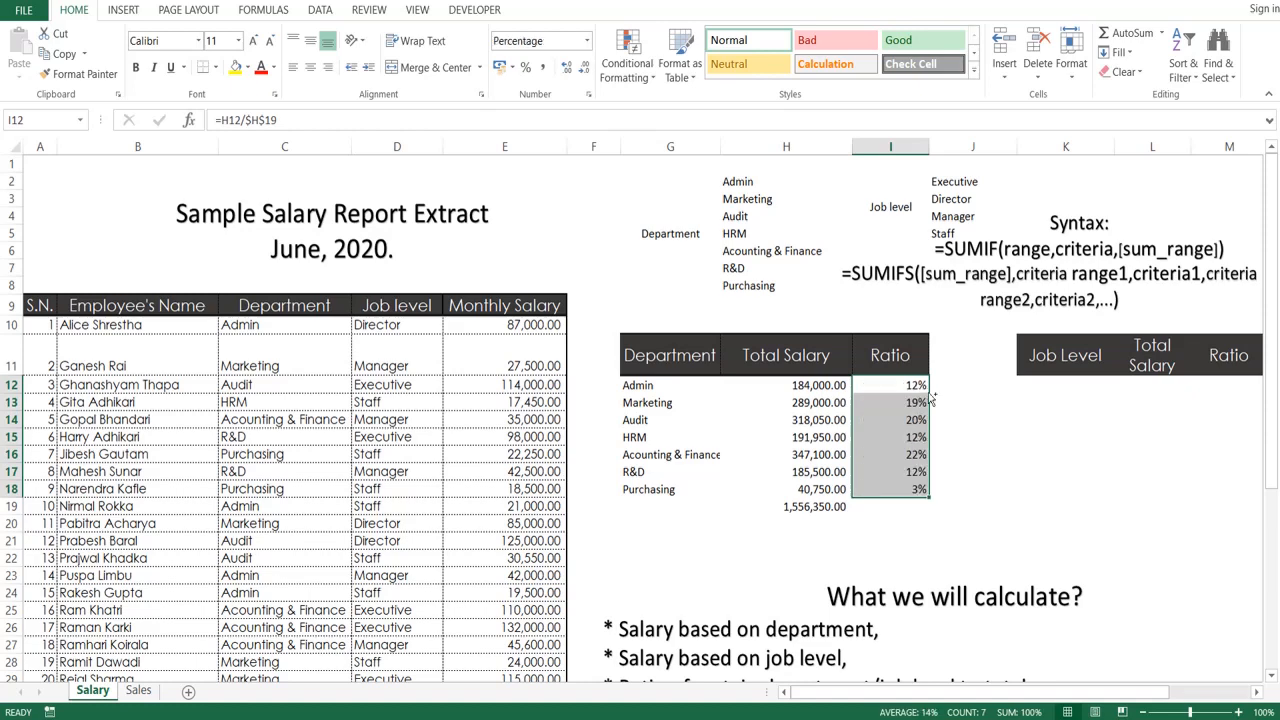
Add the sum of the department ratios I12:I18 in I19 using AutoSum.
left_click(907, 502)
key("alt+equal")
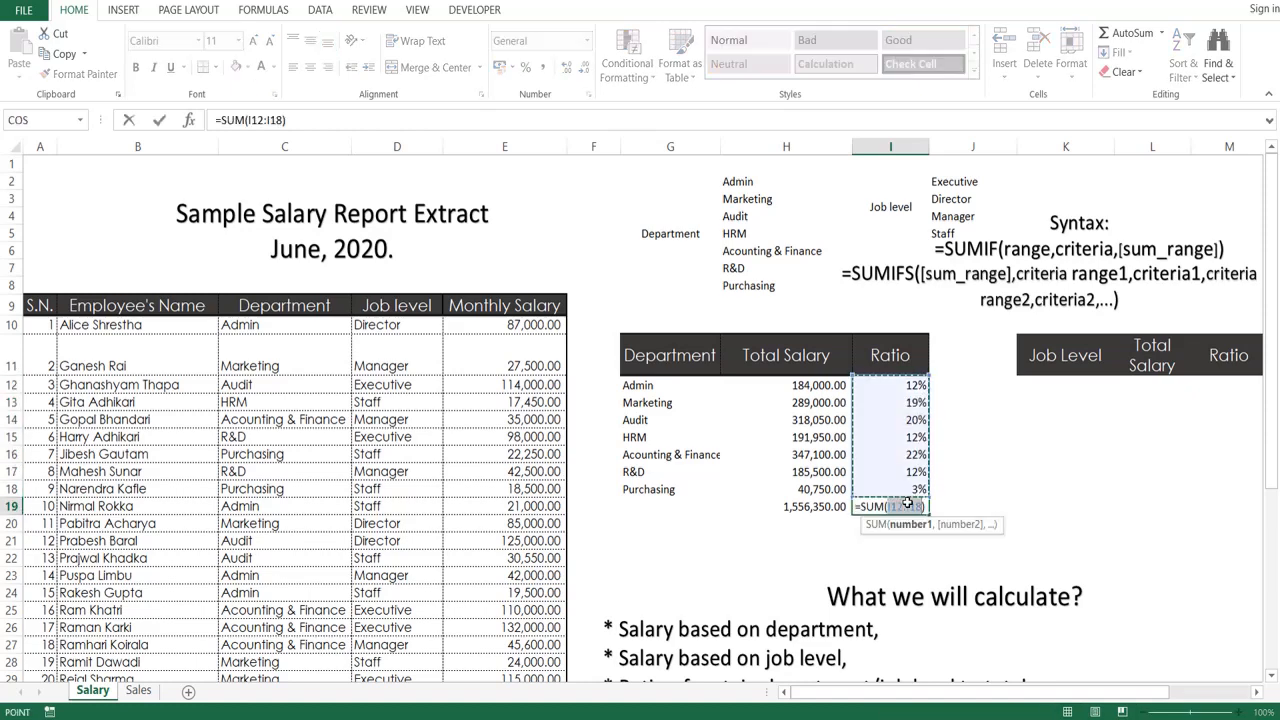
key("Return")
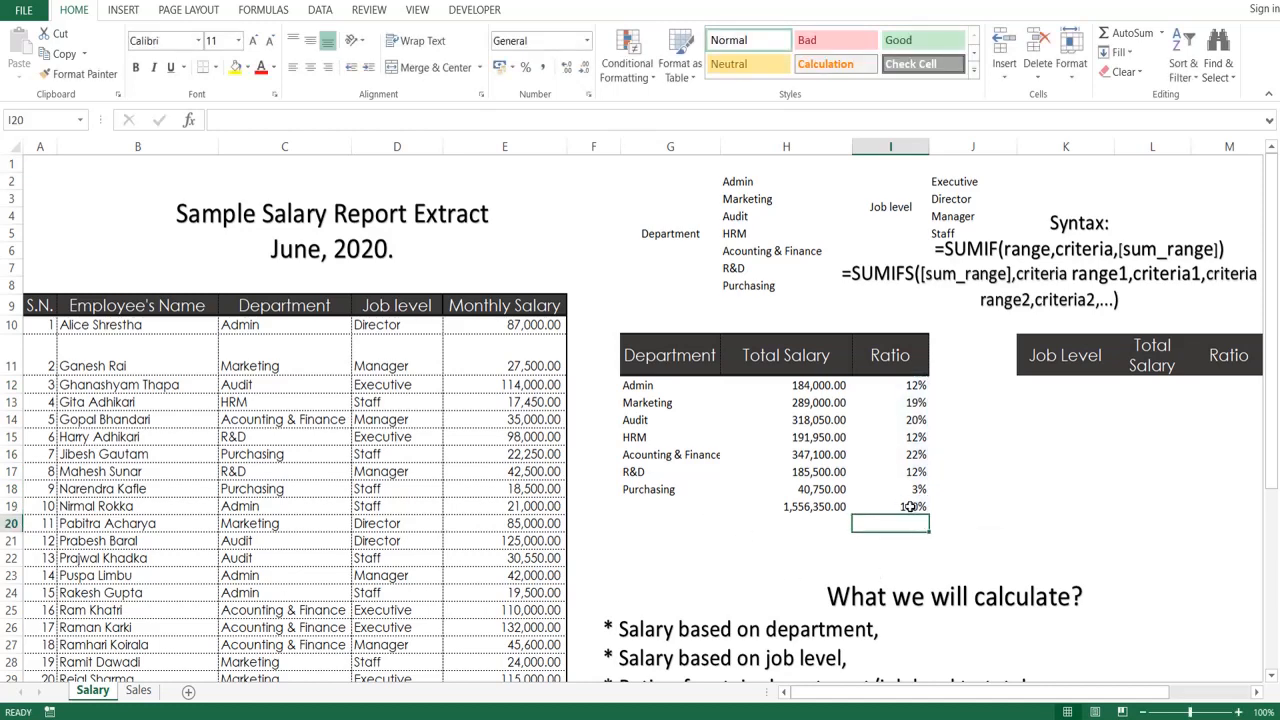
Examine the department ratios and their formulas in I12:I19.
left_click(910, 507)
left_click(915, 386)
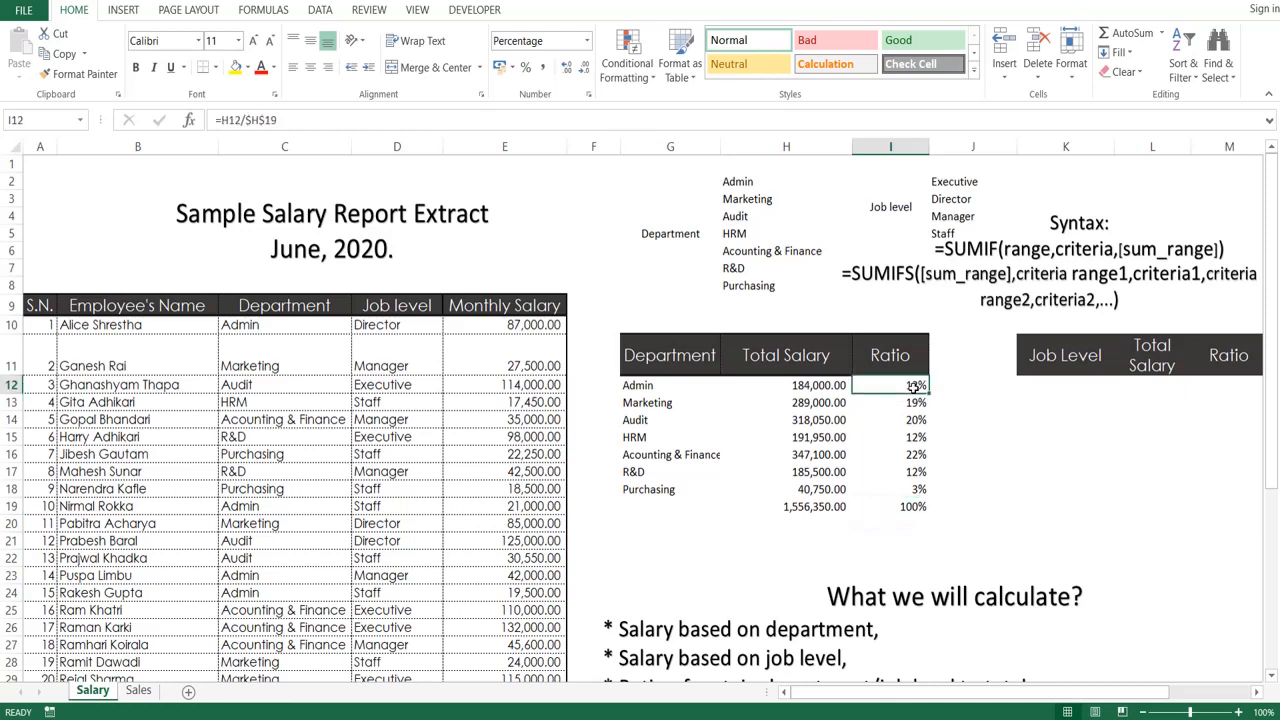
key("Down")
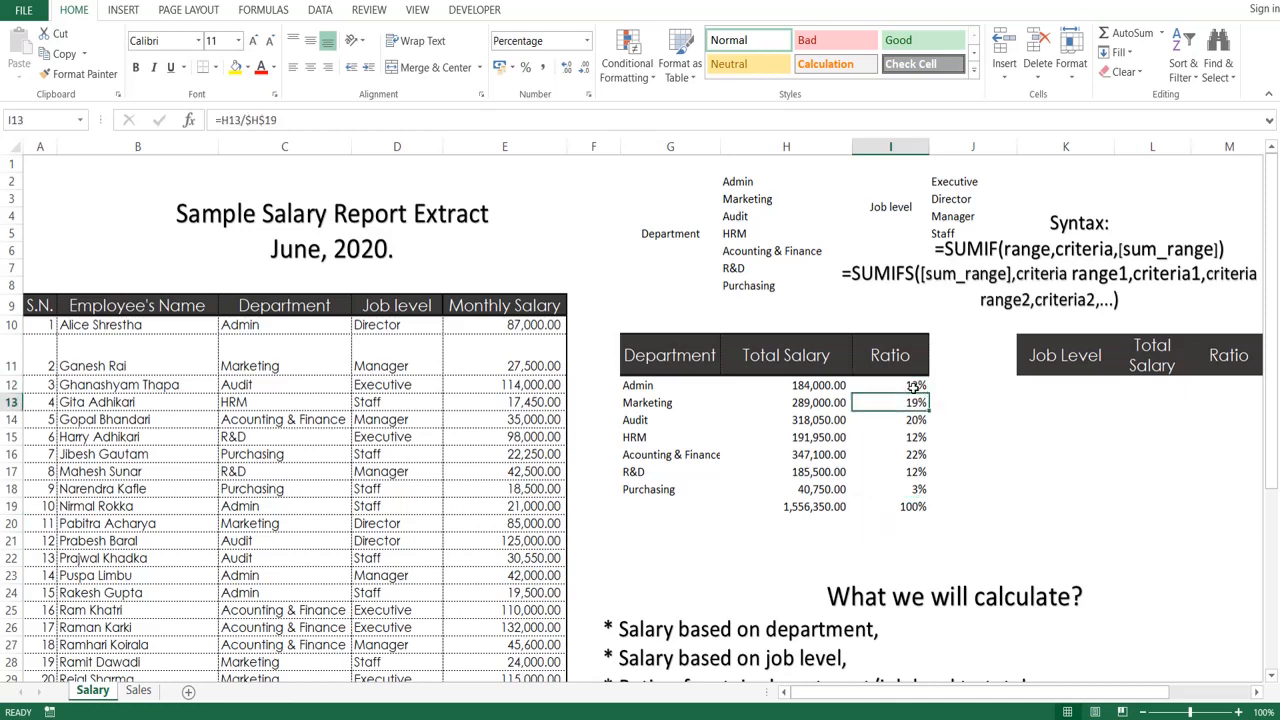
key("Down")
key("Down")
key("Down")
key("Down")
key("Down")
key("Down")
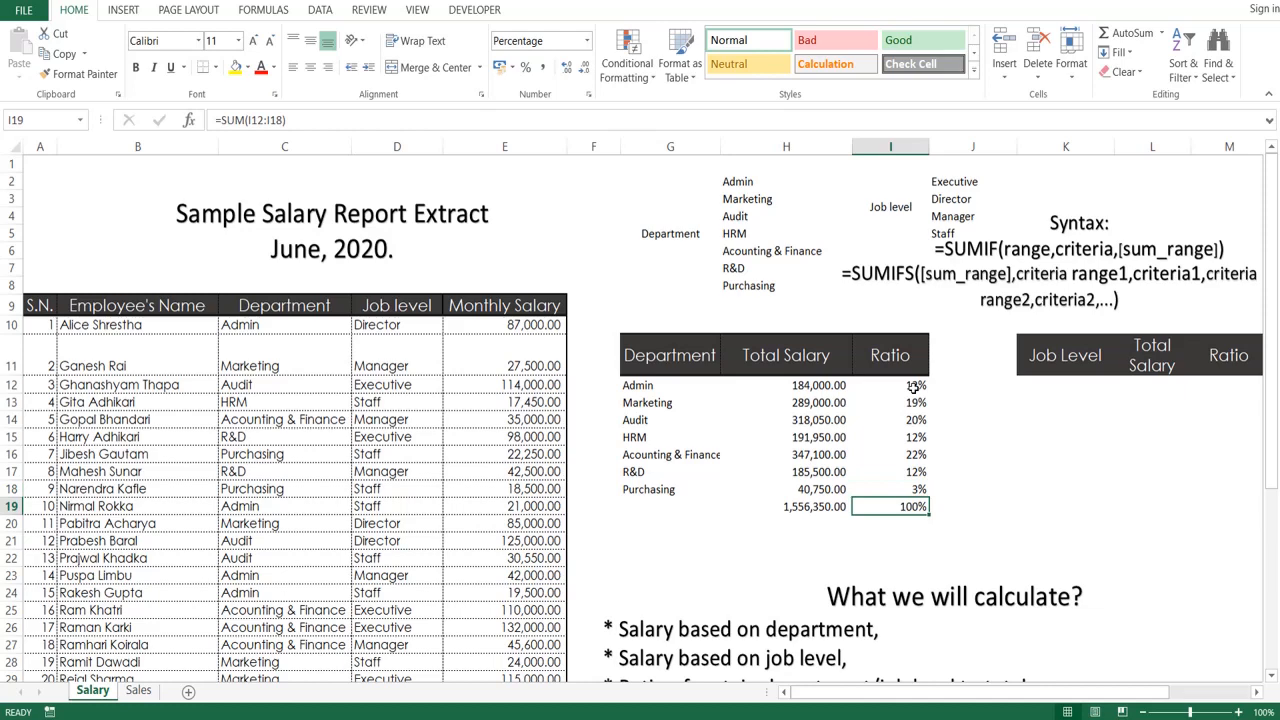
left_click(920, 454)
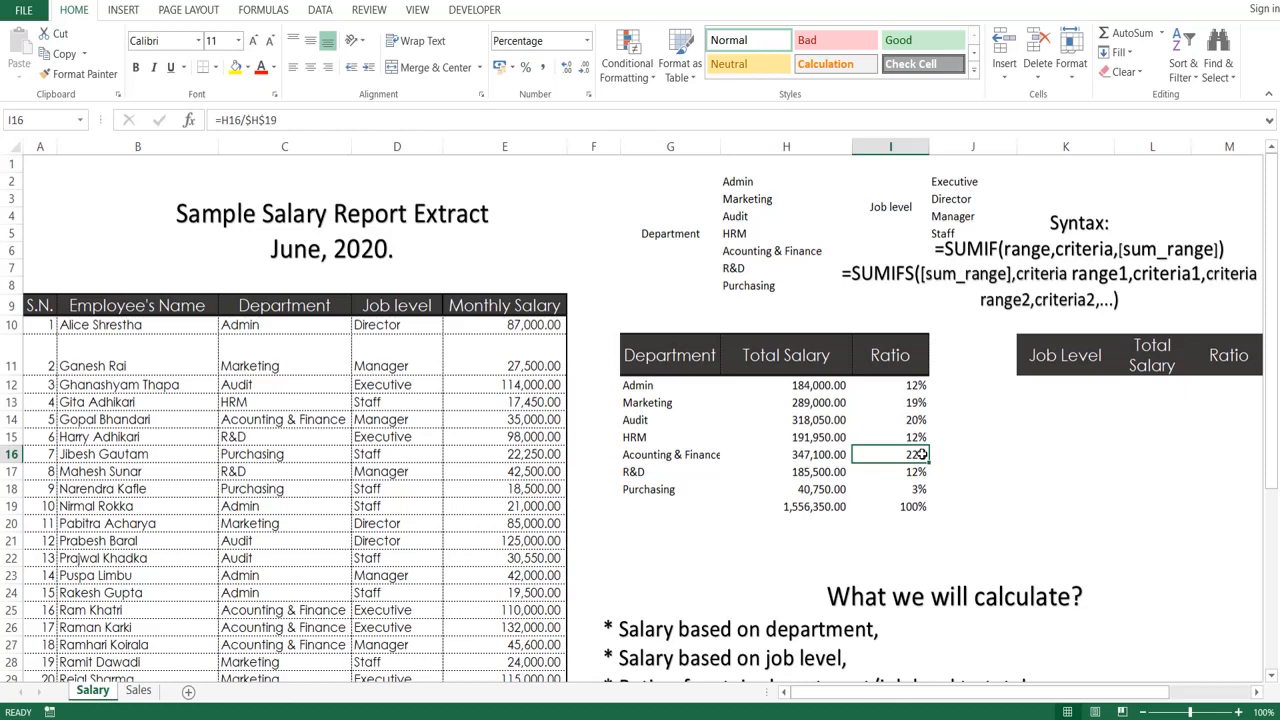
key("Down")
key("Down")
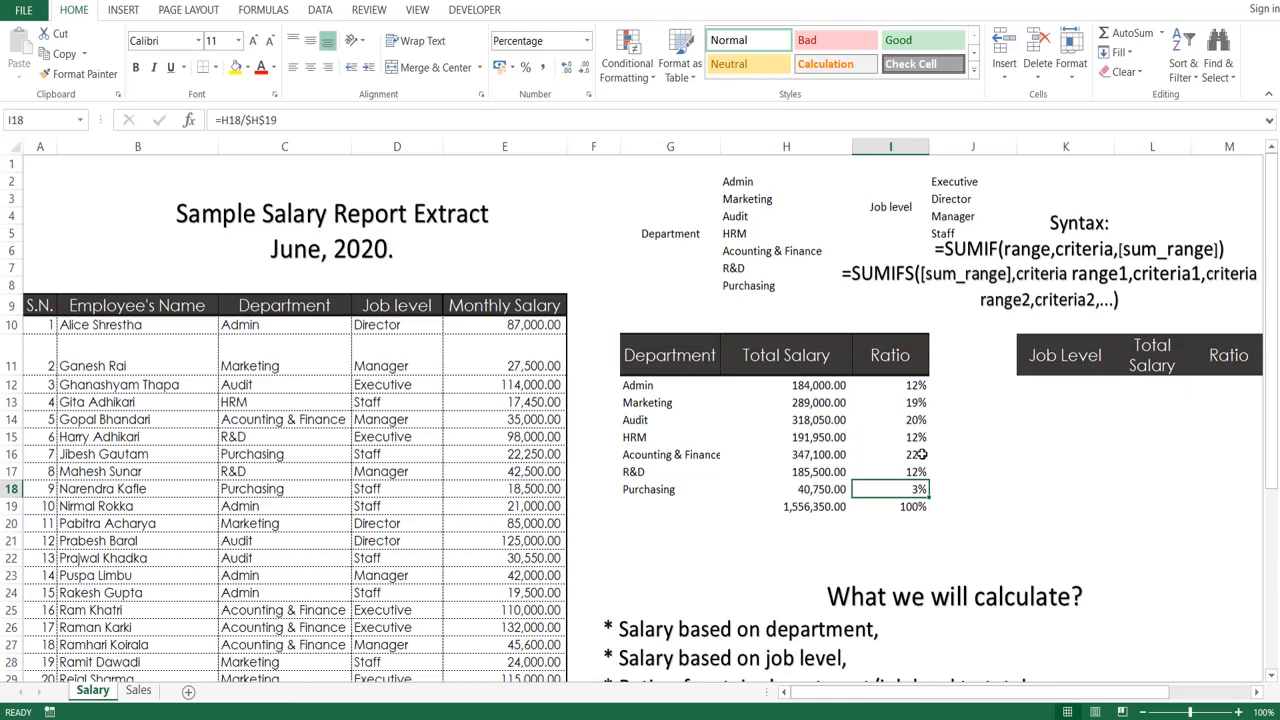
Copy the job level list from J2:J5 into the Job Level column at K12:K15.
left_click(1057, 381)
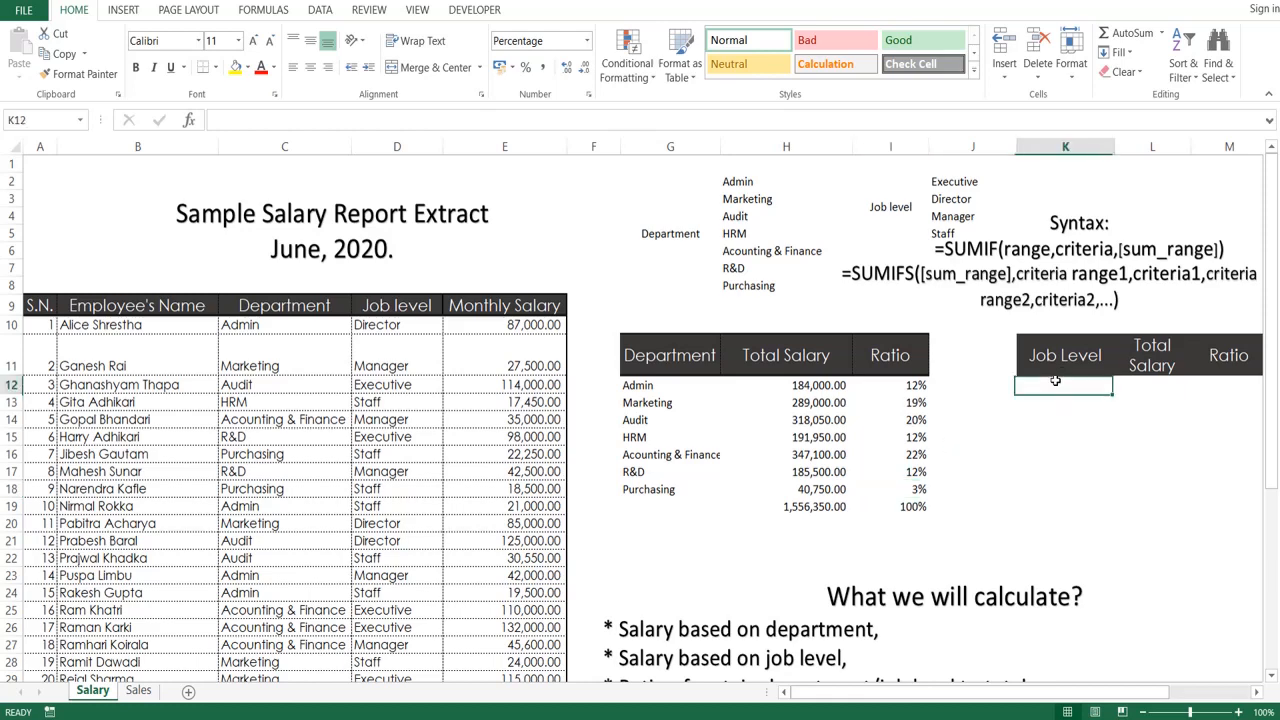
left_click(952, 184)
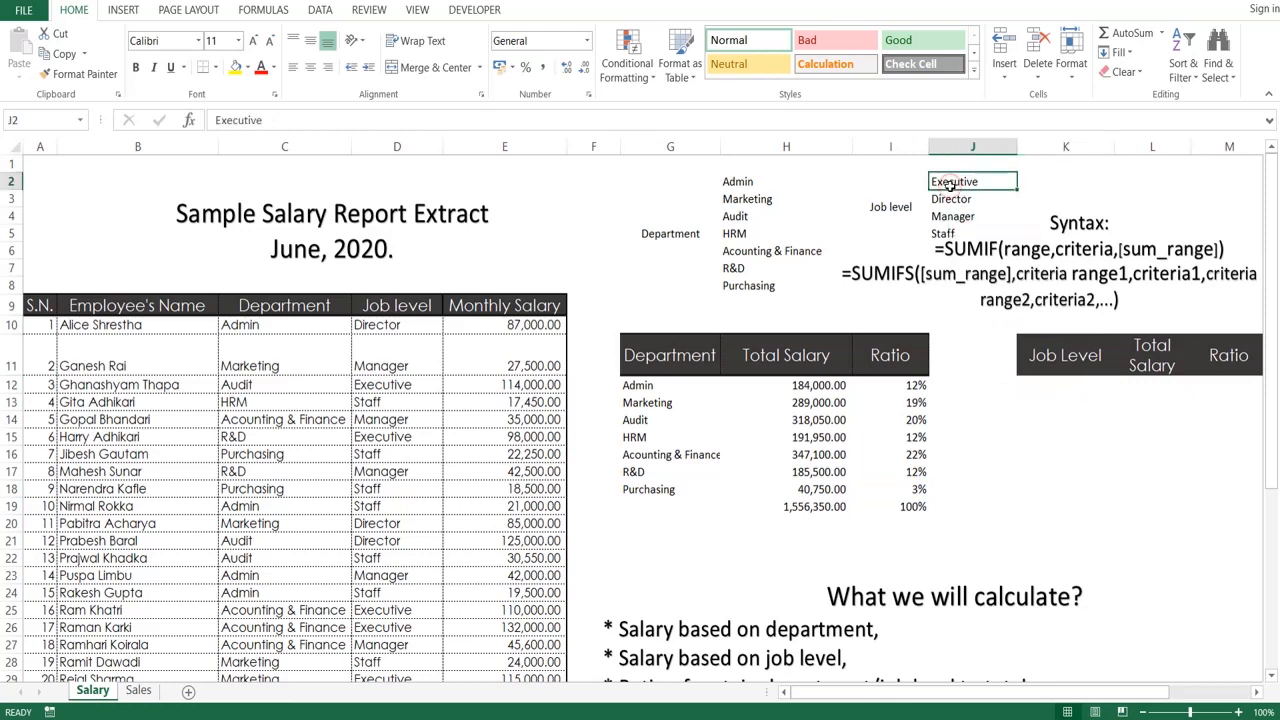
key("shift+Down")
key("shift+Down")
key("shift+Down")
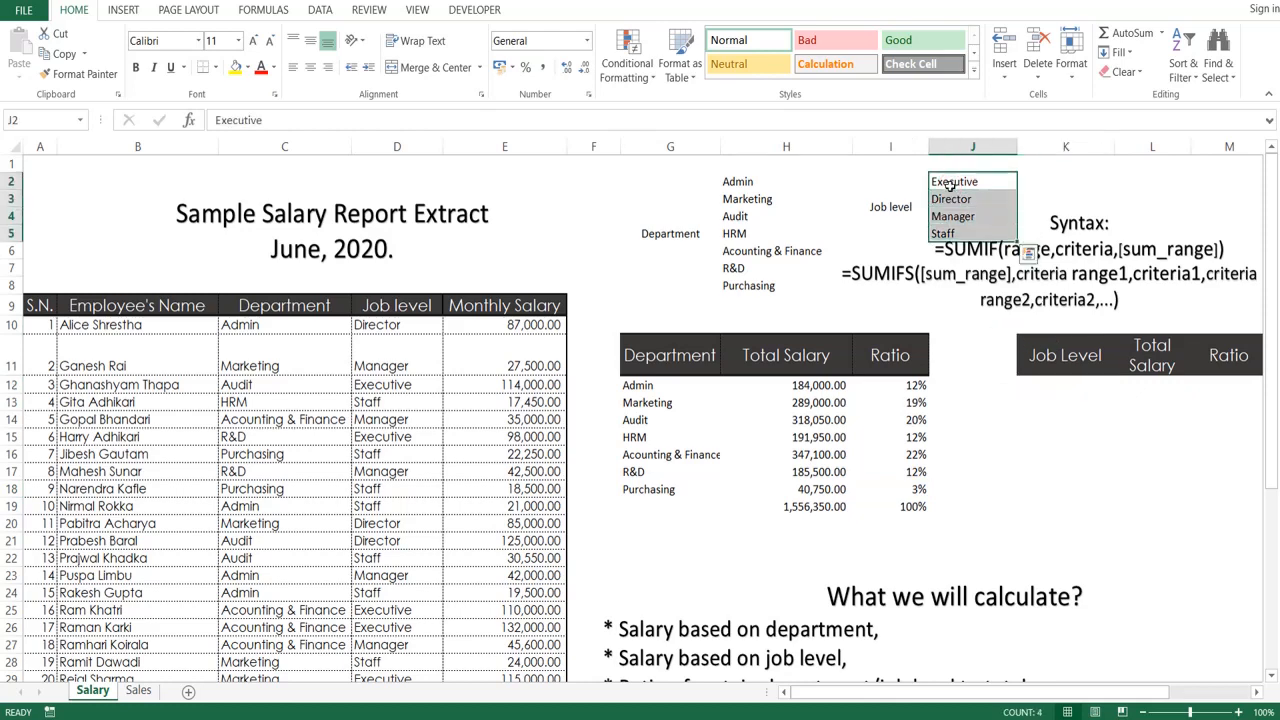
key("ctrl+c")
left_click(1045, 385)
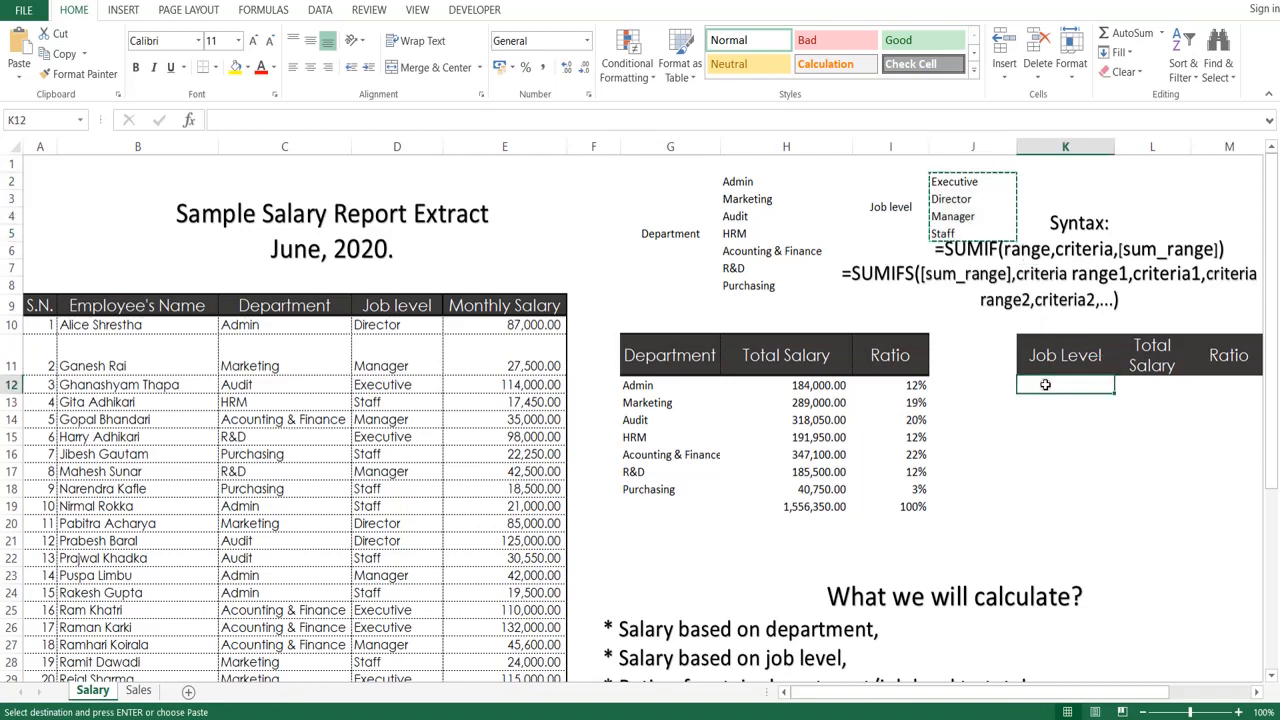
key("ctrl+v")
key("Escape")
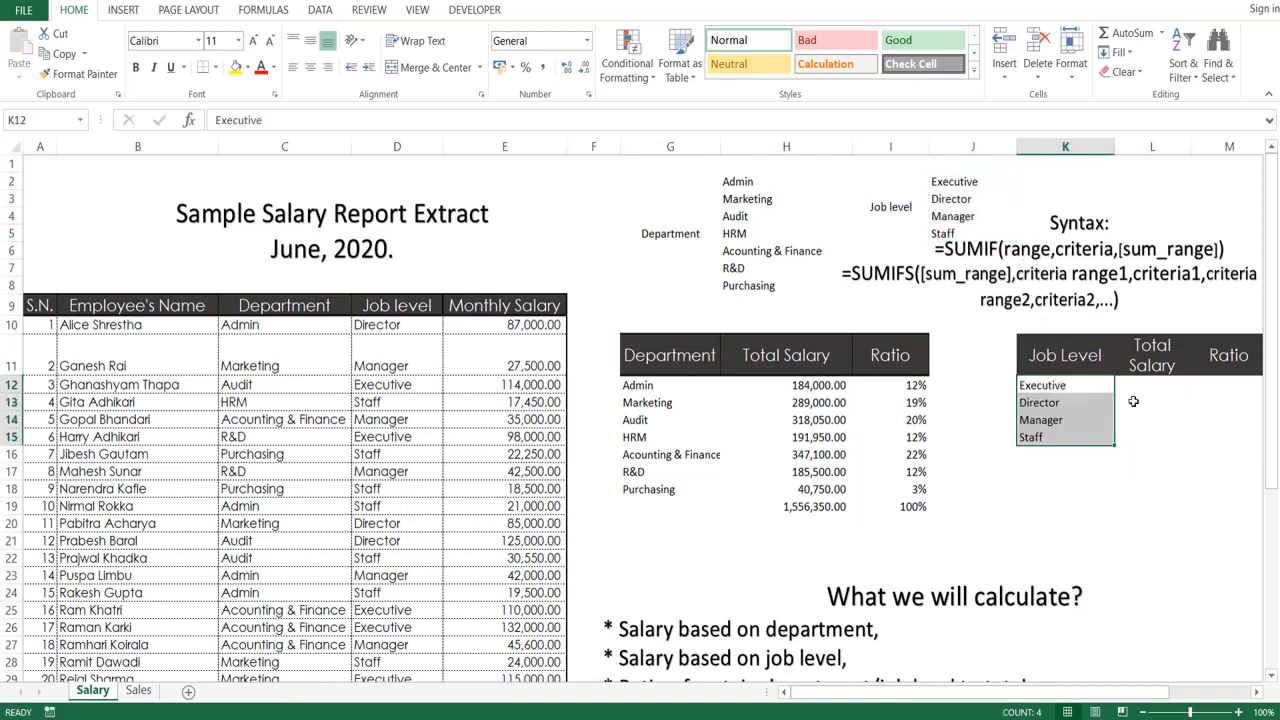
Enter =SUMIF(D:D,K12,E:E) in L12 to calculate the total salary of the Executive job level.
left_click(1156, 390)
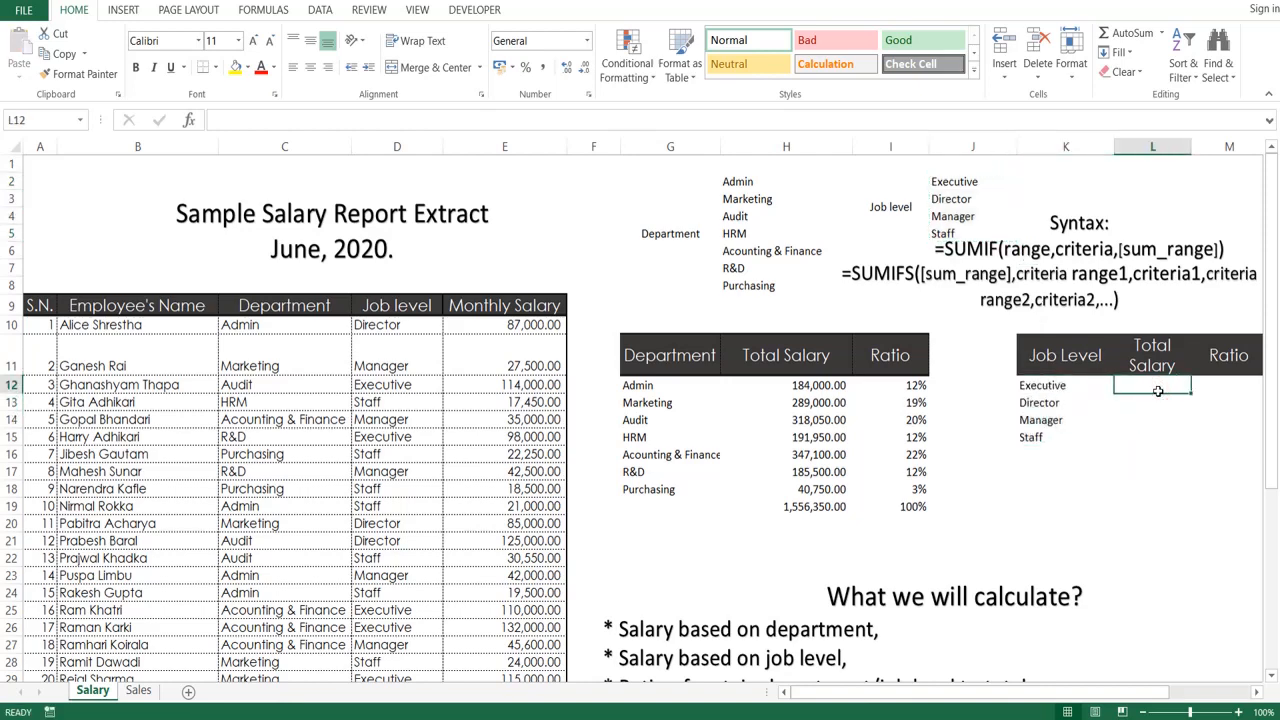
type("=")
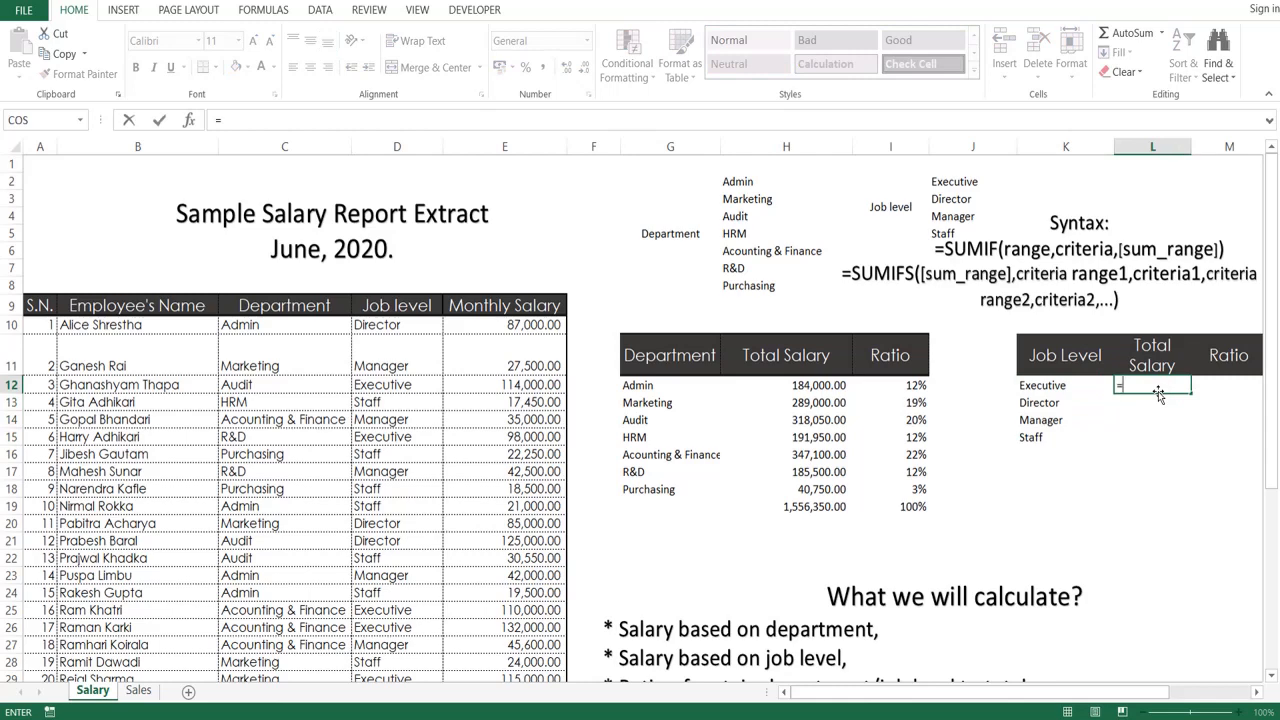
type("SUMIF(")
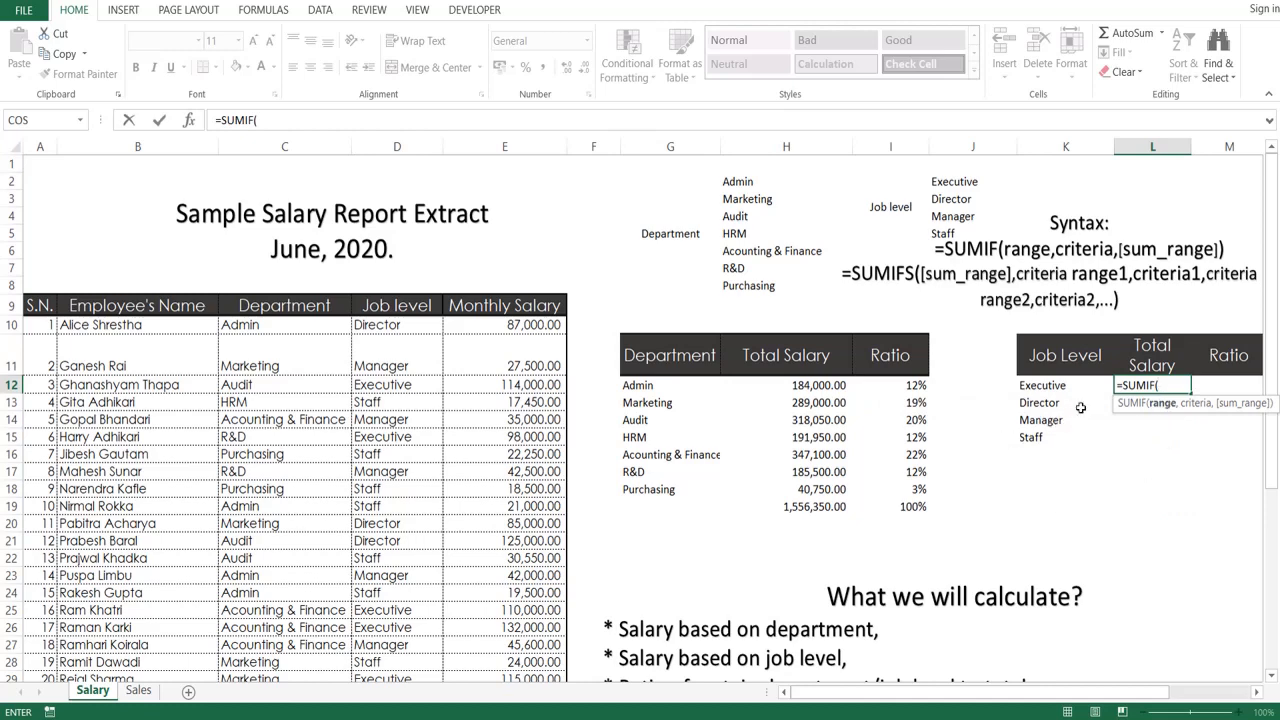
left_click(398, 146)
type(",")
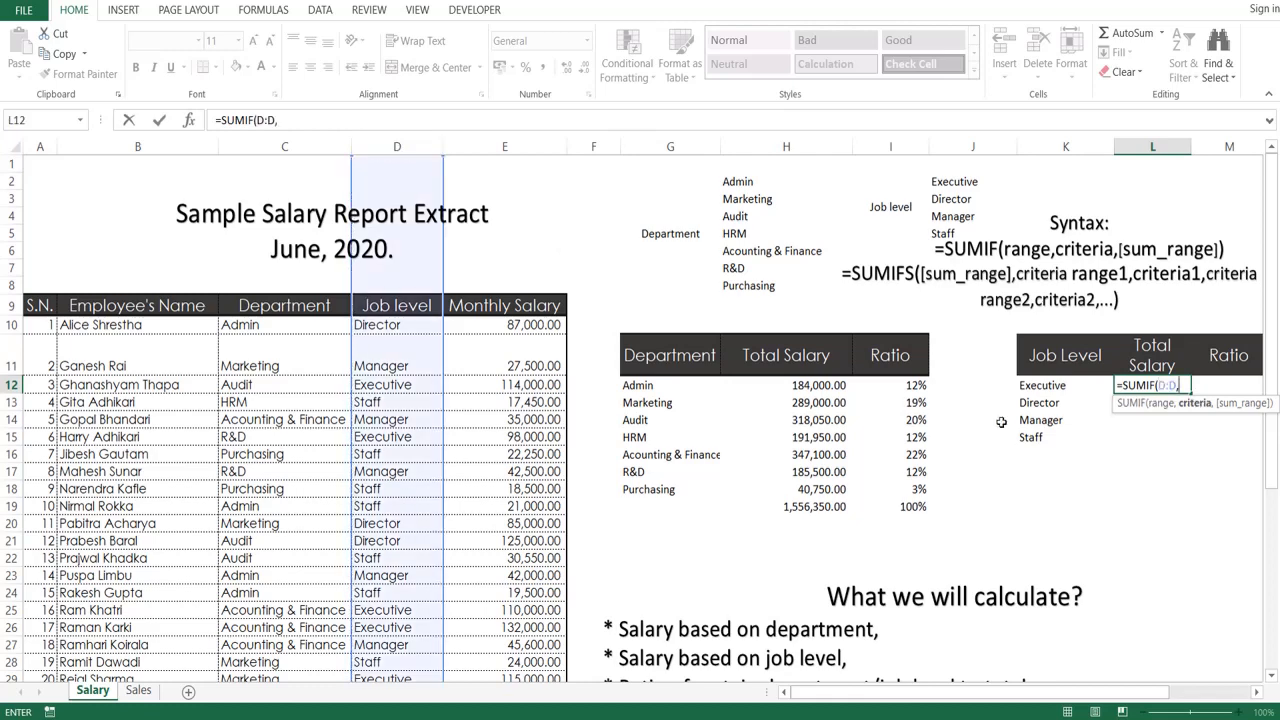
left_click(1030, 384)
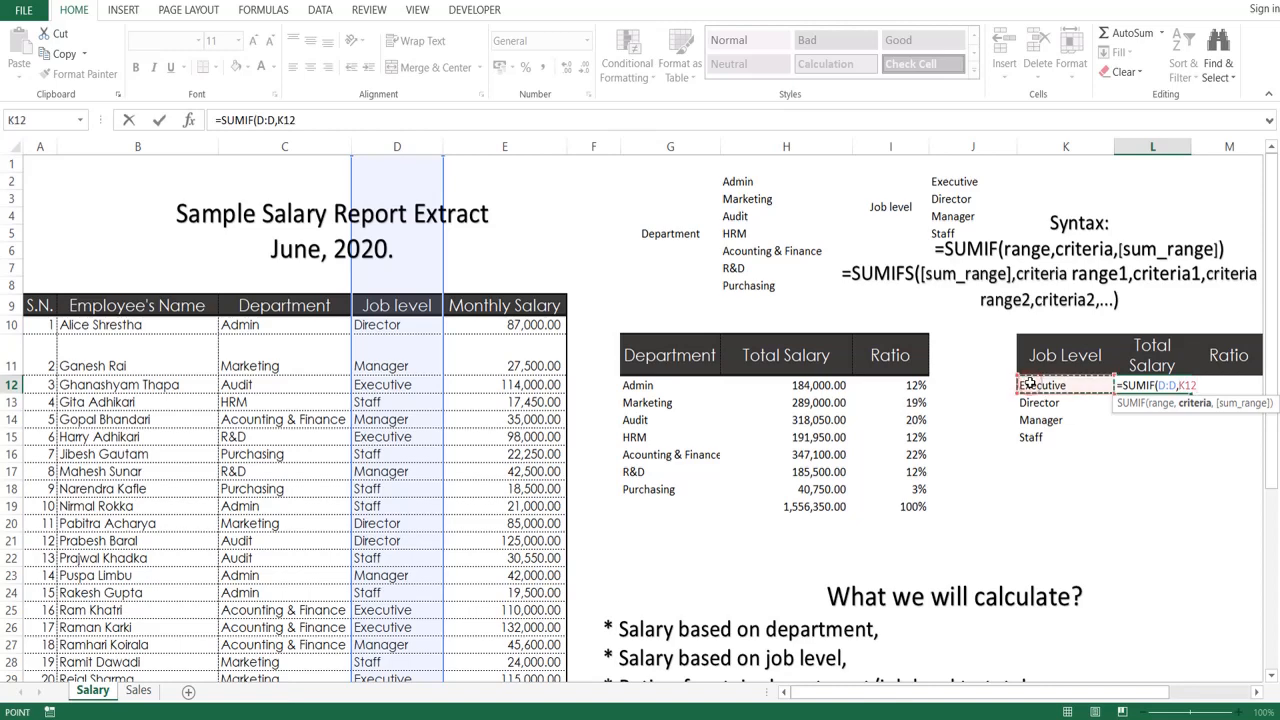
type(",")
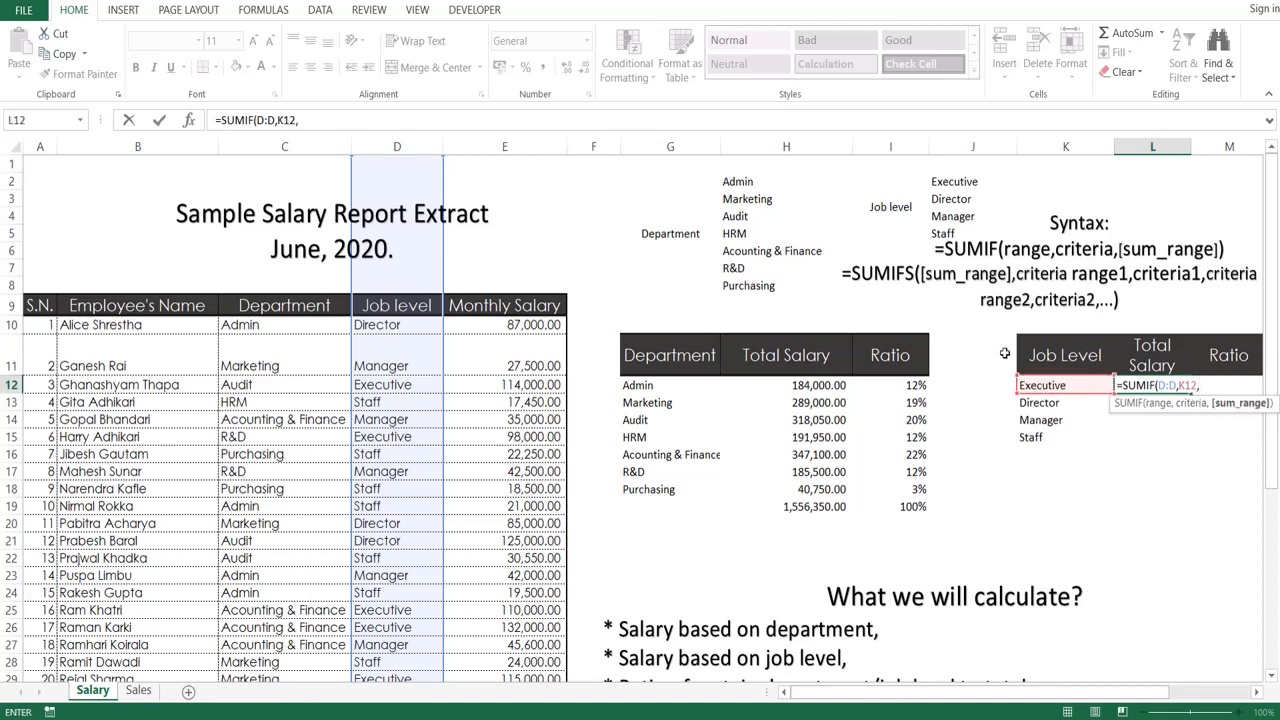
left_click(524, 141)
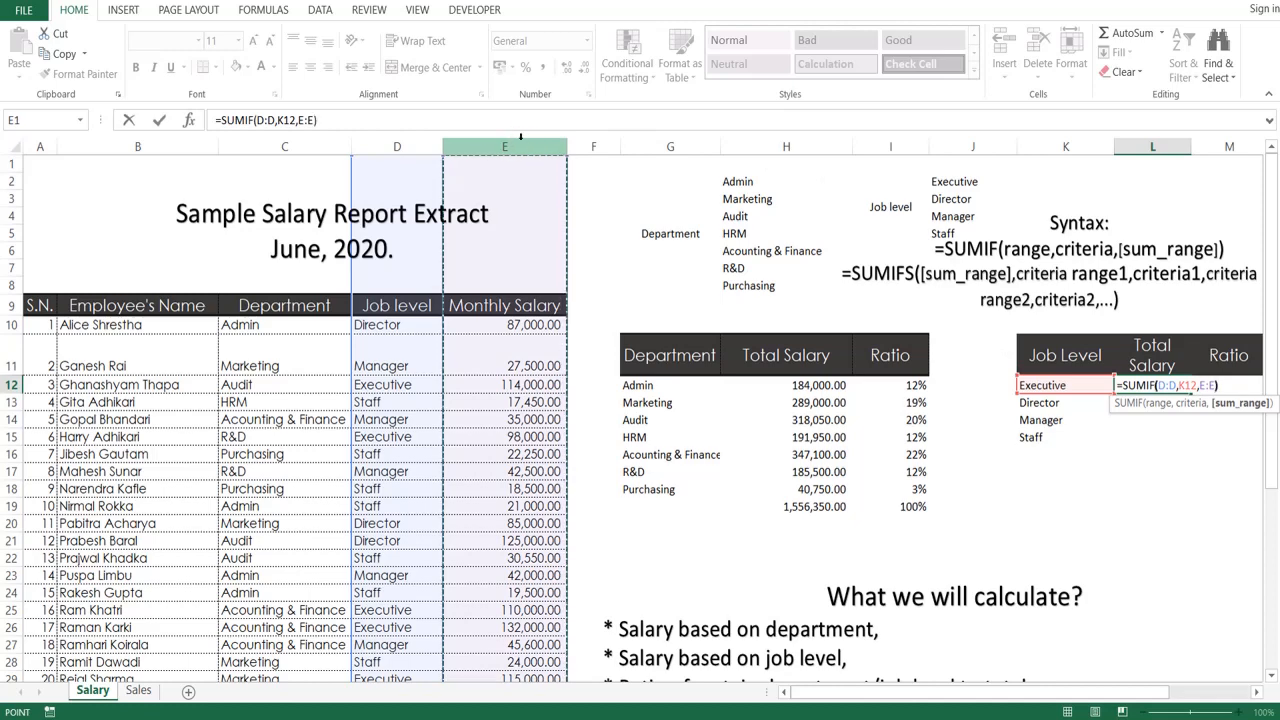
type(")")
key("Return")
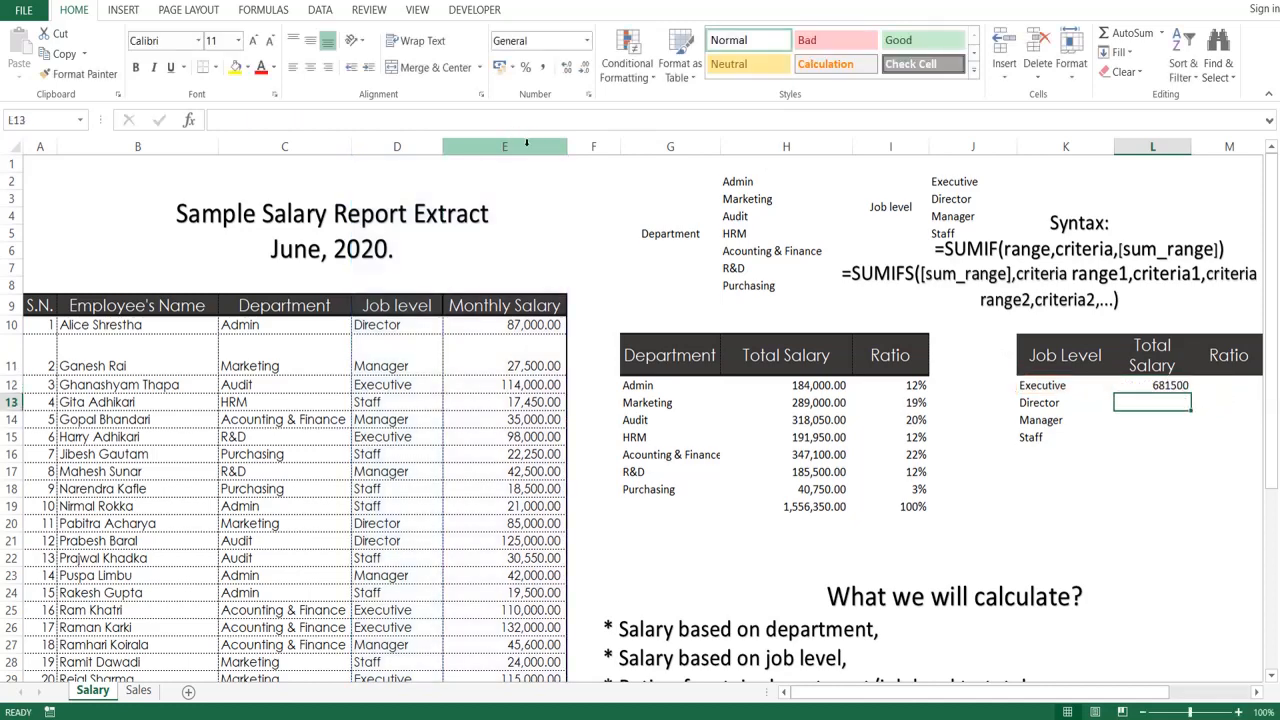
Fill the L12 formula down to L15 and apply the comma number format to the job level totals.
left_click(1165, 386)
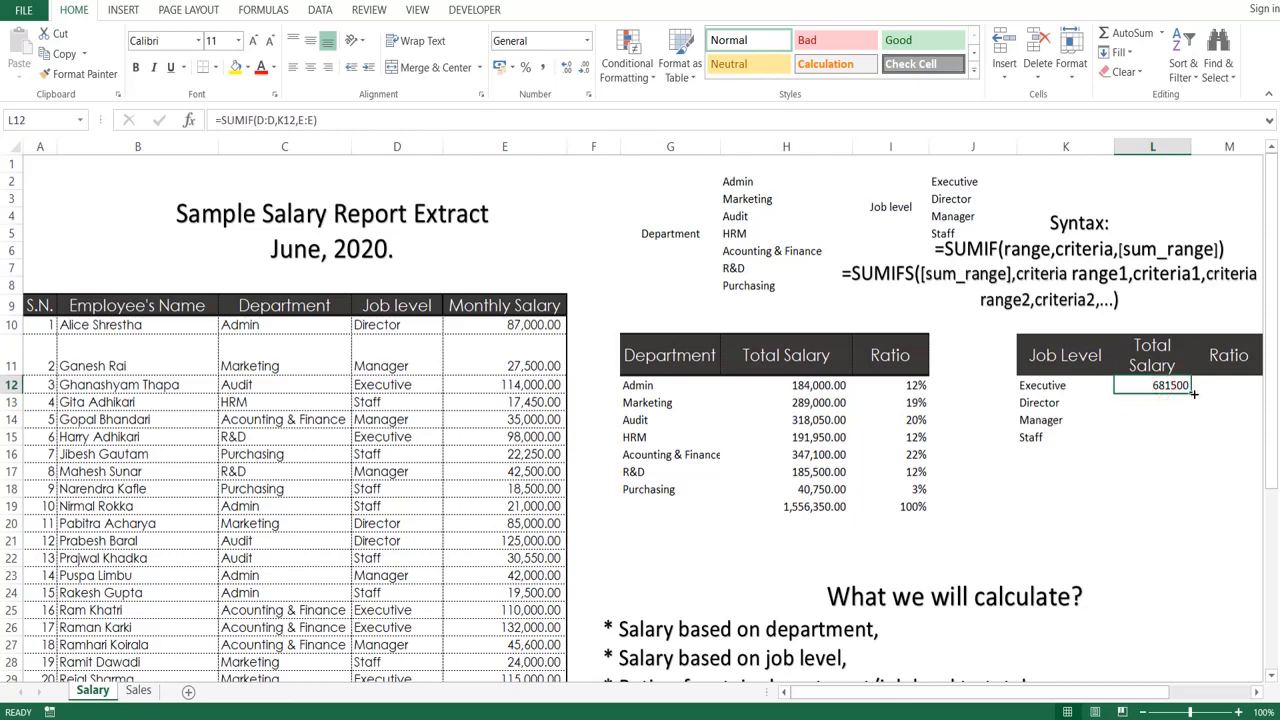
left_click(1193, 394)
left_click_drag(1193, 394, 1193, 394)
double_click(1193, 394)
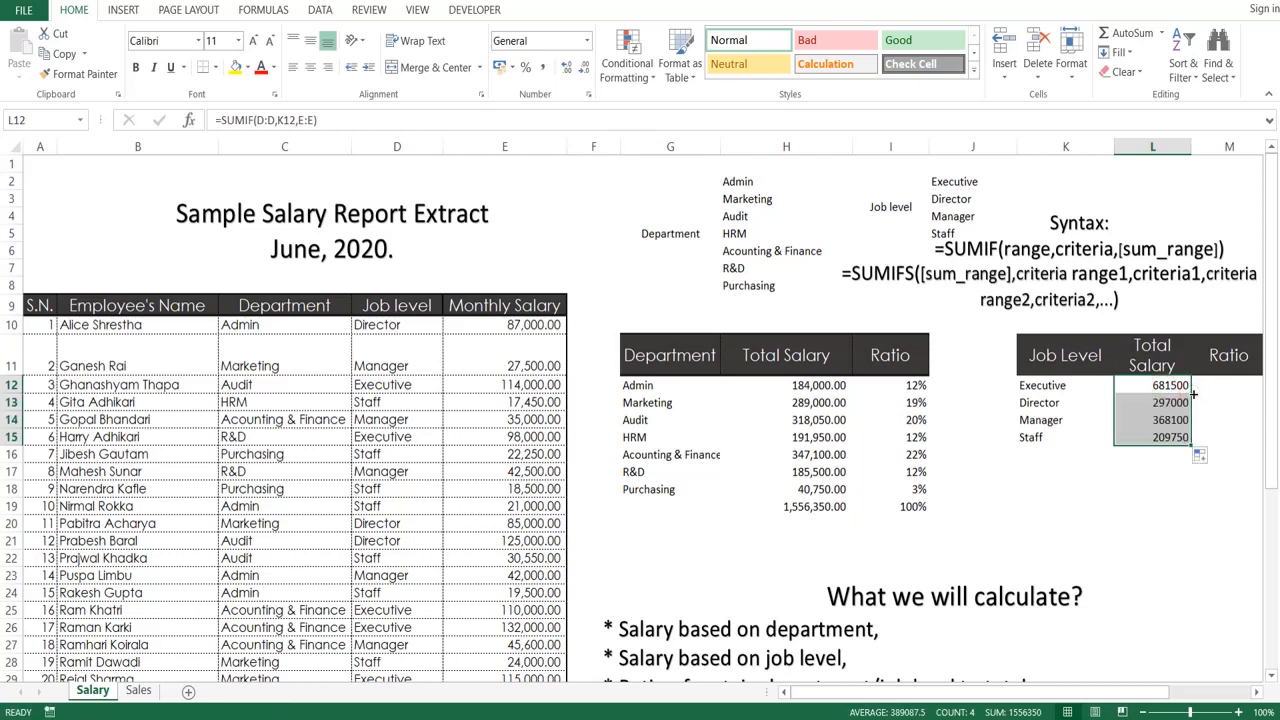
key("alt+h")
key("k")
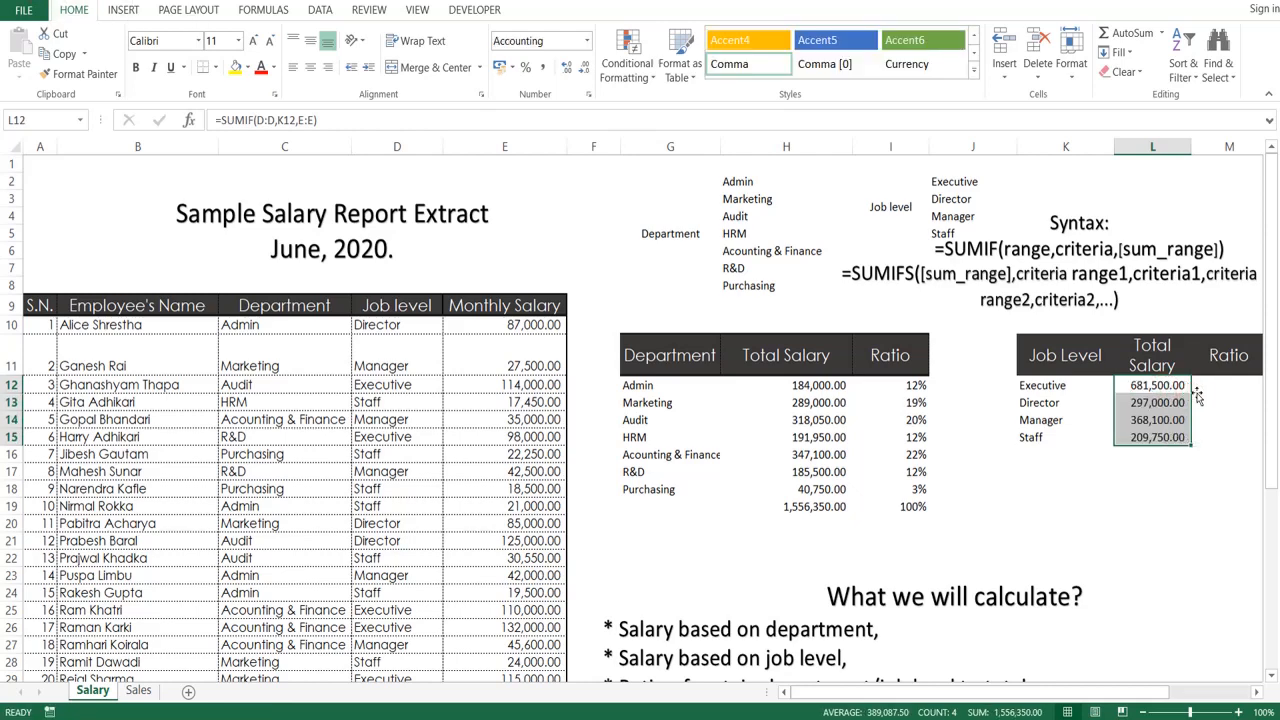
Add a sum of the job level salary totals L12:L15 in cell L16.
left_click(1165, 453)
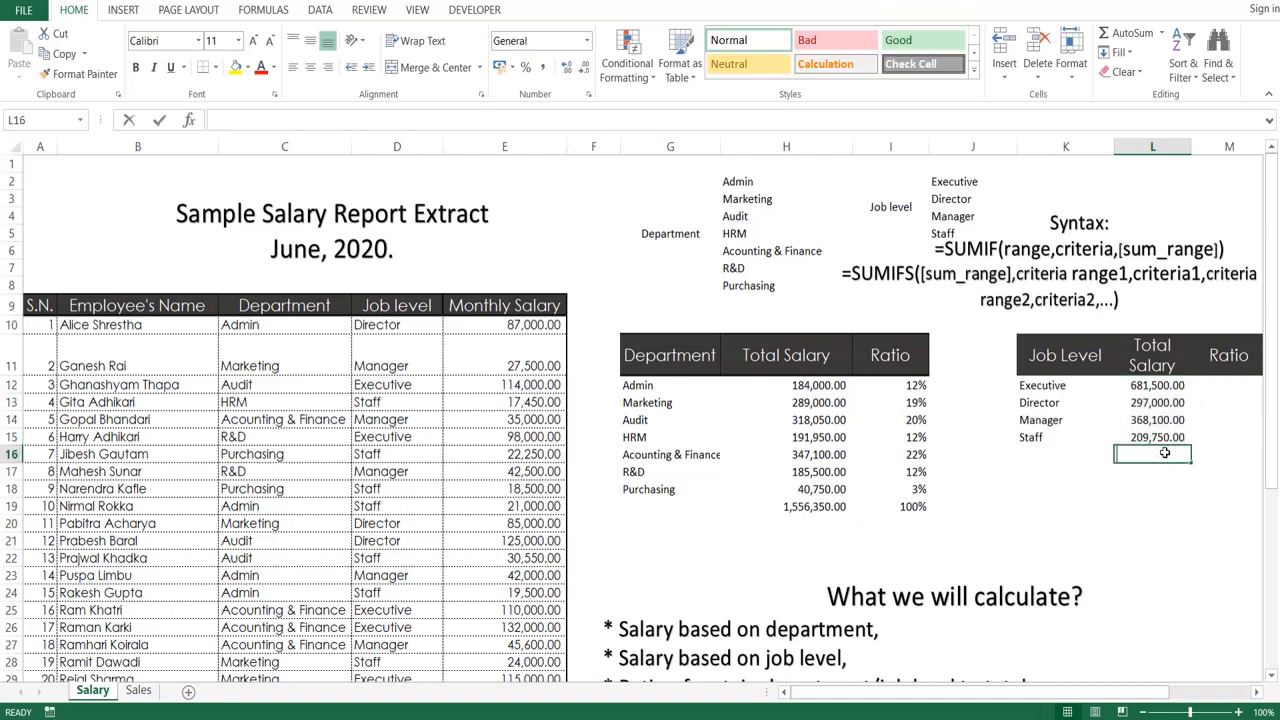
key("alt+equal")
key("Return")
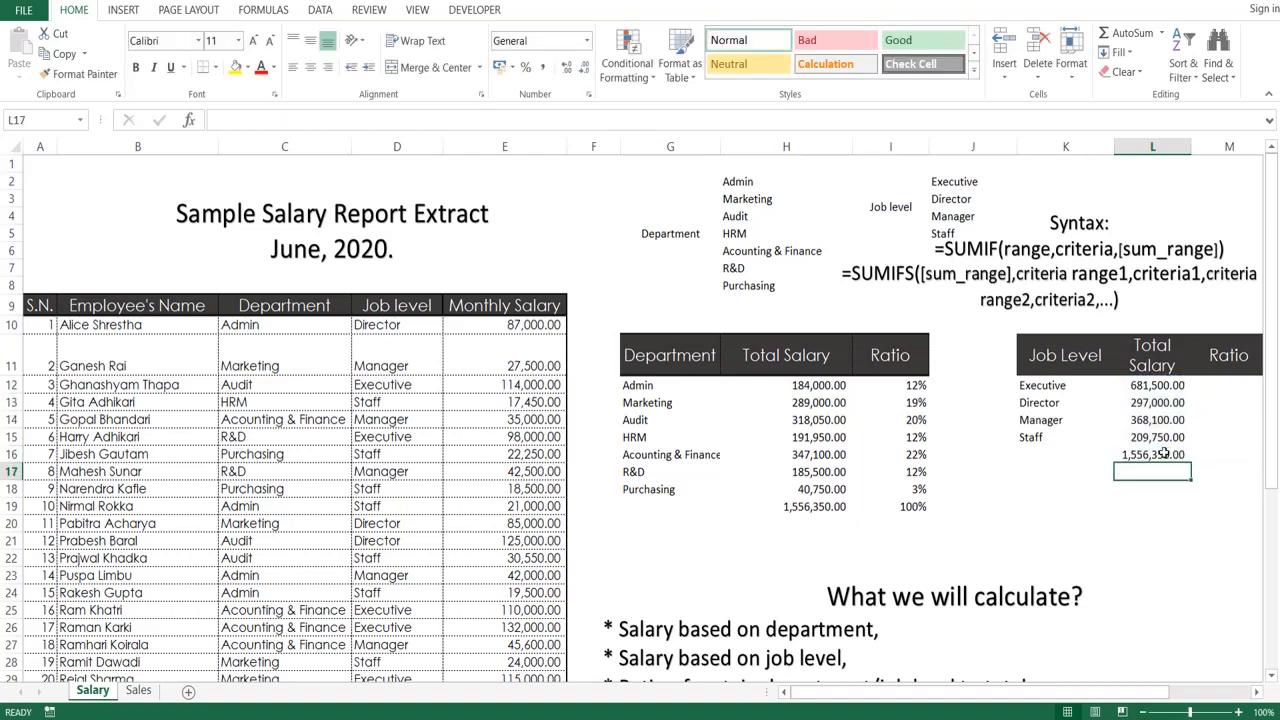
Enter =L12/$L$16 in M12 to calculate the Executive job level's ratio to the total salary.
left_click(1210, 383)
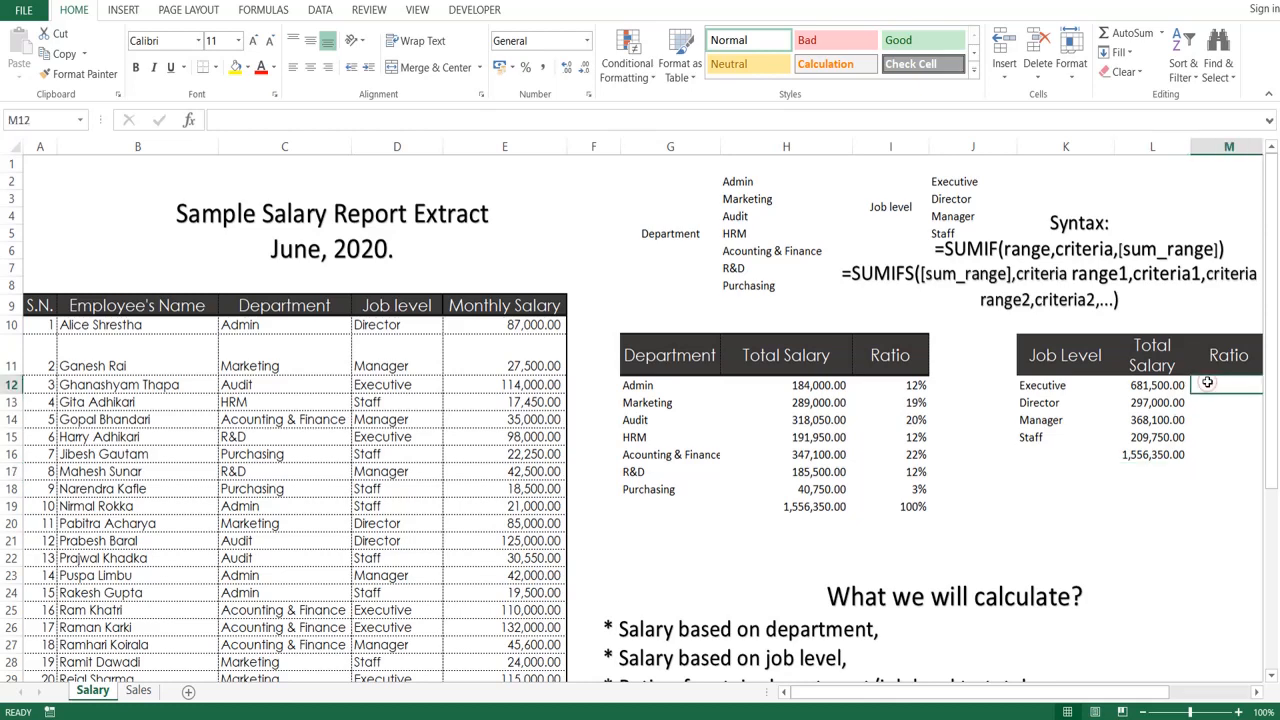
type("=")
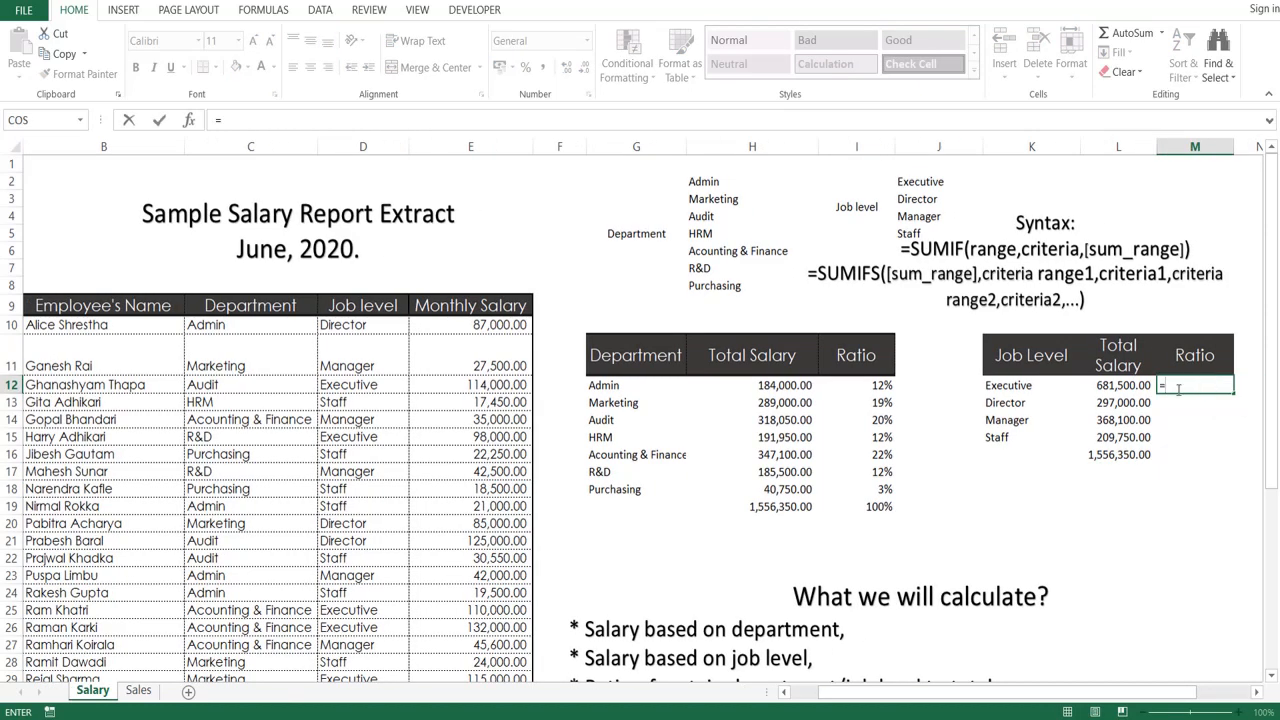
left_click(1122, 385)
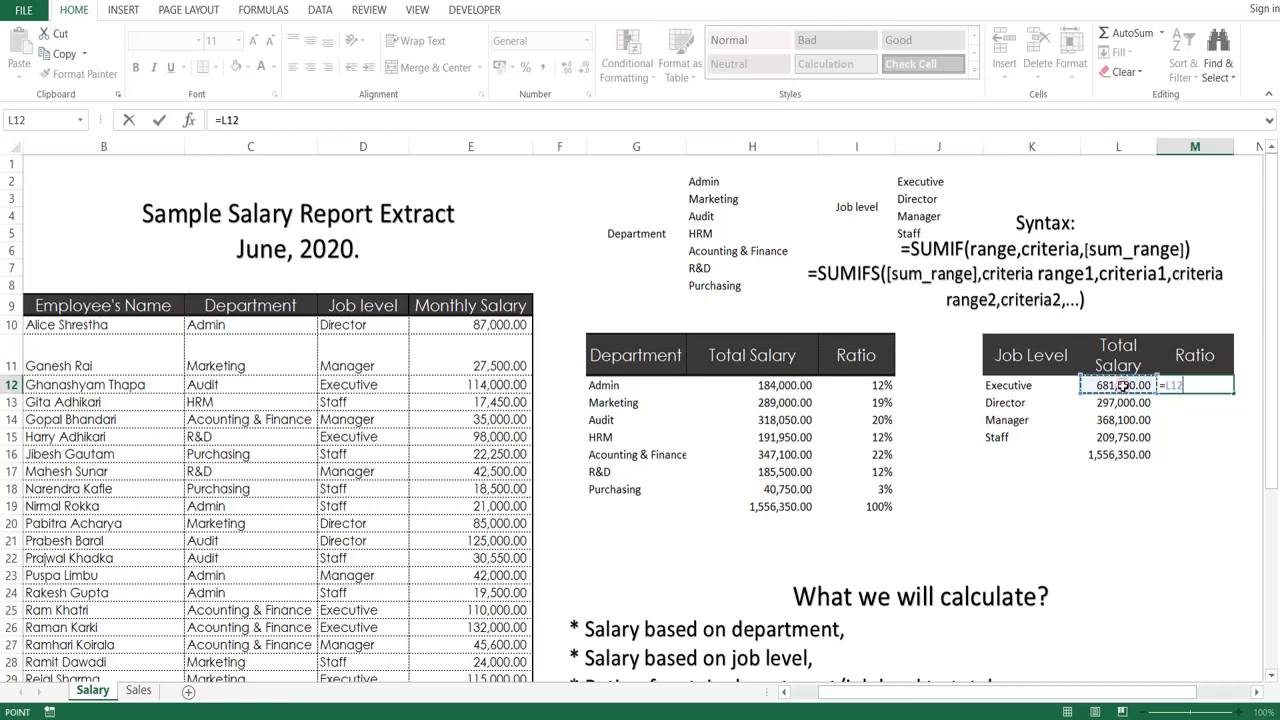
type("/")
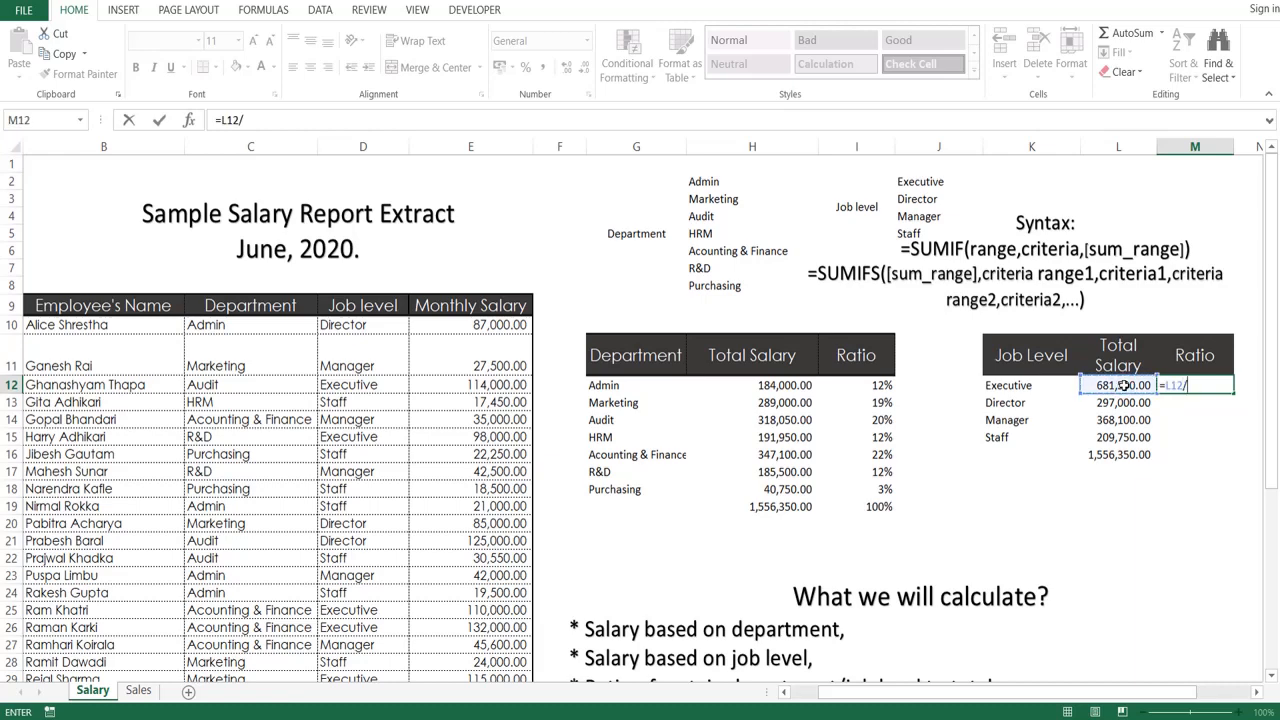
left_click(1127, 455)
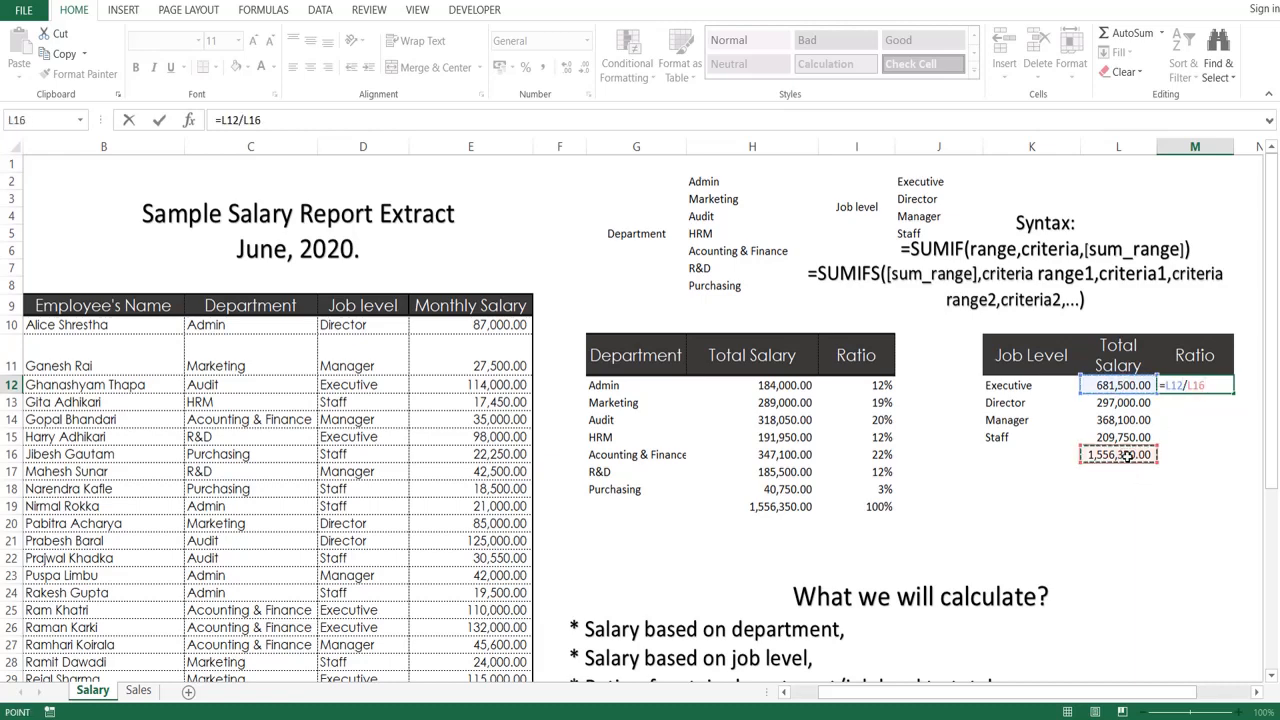
key("F4")
key("Return")
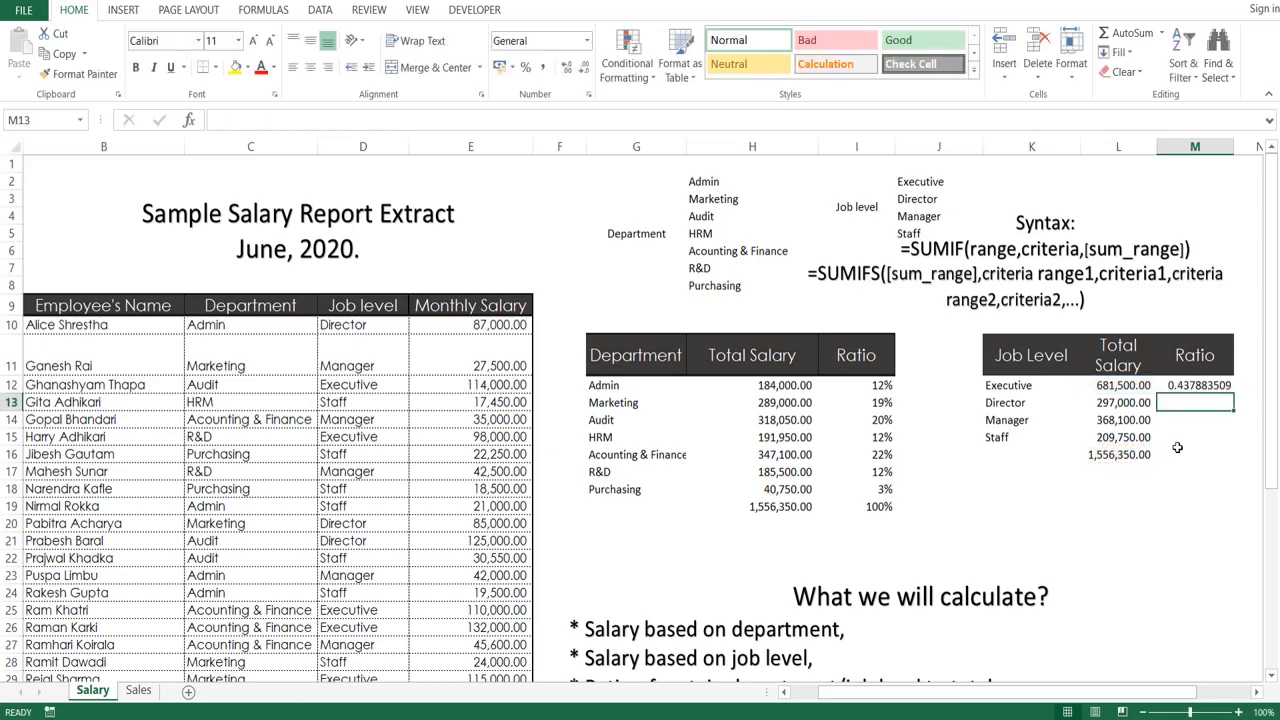
Fill the M12 ratio formula down to M15 and format the job level ratios as whole percentages.
left_click(1217, 385)
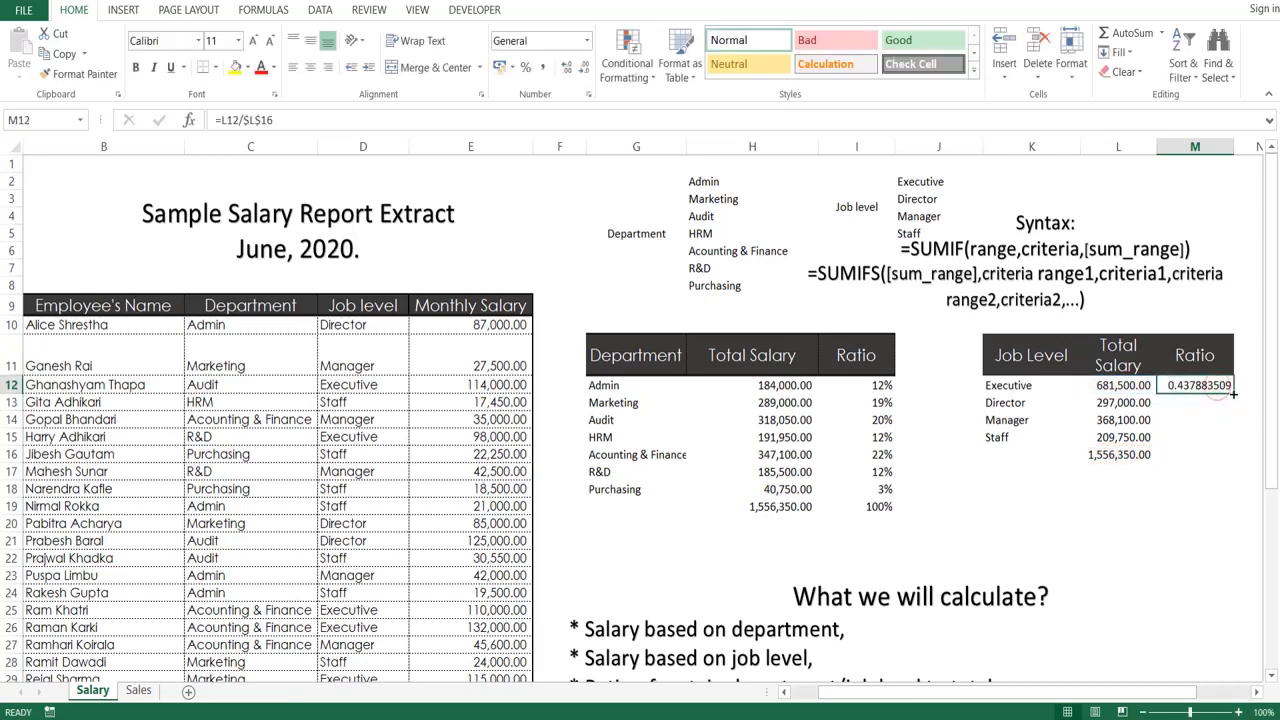
double_click(1234, 394)
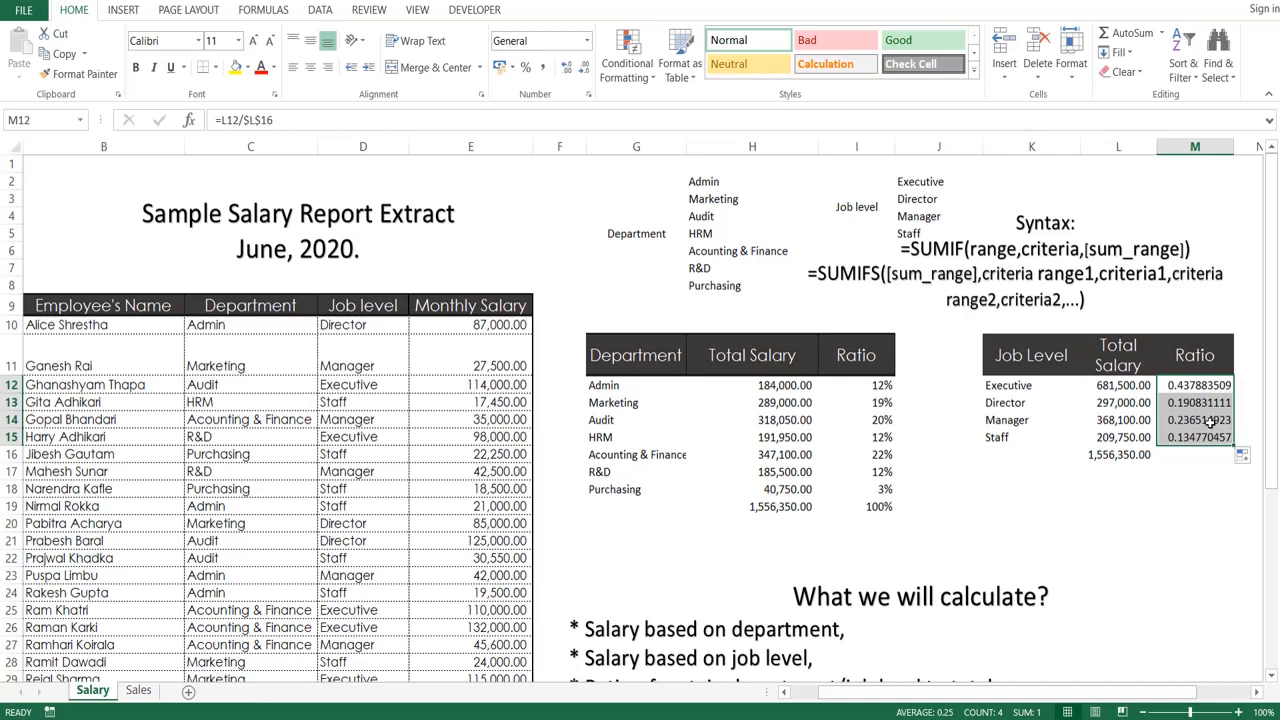
key("ctrl+shift+5")
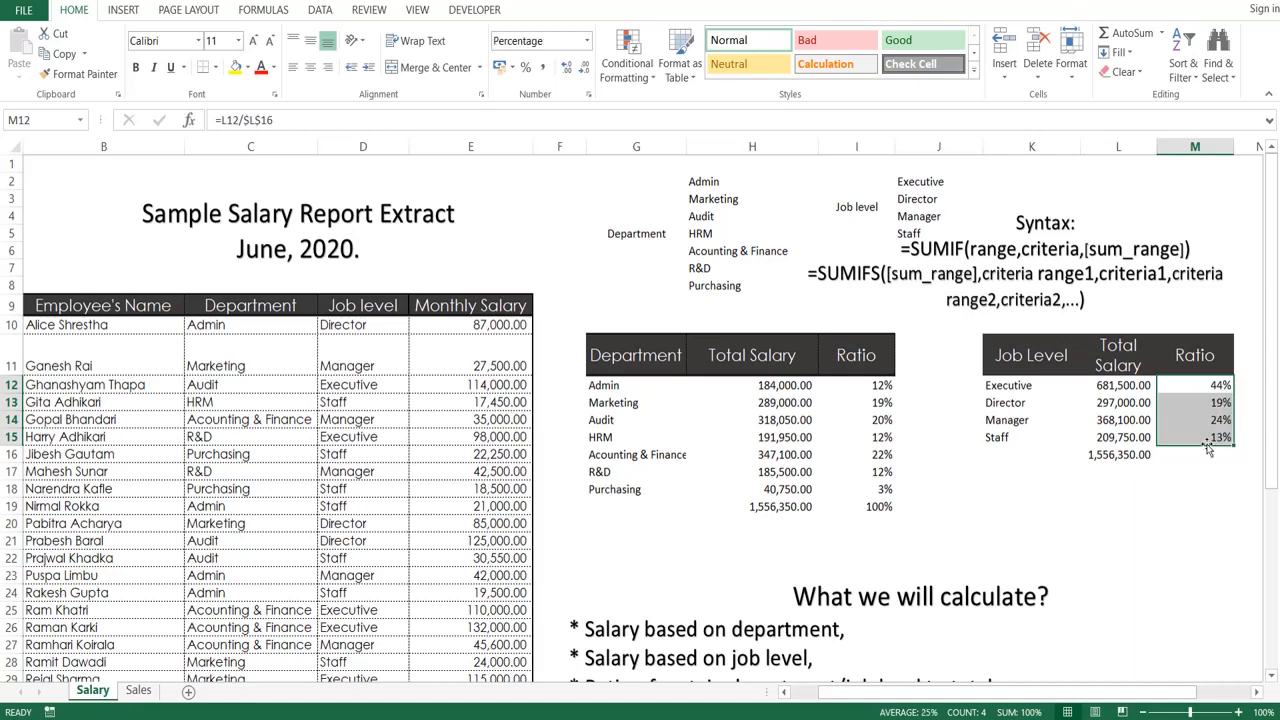
Add up the job level ratios in M16 with =SUM(M12:M15).
left_click(1203, 453)
key("alt+equal")
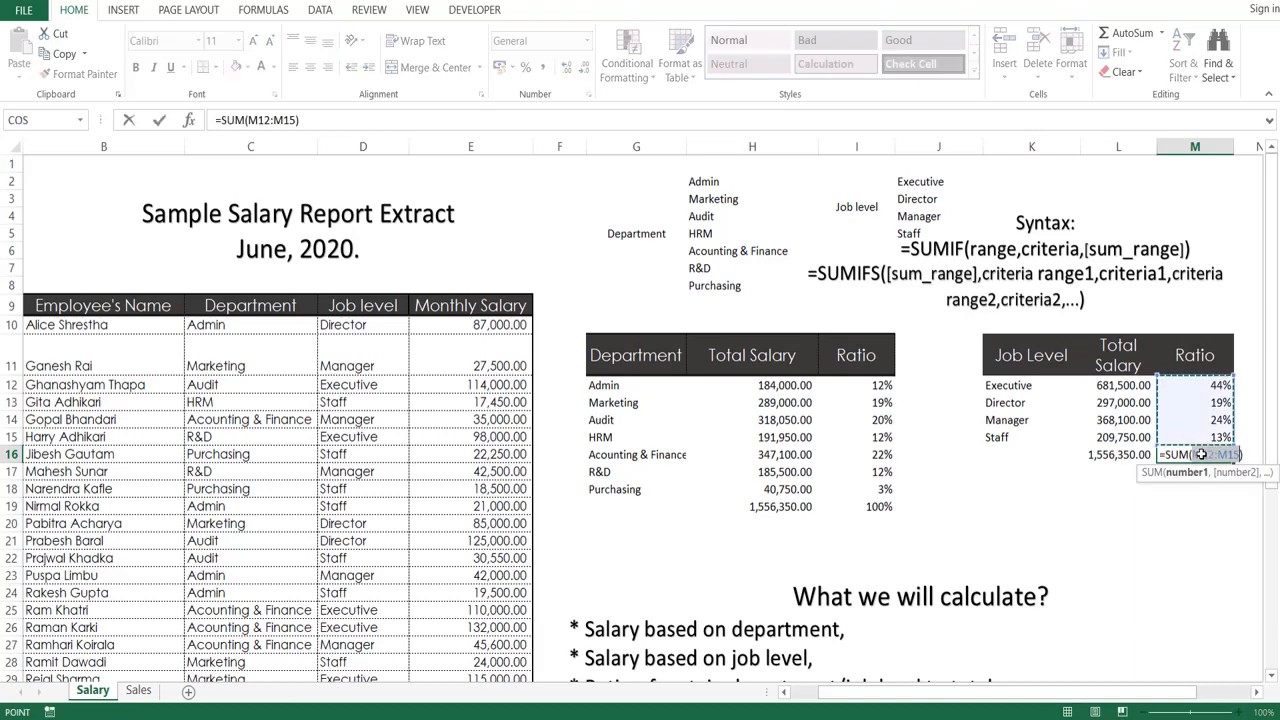
key("Return")
key("Down")
key("Down")
key("Down")
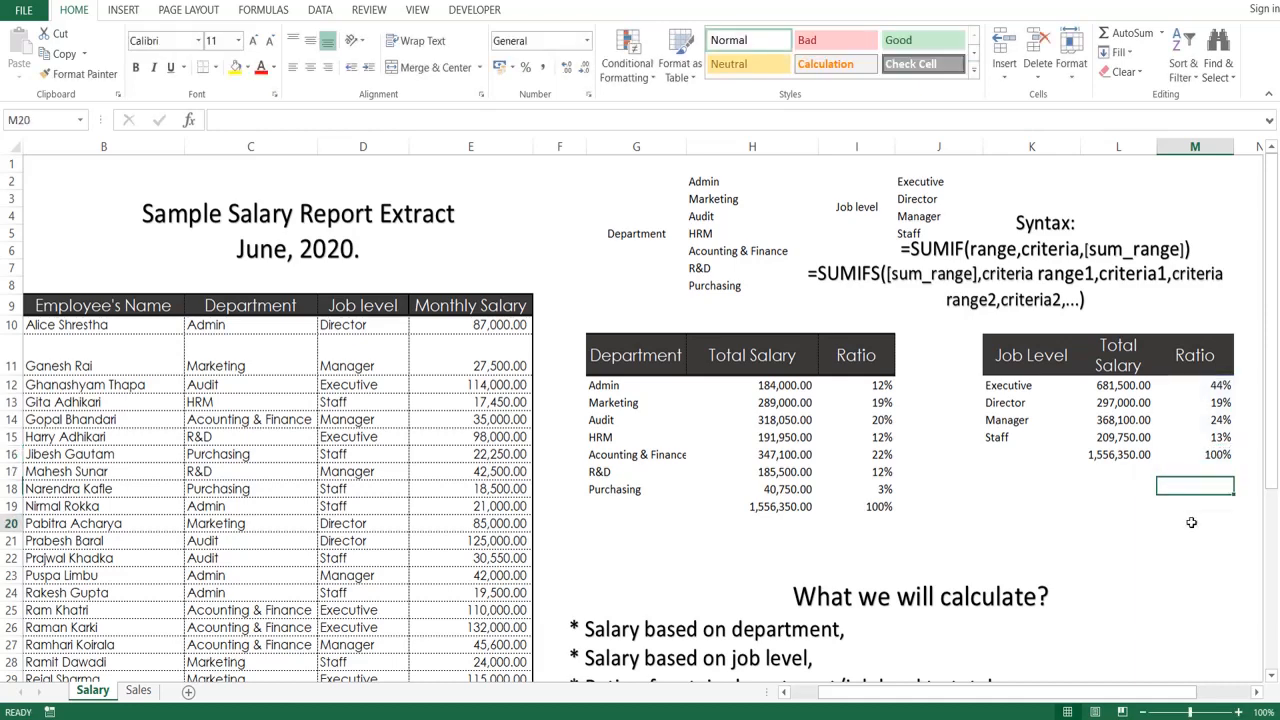
Examine the job level ratios and their formulas in M12:M16.
left_click(1213, 456)
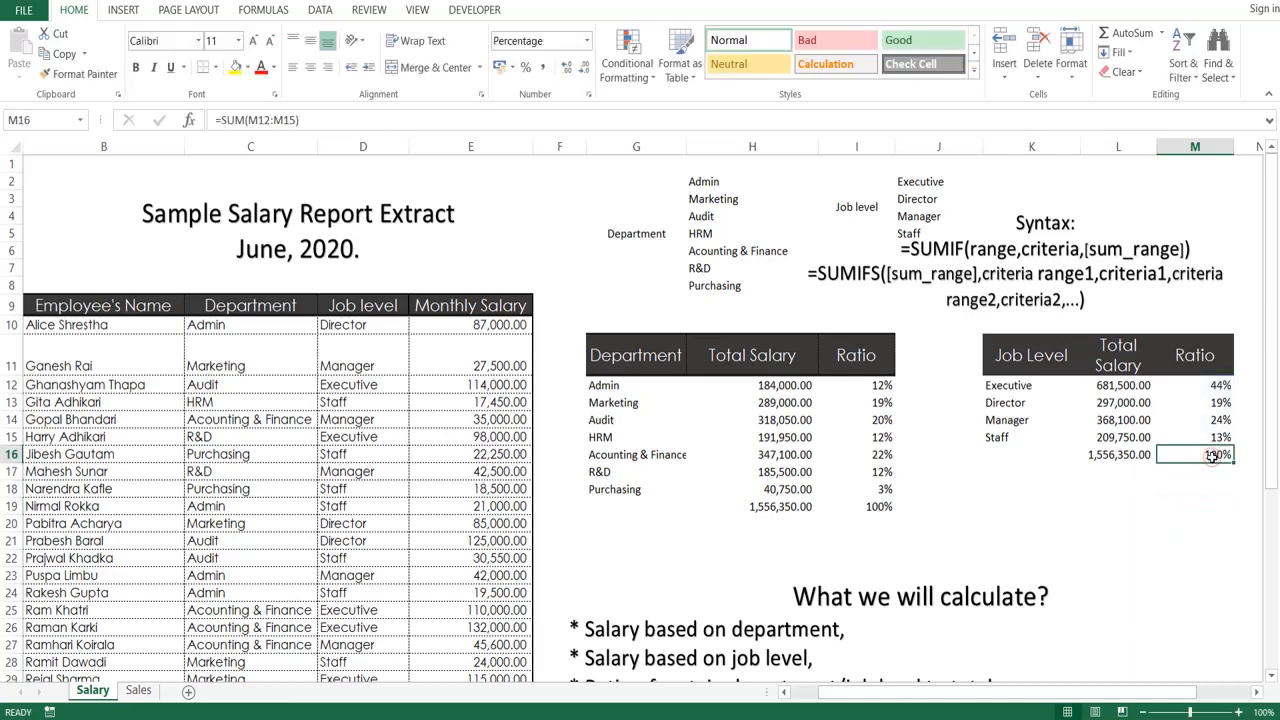
left_click(1217, 385)
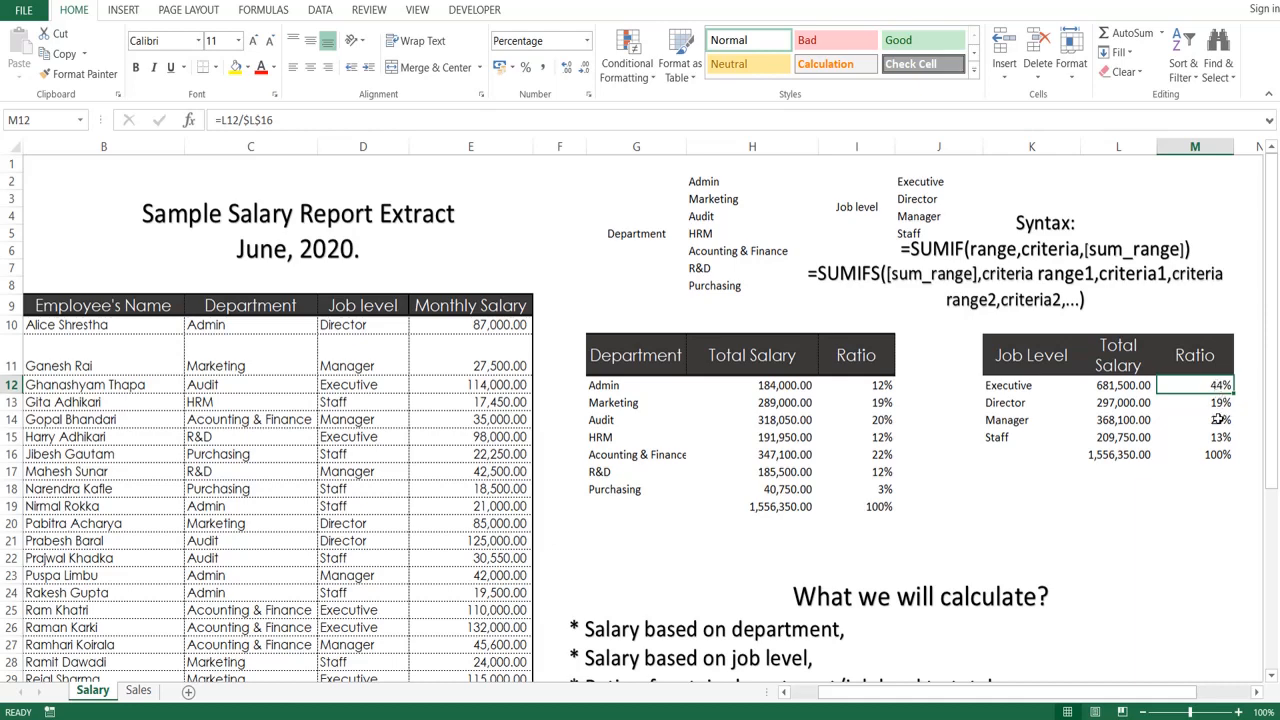
left_click(1217, 419)
left_click(1215, 402)
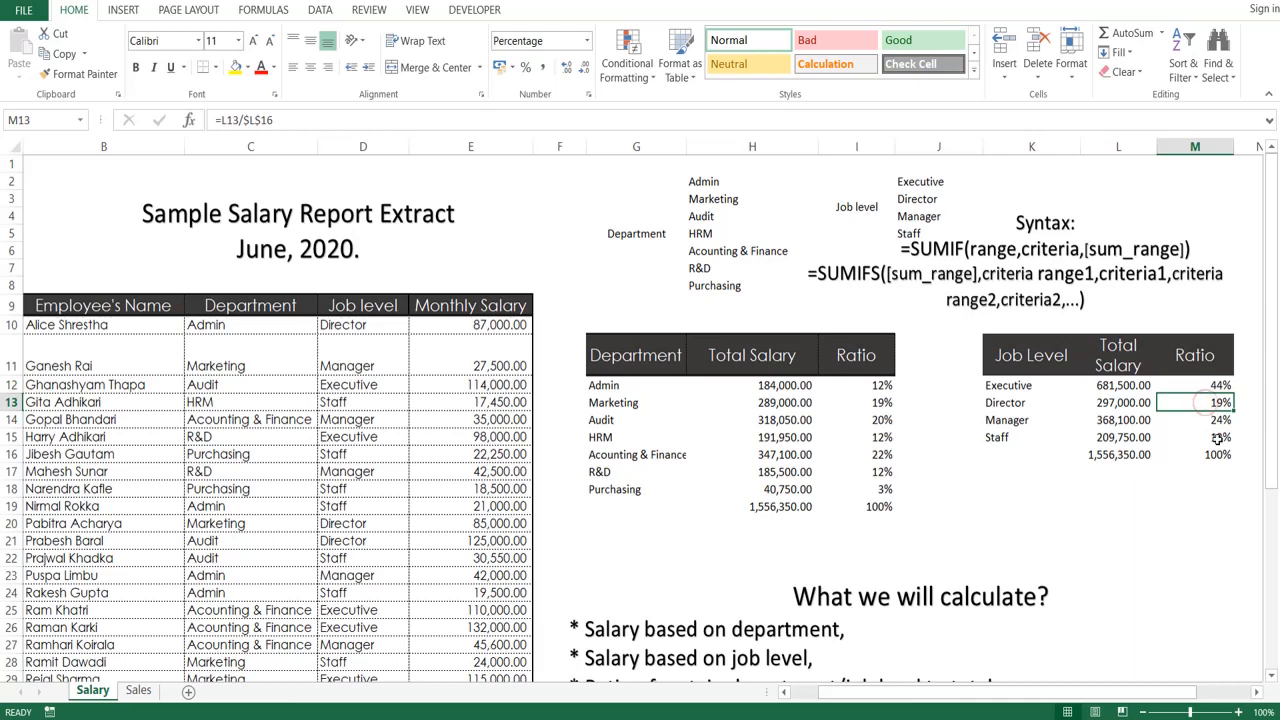
left_click(1218, 437)
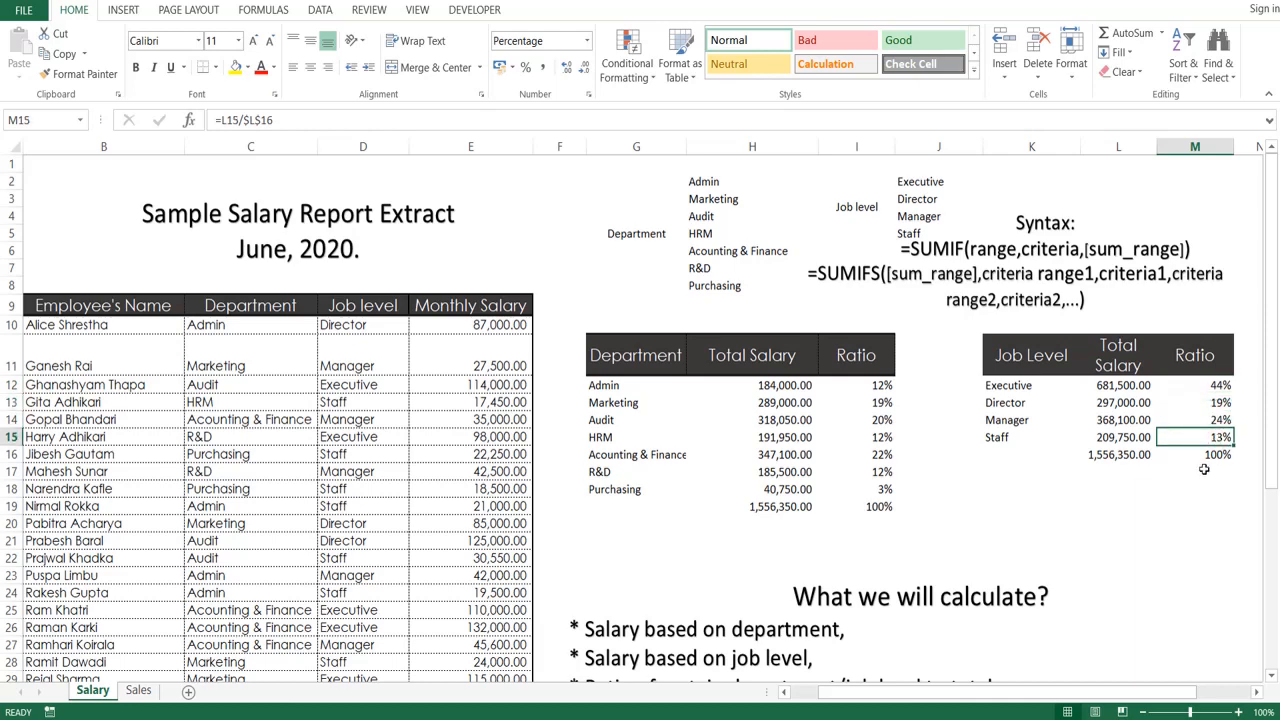